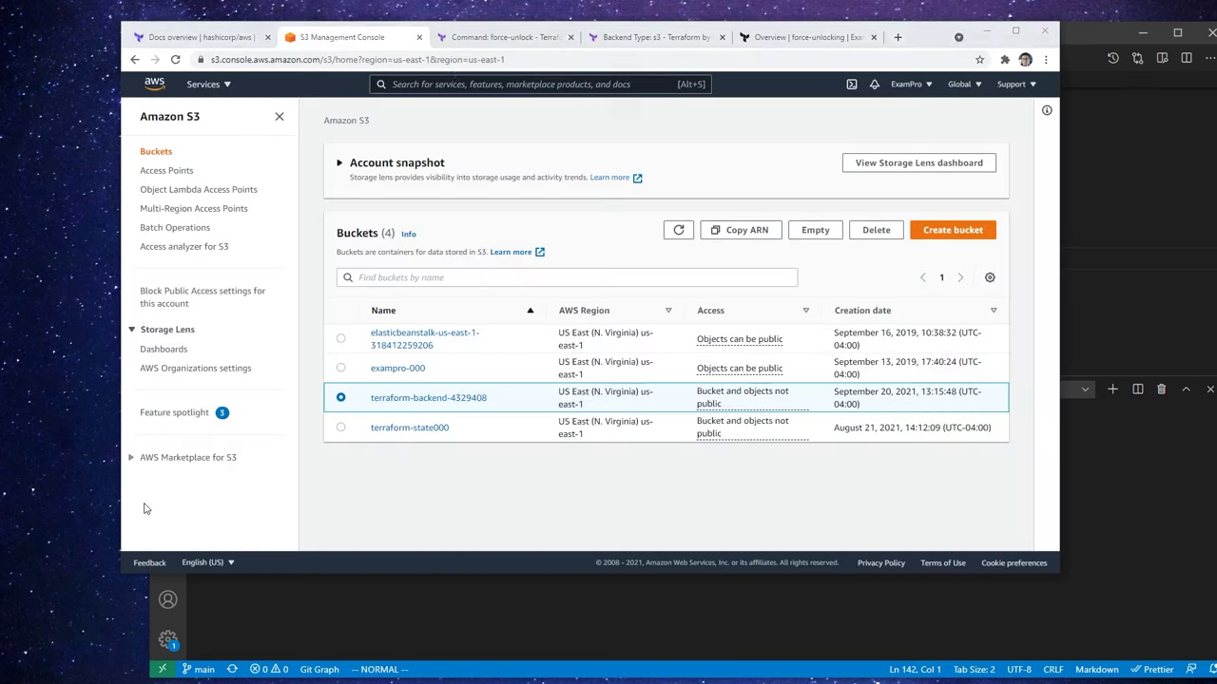
Close the three browser tabs on the force-unlock command, the S3 backend type and the force-unlocking workspace overview
{"action": "left_click", "coordinate": [141, 440]}
{"action": "left_click", "coordinate": [572, 37]}
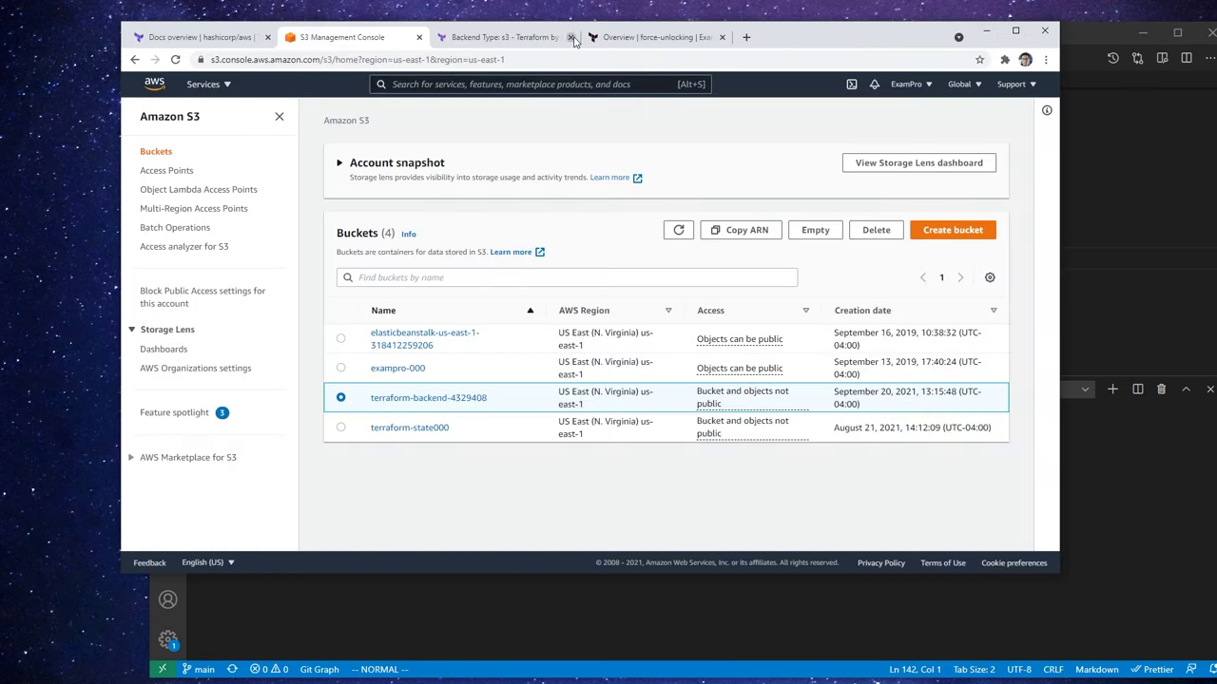
{"action": "left_click", "coordinate": [571, 37]}
{"action": "left_click", "coordinate": [572, 37]}
Go to the terraform.io website in the current S3 console tab
{"action": "left_click", "coordinate": [536, 57]}
{"action": "type", "text": "aws"}
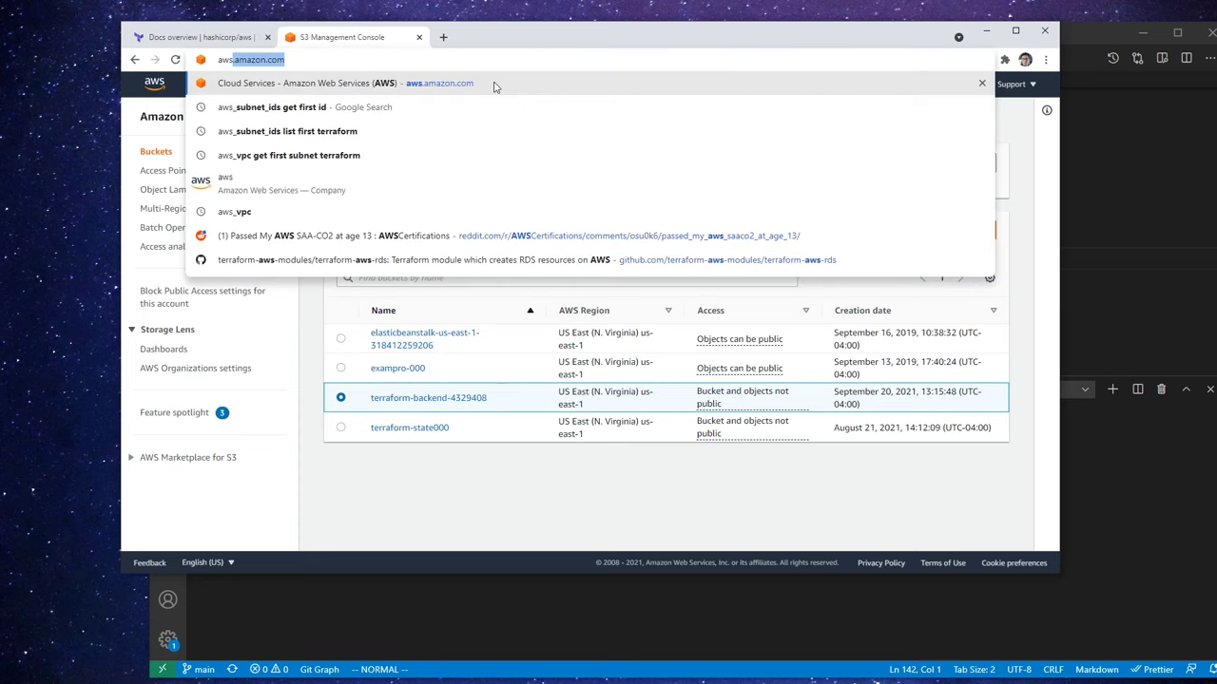
{"action": "key", "text": "BackSpace"}
{"action": "key", "text": "BackSpace"}
{"action": "key", "text": "BackSpace"}
{"action": "type", "text": "terraform.io"}
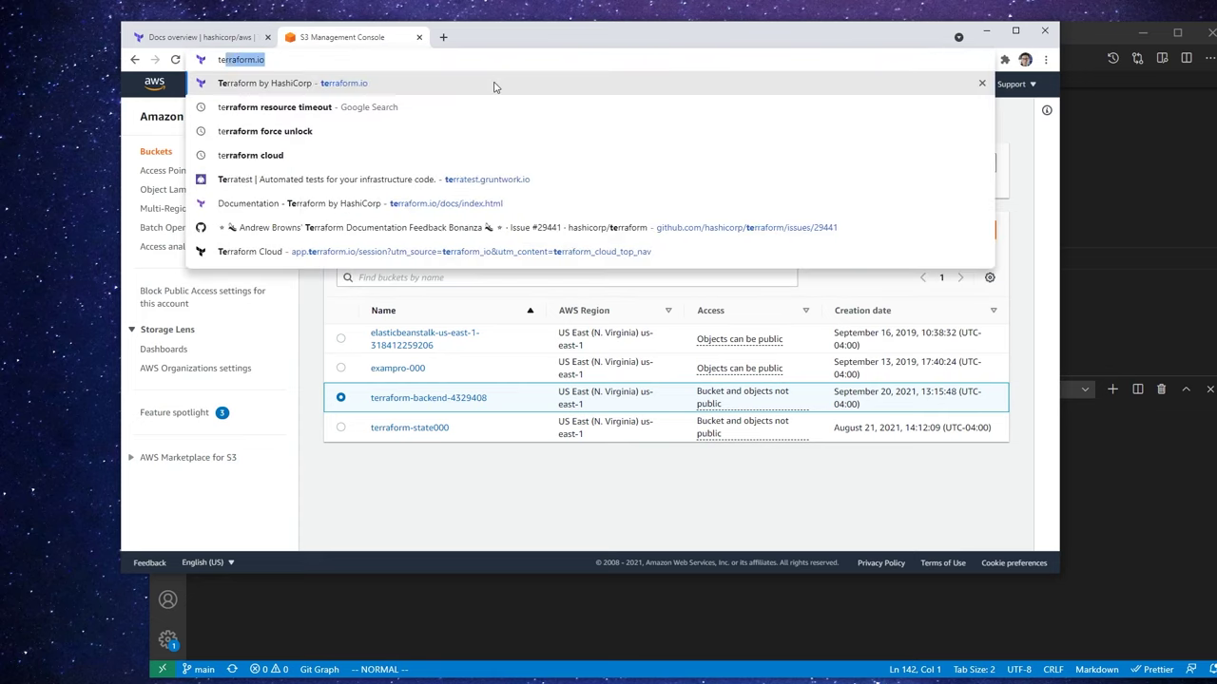
{"action": "key", "text": "Return"}
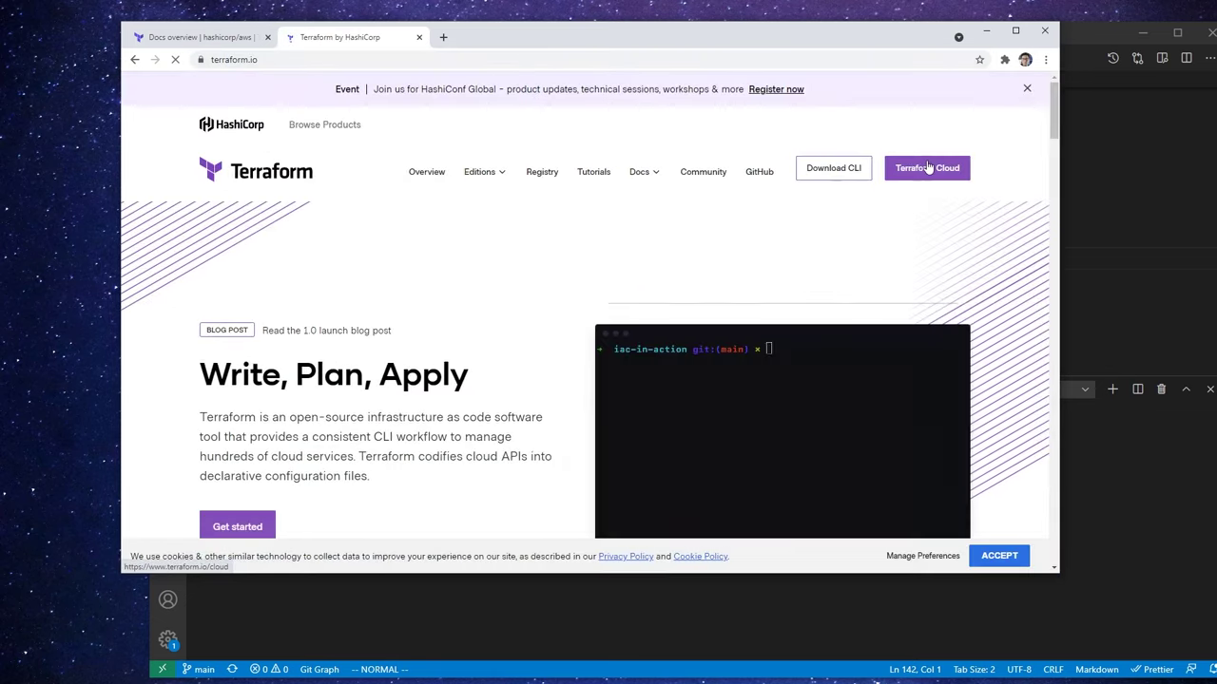
Open Terraform Cloud from the Terraform site, sign in, and widen the browser window
{"action": "left_click", "coordinate": [935, 168]}
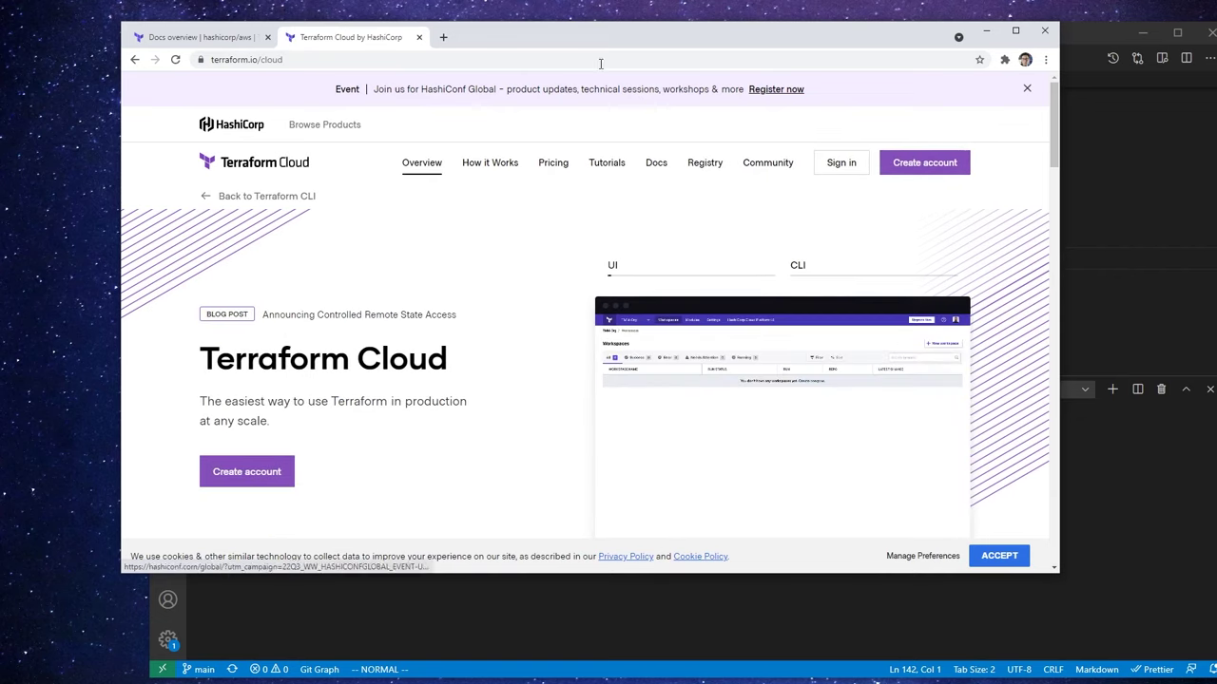
{"action": "left_click_drag", "start_coordinate": [551, 44], "coordinate": [517, 31]}
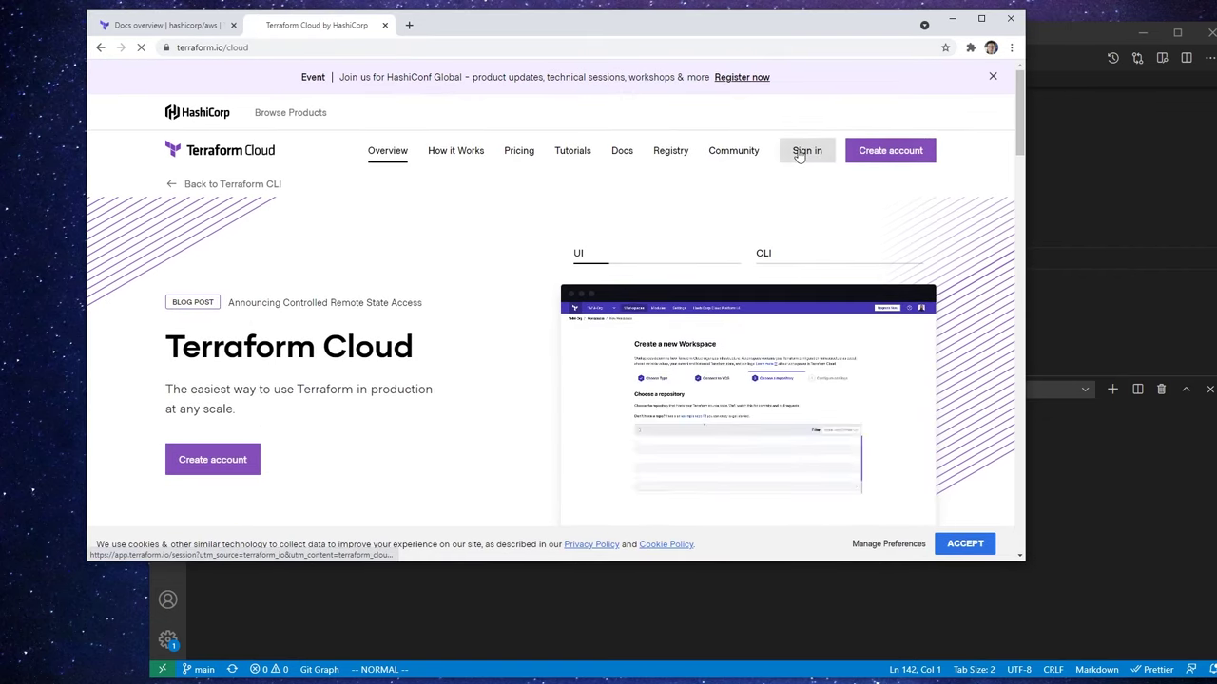
{"action": "left_click", "coordinate": [806, 151]}
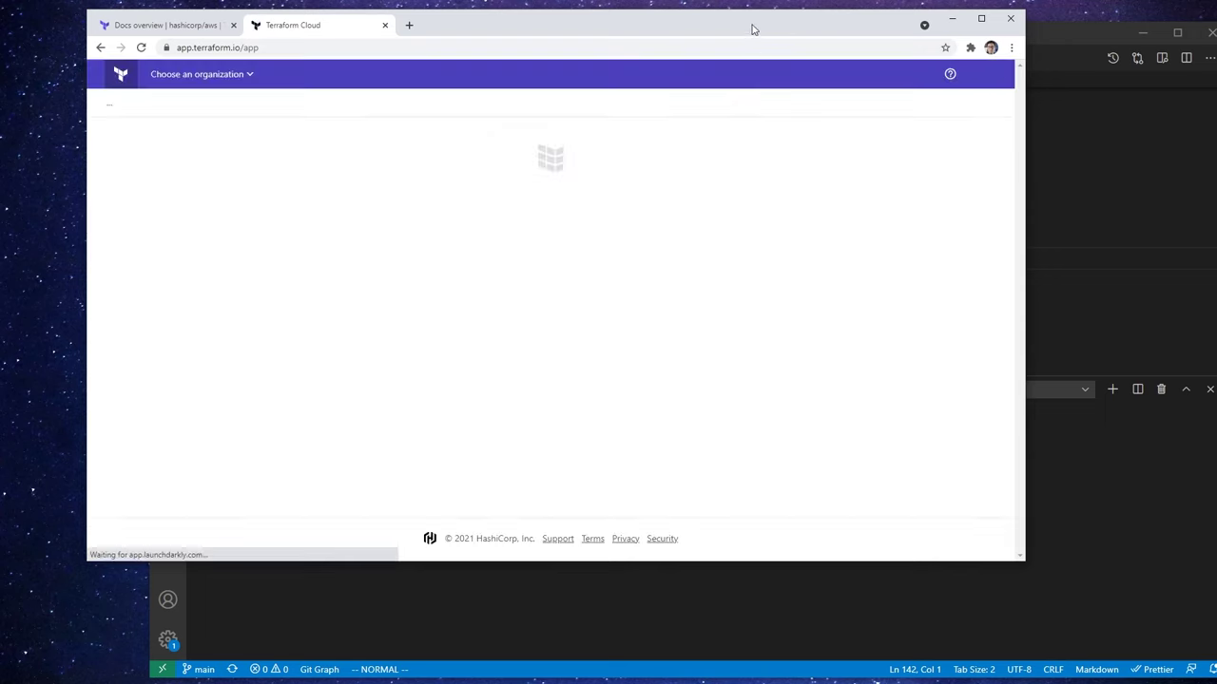
{"action": "left_click_drag", "start_coordinate": [752, 28], "coordinate": [704, 22]}
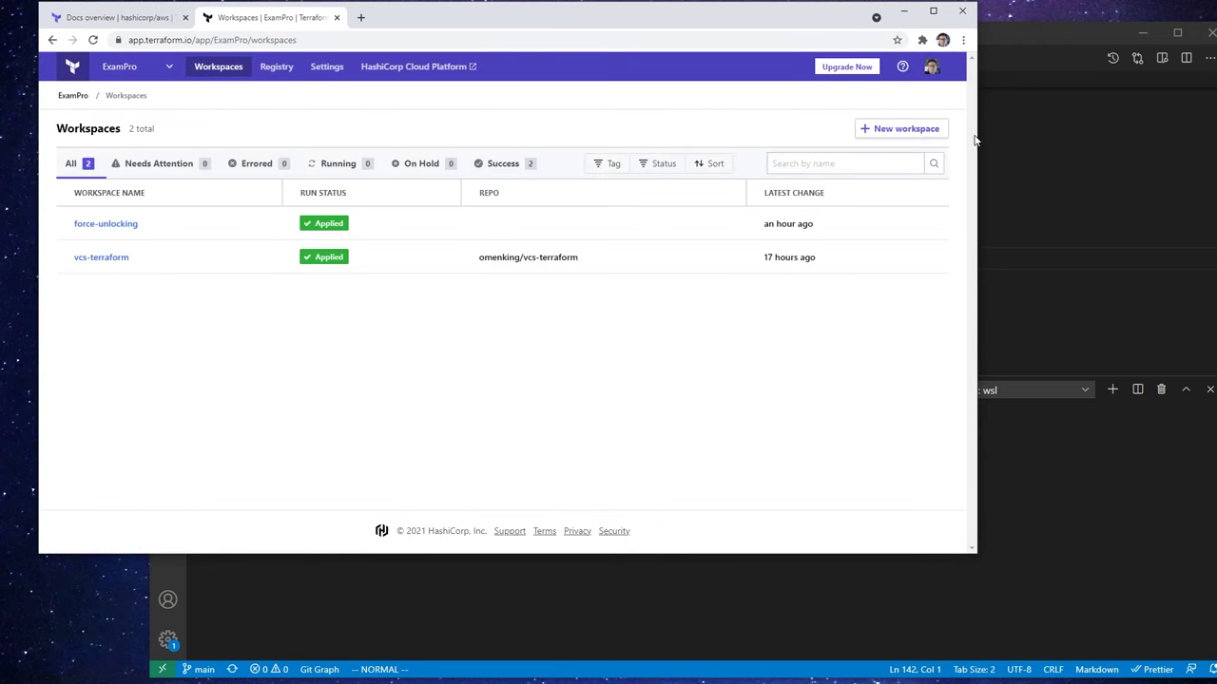
{"action": "left_click_drag", "start_coordinate": [979, 135], "coordinate": [1109, 135]}
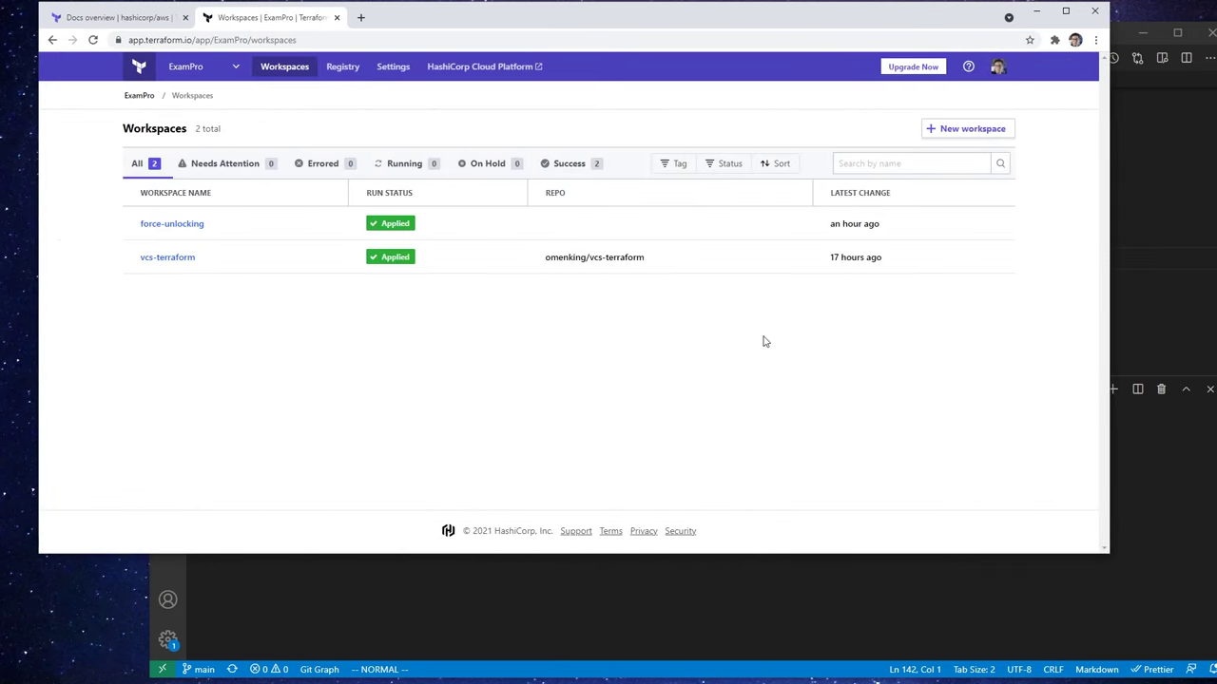
Look at the force-unlocking workspace overview and at the organizations and profile pages of the user settings
{"action": "left_click", "coordinate": [181, 225]}
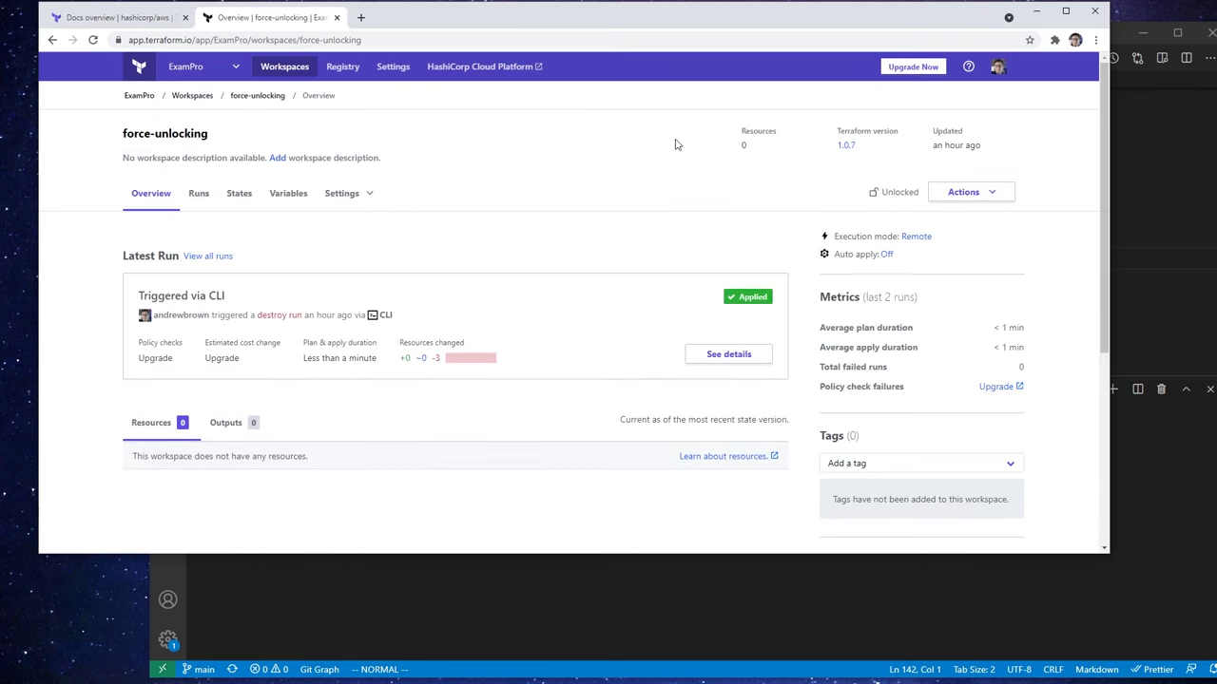
{"action": "left_click", "coordinate": [987, 76]}
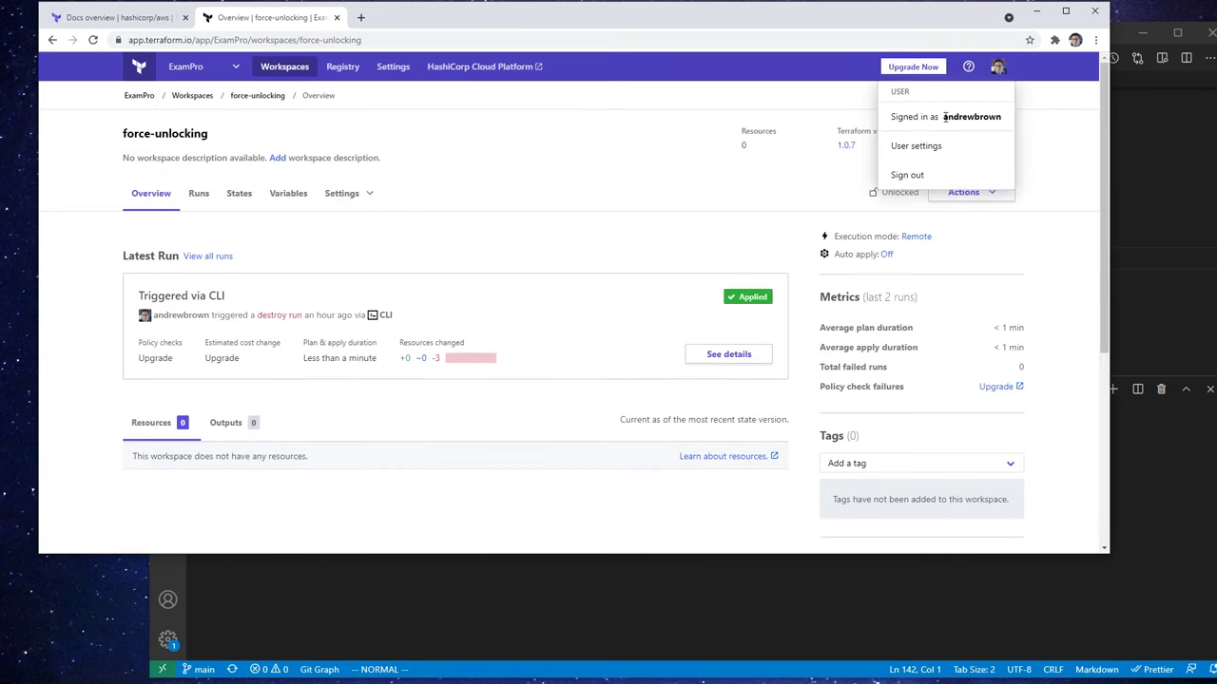
{"action": "left_click", "coordinate": [916, 149]}
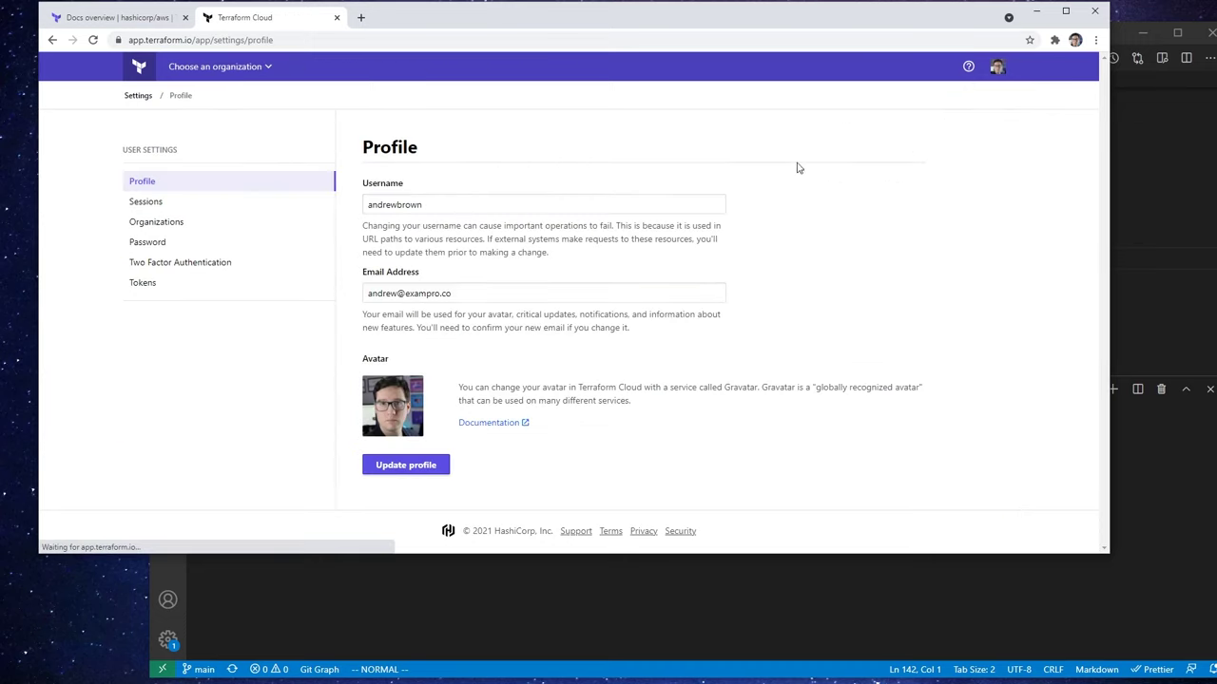
{"action": "left_click", "coordinate": [186, 222]}
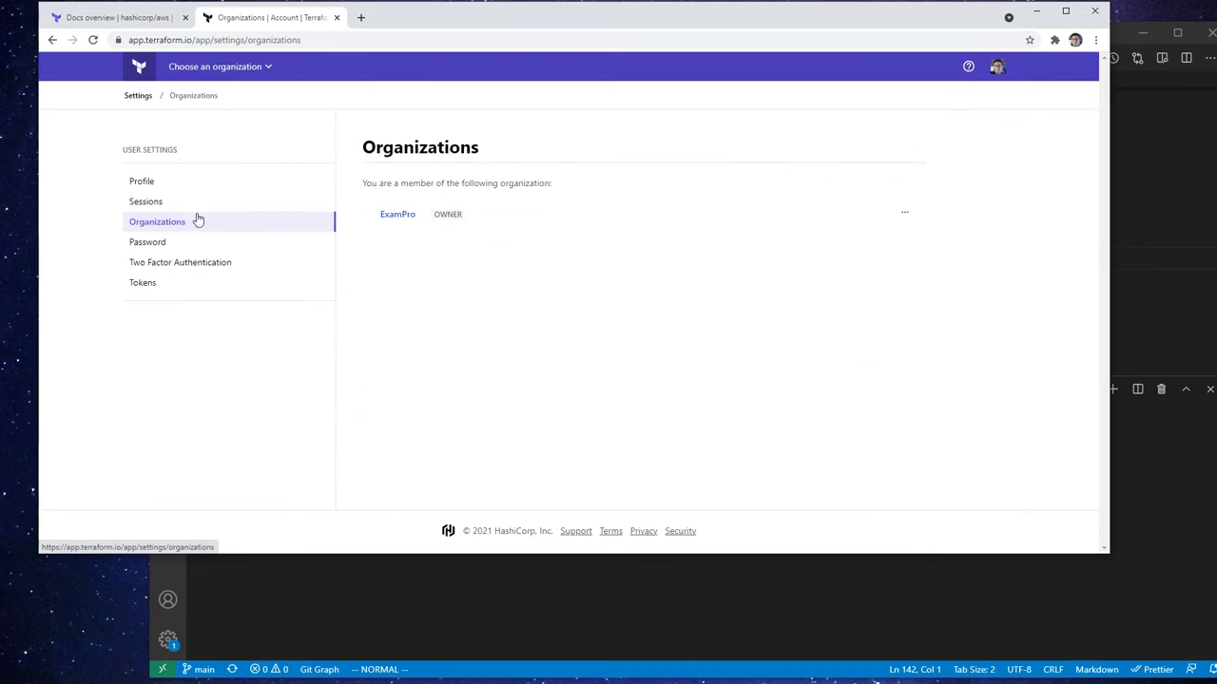
{"action": "left_click", "coordinate": [242, 180]}
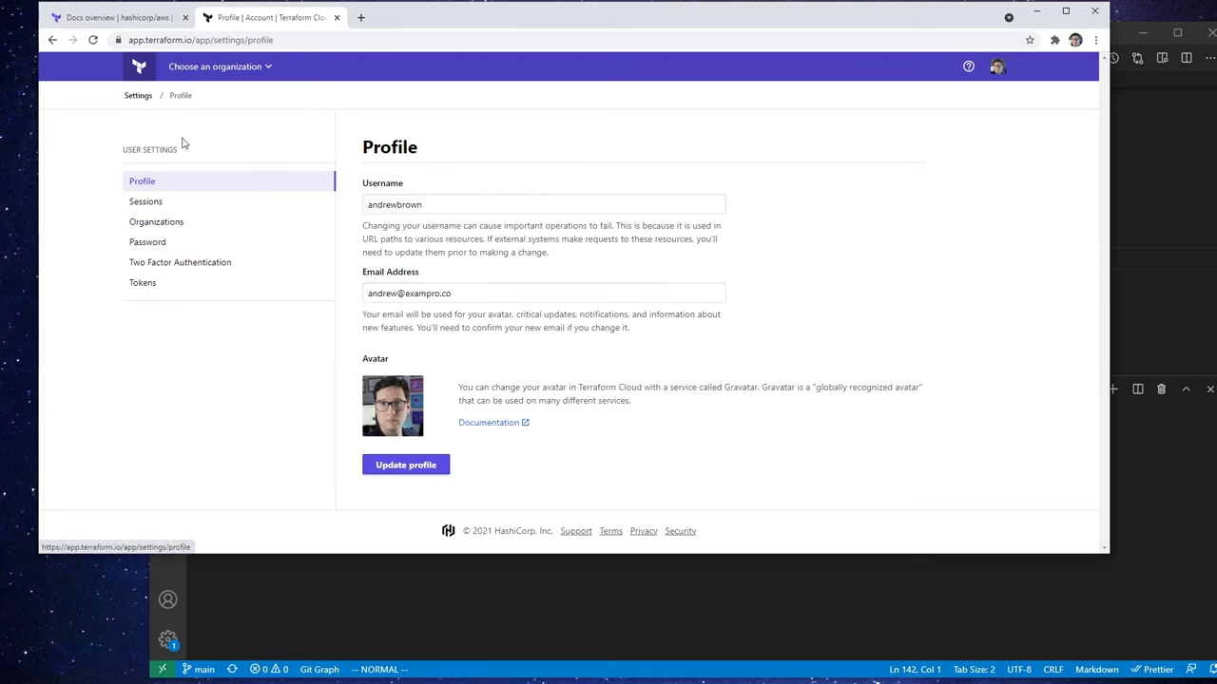
Return to the ExamPro workspaces list and check the organization switcher and the account menu
{"action": "left_click", "coordinate": [140, 66]}
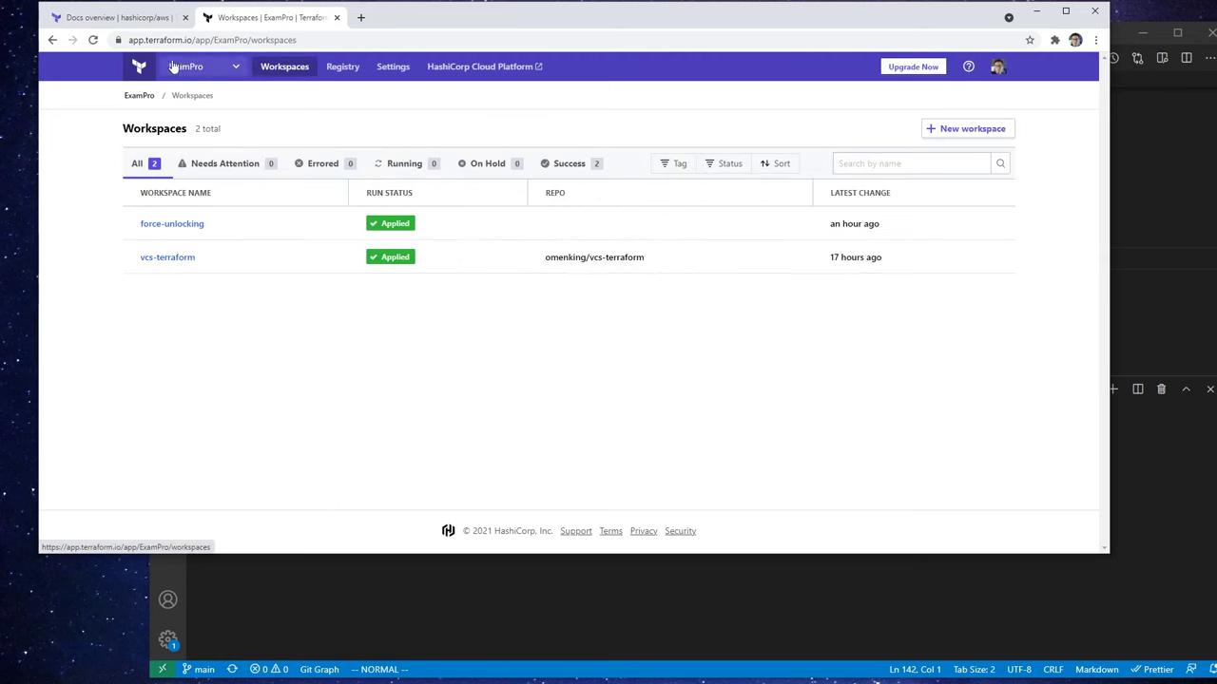
{"action": "left_click", "coordinate": [231, 74]}
{"action": "left_click", "coordinate": [227, 76]}
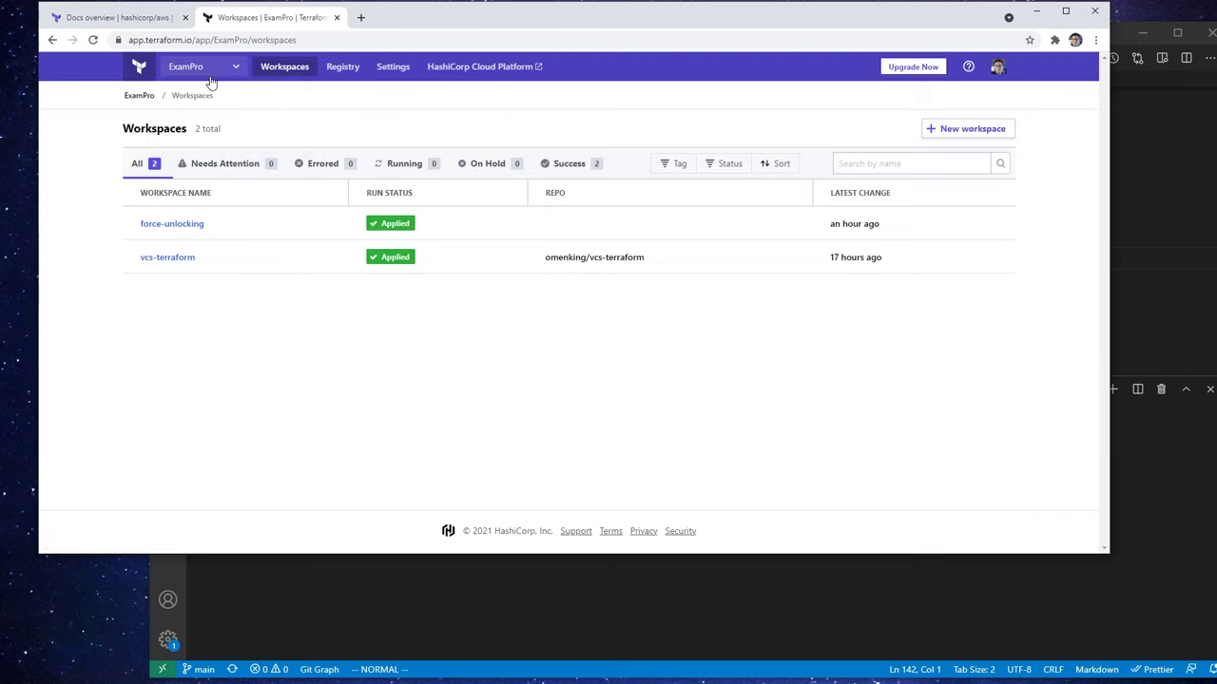
{"action": "left_click", "coordinate": [228, 76]}
{"action": "left_click", "coordinate": [198, 103]}
{"action": "left_click", "coordinate": [998, 68]}
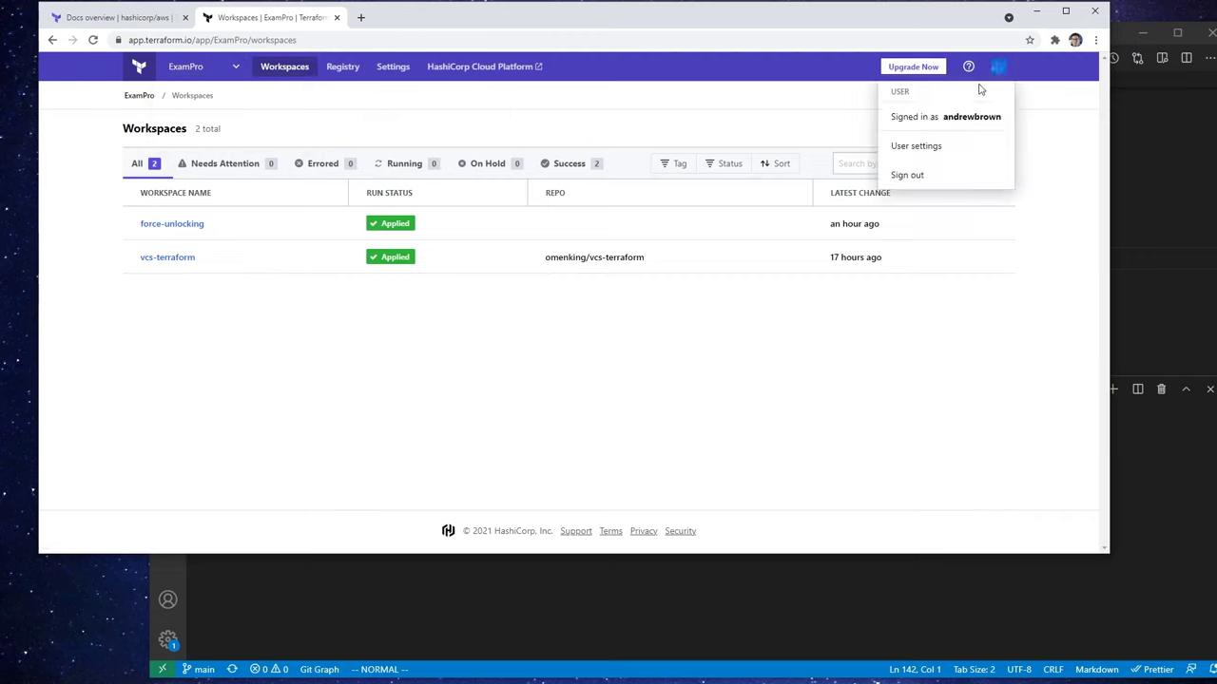
{"action": "left_click", "coordinate": [797, 114]}
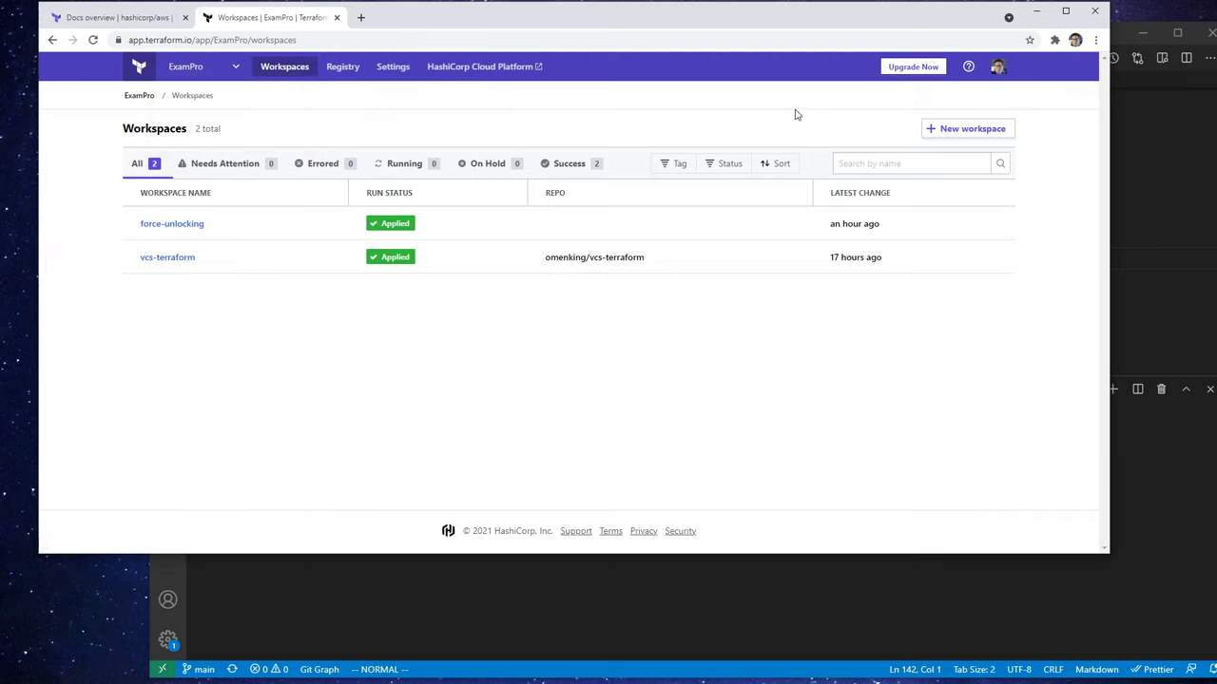
Open the Users page in the ExamPro organization settings to review its members
{"action": "left_click", "coordinate": [390, 69]}
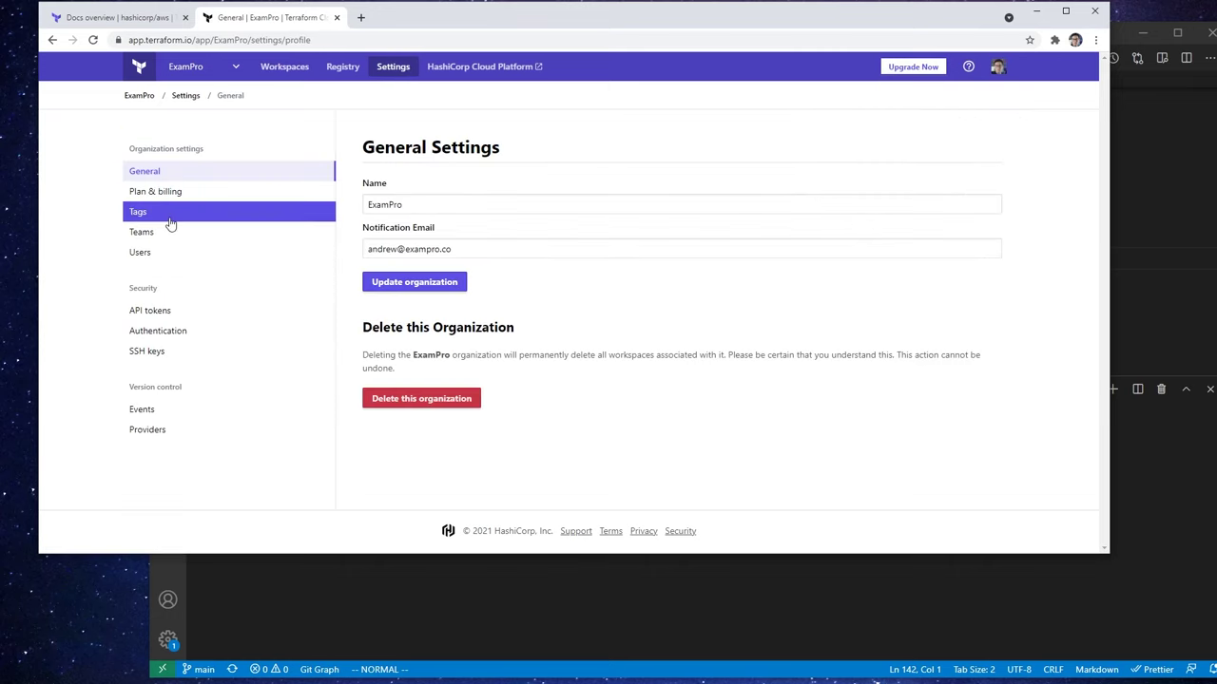
{"action": "left_click", "coordinate": [218, 238]}
{"action": "left_click", "coordinate": [225, 253]}
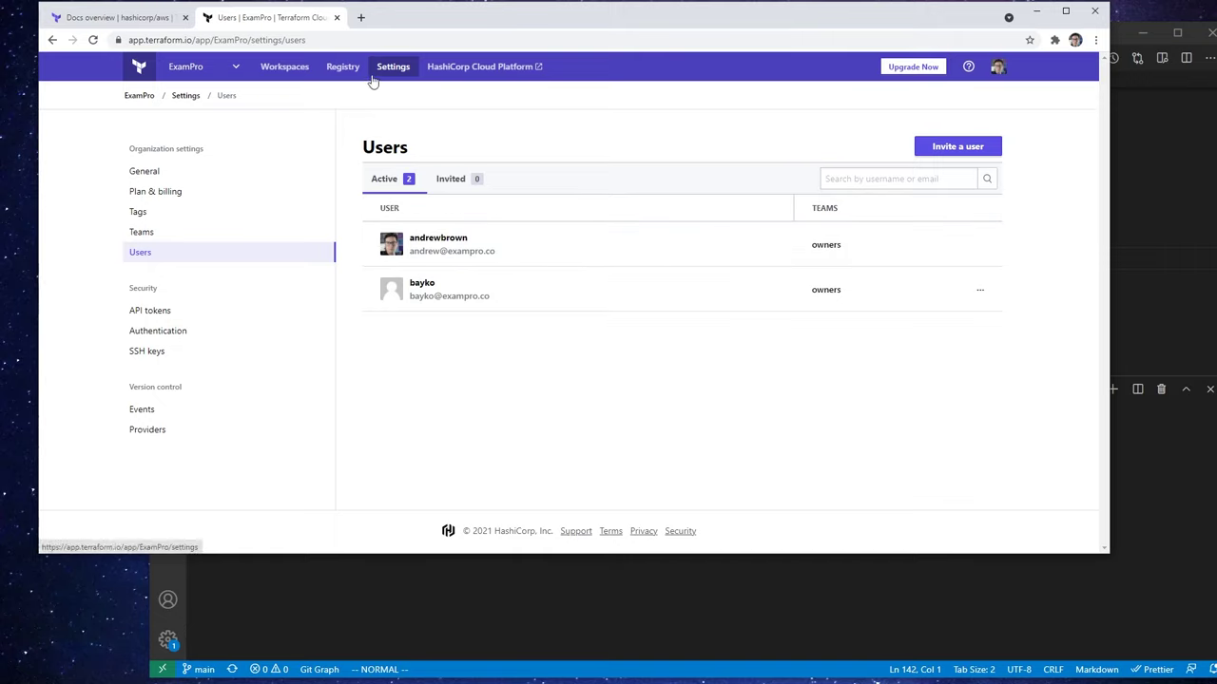
Change the ExamPro organization's subscription to the Trial Plan
{"action": "left_click", "coordinate": [920, 66]}
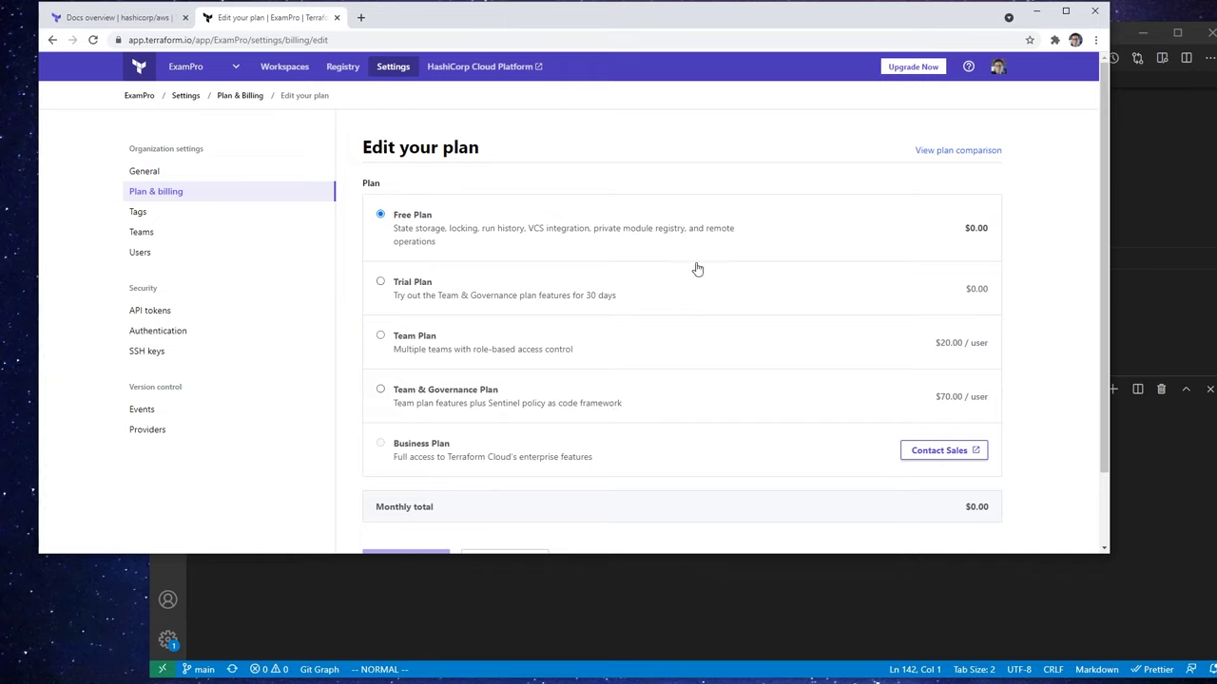
{"action": "left_click", "coordinate": [434, 286]}
{"action": "scroll", "coordinate": [419, 297], "scroll_direction": "down", "scroll_amount": 1}
{"action": "left_click", "coordinate": [447, 468]}
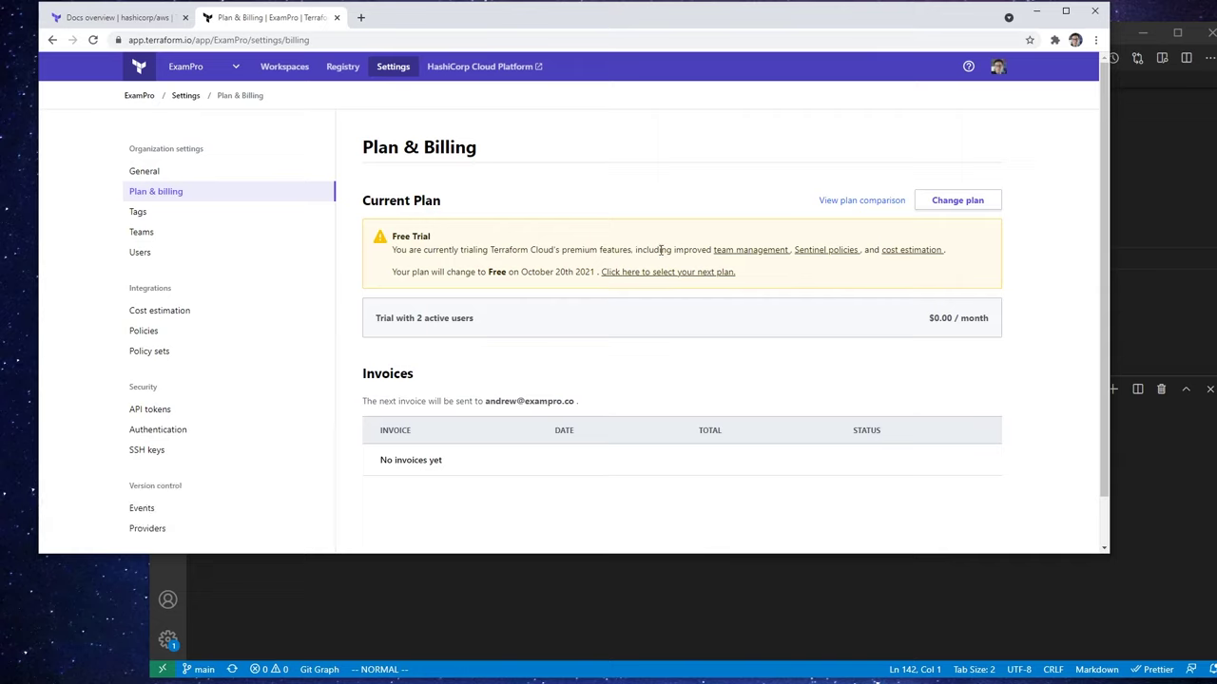
Open team management for the organization and create a new team named developers
{"action": "left_click", "coordinate": [780, 255]}
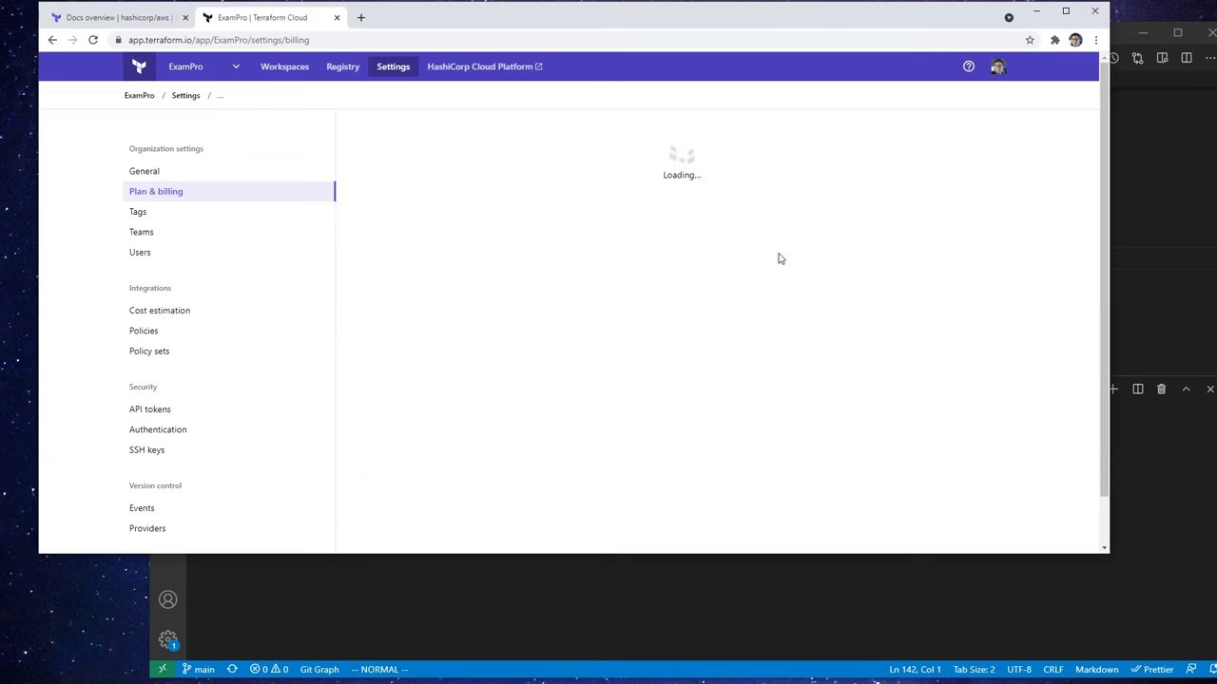
{"action": "scroll", "coordinate": [586, 323], "scroll_direction": "down", "scroll_amount": 1}
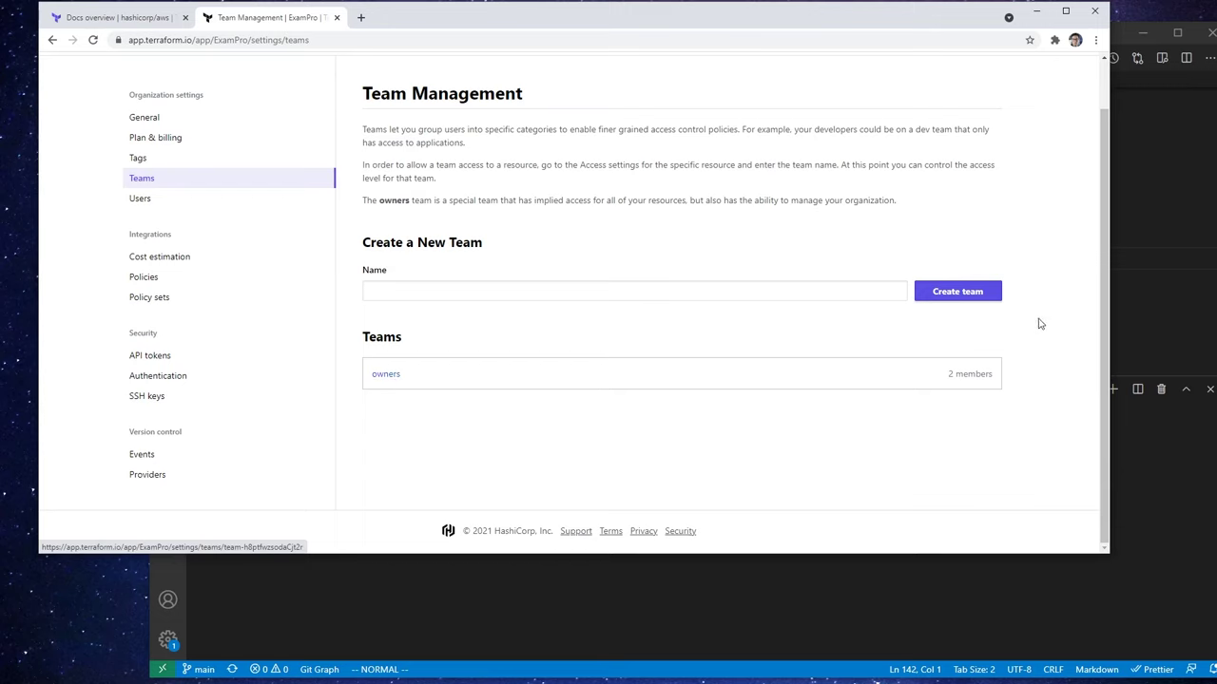
{"action": "left_click", "coordinate": [980, 297]}
{"action": "left_click", "coordinate": [718, 293]}
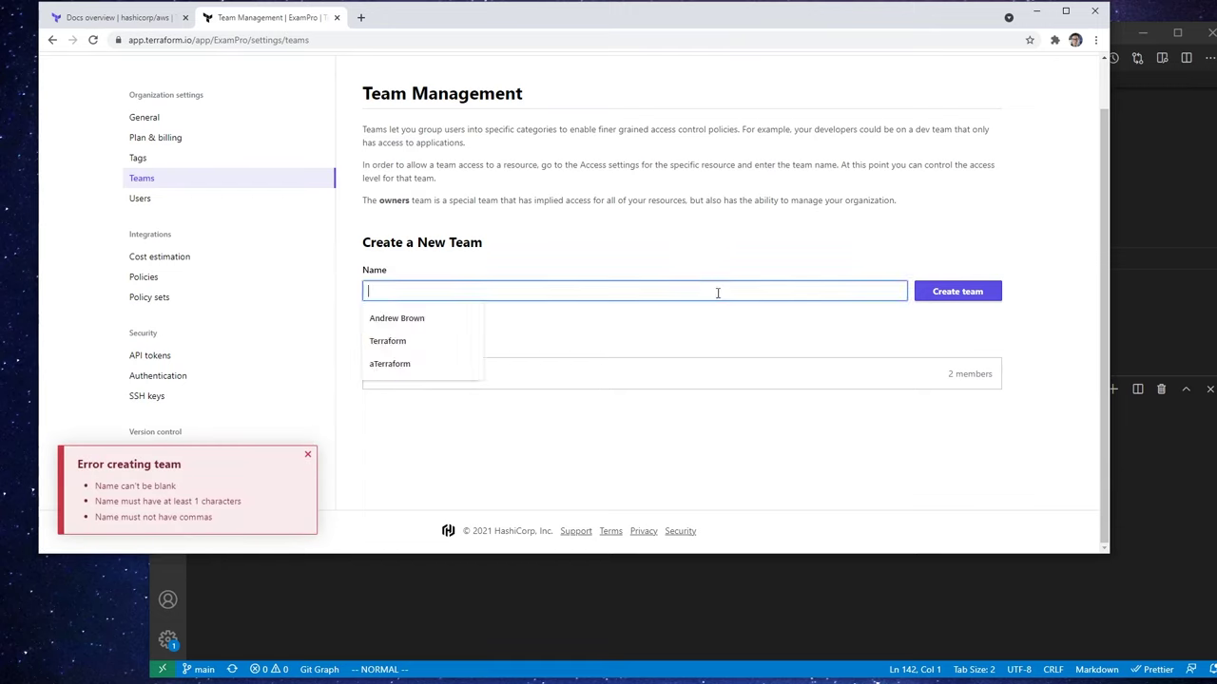
{"action": "type", "text": "developers"}
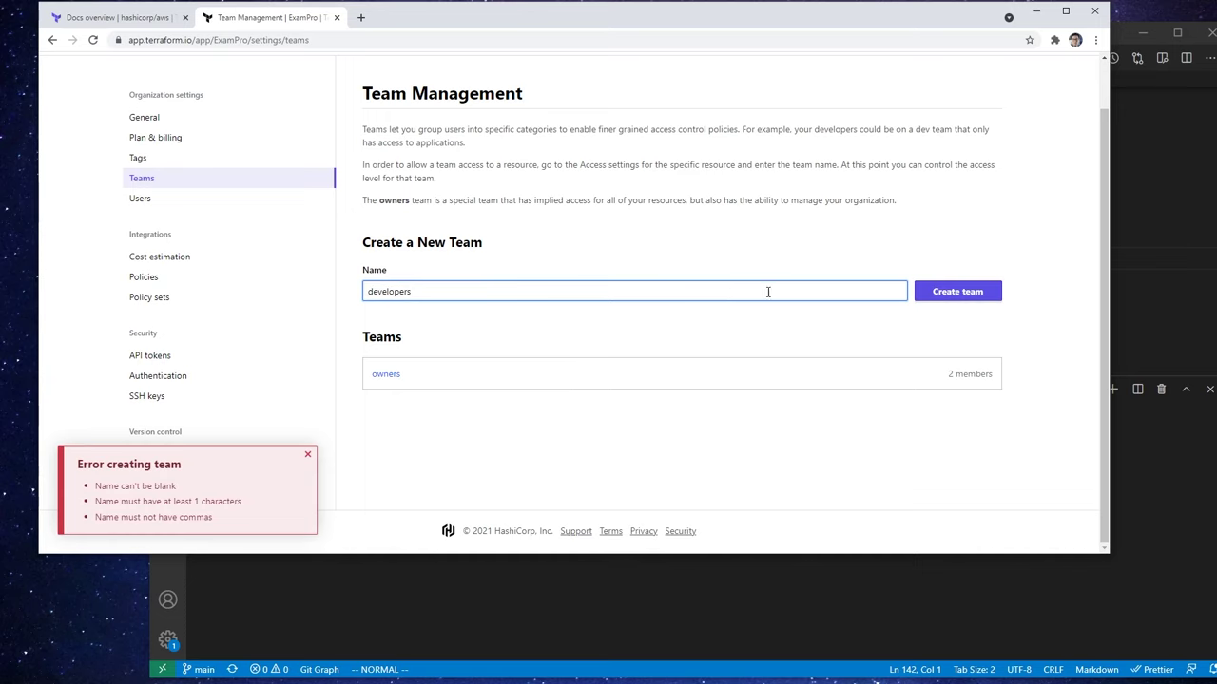
{"action": "left_click", "coordinate": [922, 297]}
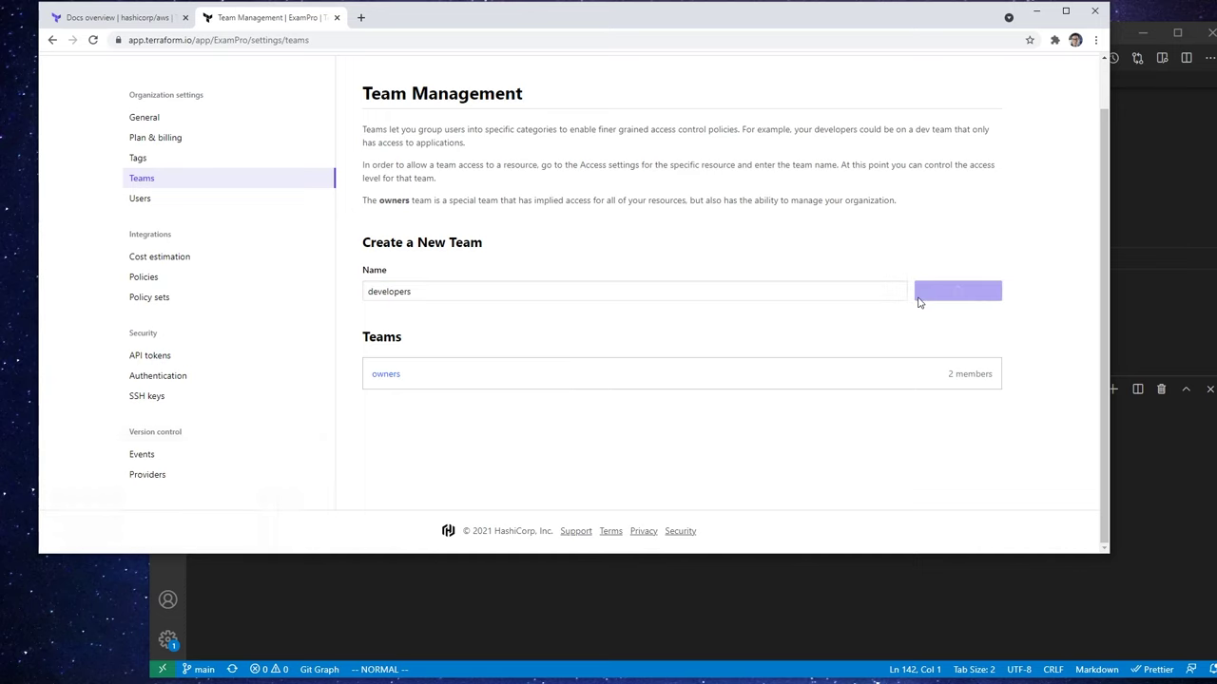
Enable Manage Policies, Manage Policy Overrides, Manage Workspaces and Manage VCS Settings in the developers team's organization access
{"action": "scroll", "coordinate": [601, 281], "scroll_direction": "down", "scroll_amount": 2}
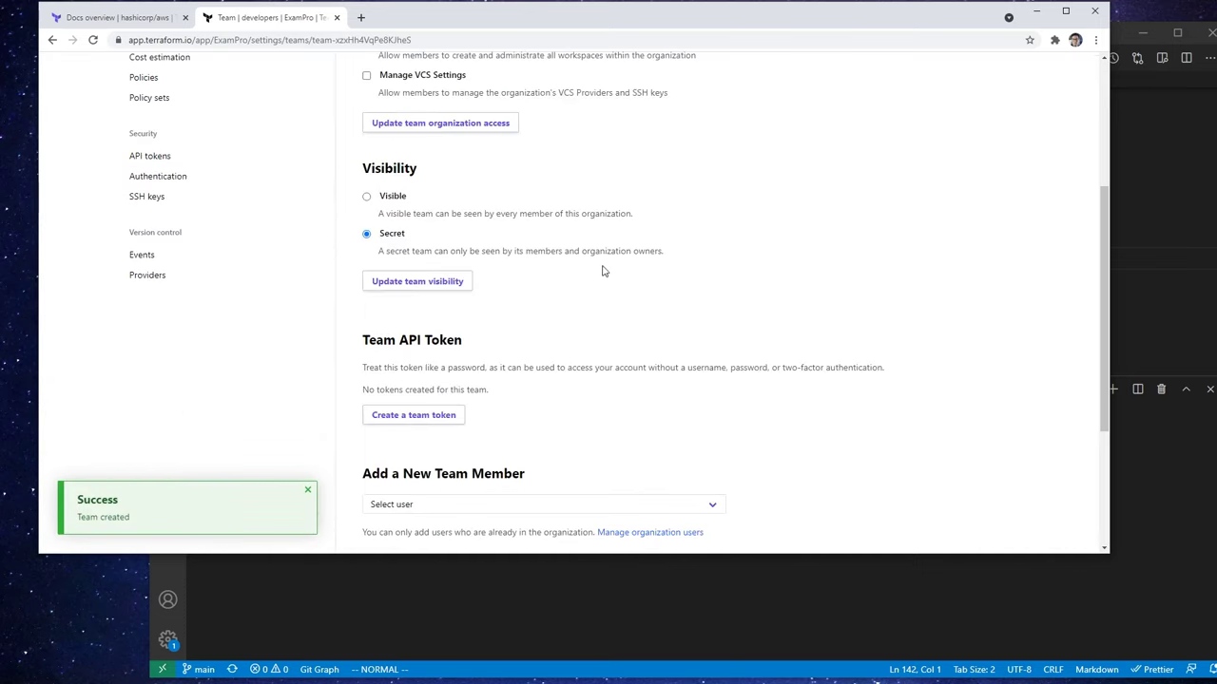
{"action": "scroll", "coordinate": [603, 269], "scroll_direction": "up", "scroll_amount": 3}
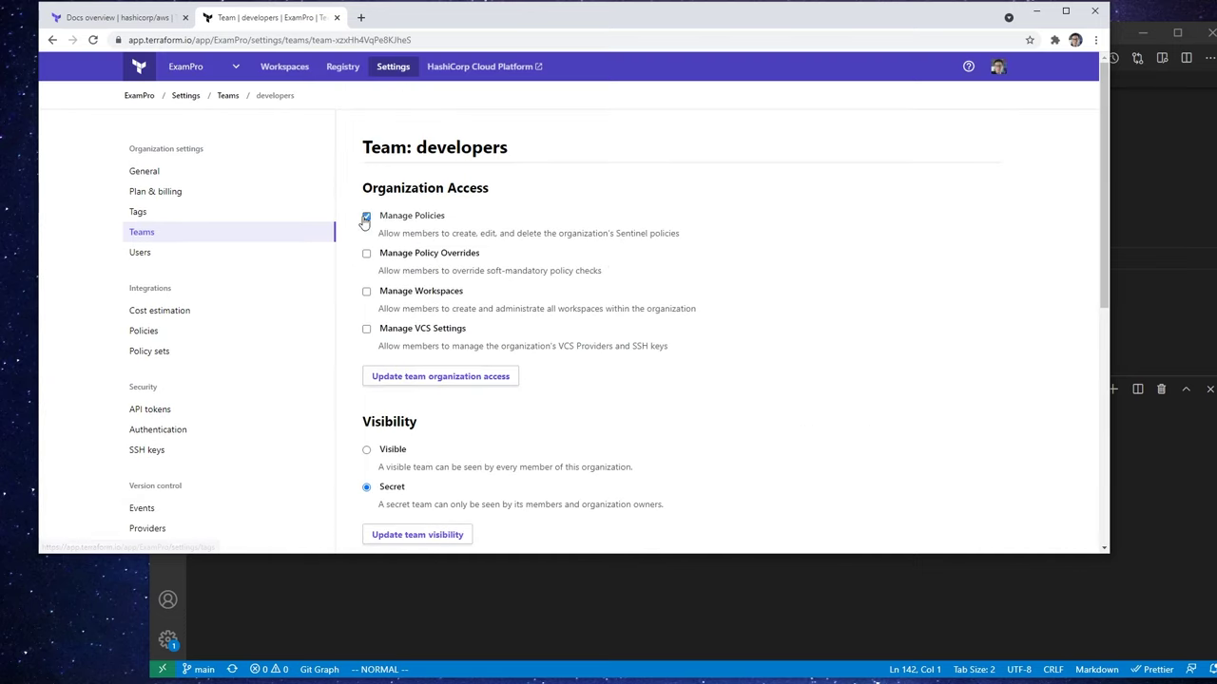
{"action": "left_click", "coordinate": [366, 253]}
{"action": "left_click", "coordinate": [366, 291]}
{"action": "scroll", "coordinate": [366, 340], "scroll_direction": "down", "scroll_amount": 1}
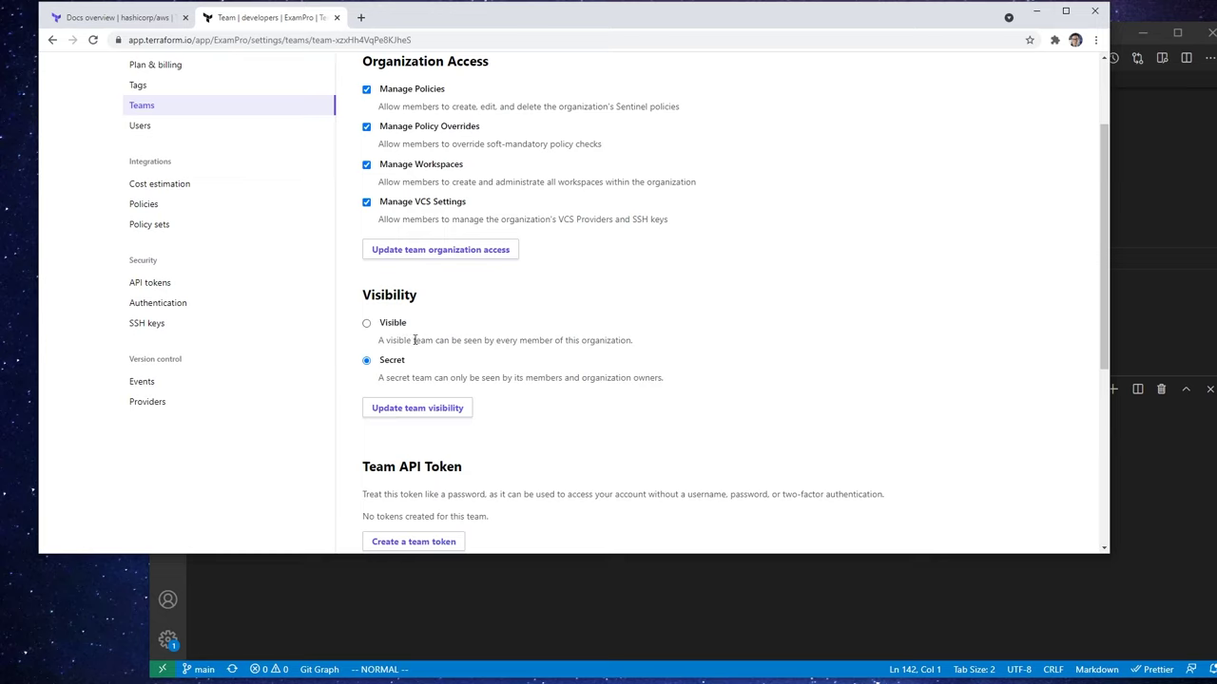
Read through the developers team's visibility options and create a team API token
{"action": "left_click_drag", "start_coordinate": [505, 340], "coordinate": [577, 340]}
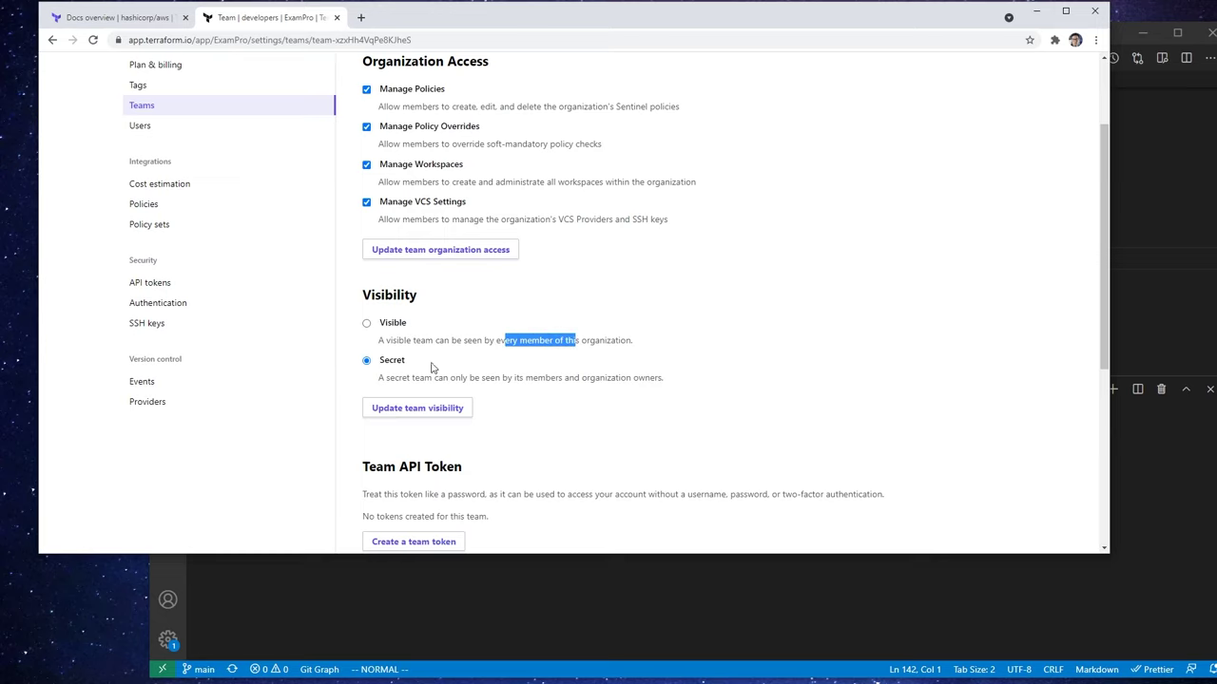
{"action": "scroll", "coordinate": [456, 371], "scroll_direction": "down", "scroll_amount": 2}
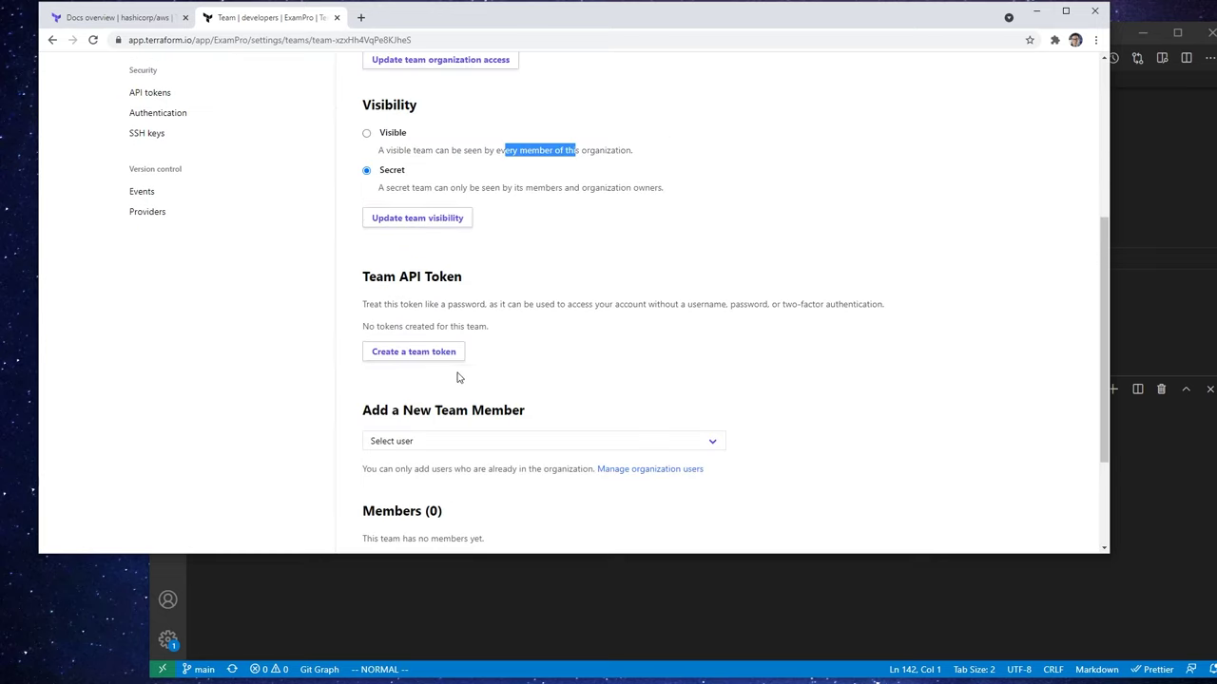
{"action": "scroll", "coordinate": [439, 322], "scroll_direction": "down", "scroll_amount": 1}
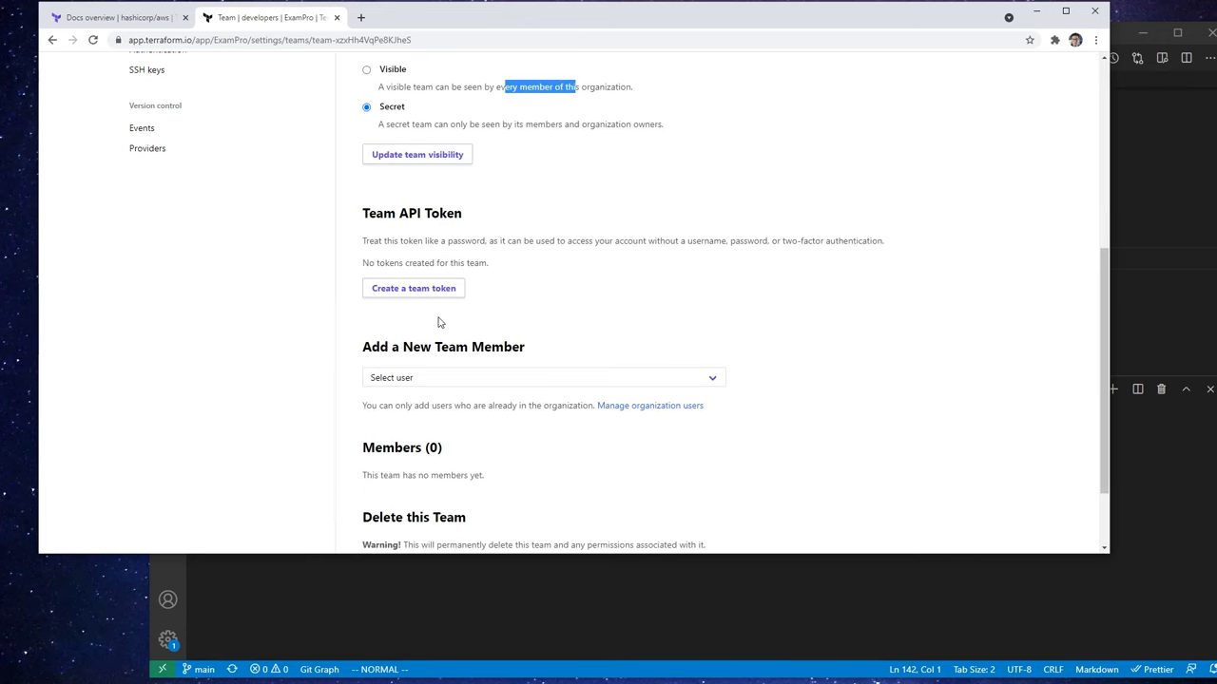
{"action": "left_click", "coordinate": [1155, 238]}
{"action": "left_click", "coordinate": [122, 323]}
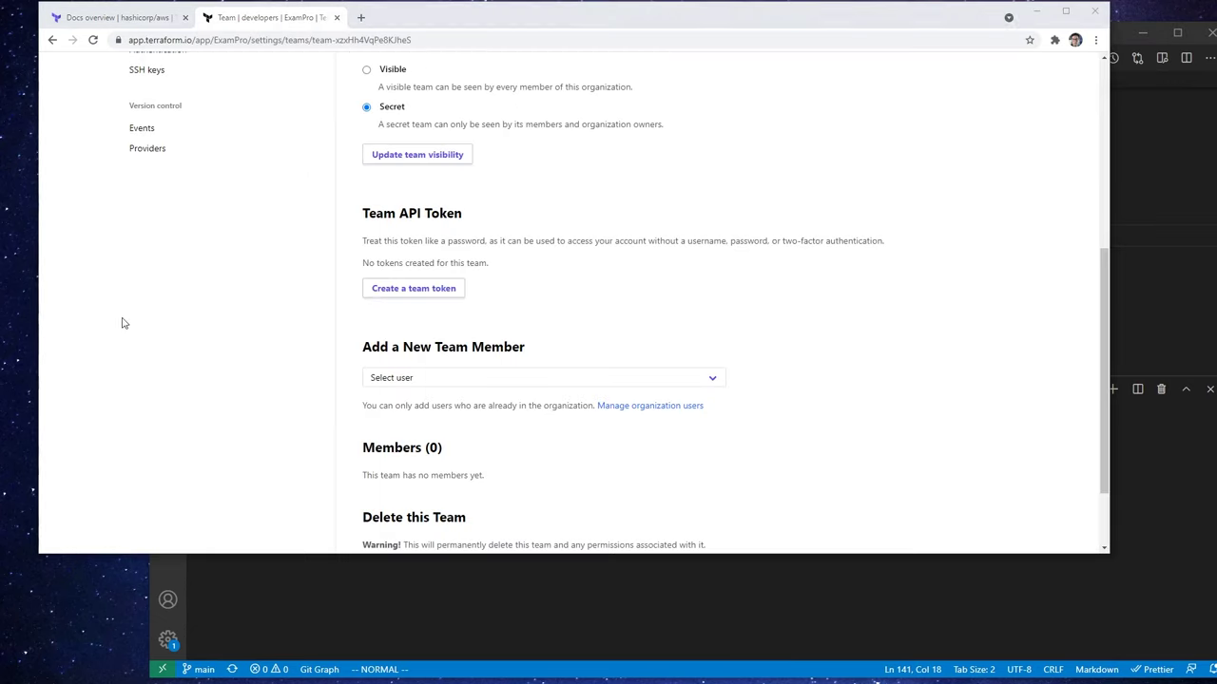
{"action": "left_click", "coordinate": [394, 290]}
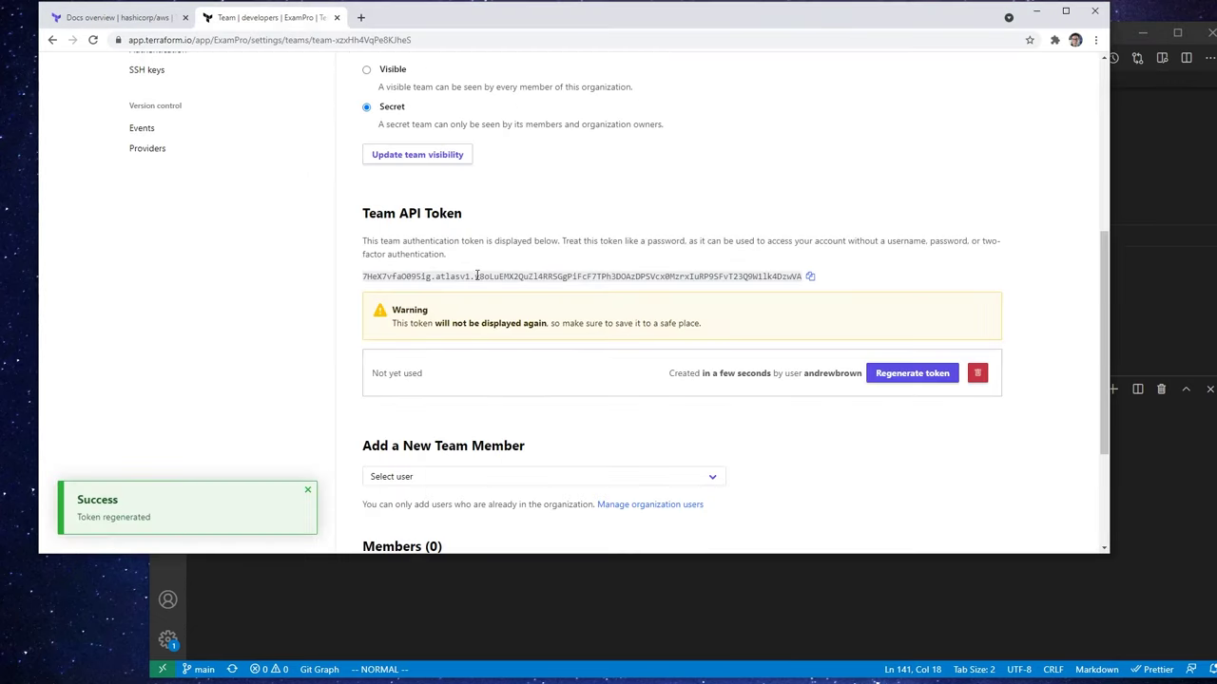
Delete the developers team's API token
{"action": "left_click_drag", "start_coordinate": [476, 275], "coordinate": [802, 277]}
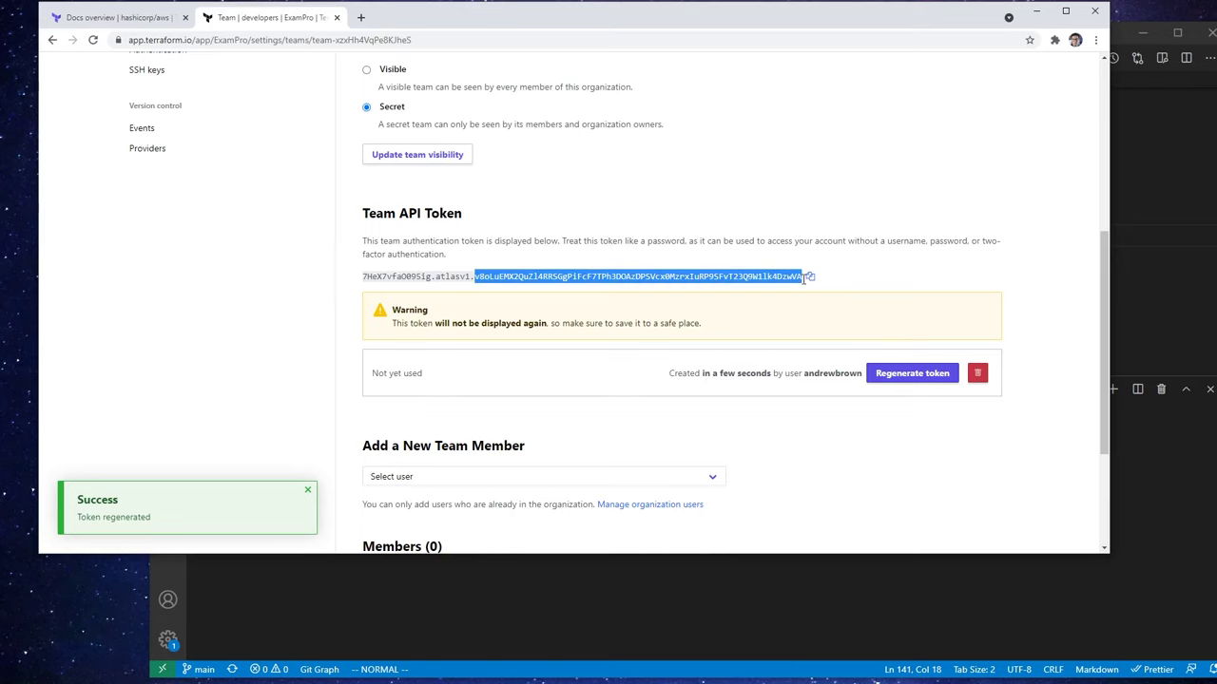
{"action": "left_click", "coordinate": [976, 373]}
{"action": "left_click", "coordinate": [427, 356]}
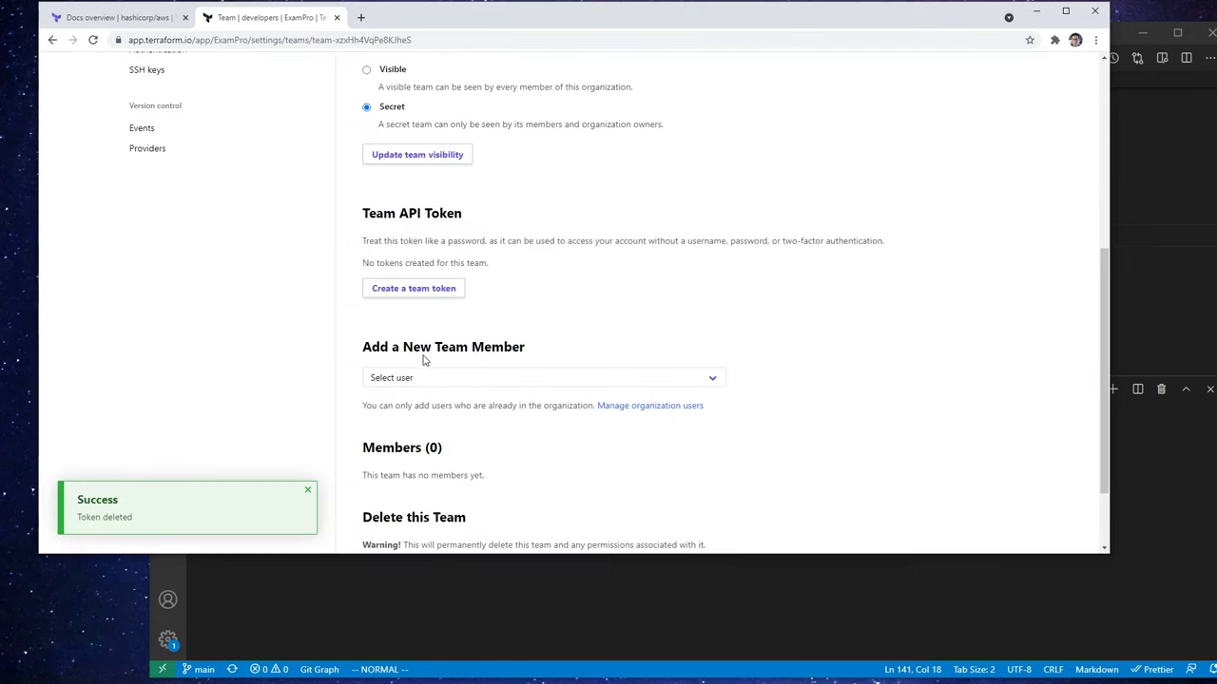
Disable Manage Workspaces and Manage Policy Overrides in the developers team's organization access and save the change
{"action": "scroll", "coordinate": [422, 361], "scroll_direction": "down", "scroll_amount": 2}
{"action": "scroll", "coordinate": [446, 372], "scroll_direction": "up", "scroll_amount": 5}
{"action": "scroll", "coordinate": [478, 424], "scroll_direction": "down", "scroll_amount": 2}
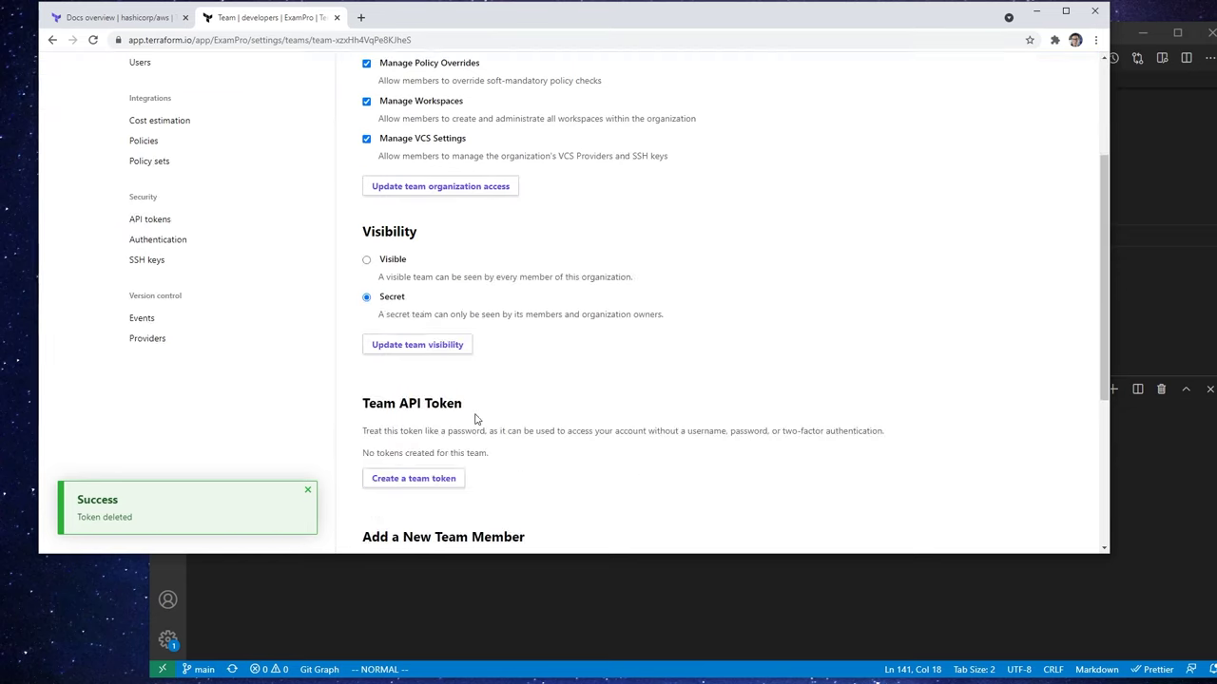
{"action": "scroll", "coordinate": [471, 399], "scroll_direction": "up", "scroll_amount": 3}
{"action": "left_click", "coordinate": [367, 292]}
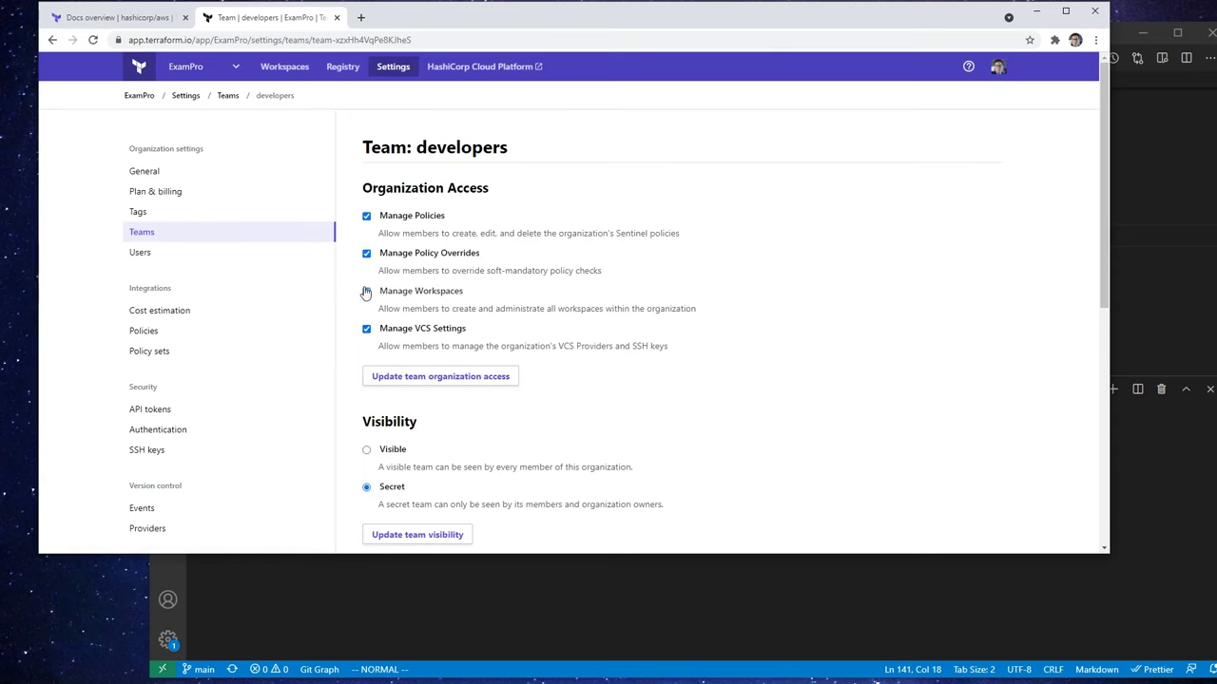
{"action": "left_click", "coordinate": [367, 253]}
{"action": "left_click", "coordinate": [429, 379]}
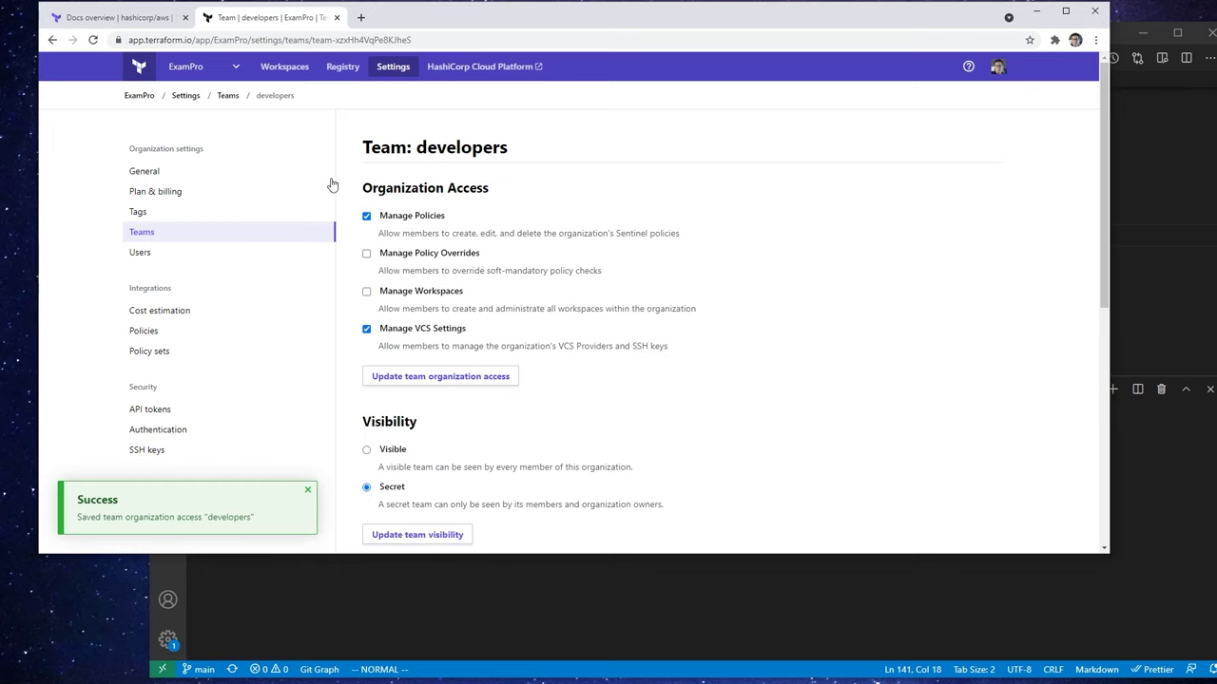
Open the Team Access settings of the vcs-terraform workspace
{"action": "left_click", "coordinate": [138, 96]}
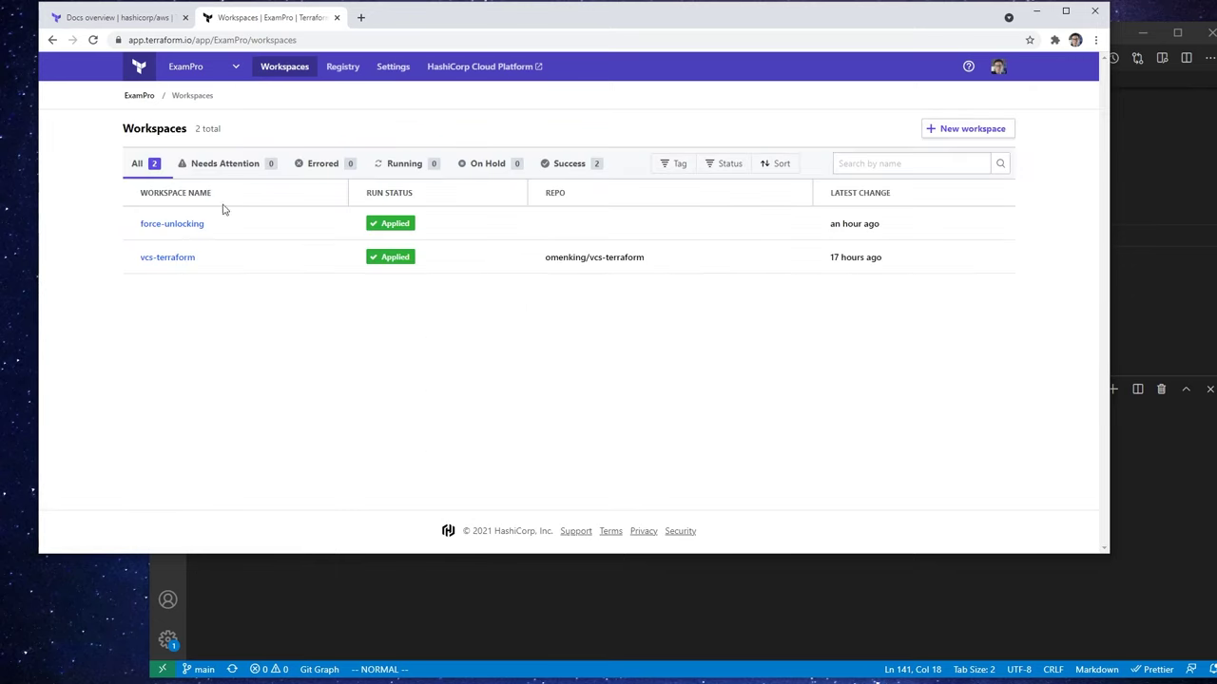
{"action": "left_click", "coordinate": [190, 257]}
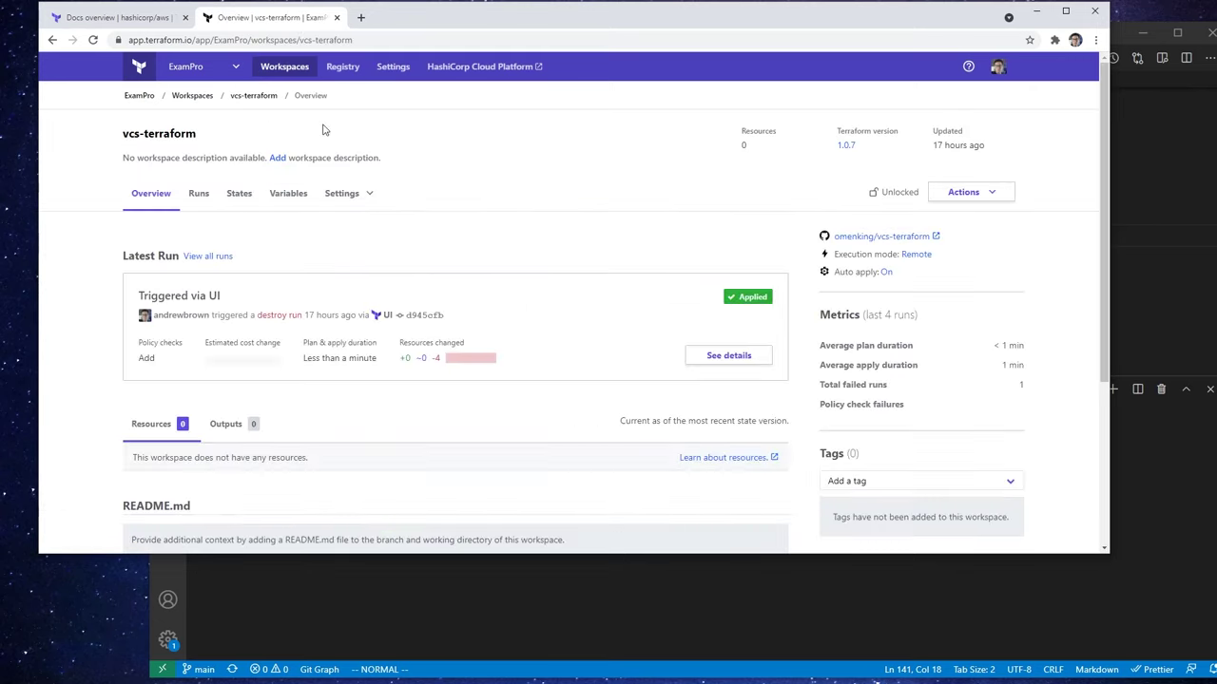
{"action": "left_click", "coordinate": [344, 199]}
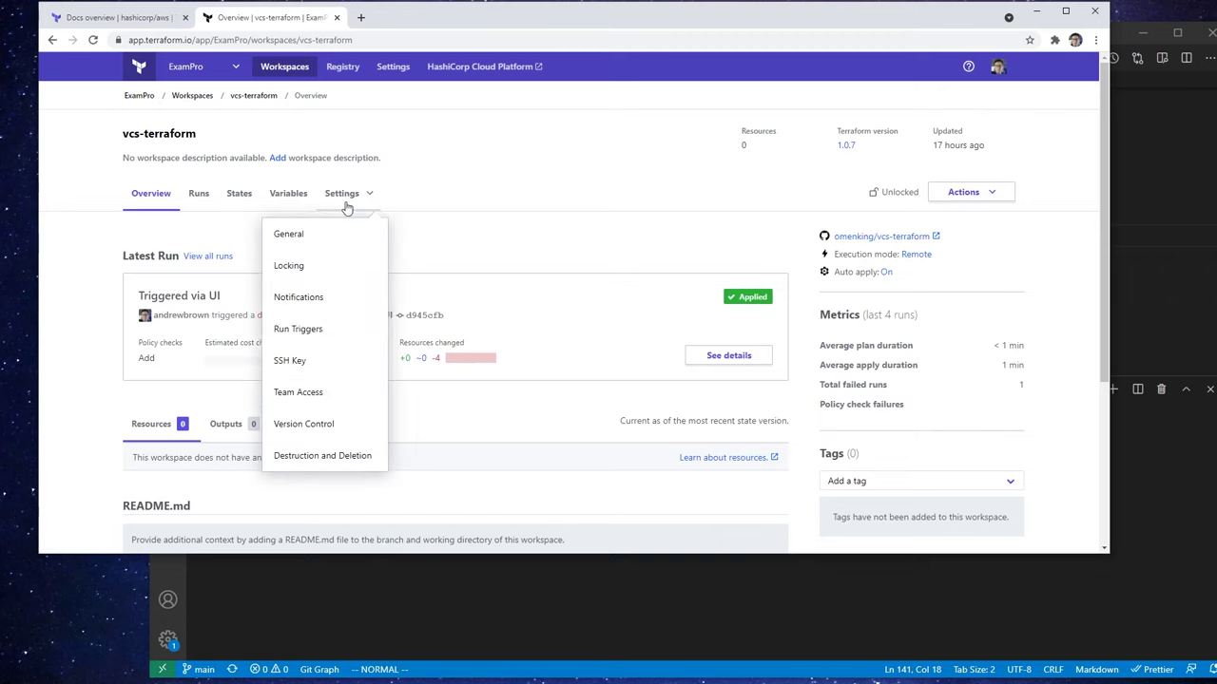
{"action": "left_click", "coordinate": [329, 393]}
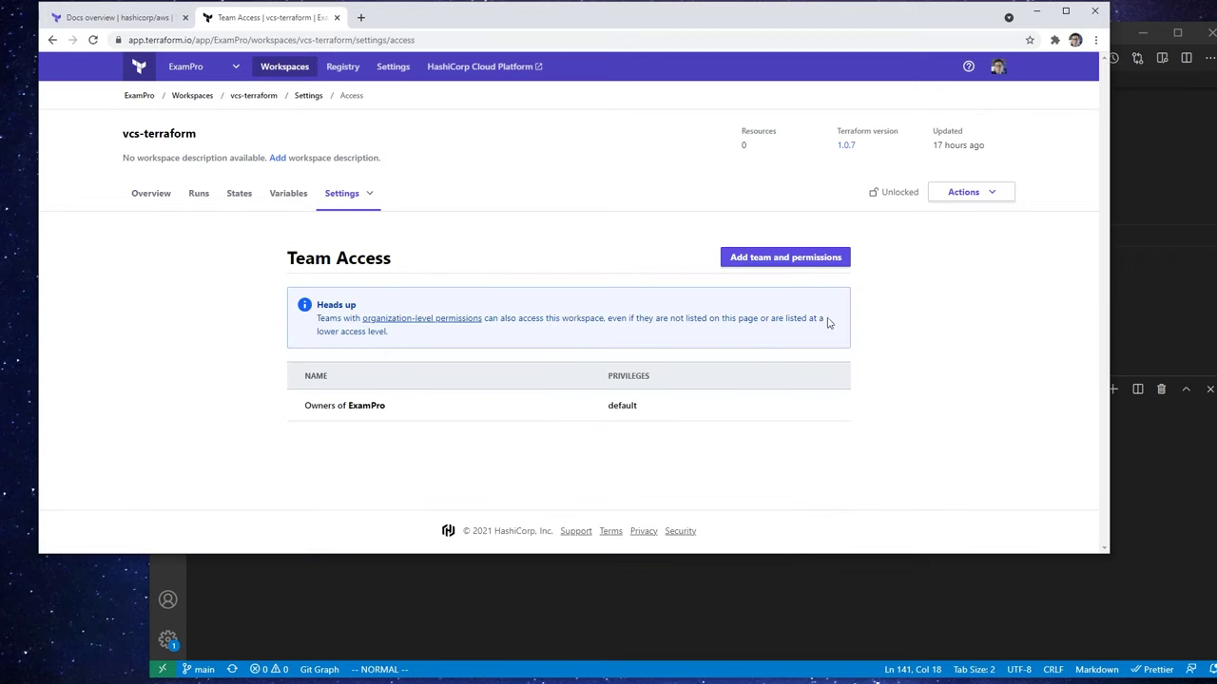
Start adding the developers team to the workspace and examine what the Read, Plan, Write and Admin permission levels include
{"action": "left_click", "coordinate": [815, 258]}
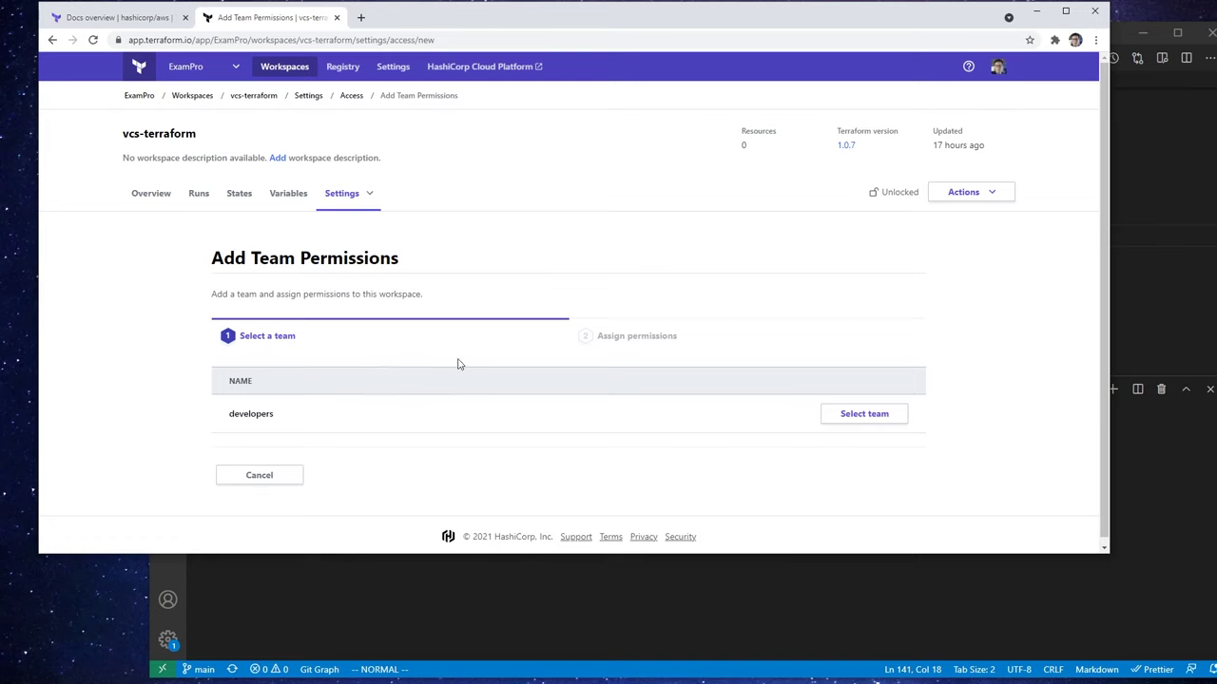
{"action": "left_click", "coordinate": [844, 416]}
{"action": "scroll", "coordinate": [404, 442], "scroll_direction": "down", "scroll_amount": 2}
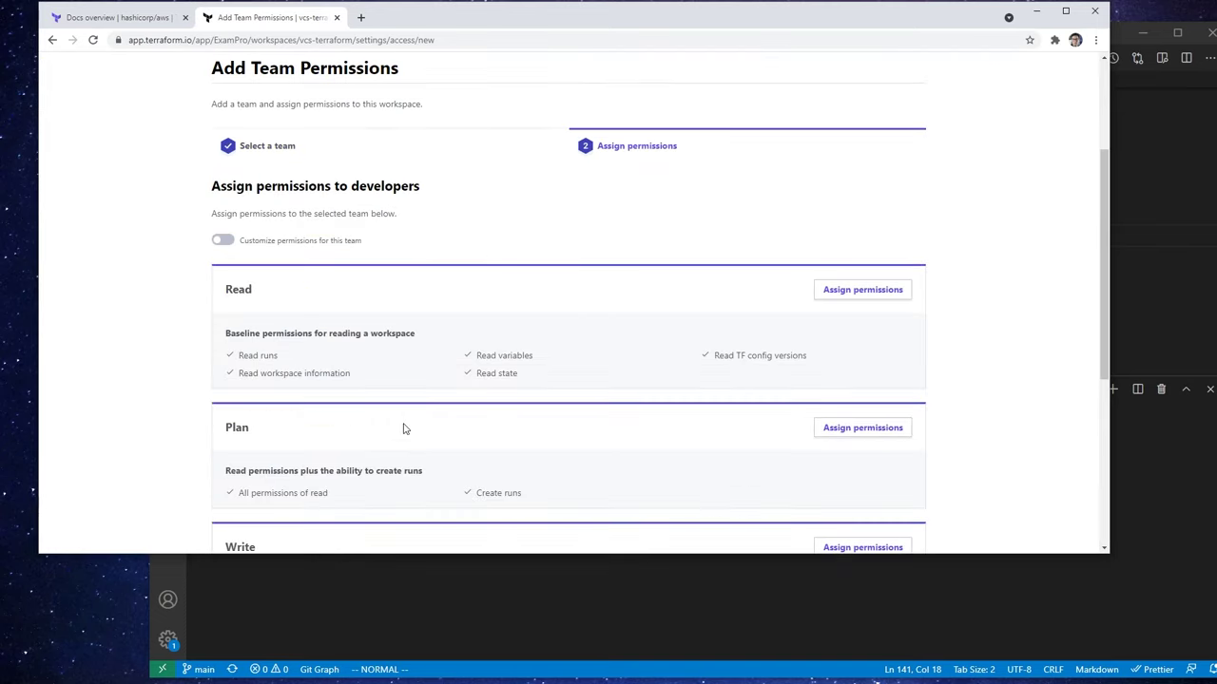
{"action": "scroll", "coordinate": [403, 428], "scroll_direction": "down", "scroll_amount": 3}
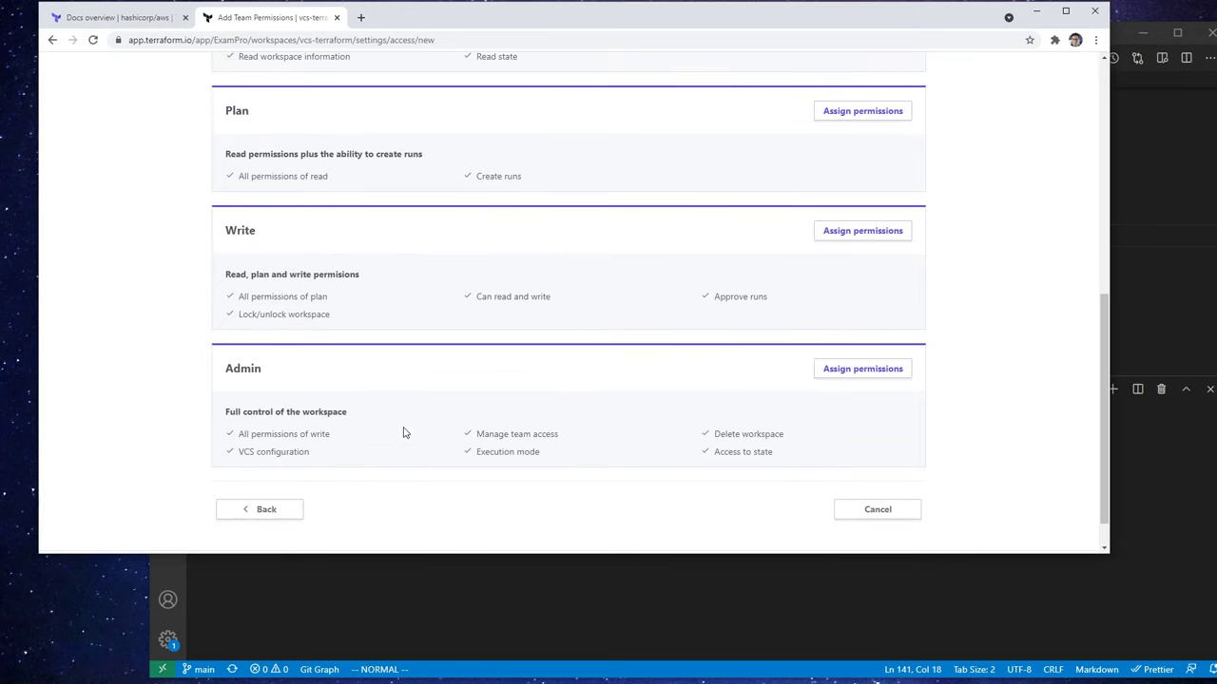
{"action": "scroll", "coordinate": [403, 433], "scroll_direction": "up", "scroll_amount": 3}
{"action": "scroll", "coordinate": [429, 441], "scroll_direction": "down", "scroll_amount": 2}
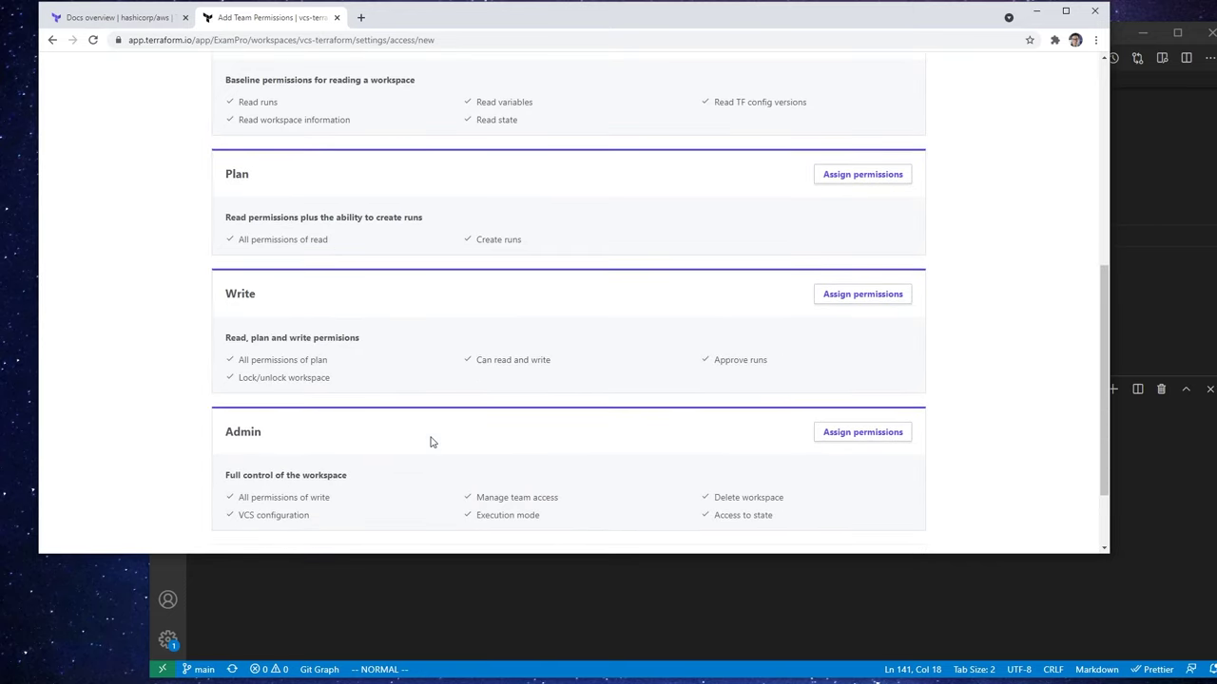
{"action": "scroll", "coordinate": [426, 442], "scroll_direction": "up", "scroll_amount": 2}
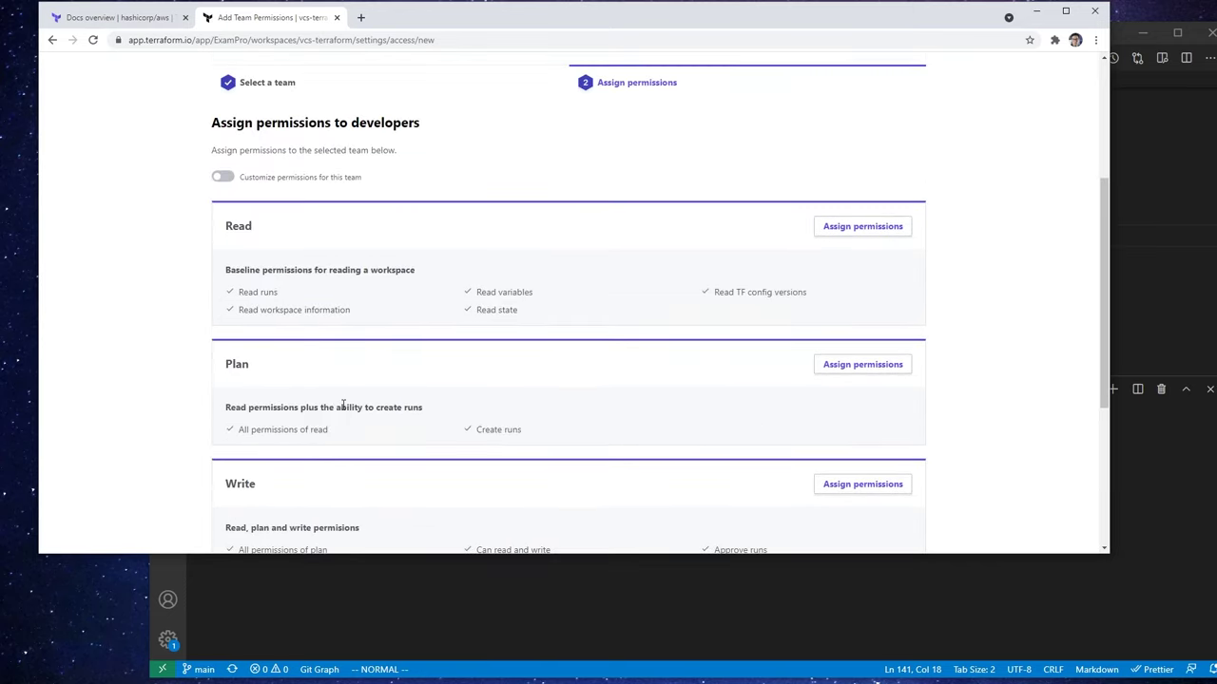
{"action": "scroll", "coordinate": [343, 405], "scroll_direction": "down", "scroll_amount": 1}
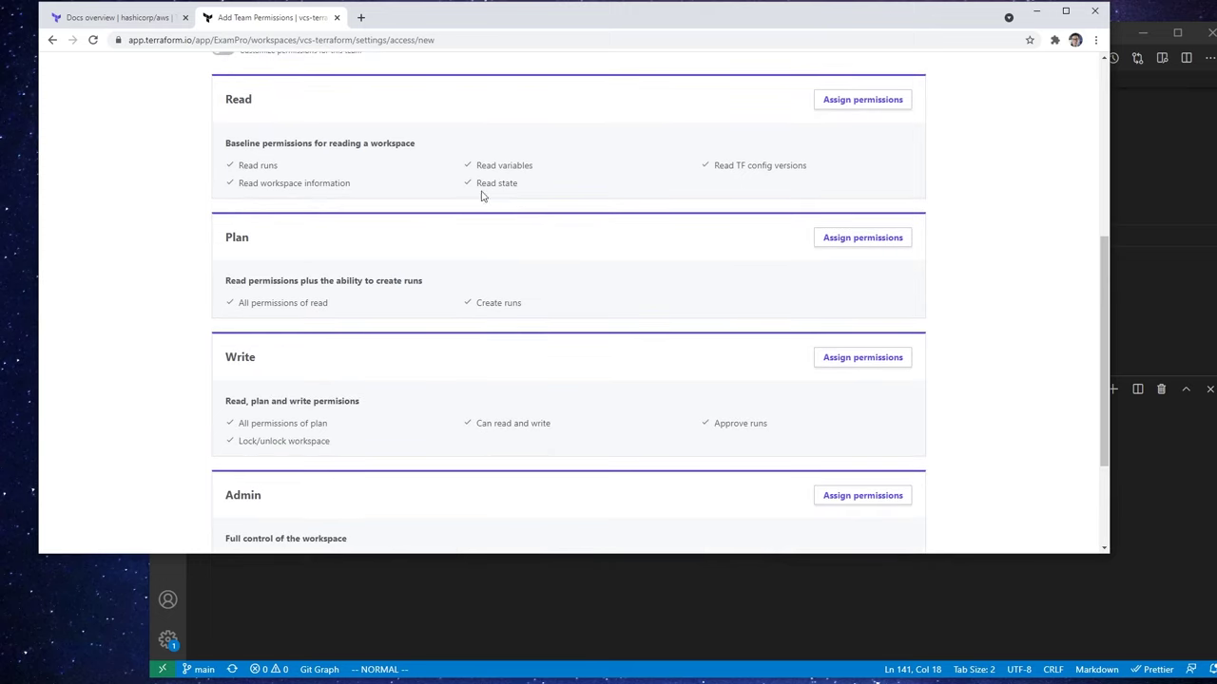
{"action": "scroll", "coordinate": [491, 286], "scroll_direction": "down", "scroll_amount": 1}
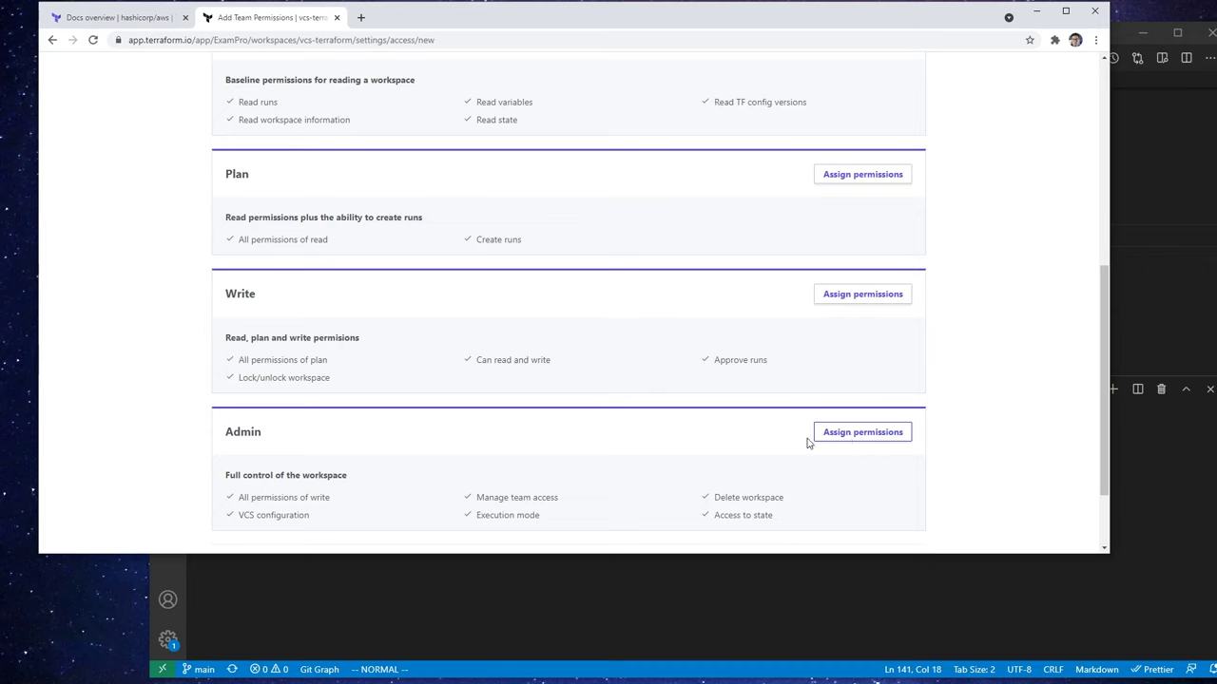
{"action": "scroll", "coordinate": [432, 427], "scroll_direction": "up", "scroll_amount": 2}
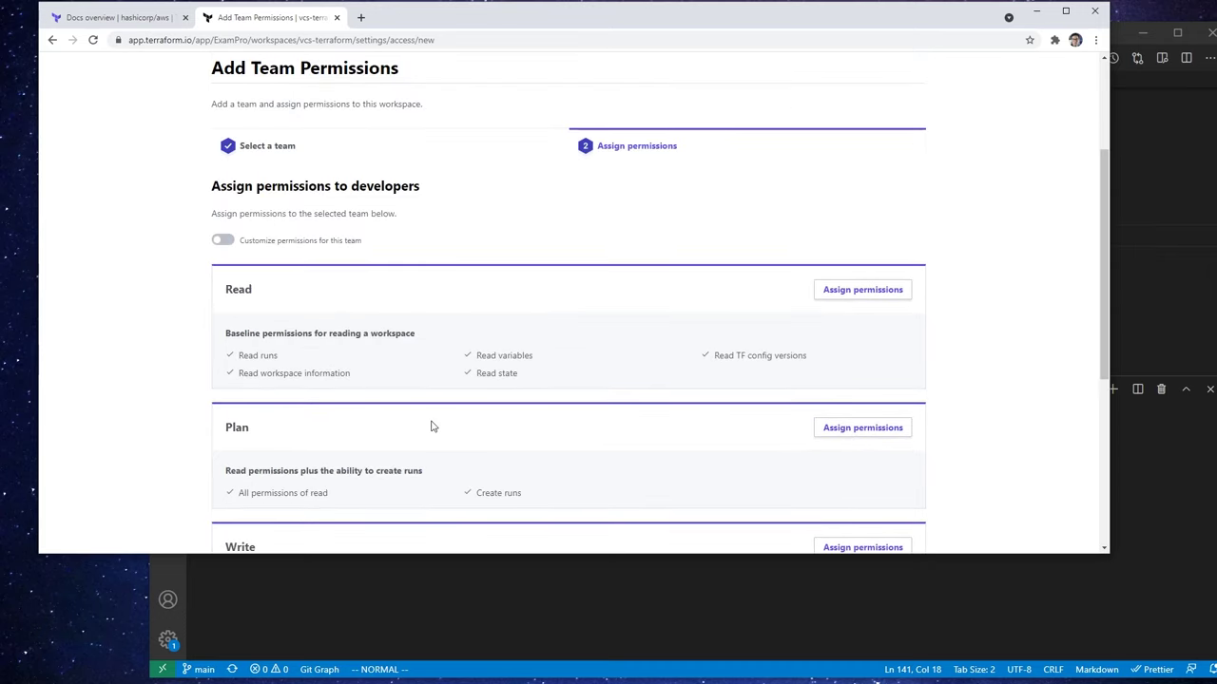
Review the custom run, Sentinel, variable and state version permissions for the developers team, and cancel the assignment
{"action": "left_click", "coordinate": [224, 240]}
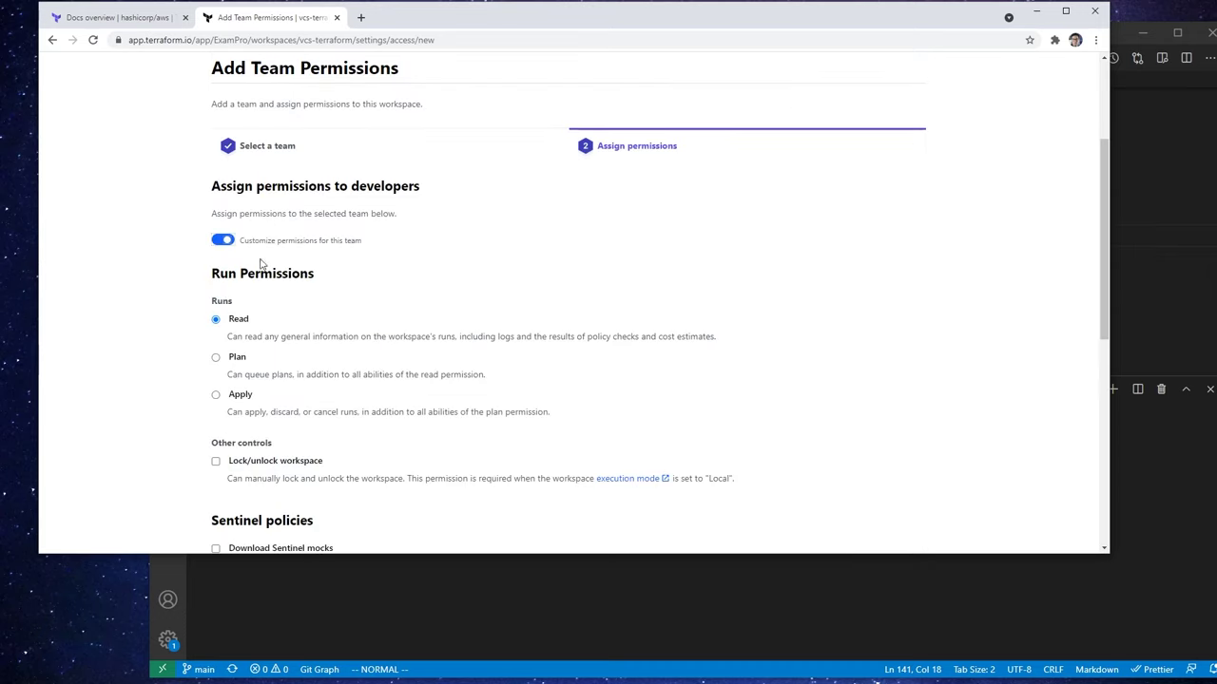
{"action": "scroll", "coordinate": [383, 283], "scroll_direction": "down", "scroll_amount": 1}
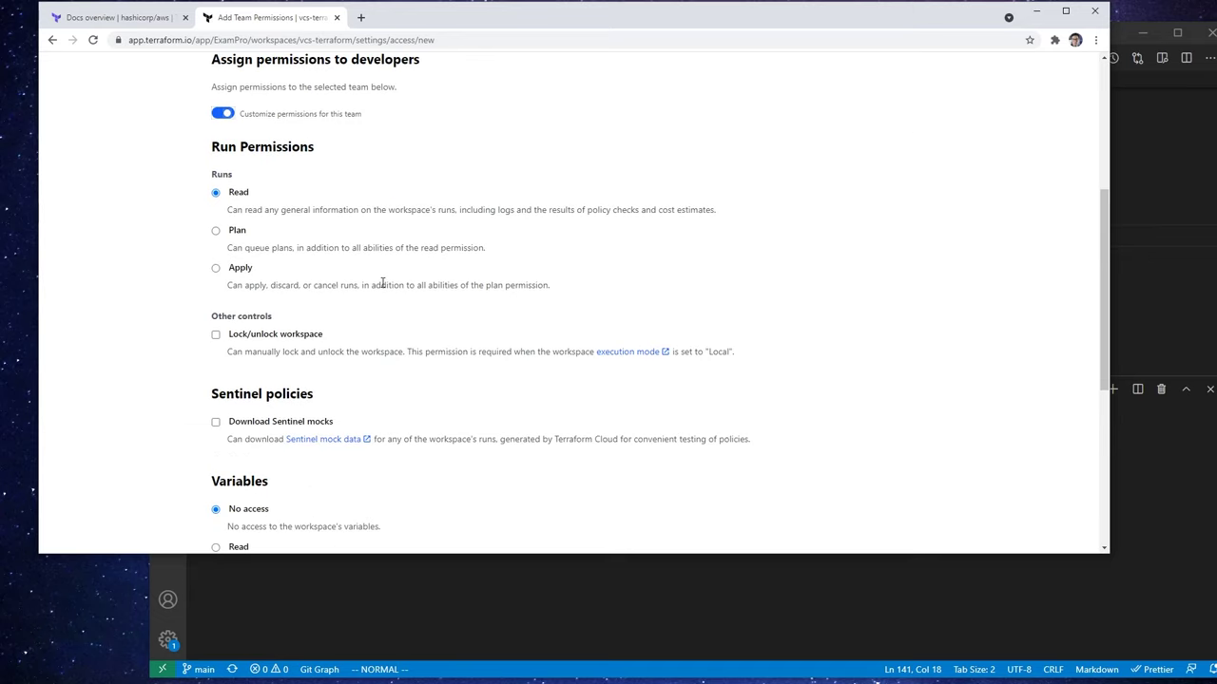
{"action": "scroll", "coordinate": [383, 285], "scroll_direction": "down", "scroll_amount": 1}
{"action": "scroll", "coordinate": [387, 297], "scroll_direction": "up", "scroll_amount": 1}
{"action": "scroll", "coordinate": [249, 290], "scroll_direction": "down", "scroll_amount": 3}
{"action": "scroll", "coordinate": [304, 313], "scroll_direction": "up", "scroll_amount": 3}
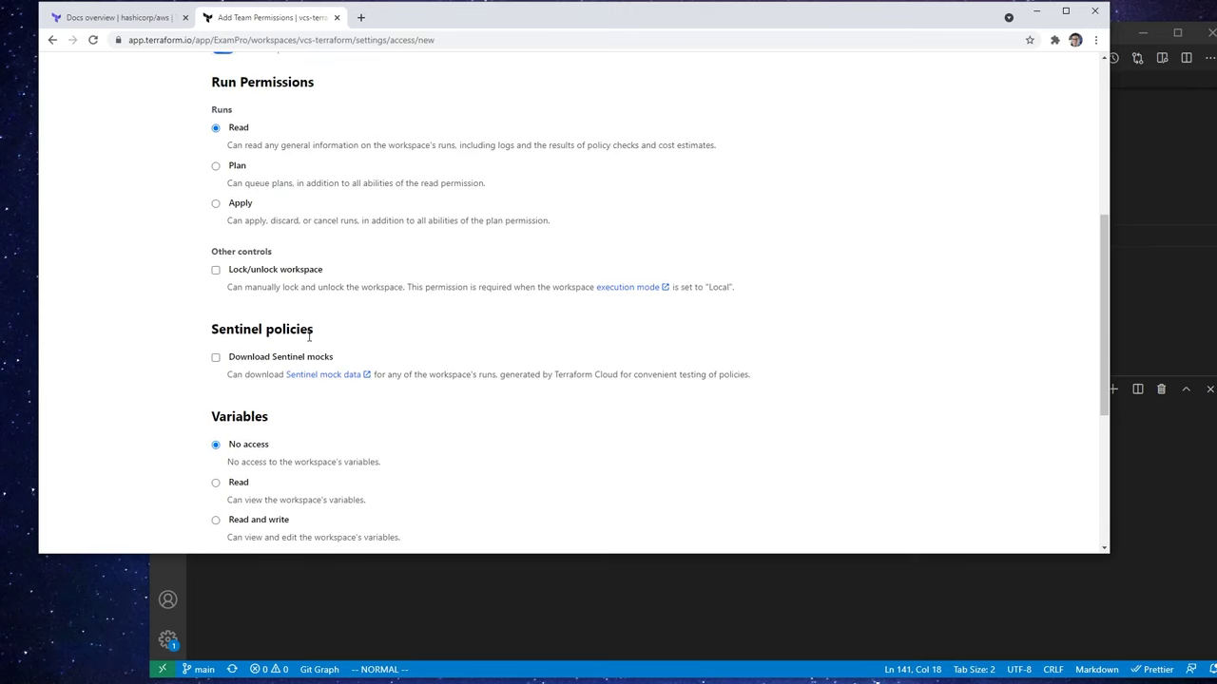
{"action": "left_click", "coordinate": [215, 166]}
{"action": "scroll", "coordinate": [250, 220], "scroll_direction": "down", "scroll_amount": 1}
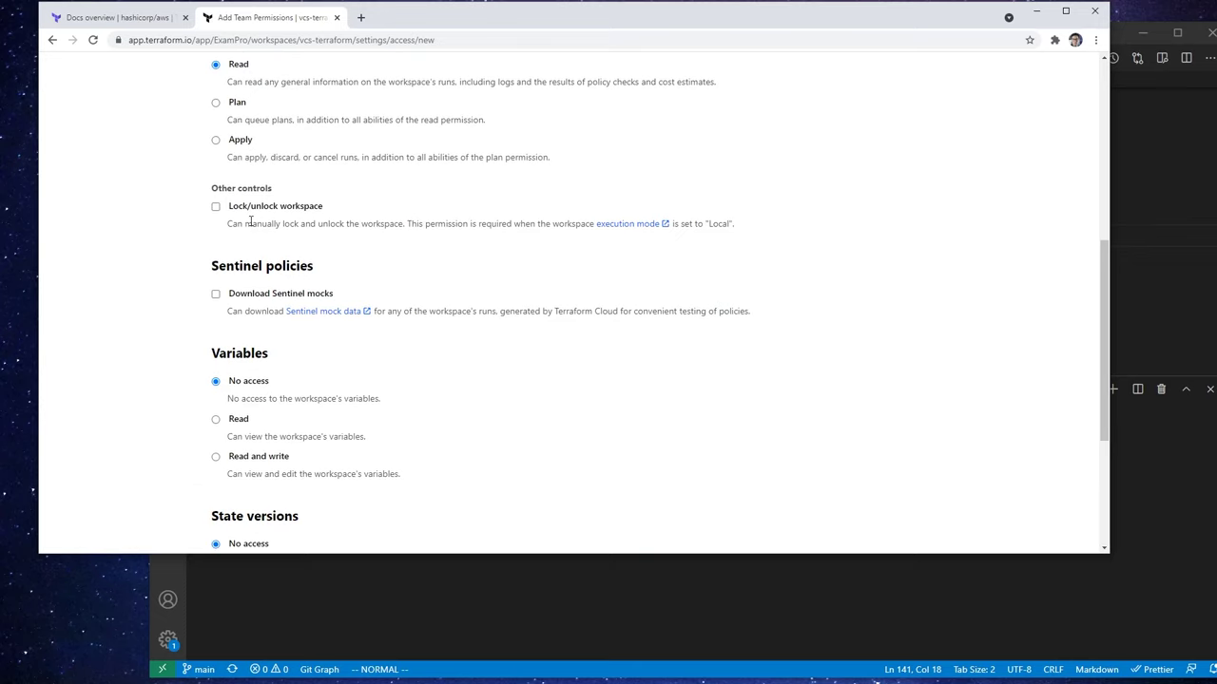
{"action": "left_click", "coordinate": [217, 208]}
{"action": "scroll", "coordinate": [218, 216], "scroll_direction": "down", "scroll_amount": 1}
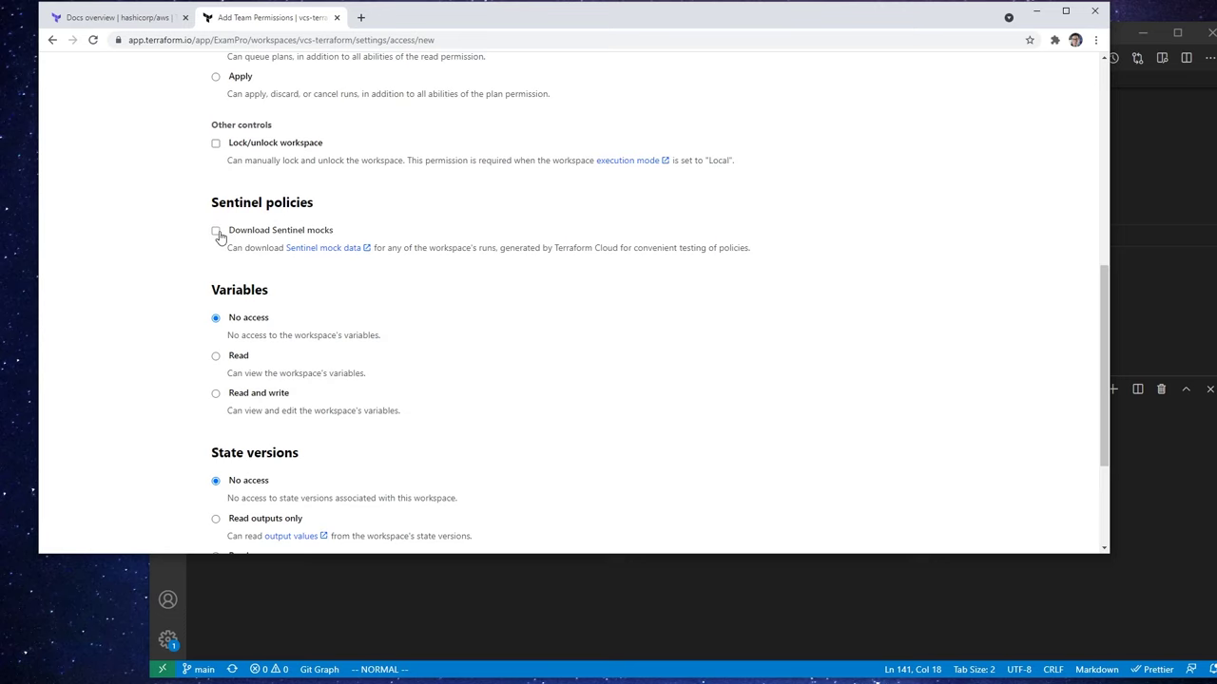
{"action": "scroll", "coordinate": [410, 433], "scroll_direction": "down", "scroll_amount": 3}
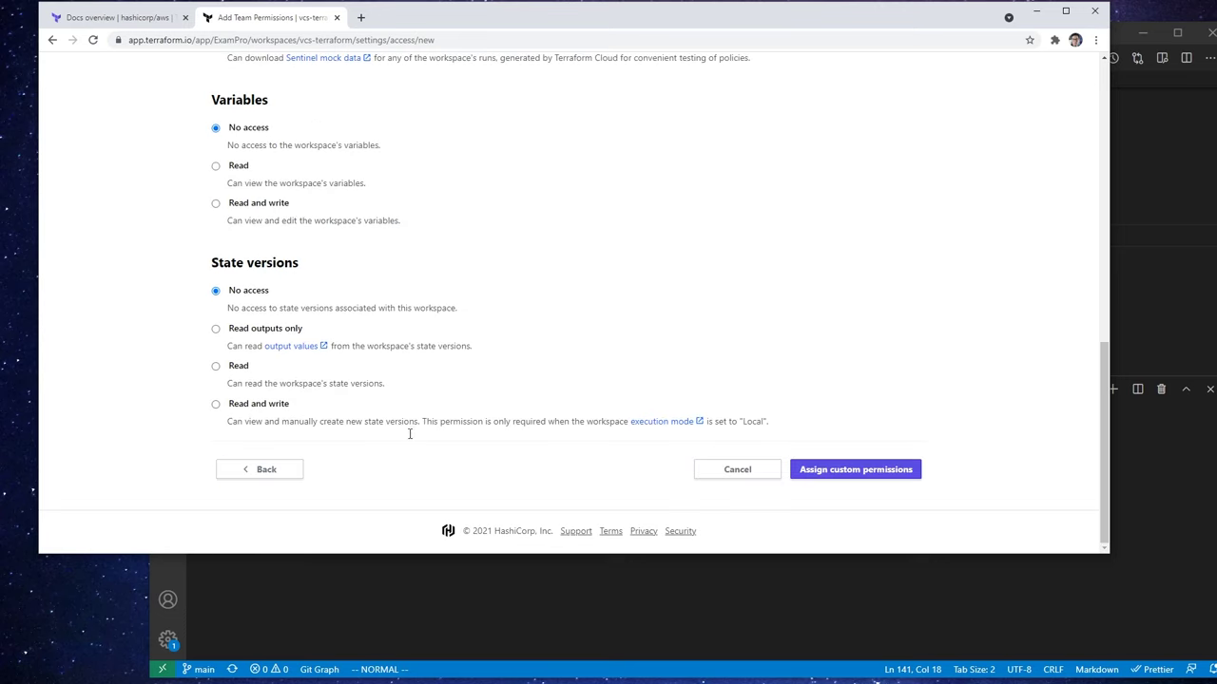
{"action": "left_click", "coordinate": [734, 469]}
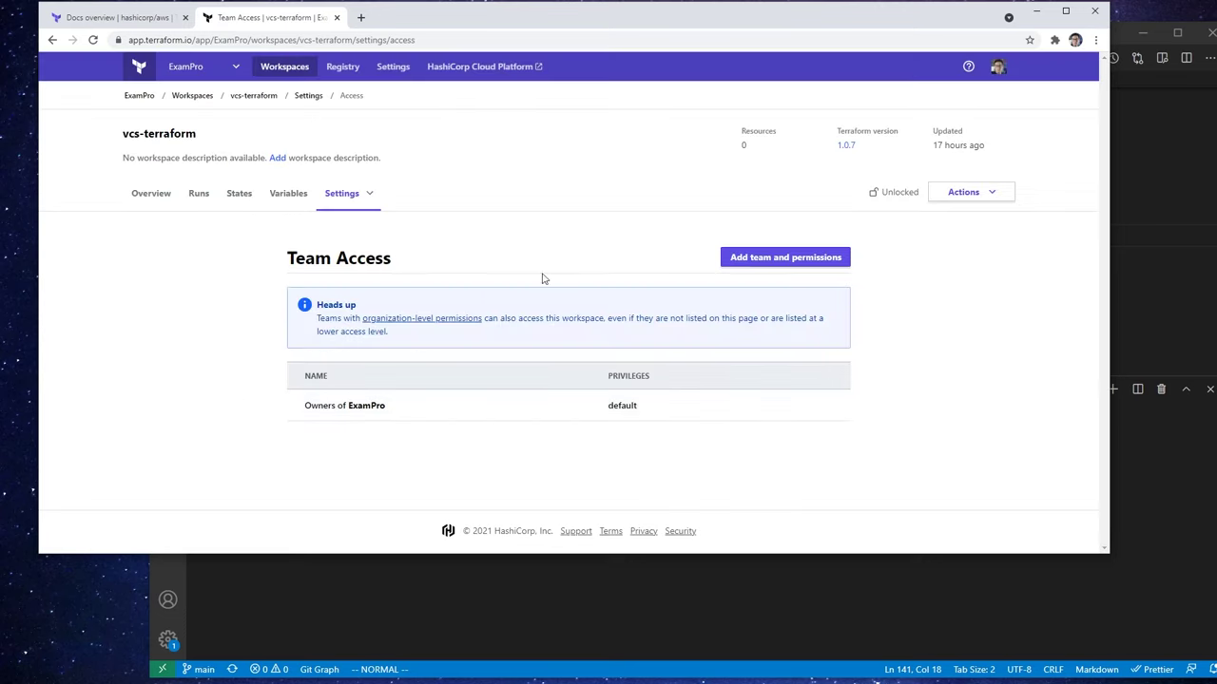
{"action": "left_click", "coordinate": [370, 201]}
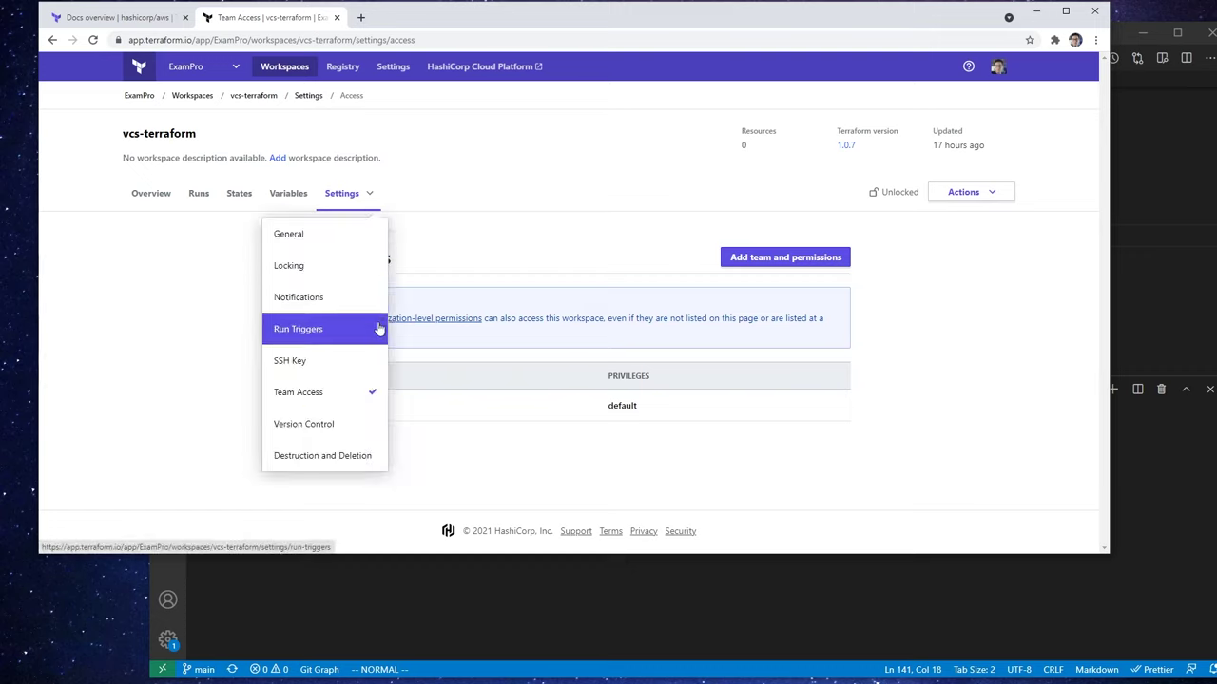
{"action": "left_click", "coordinate": [492, 255]}
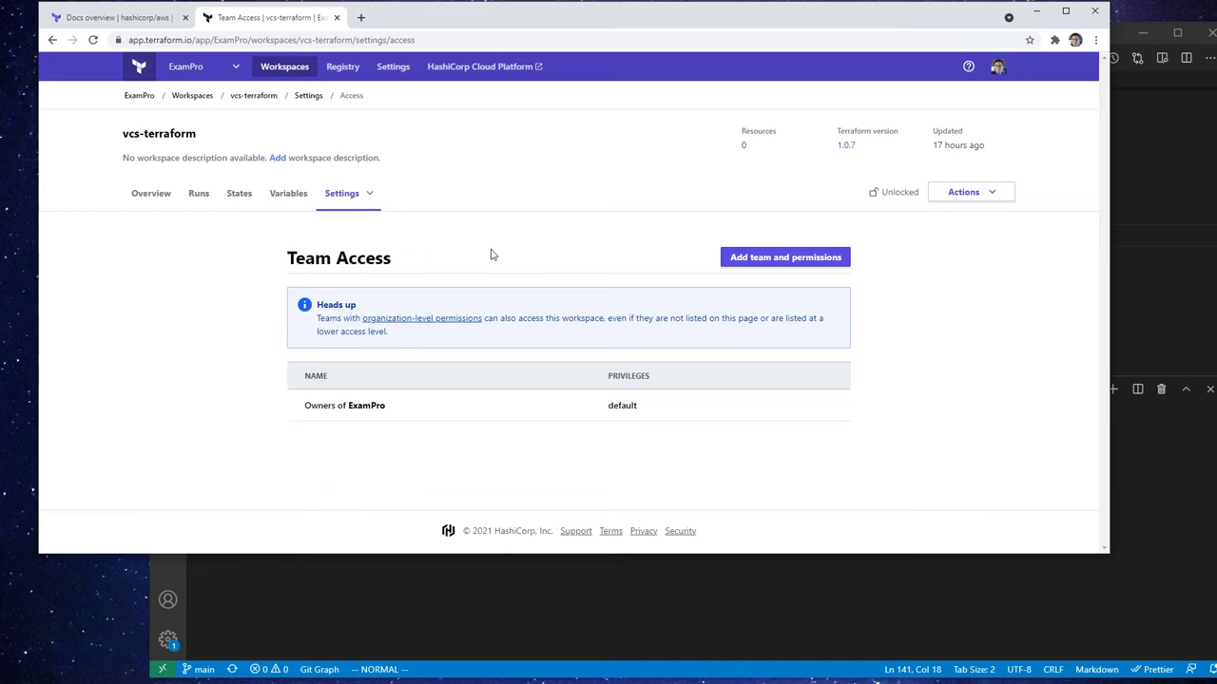
{"action": "left_click", "coordinate": [233, 66]}
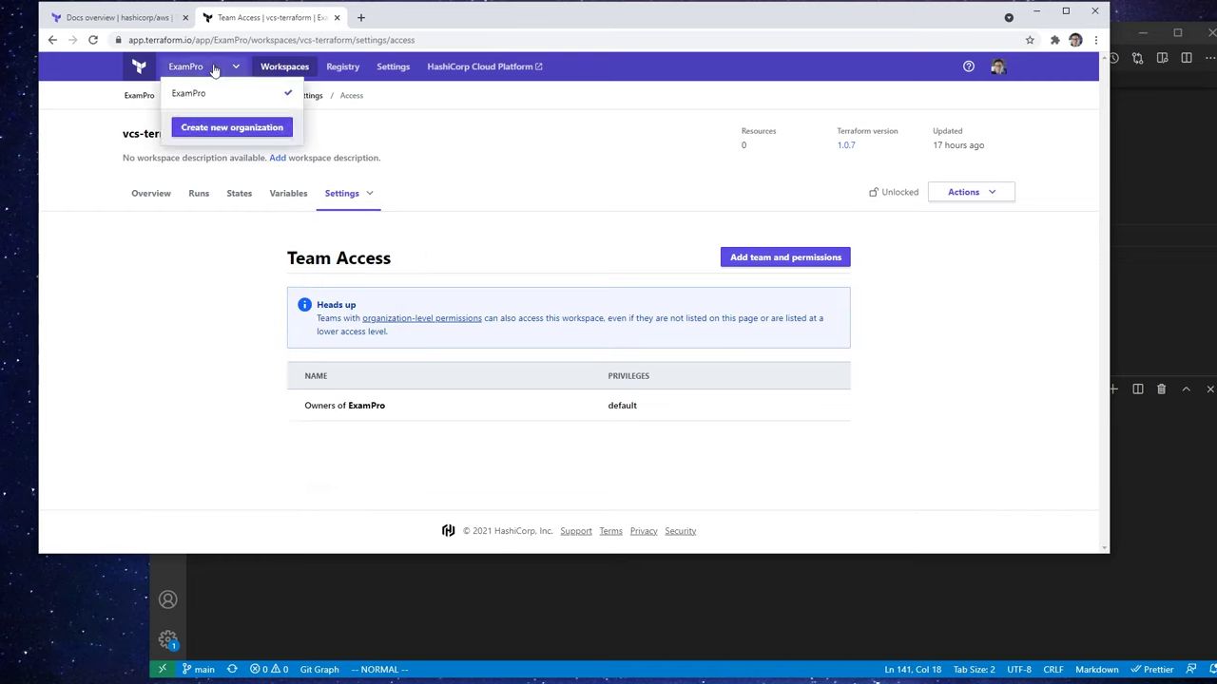
{"action": "left_click", "coordinate": [494, 152]}
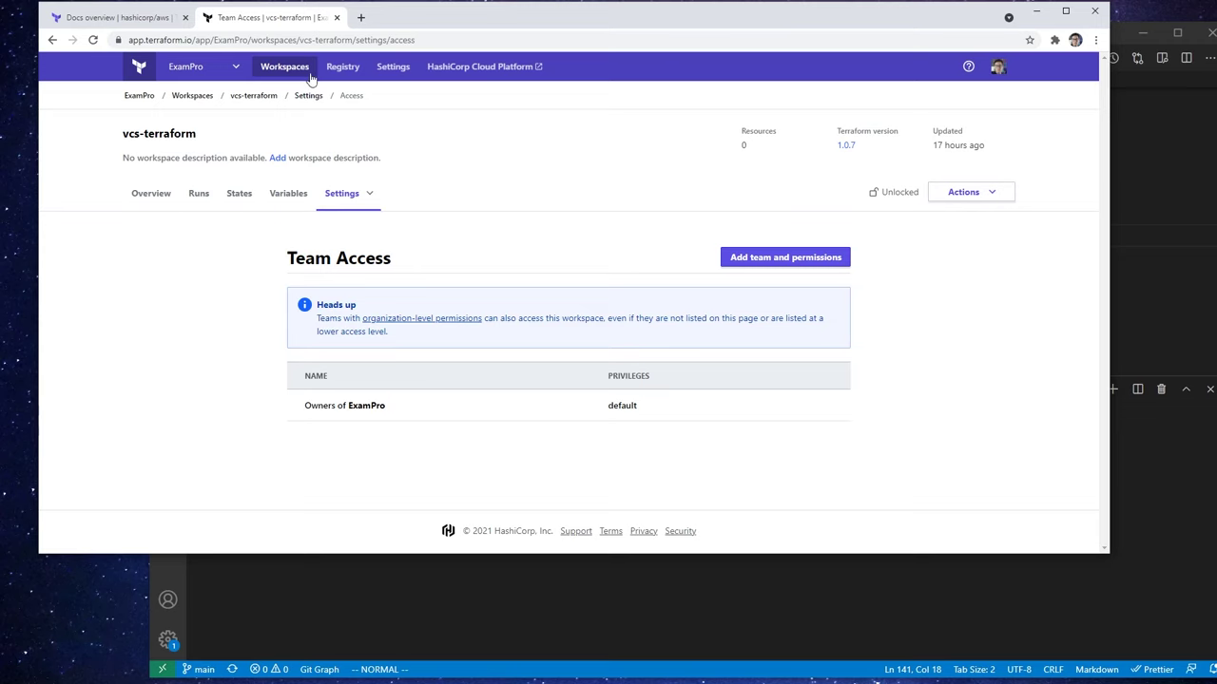
Go from the organization's API token settings to the user account tokens and delete the terraform-associate token
{"action": "left_click", "coordinate": [397, 68]}
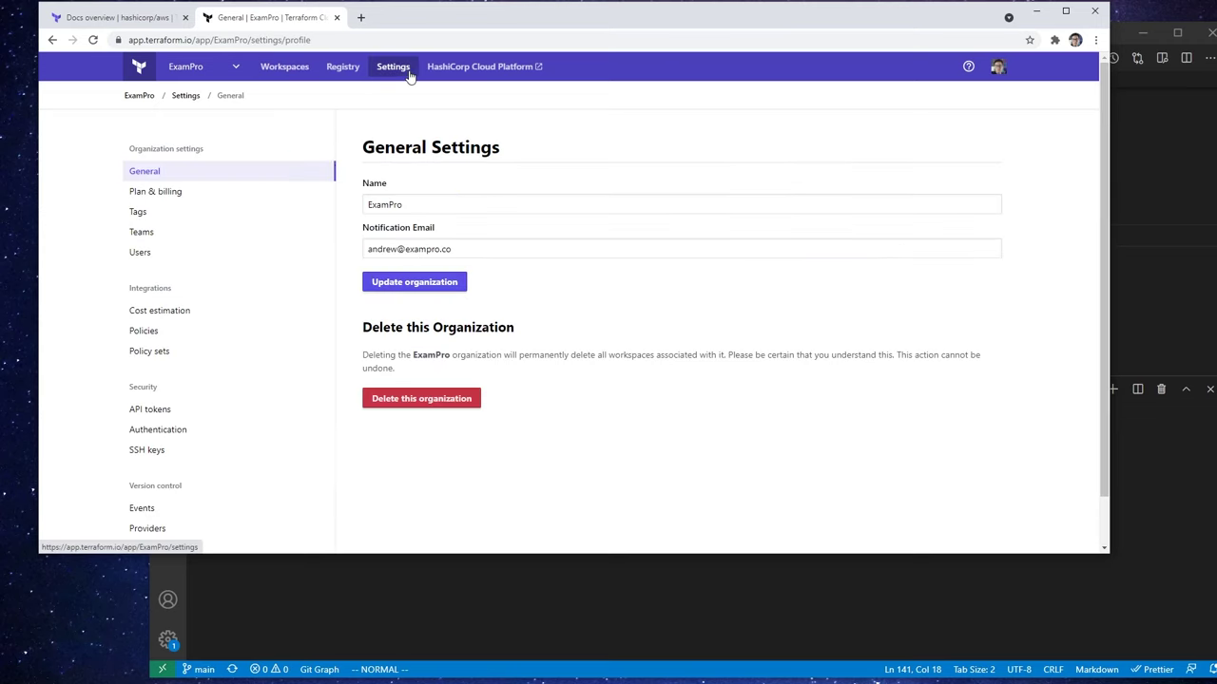
{"action": "left_click", "coordinate": [206, 407]}
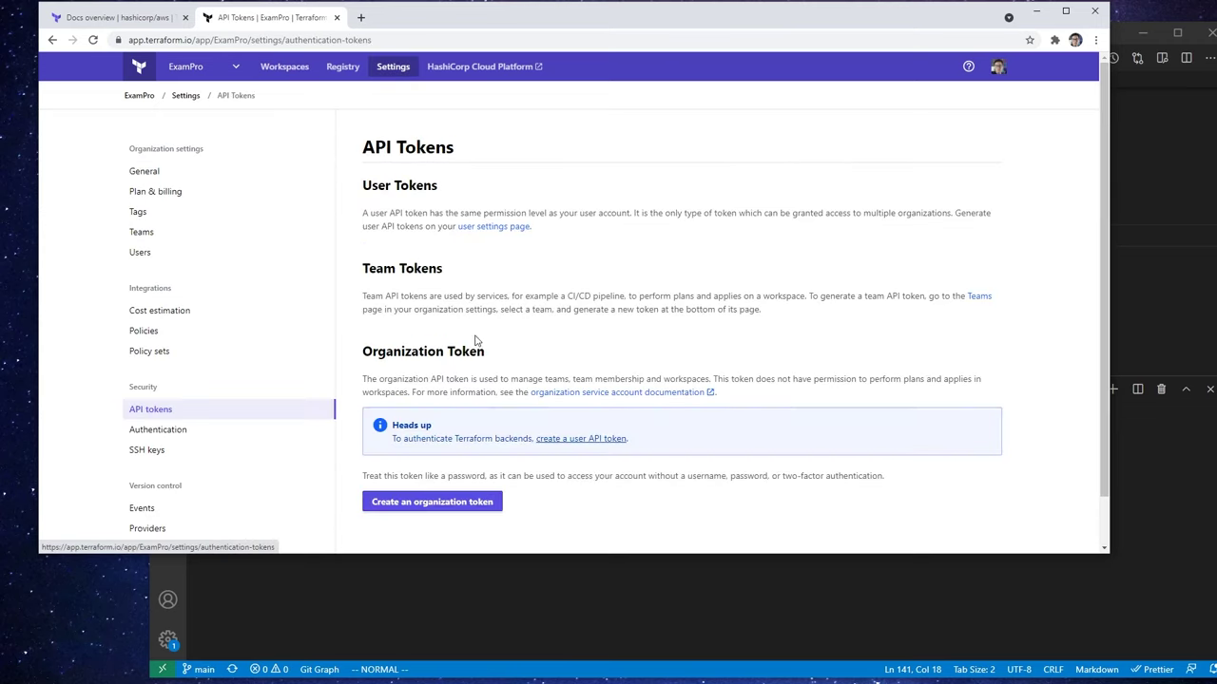
{"action": "left_click", "coordinate": [596, 441]}
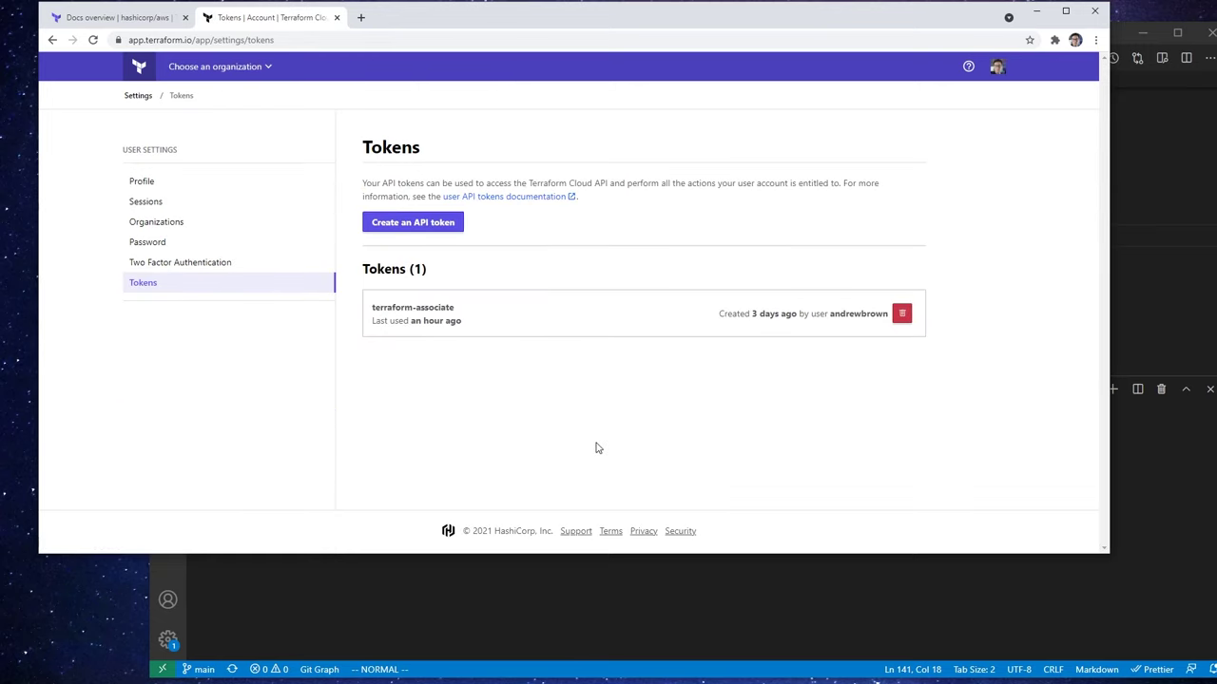
{"action": "left_click", "coordinate": [901, 315]}
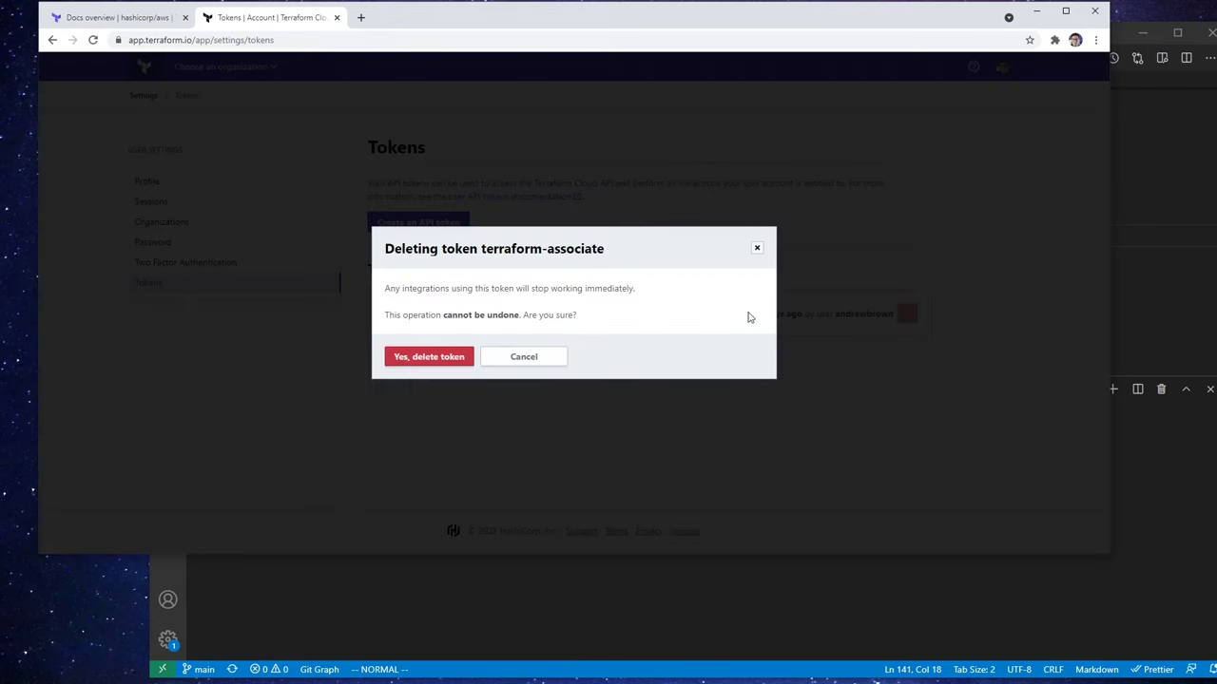
{"action": "left_click", "coordinate": [385, 357]}
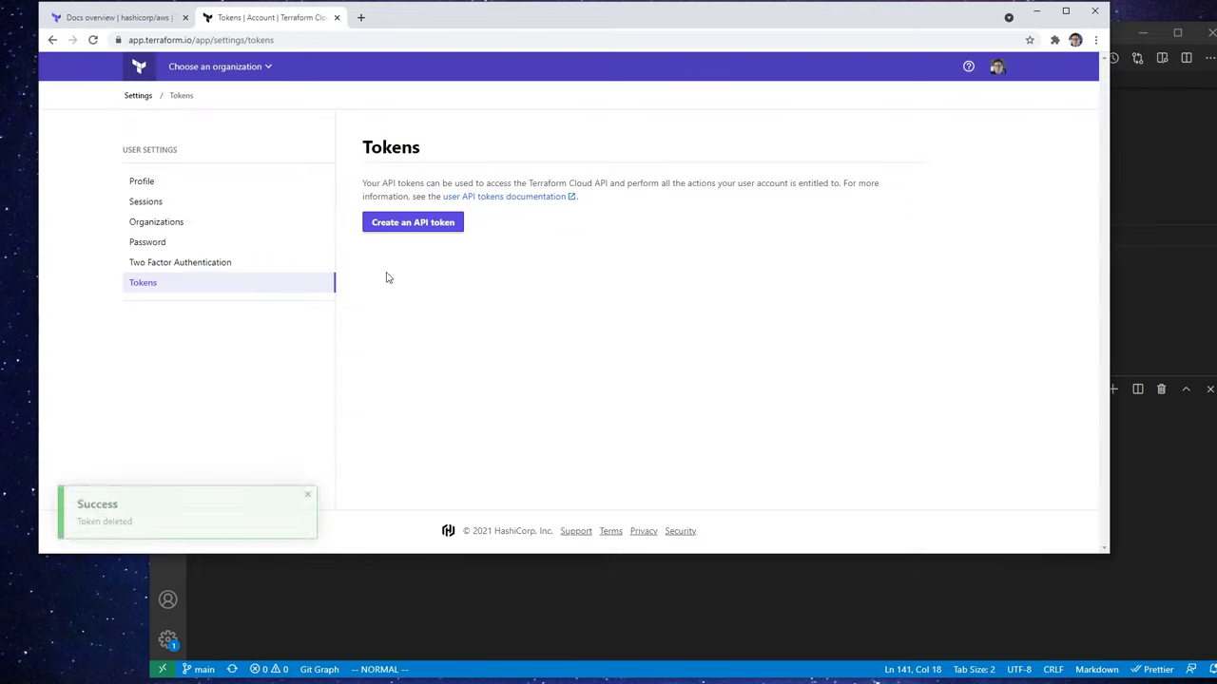
Return to the ExamPro organization and open its general settings
{"action": "left_click", "coordinate": [185, 69]}
{"action": "left_click", "coordinate": [175, 92]}
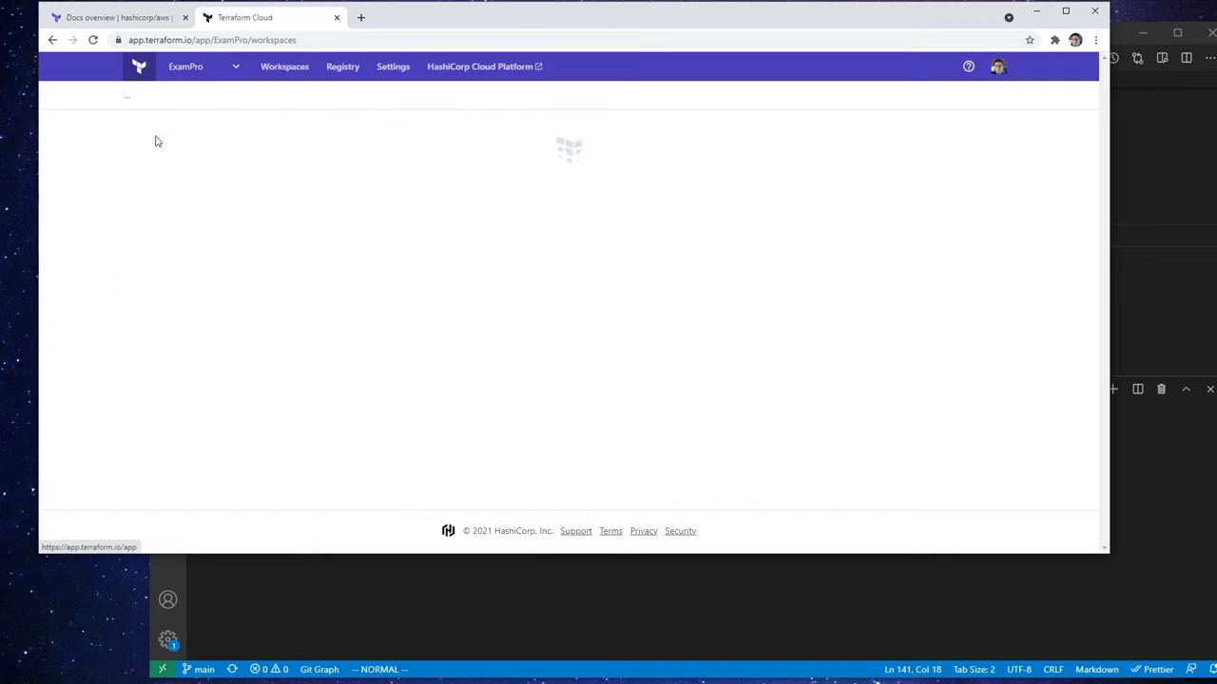
{"action": "left_click", "coordinate": [390, 68]}
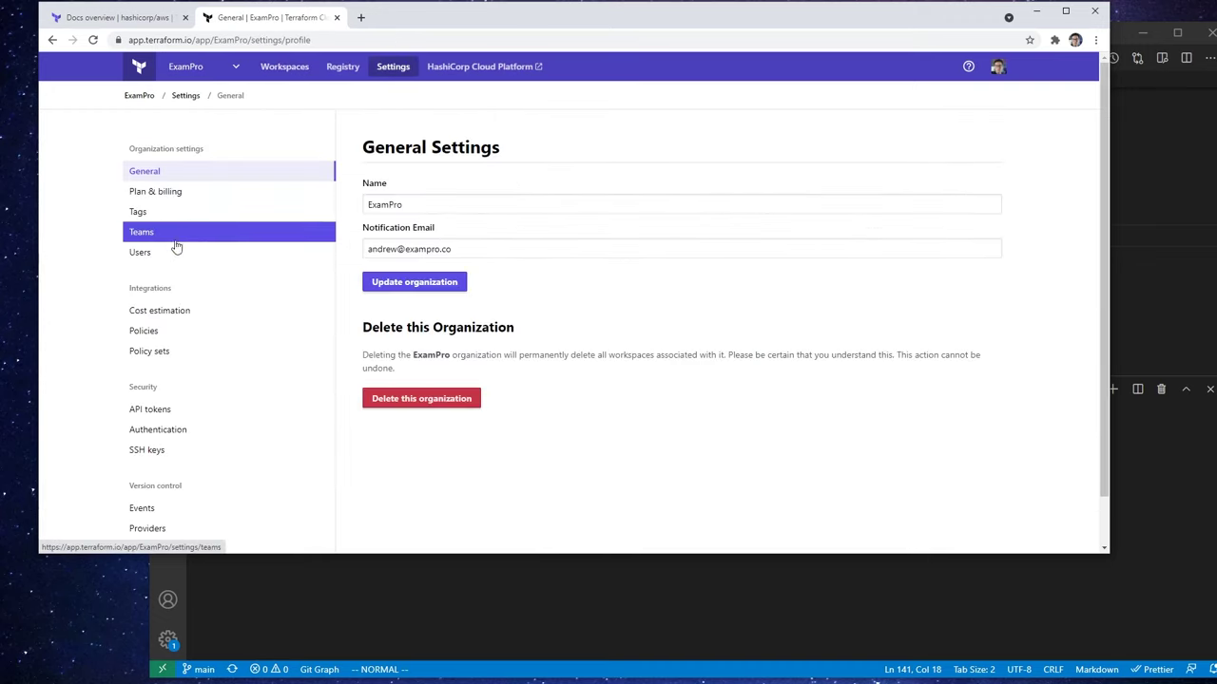
Open the developers team and review its organization access, visibility and team API token settings
{"action": "left_click", "coordinate": [239, 244]}
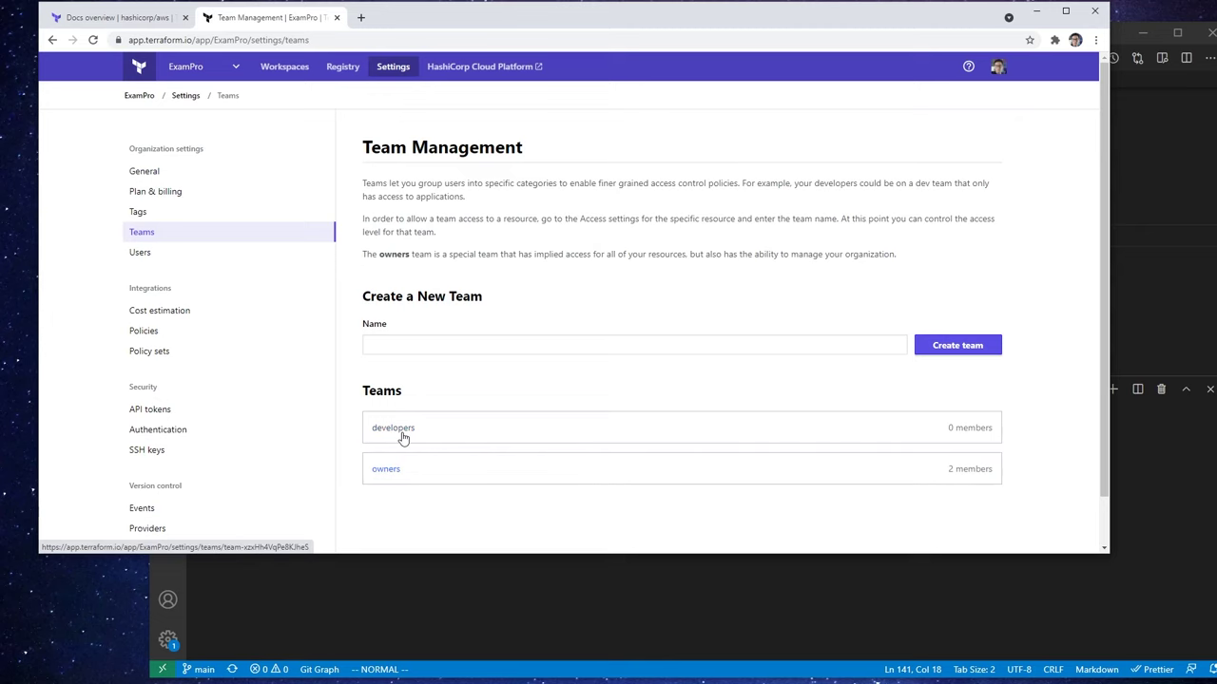
{"action": "left_click", "coordinate": [409, 435]}
{"action": "scroll", "coordinate": [406, 361], "scroll_direction": "down", "scroll_amount": 1}
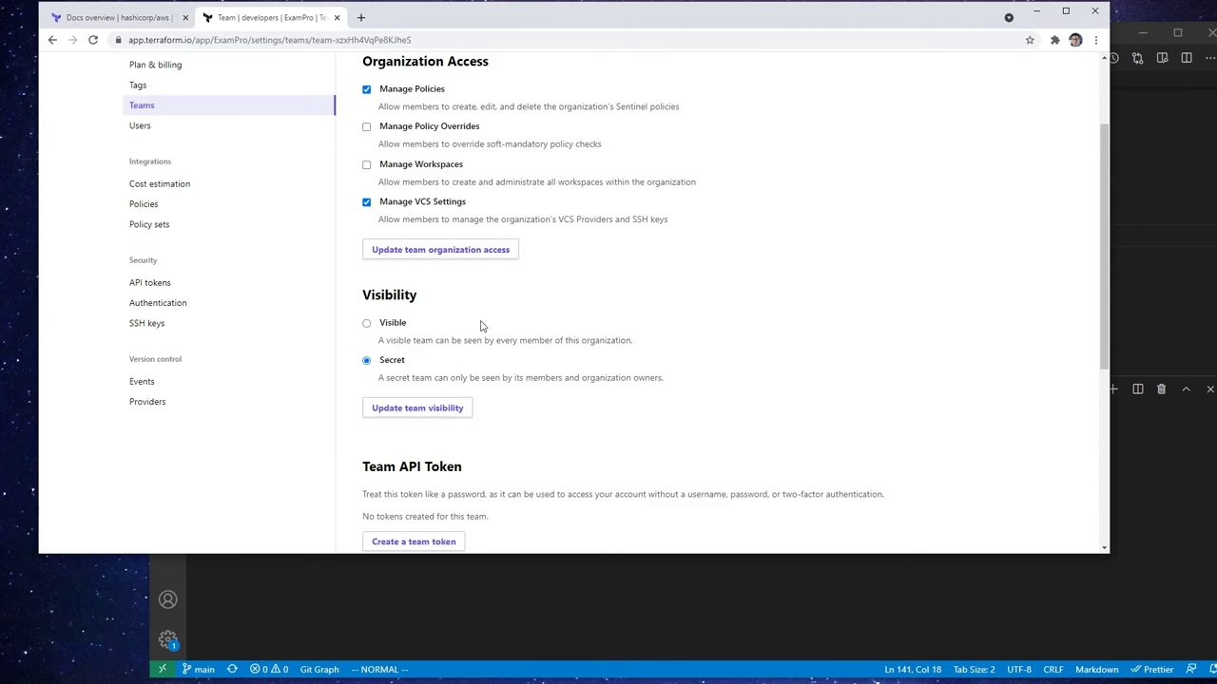
{"action": "scroll", "coordinate": [448, 494], "scroll_direction": "up", "scroll_amount": 1}
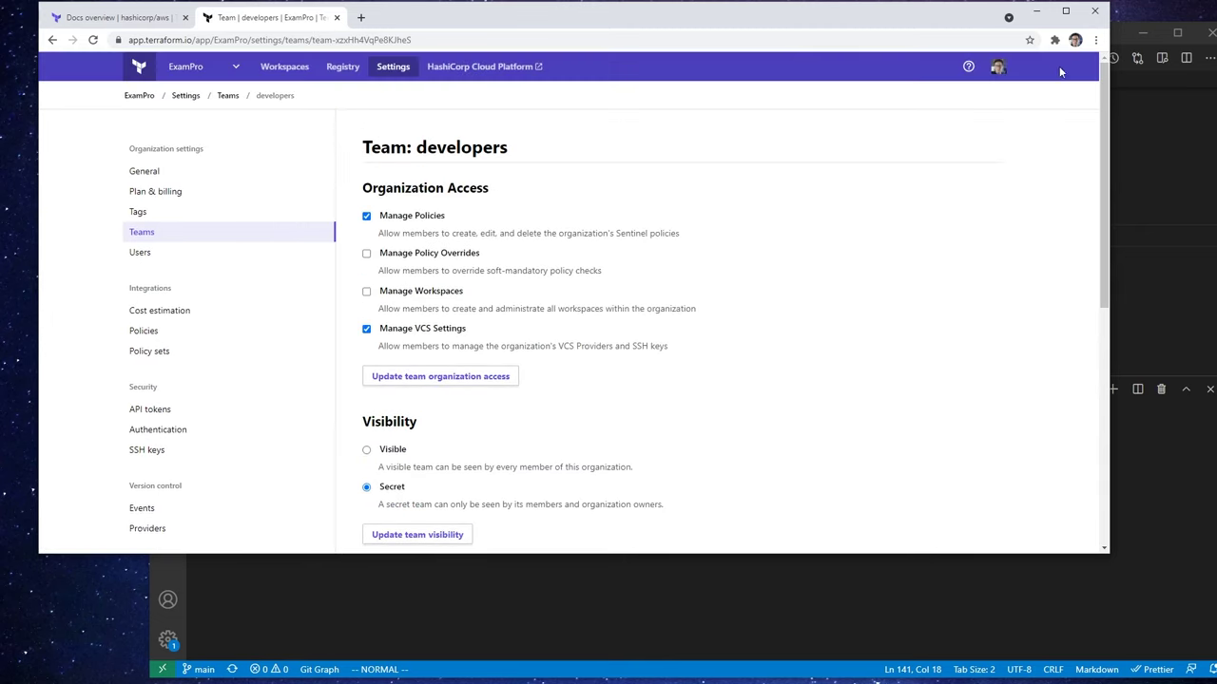
Open the user account settings and view the API tokens page
{"action": "left_click", "coordinate": [1005, 73]}
{"action": "left_click", "coordinate": [922, 144]}
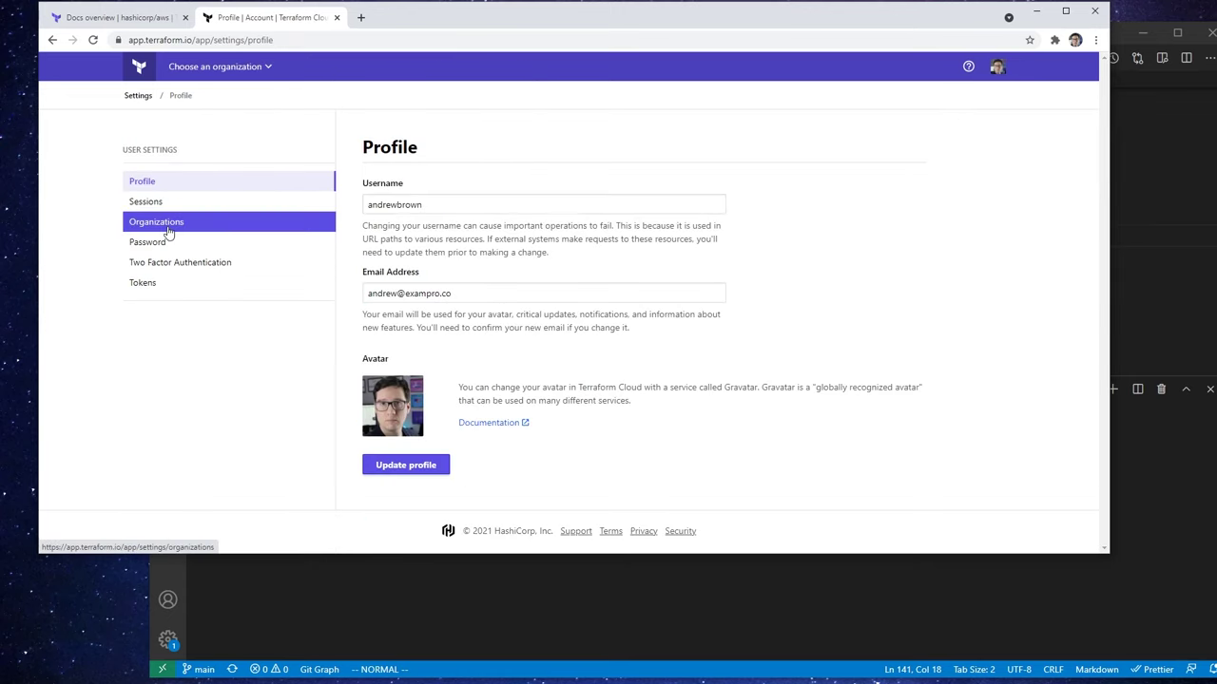
{"action": "left_click", "coordinate": [218, 282]}
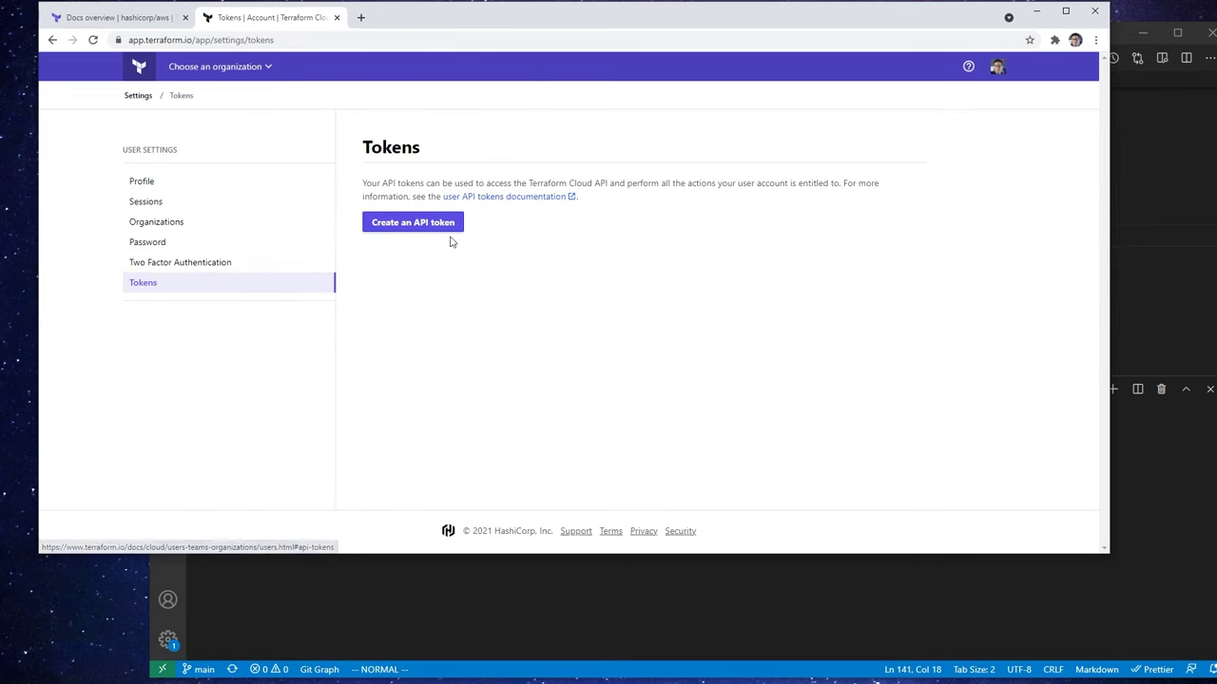
Open the vcs-terraform workspace and look over its available settings, including Team Access
{"action": "left_click", "coordinate": [139, 68]}
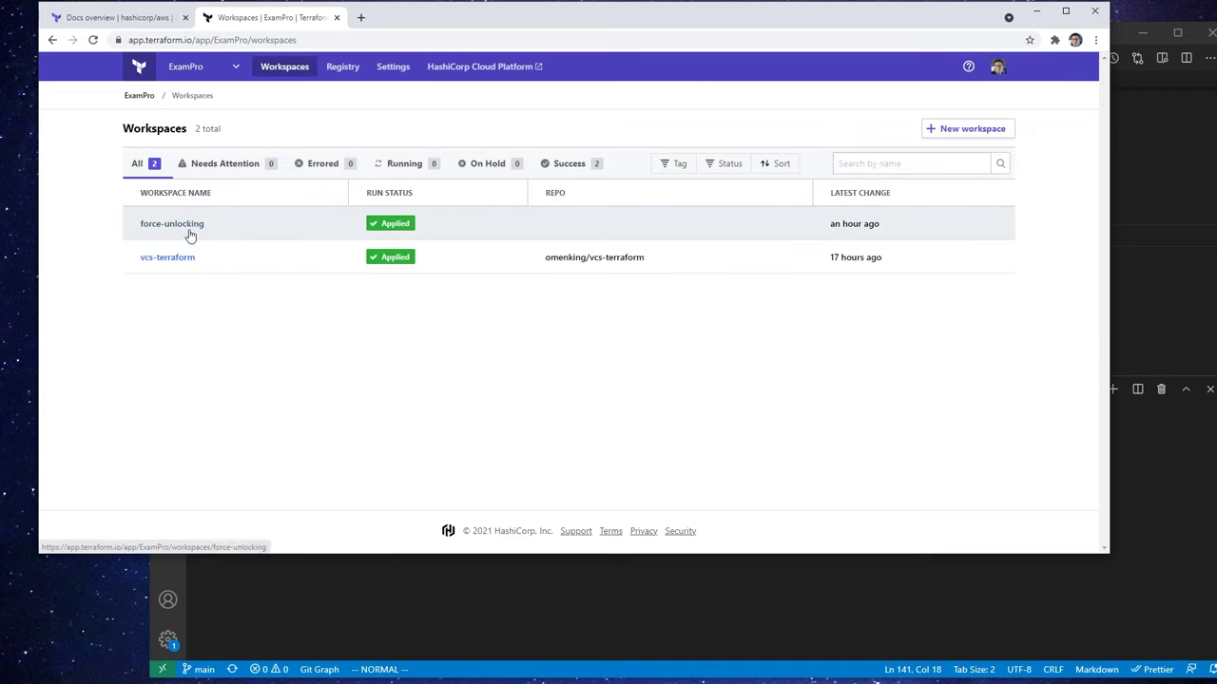
{"action": "left_click", "coordinate": [182, 259]}
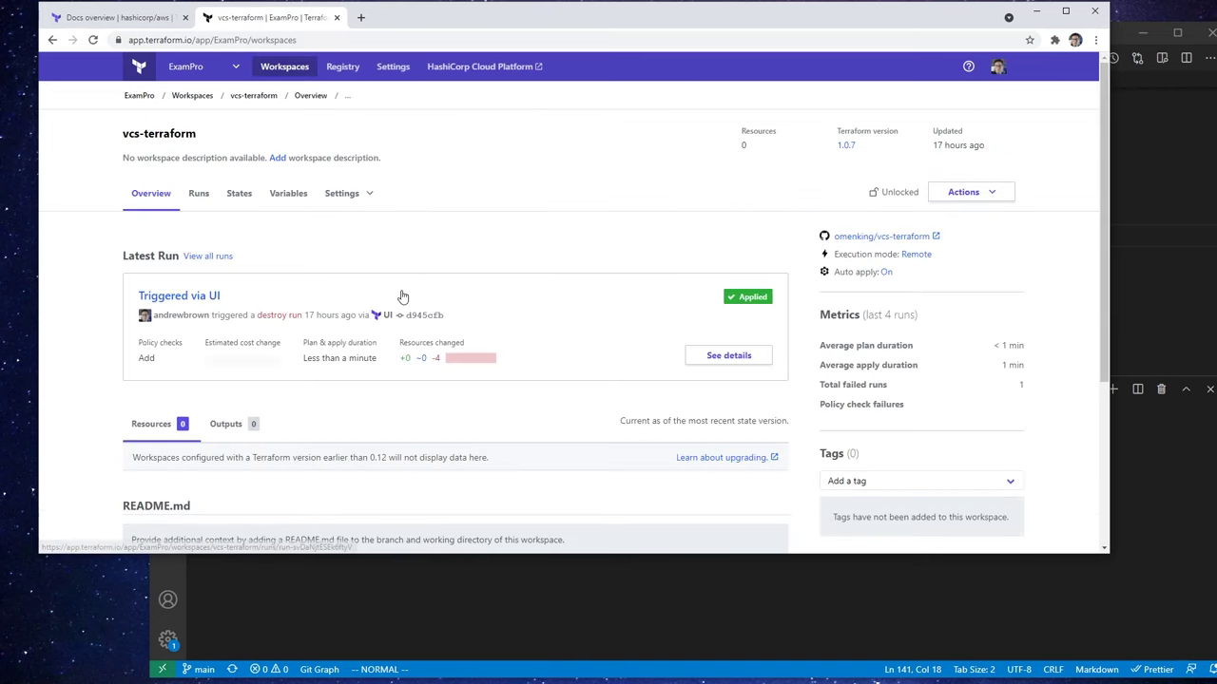
{"action": "left_click", "coordinate": [324, 199]}
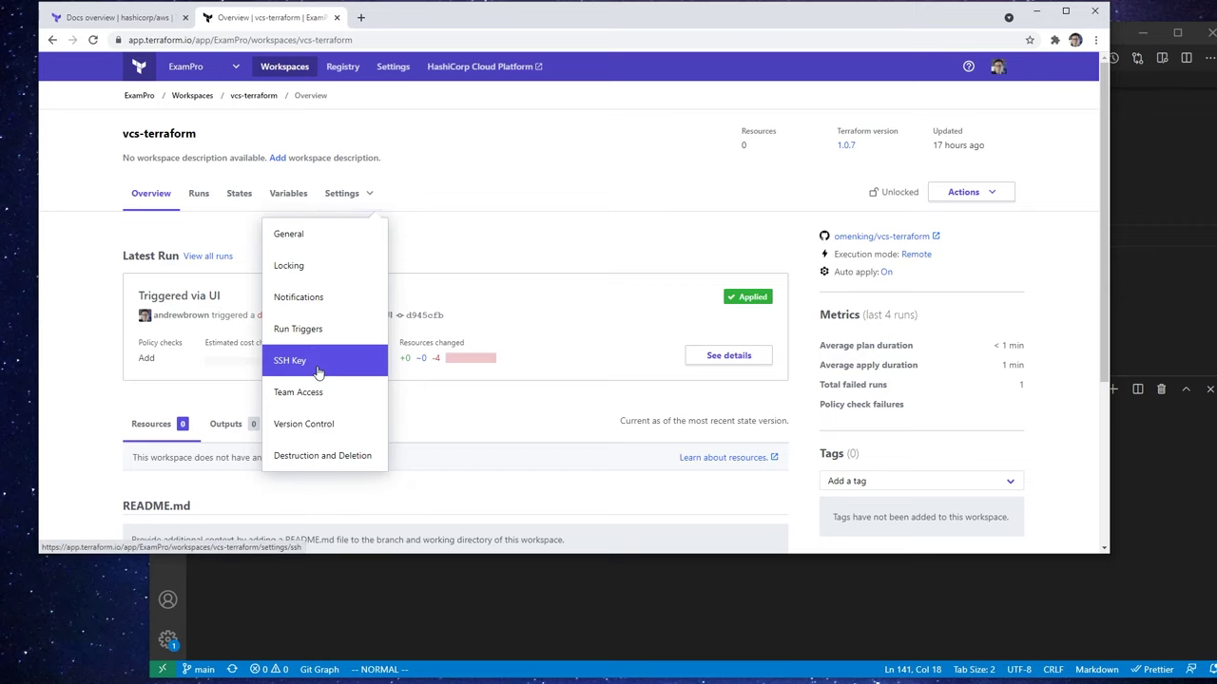
{"action": "left_click", "coordinate": [468, 226]}
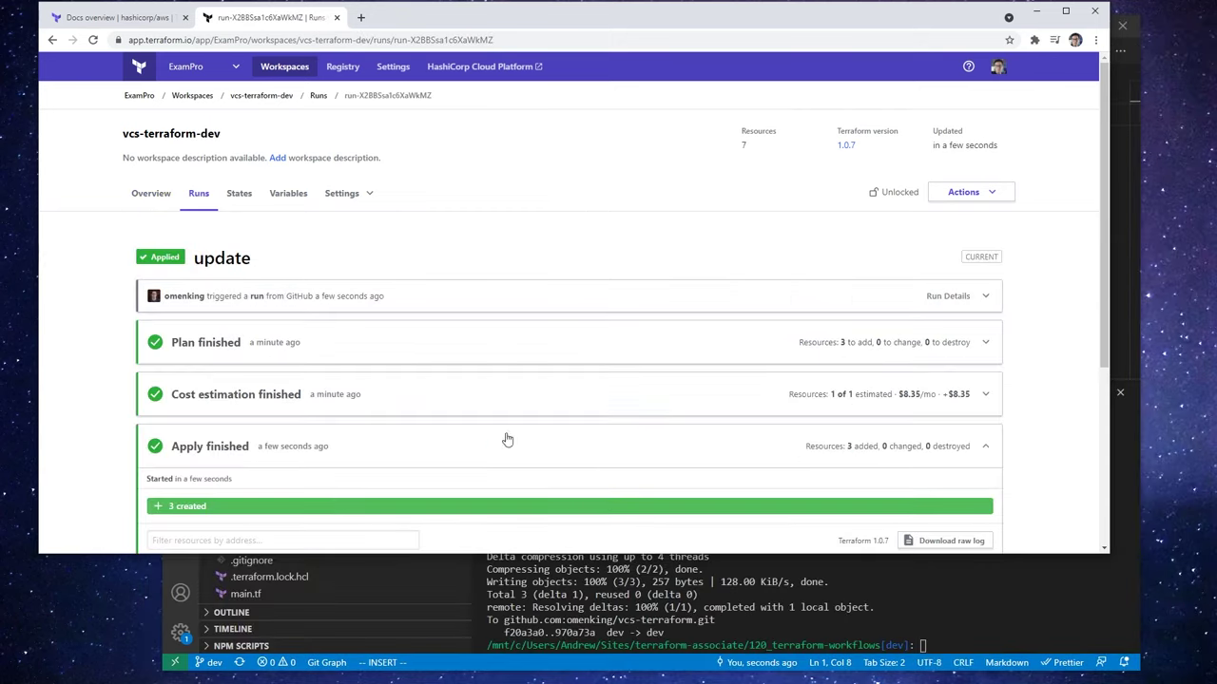
Review the resources created by the applied update run in the vcs-terraform-dev workspace
{"action": "scroll", "coordinate": [539, 413], "scroll_direction": "down", "scroll_amount": 1}
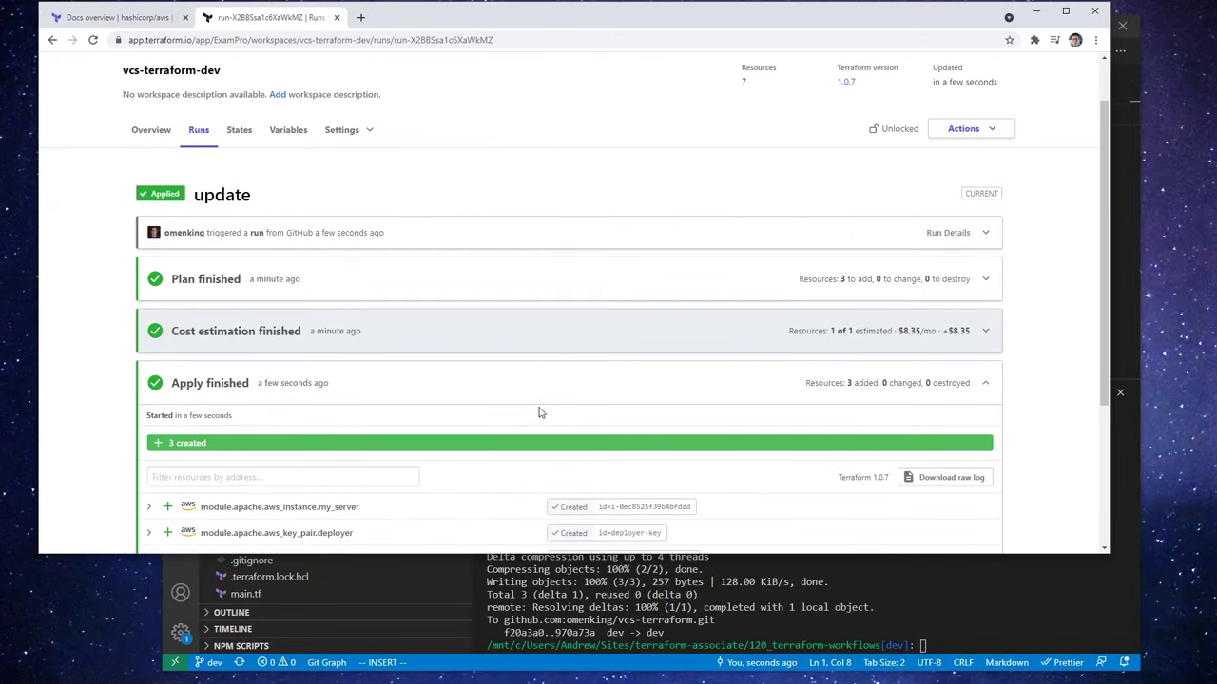
{"action": "scroll", "coordinate": [539, 412], "scroll_direction": "down", "scroll_amount": 2}
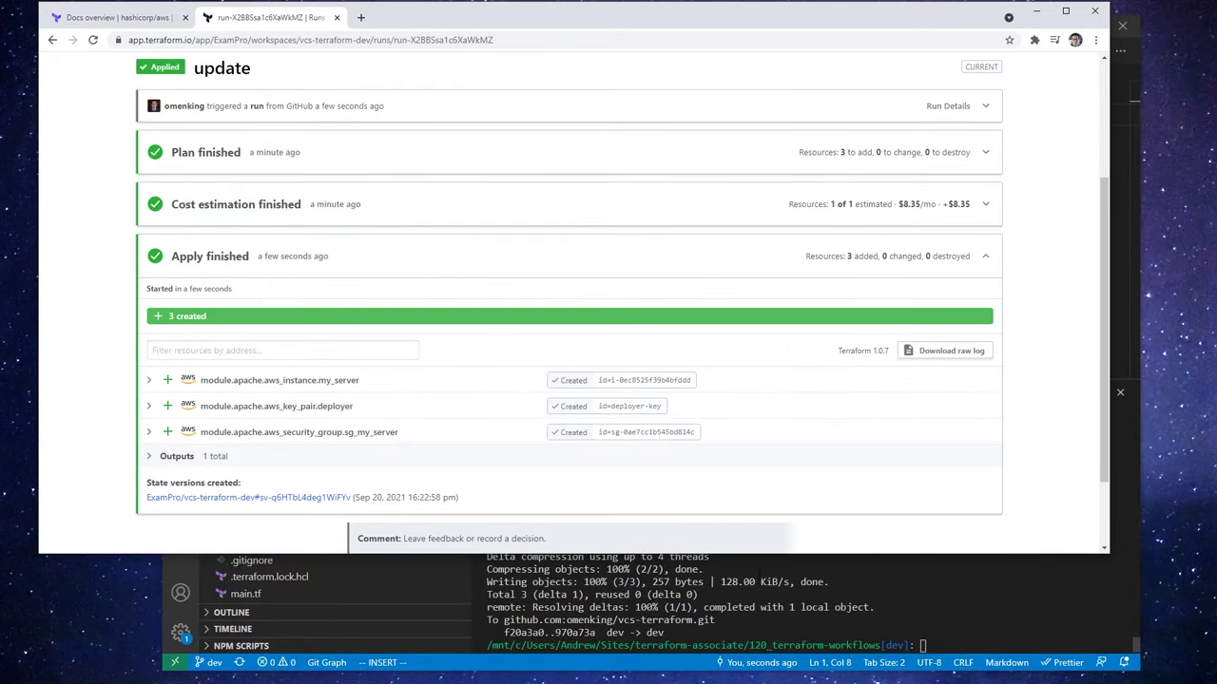
Switch to Visual Studio Code and, in 120_terraform-workflows/main.tf, replace the remote backend's workspaces argument name with prefix
{"action": "left_click", "coordinate": [757, 570]}
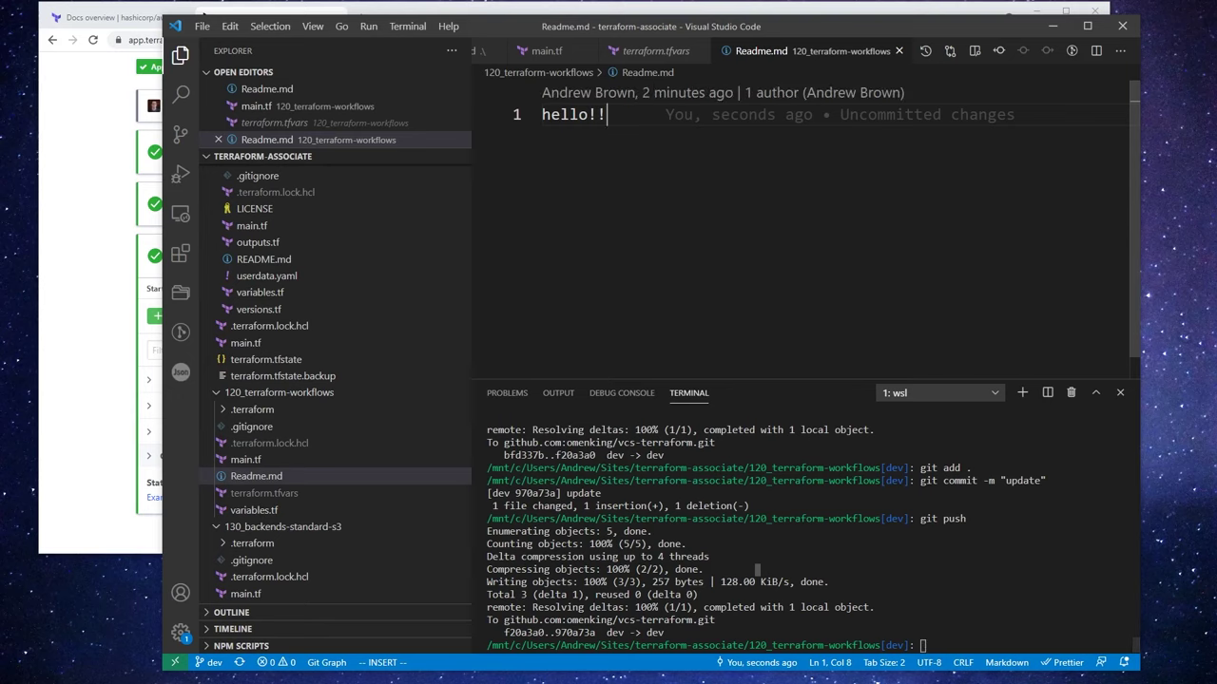
{"action": "key", "text": "ctrl+Tab"}
{"action": "scroll", "coordinate": [706, 211], "scroll_direction": "up", "scroll_amount": 5}
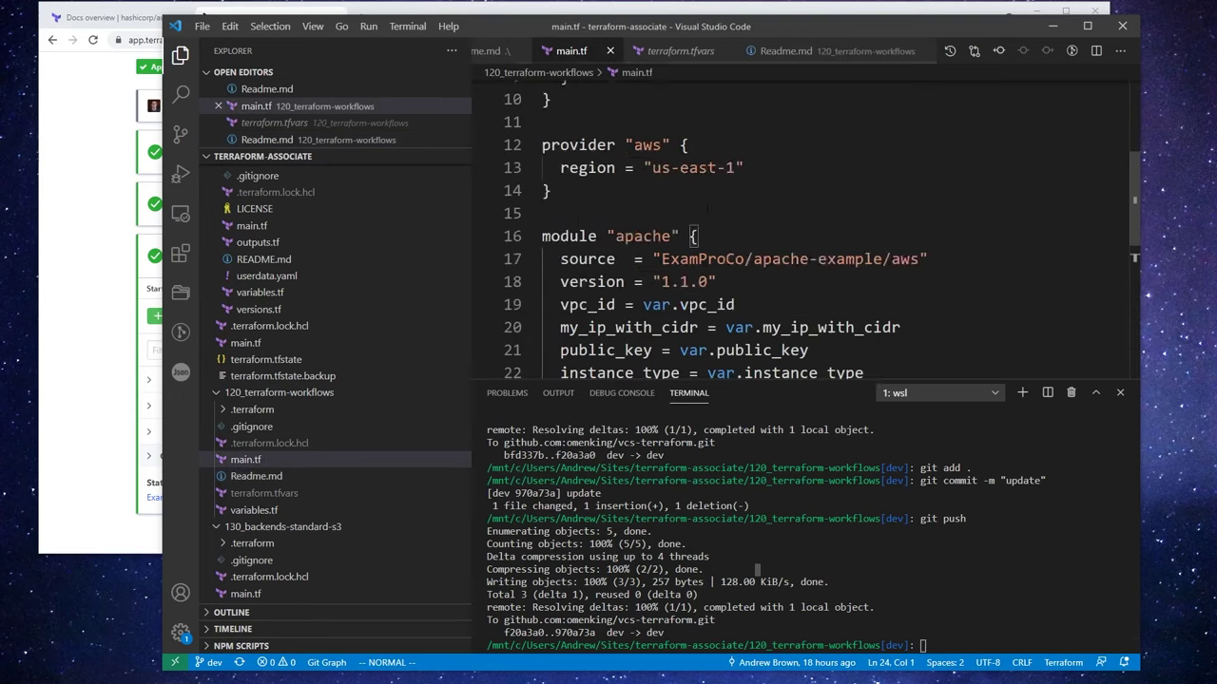
{"action": "left_click", "coordinate": [683, 249]}
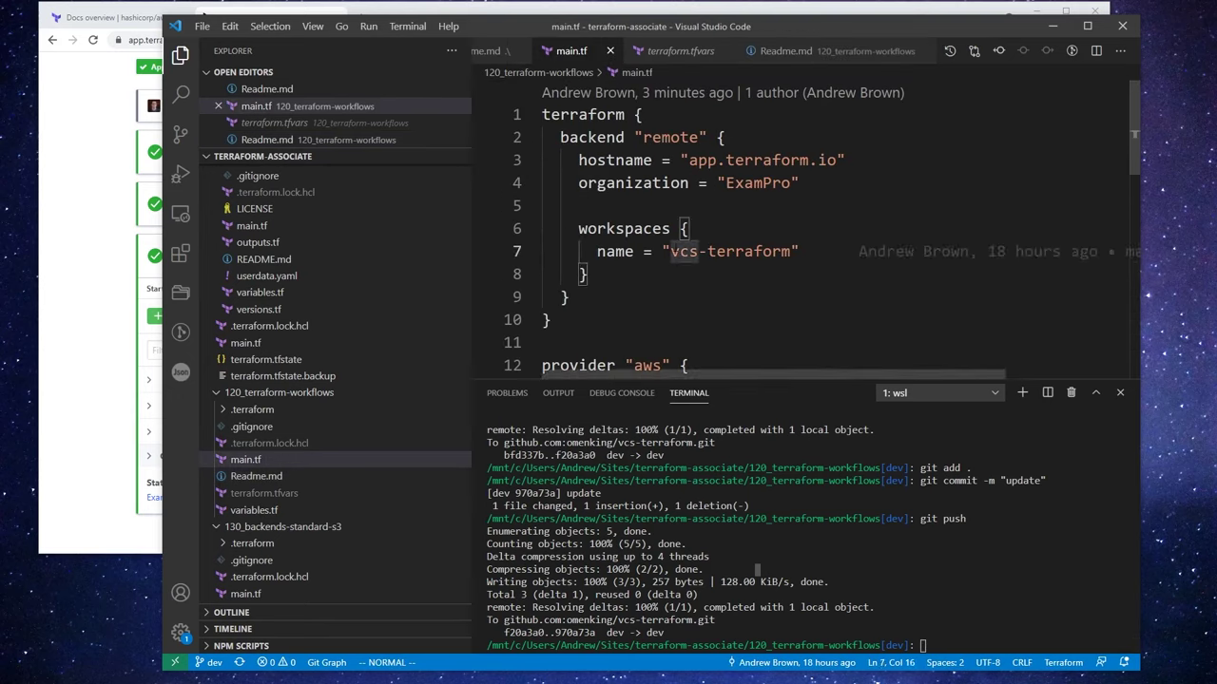
{"action": "key", "text": "b"}
{"action": "key", "text": "b"}
{"action": "key", "text": "b"}
{"action": "key", "text": "b"}
{"action": "type", "text": "cw"}
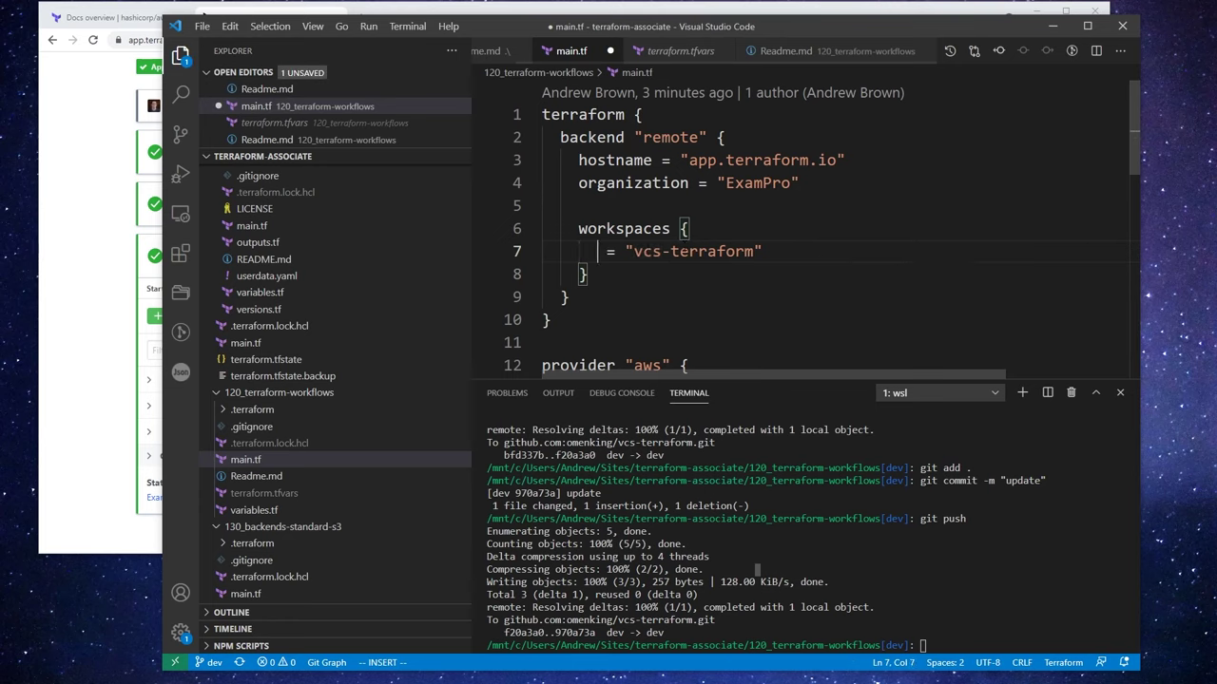
{"action": "type", "text": "prefix"}
{"action": "key", "text": "Escape"}
Append an underscore to the prefix value, making it vcs-terraform_, and save main.tf
{"action": "key", "text": "l"}
{"action": "key", "text": "l"}
{"action": "key", "text": "l"}
{"action": "key", "text": "l"}
{"action": "key", "text": "l"}
{"action": "key", "text": "l"}
{"action": "key", "text": "l"}
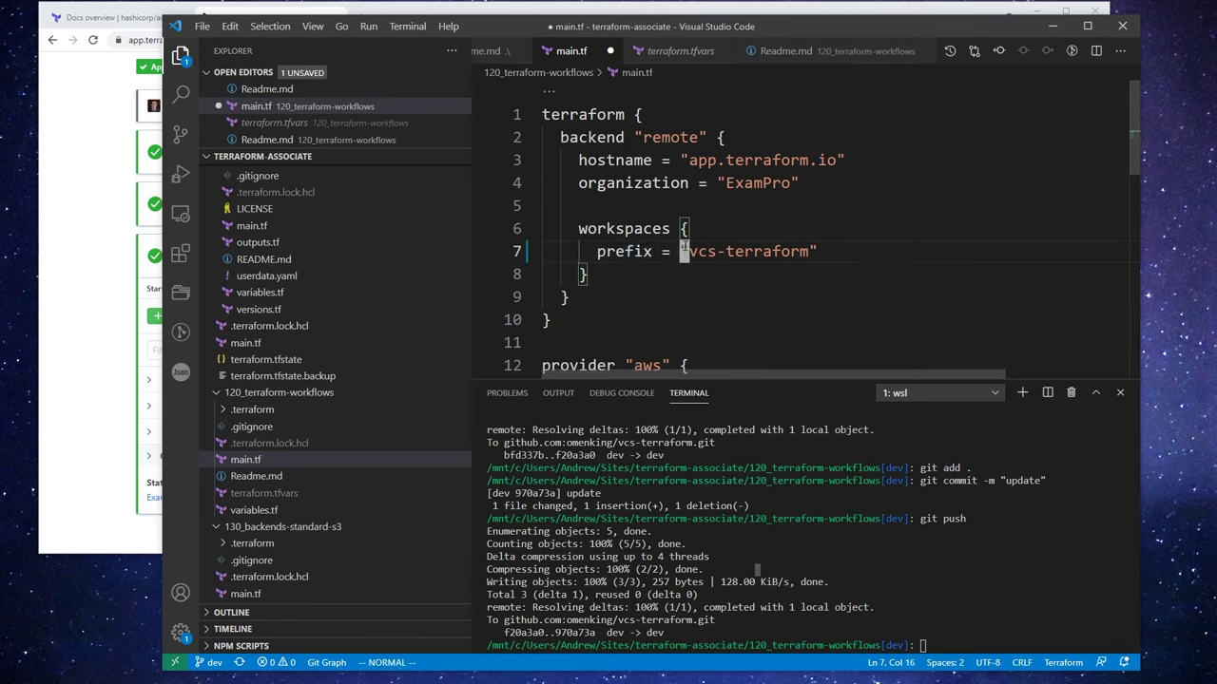
{"action": "key", "text": "l"}
{"action": "key", "text": "l"}
{"action": "key", "text": "l"}
{"action": "key", "text": "l"}
{"action": "key", "text": "l"}
{"action": "key", "text": "l"}
{"action": "key", "text": "l"}
{"action": "key", "text": "l"}
{"action": "key", "text": "l"}
{"action": "key", "text": "l"}
{"action": "type", "text": "aform_"}
{"action": "key", "text": "ctrl+s"}
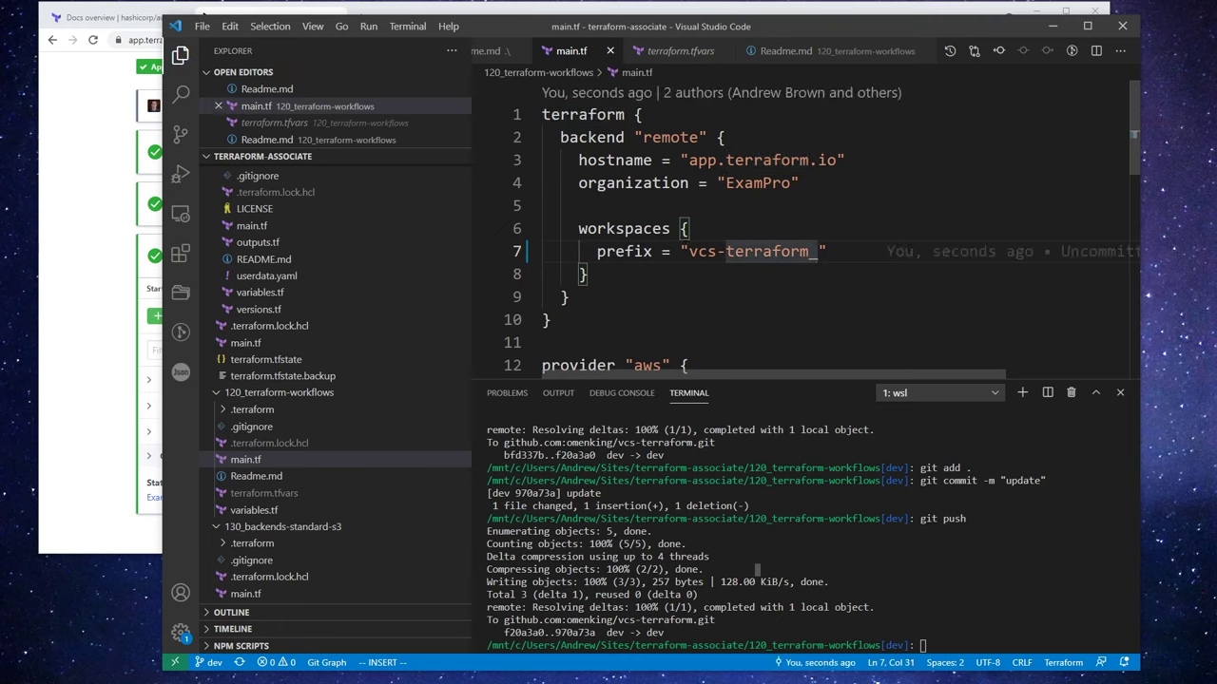
Run terraform init in the 120_terraform-workflows folder
{"action": "left_click", "coordinate": [757, 569]}
{"action": "type", "text": "terraform ini"}
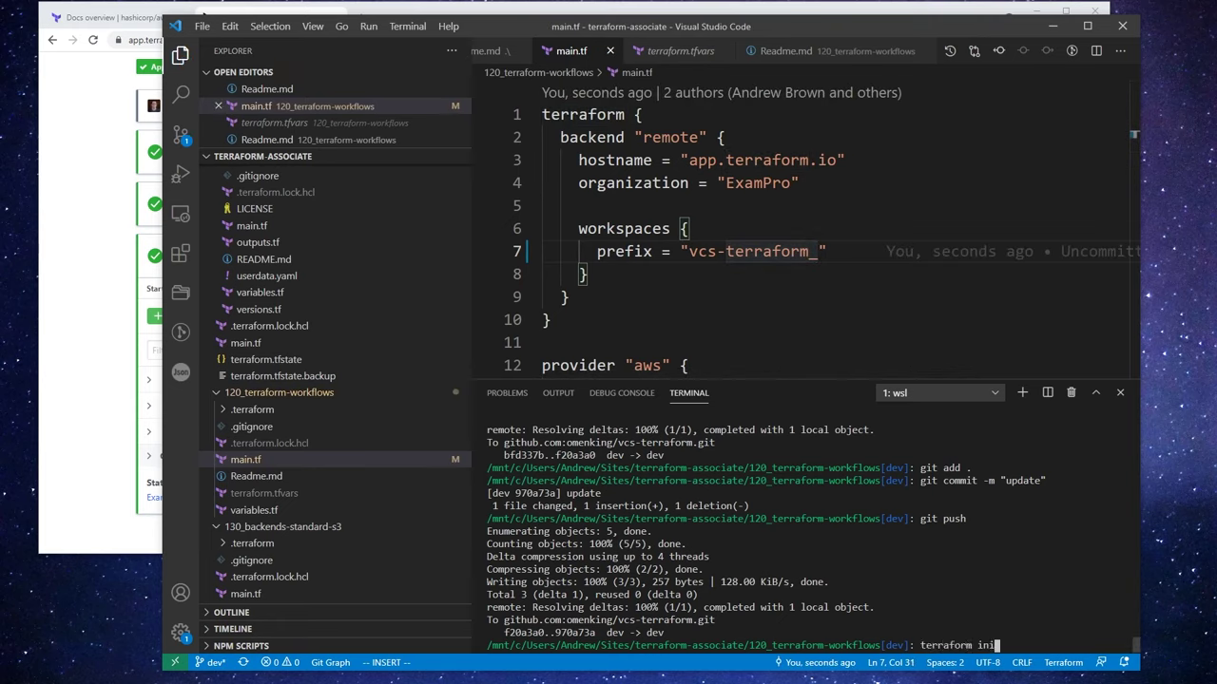
{"action": "type", "text": "t"}
{"action": "key", "text": "Return"}
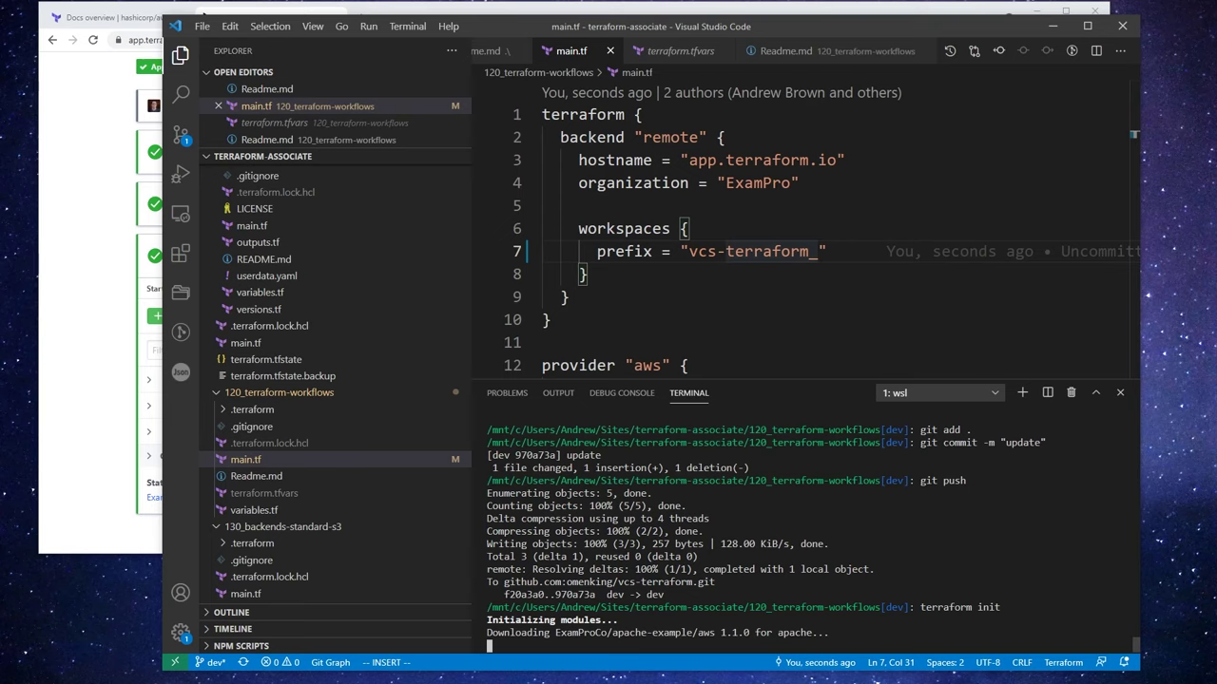
Check the workspace's naming in Terraform Cloud, set the backend prefix in main.tf to vcs-terraform-, and save the file
{"action": "left_click", "coordinate": [111, 200]}
{"action": "scroll", "coordinate": [111, 201], "scroll_direction": "up", "scroll_amount": 2}
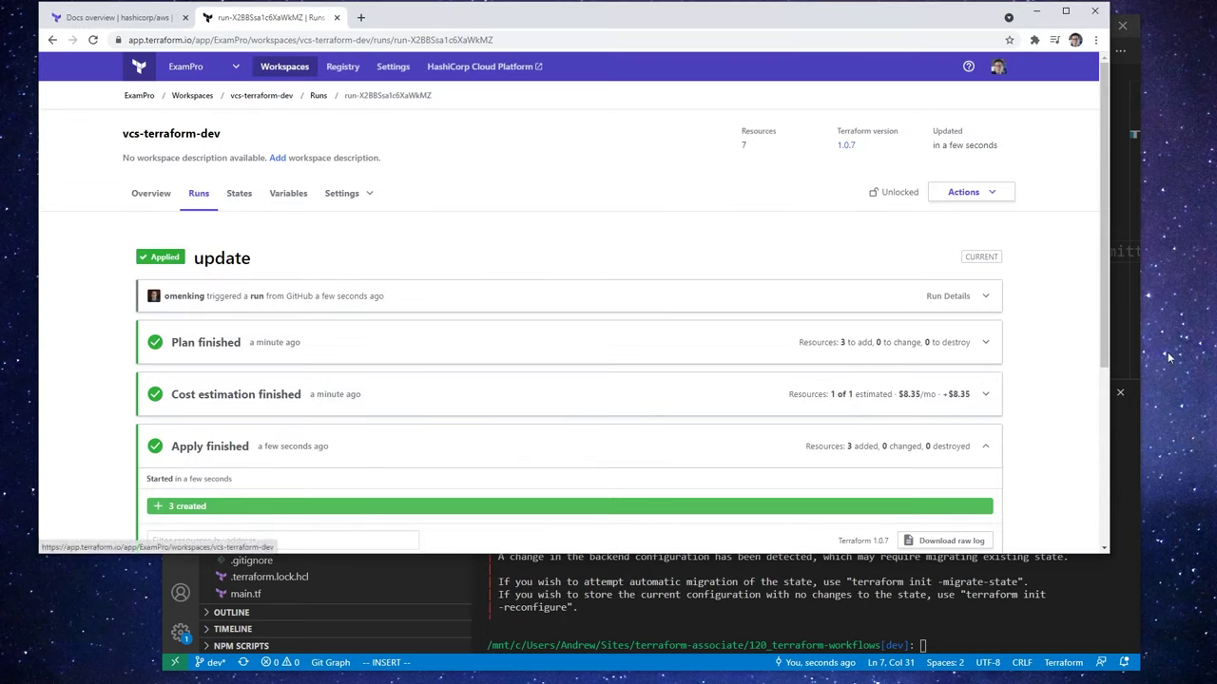
{"action": "left_click", "coordinate": [1136, 645]}
{"action": "left_click", "coordinate": [810, 251]}
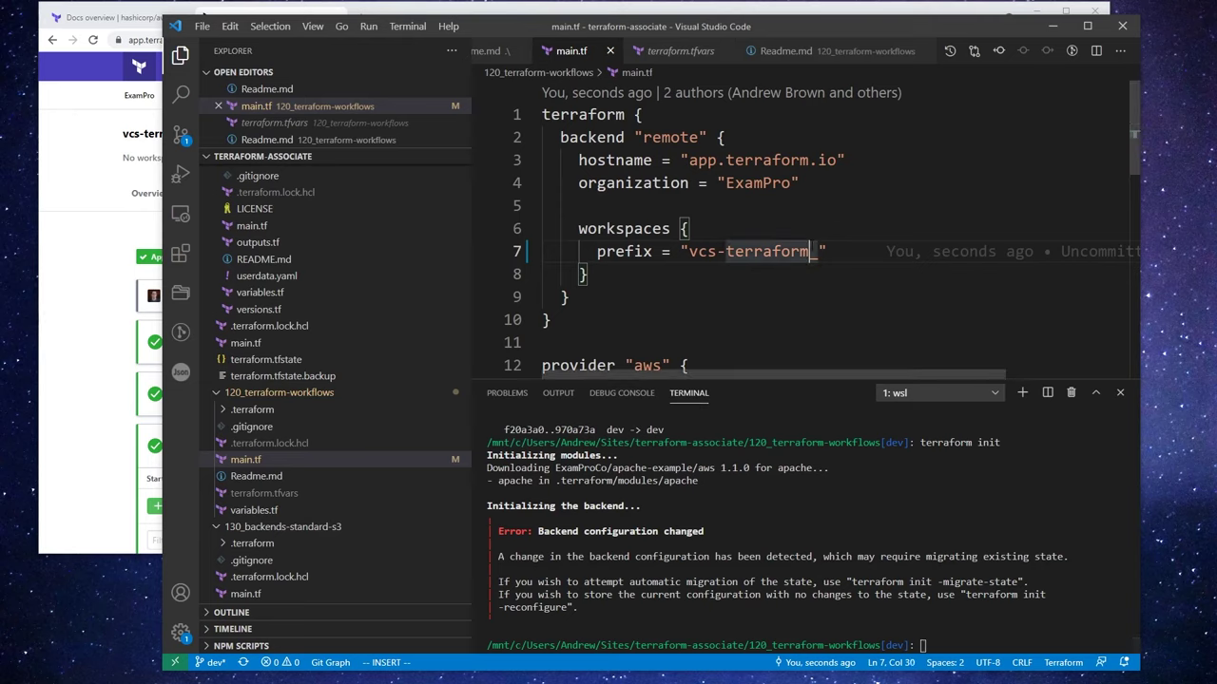
{"action": "type", "text": "-"}
{"action": "key", "text": "Escape"}
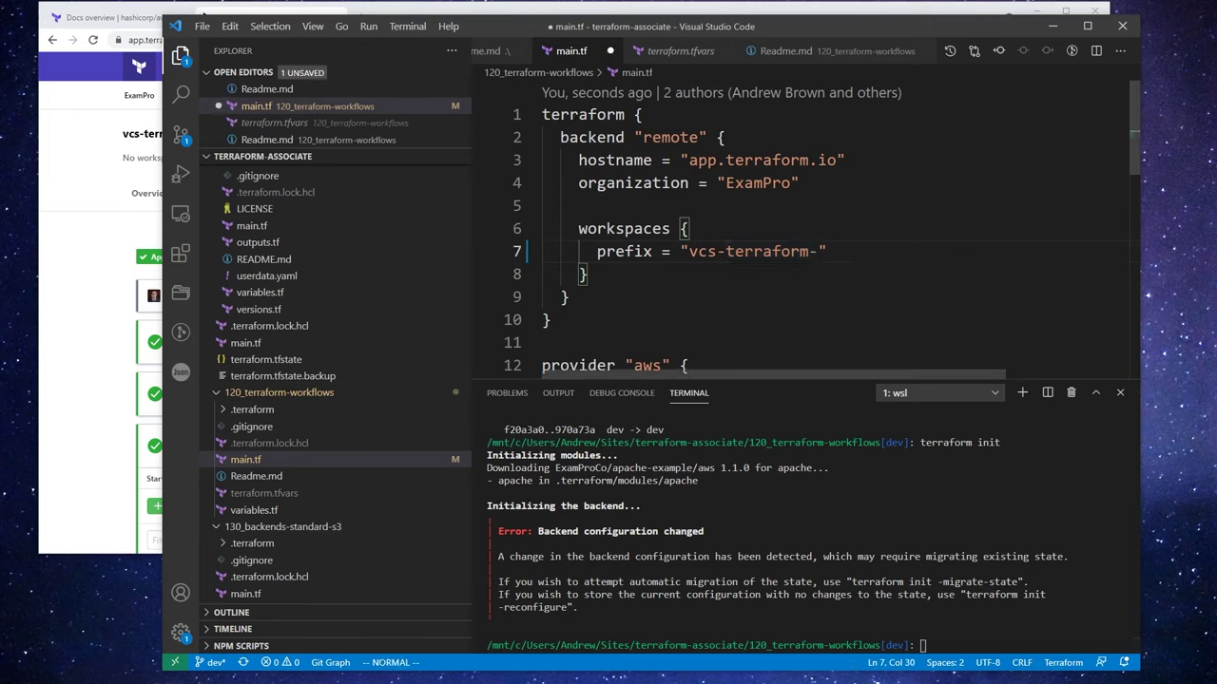
{"action": "left_click", "coordinate": [987, 567]}
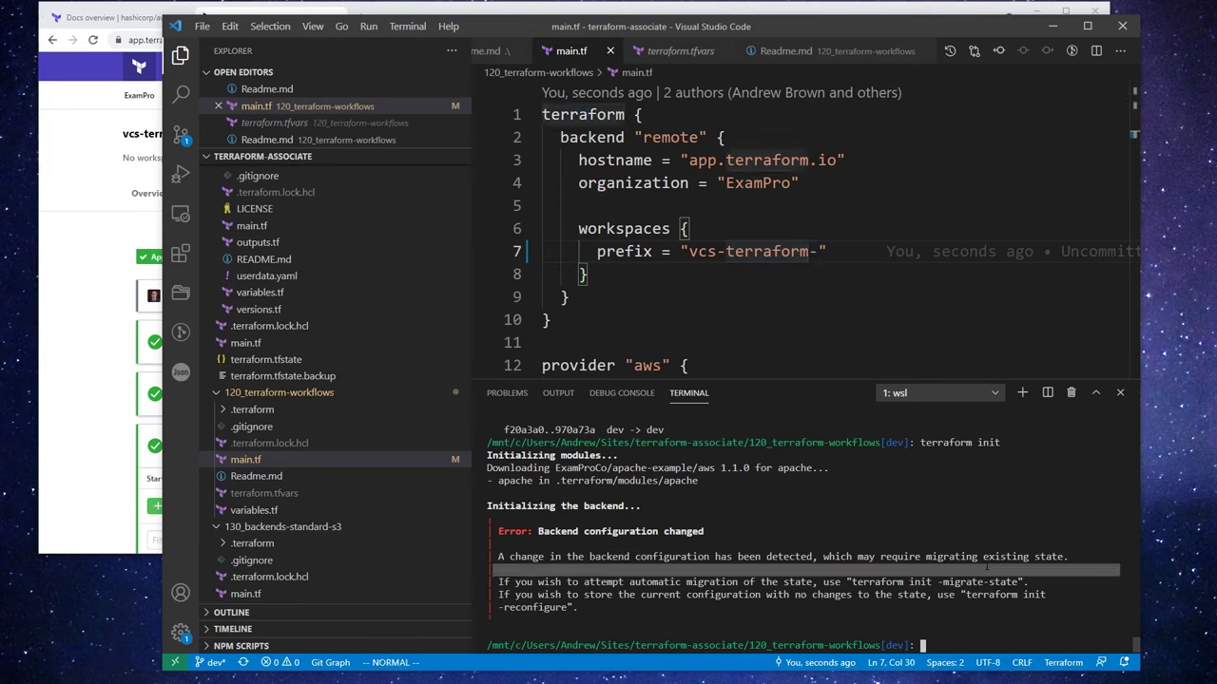
{"action": "type", "text": "git commit -m \"update\""}
{"action": "key", "text": "Up"}
{"action": "key", "text": "Down"}
{"action": "key", "text": "Up"}
{"action": "key", "text": "BackSpace"}
{"action": "key", "text": "BackSpace"}
{"action": "key", "text": "BackSpace"}
{"action": "key", "text": "BackSpace"}
{"action": "key", "text": "BackSpace"}
{"action": "key", "text": "BackSpace"}
{"action": "key", "text": "BackSpace"}
{"action": "key", "text": "BackSpace"}
{"action": "type", "text": "terrafor"}
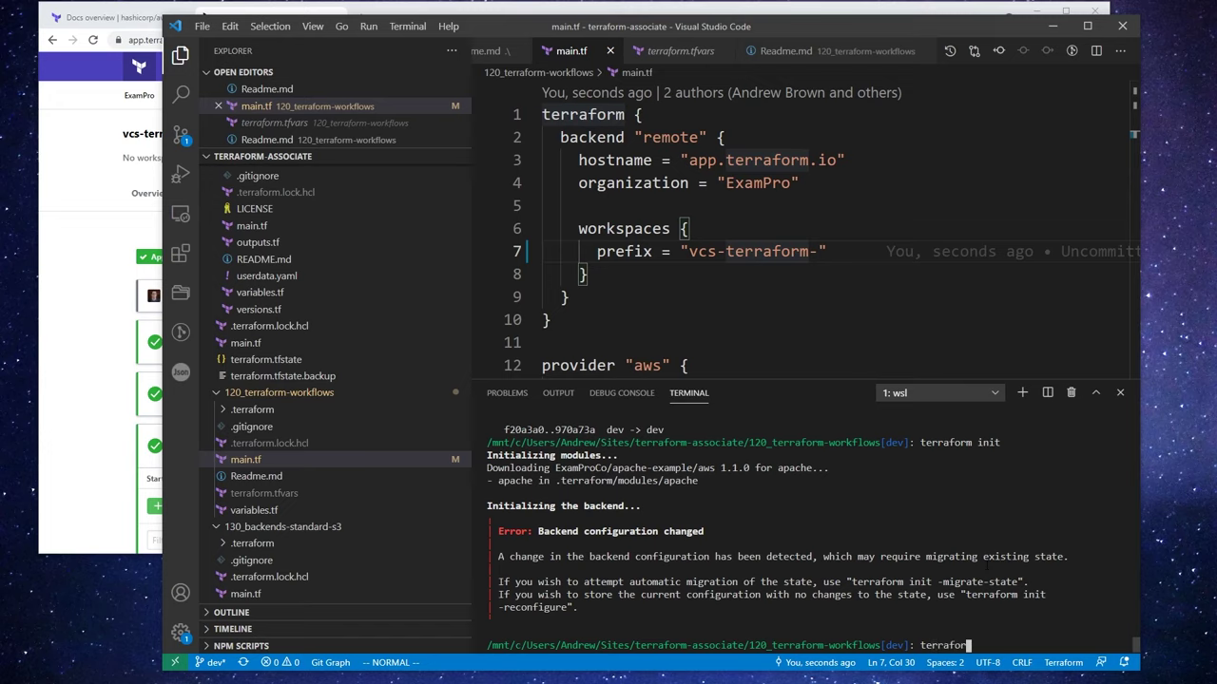
{"action": "type", "text": "m pus"}
{"action": "key", "text": "BackSpace"}
{"action": "key", "text": "BackSpace"}
{"action": "key", "text": "BackSpace"}
{"action": "key", "text": "BackSpace"}
{"action": "key", "text": "BackSpace"}
{"action": "key", "text": "BackSpace"}
{"action": "key", "text": "BackSpace"}
{"action": "key", "text": "BackSpace"}
{"action": "key", "text": "BackSpace"}
{"action": "key", "text": "BackSpace"}
{"action": "key", "text": "BackSpace"}
{"action": "key", "text": "BackSpace"}
{"action": "key", "text": "BackSpace"}
Run terraform init -migrate-state to reinitialize the backend with the changed configuration
{"action": "type", "text": "terraform init --"}
{"action": "key", "text": "BackSpace"}
{"action": "type", "text": "migrate-state"}
{"action": "key", "text": "Return"}
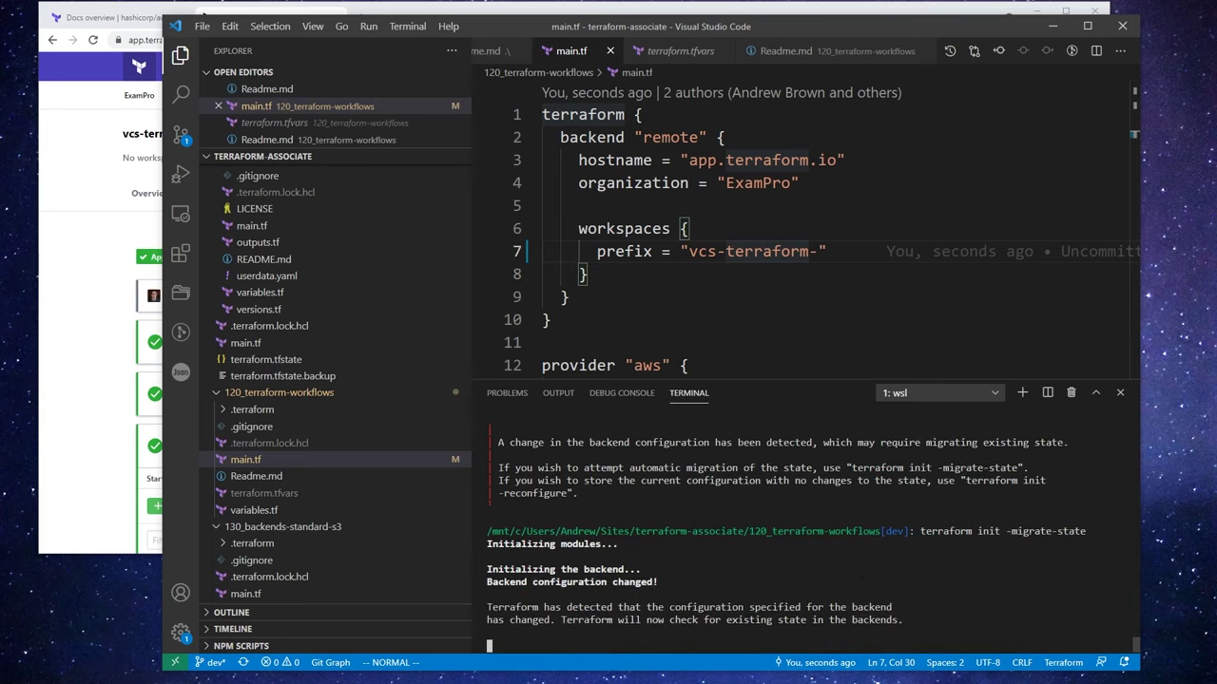
Examine the vcs-terraform and vcs-terraform-dev workspaces in Terraform Cloud against the workspace selection prompt in the terminal
{"action": "left_click", "coordinate": [93, 254]}
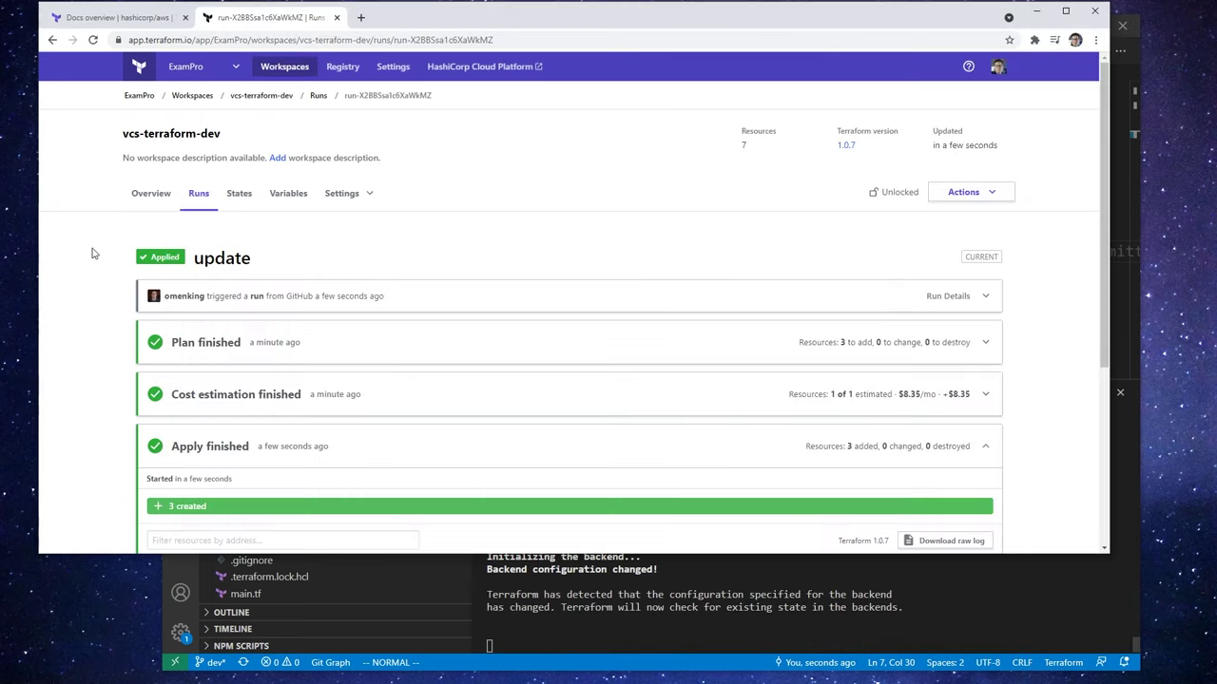
{"action": "left_click", "coordinate": [206, 97]}
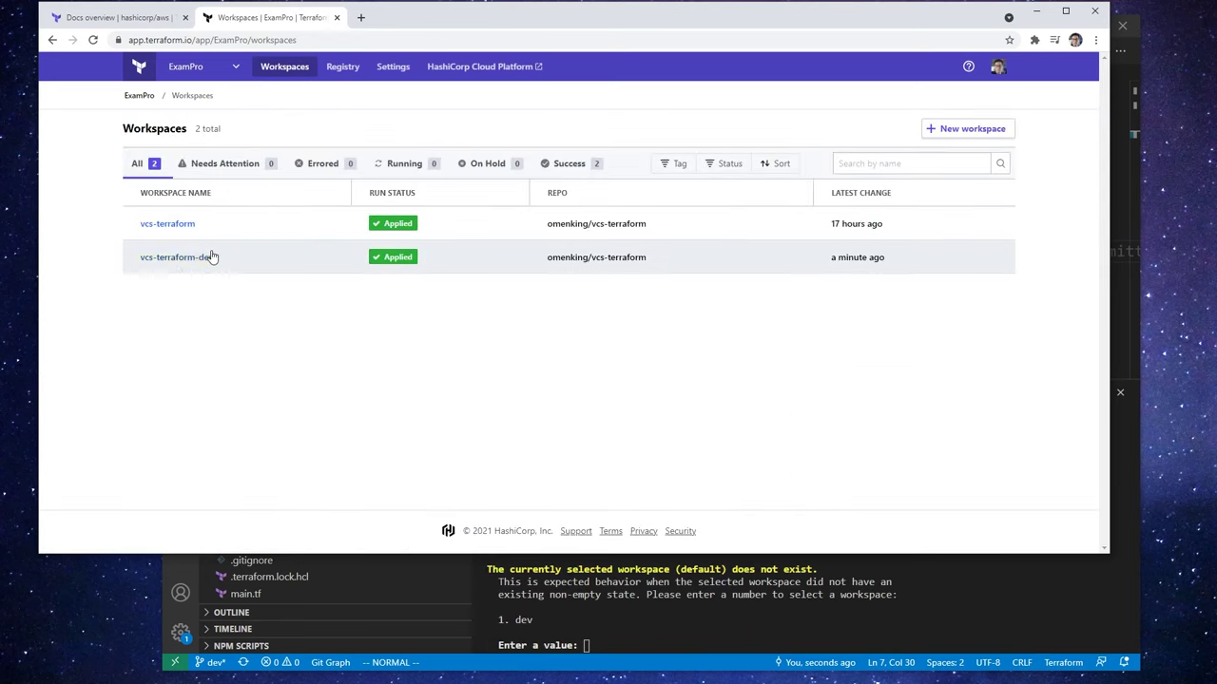
{"action": "left_click", "coordinate": [171, 225]}
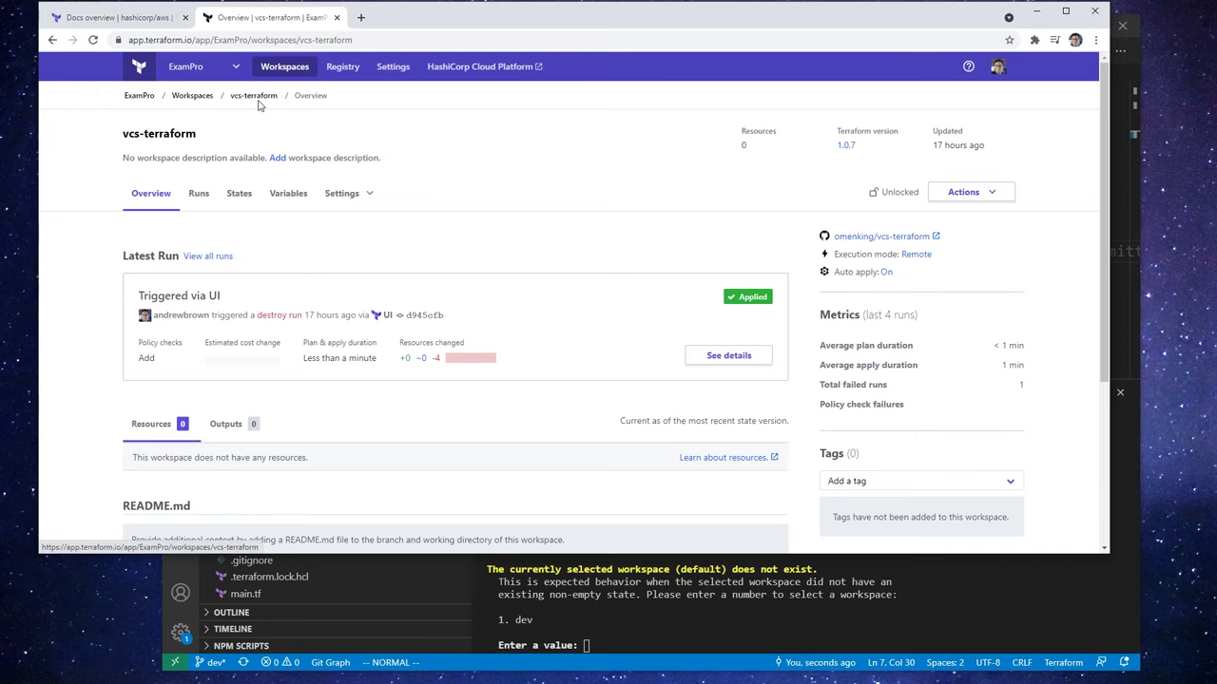
{"action": "left_click", "coordinate": [196, 97]}
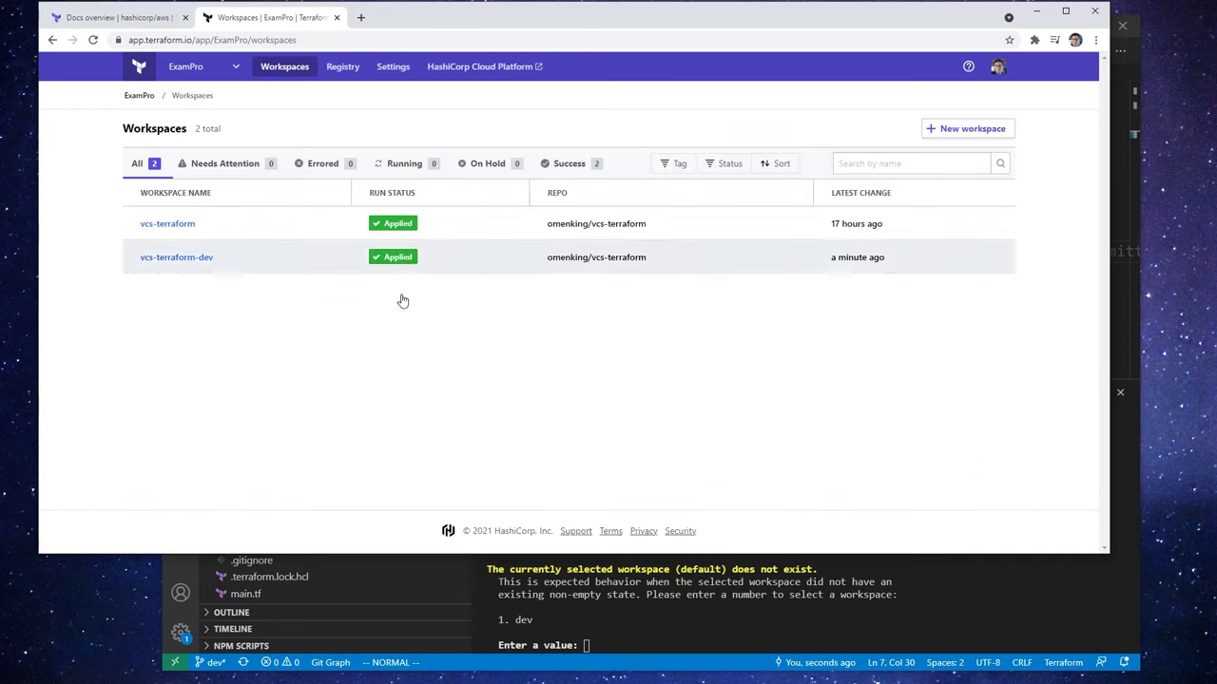
{"action": "left_click", "coordinate": [1051, 599]}
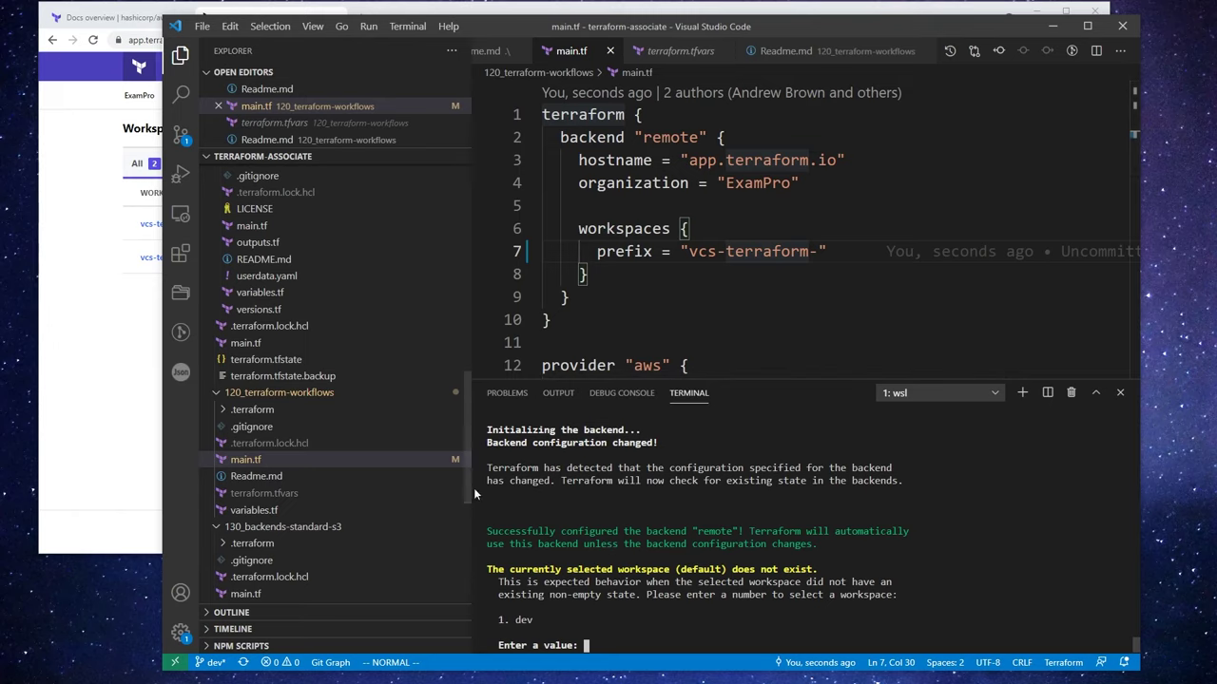
{"action": "left_click", "coordinate": [122, 267]}
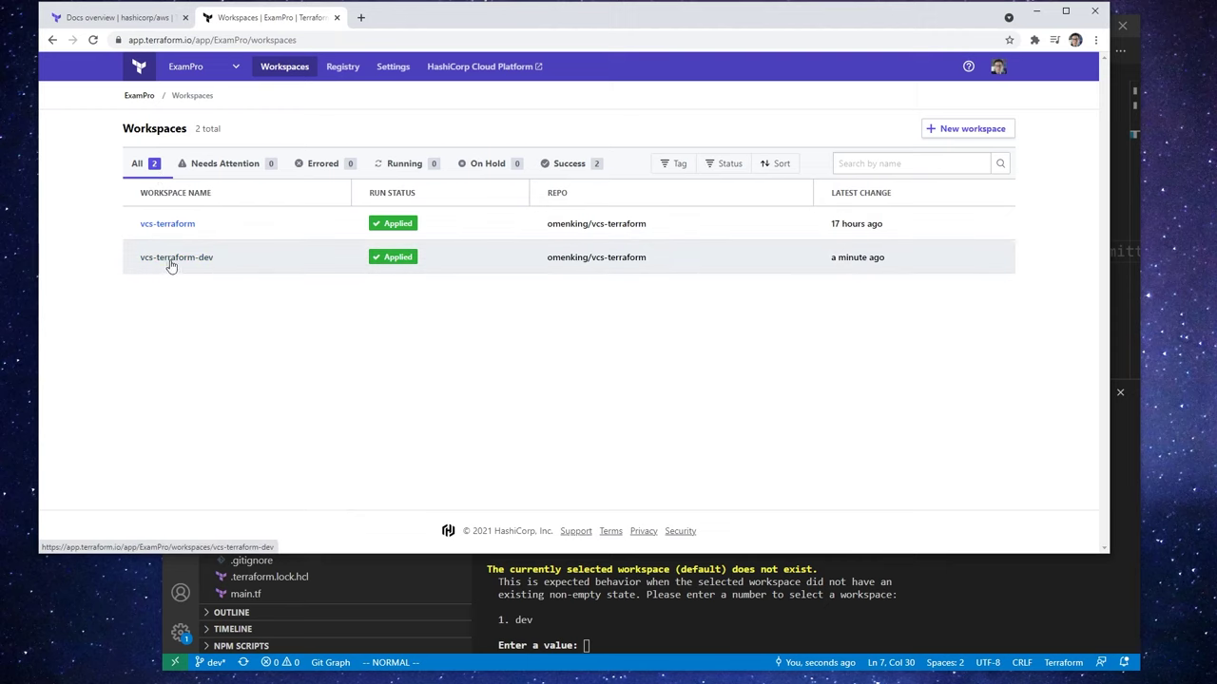
{"action": "key", "text": "alt+Tab"}
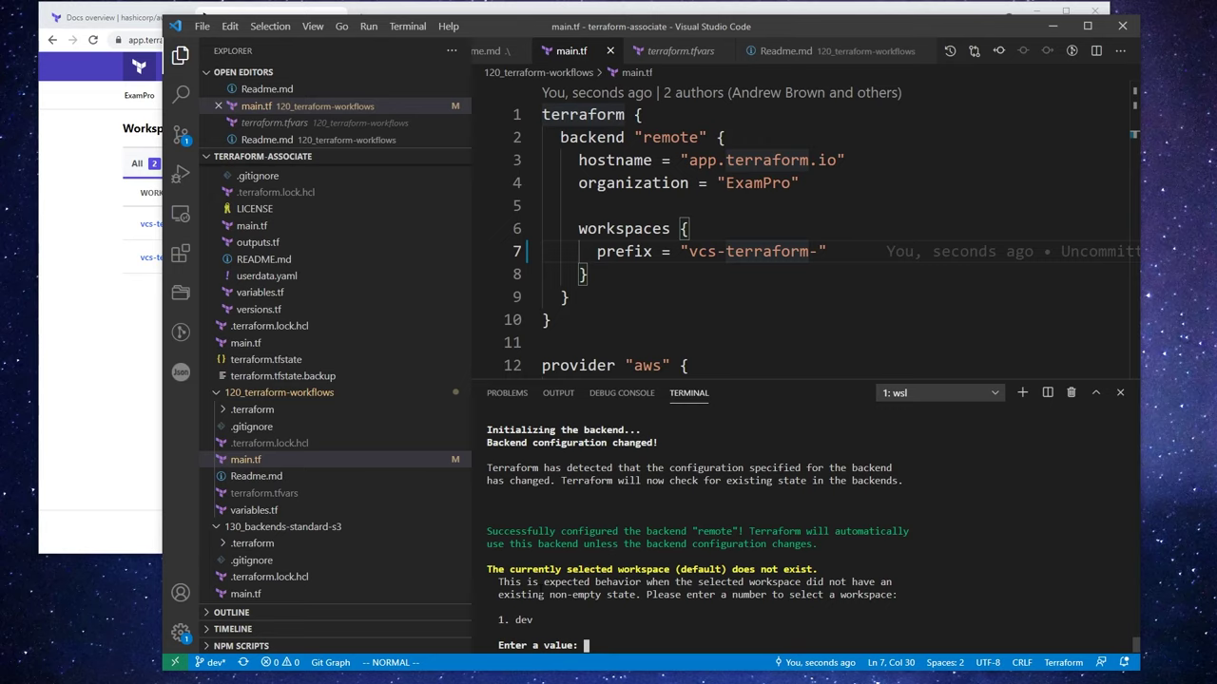
Cancel the workspace selection prompt in the terminal, and open the vcs-terraform-dev workspace in Terraform Cloud
{"action": "key", "text": "ctrl+c"}
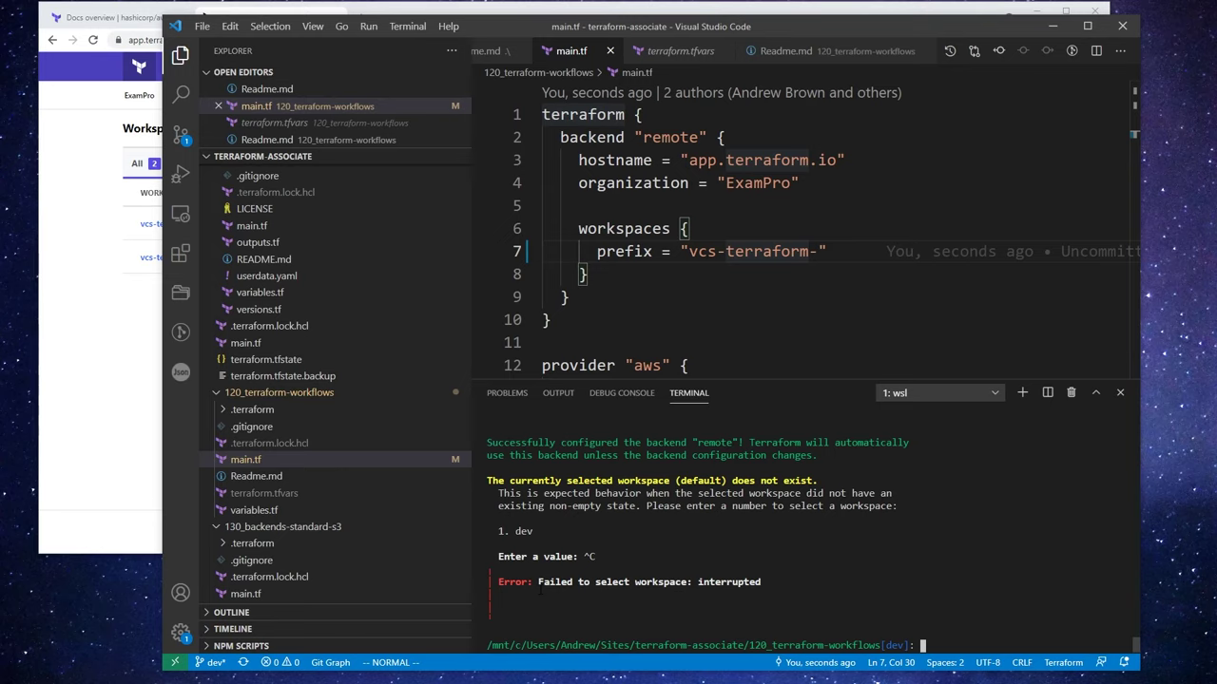
{"action": "left_click", "coordinate": [803, 183]}
{"action": "left_click", "coordinate": [160, 322]}
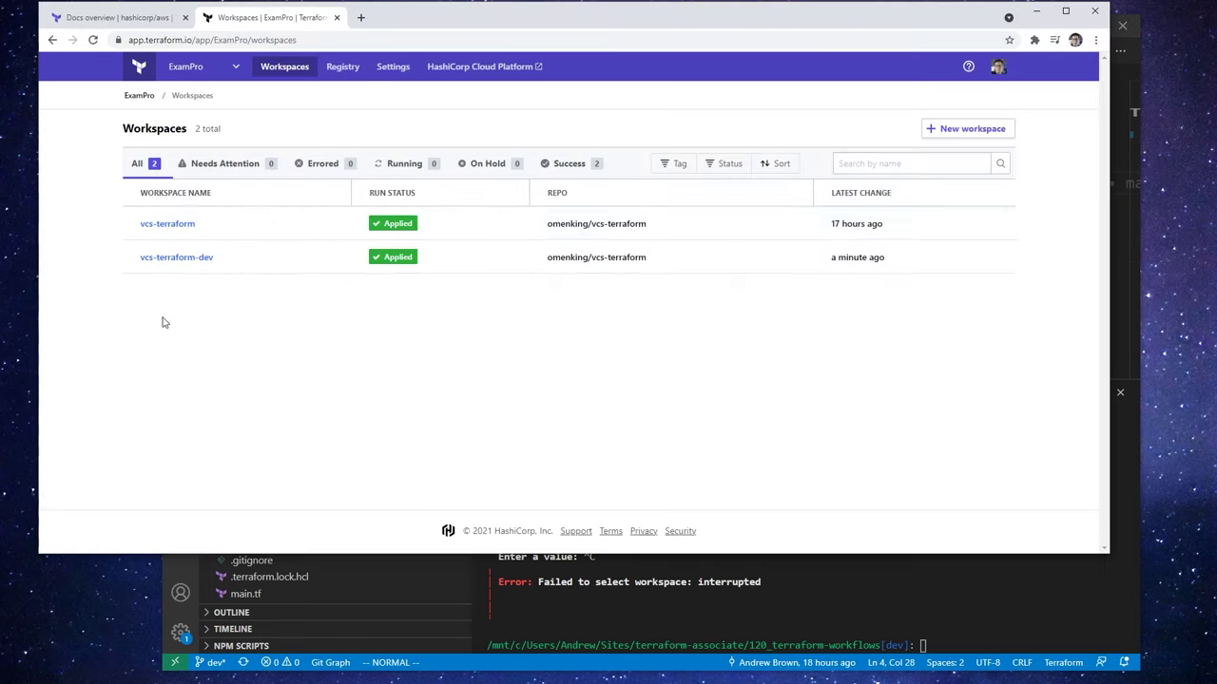
{"action": "left_click", "coordinate": [190, 259]}
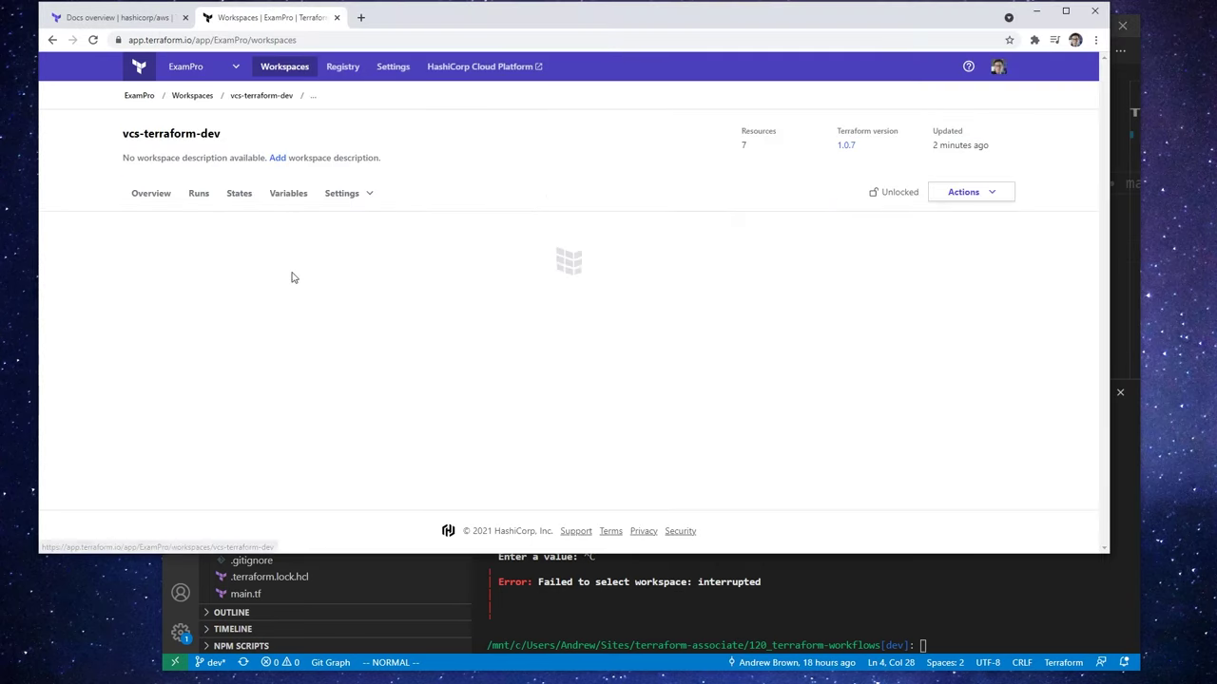
Open the Destruction and Deletion settings of the vcs-terraform-dev workspace
{"action": "left_click", "coordinate": [347, 204]}
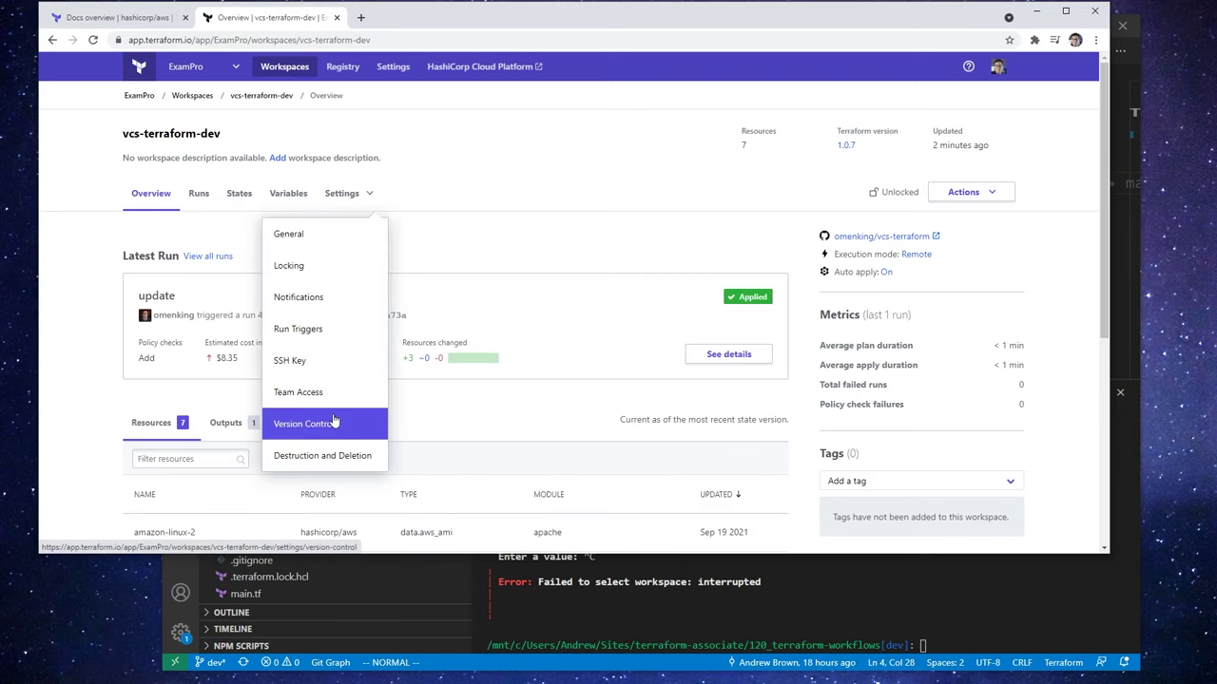
{"action": "left_click", "coordinate": [342, 455]}
{"action": "scroll", "coordinate": [383, 372], "scroll_direction": "down", "scroll_amount": 1}
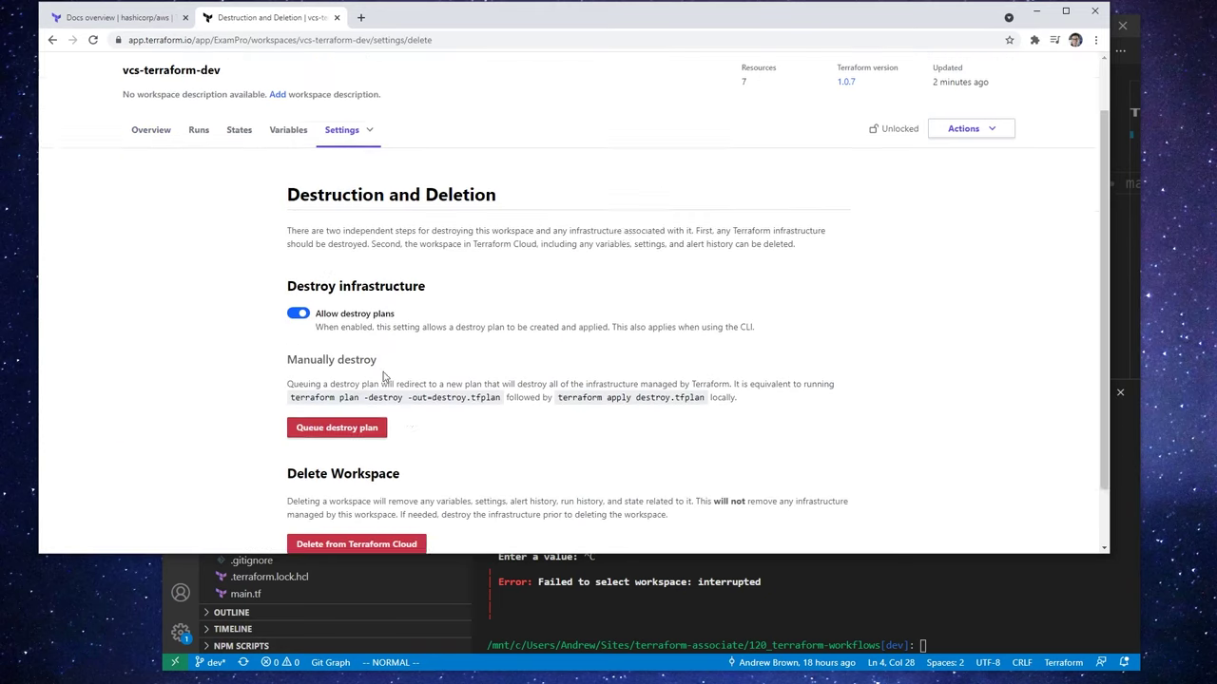
{"action": "scroll", "coordinate": [384, 371], "scroll_direction": "down", "scroll_amount": 1}
Queue a destroy plan for vcs-terraform-dev, confirming with the workspace name, and return to the workspaces list
{"action": "left_click", "coordinate": [377, 359]}
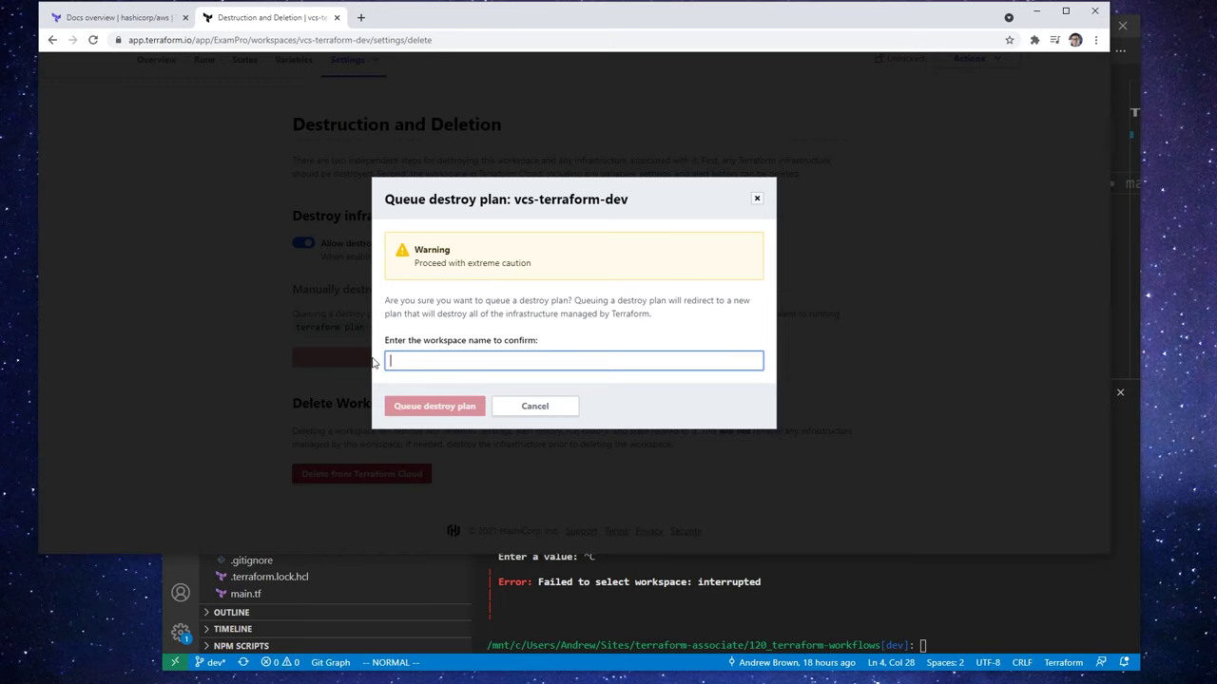
{"action": "left_click", "coordinate": [452, 358]}
{"action": "left_click", "coordinate": [501, 266]}
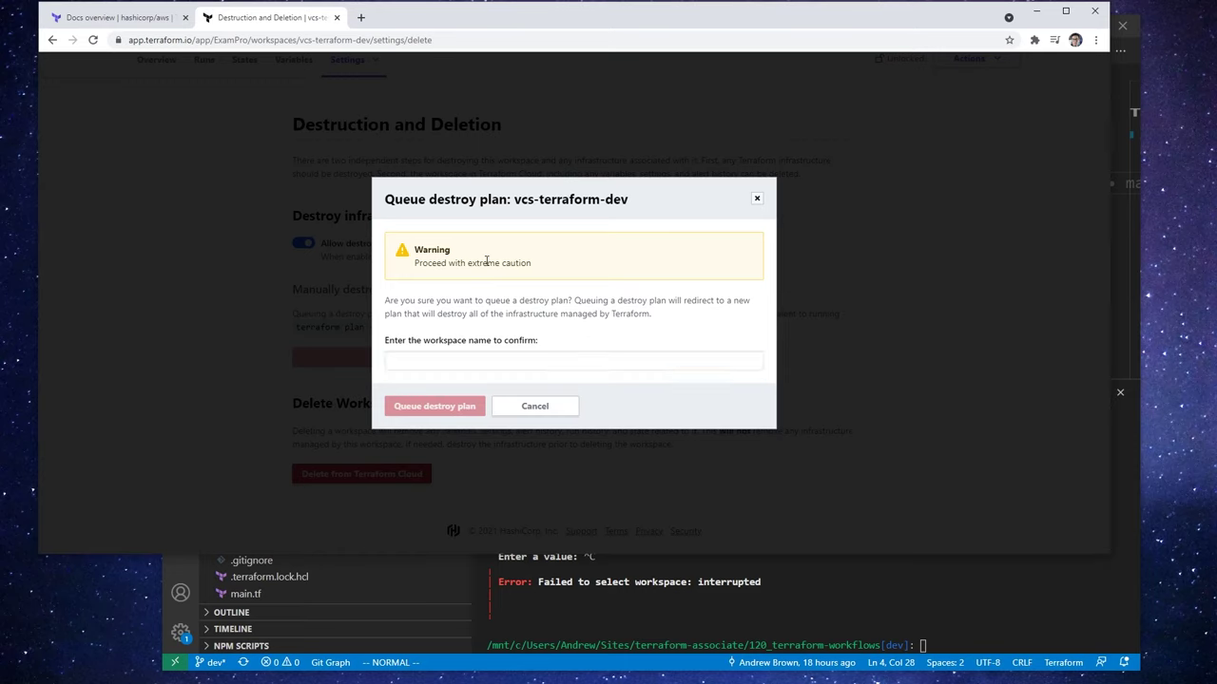
{"action": "double_click", "coordinate": [493, 262]}
{"action": "left_click", "coordinate": [568, 302]}
{"action": "double_click", "coordinate": [526, 199]}
{"action": "left_click_drag", "start_coordinate": [514, 199], "coordinate": [625, 198]}
{"action": "left_click", "coordinate": [542, 361]}
{"action": "key", "text": "ctrl+v"}
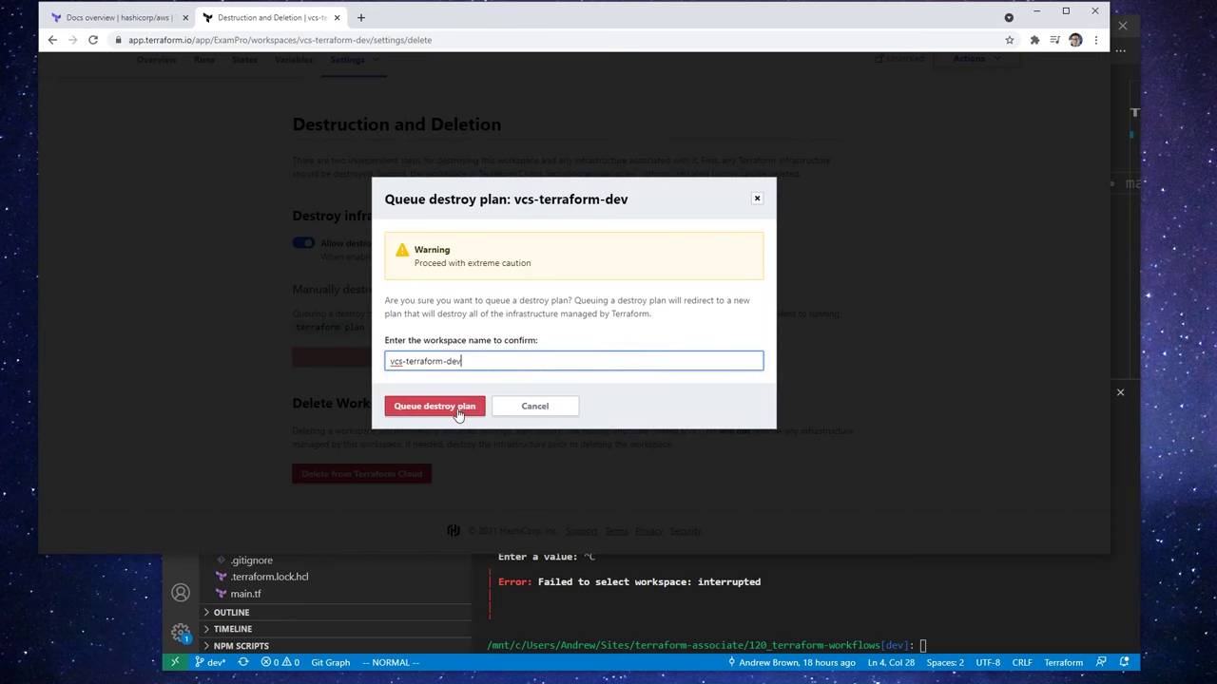
{"action": "left_click", "coordinate": [457, 408]}
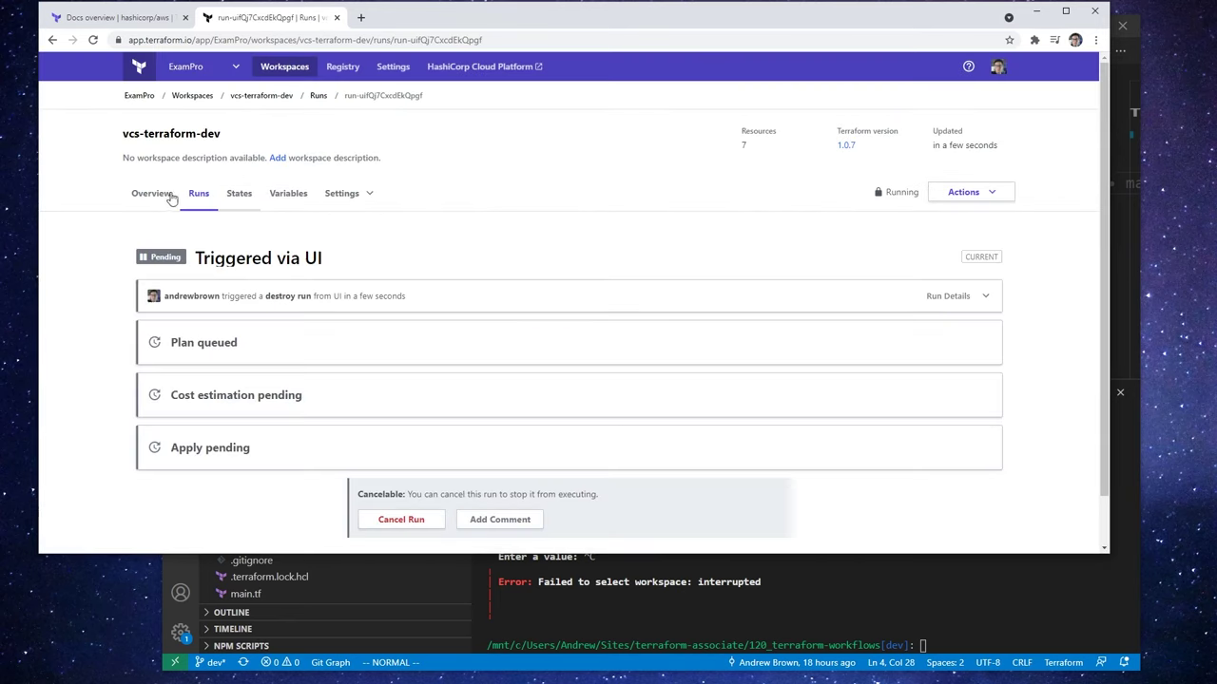
{"action": "left_click", "coordinate": [188, 97]}
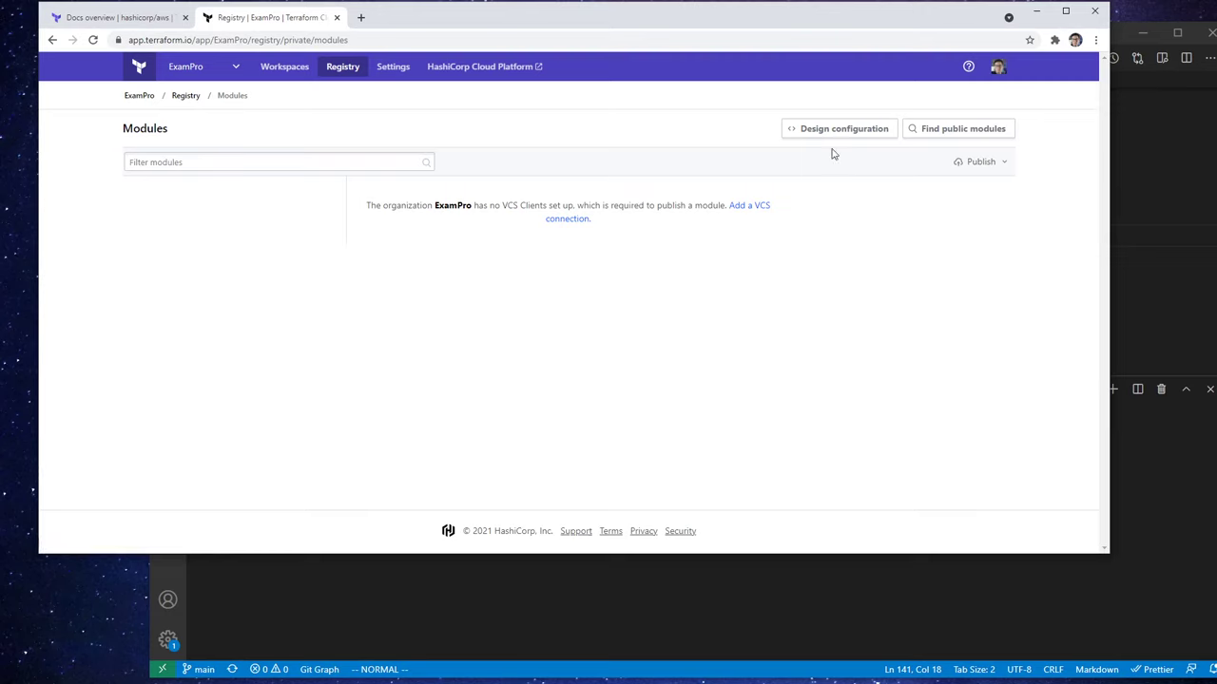
Search the registry's public modules for ExamPro and open the apache-example module
{"action": "left_click", "coordinate": [956, 128]}
{"action": "left_click", "coordinate": [206, 199]}
{"action": "type", "text": "ExamPro"}
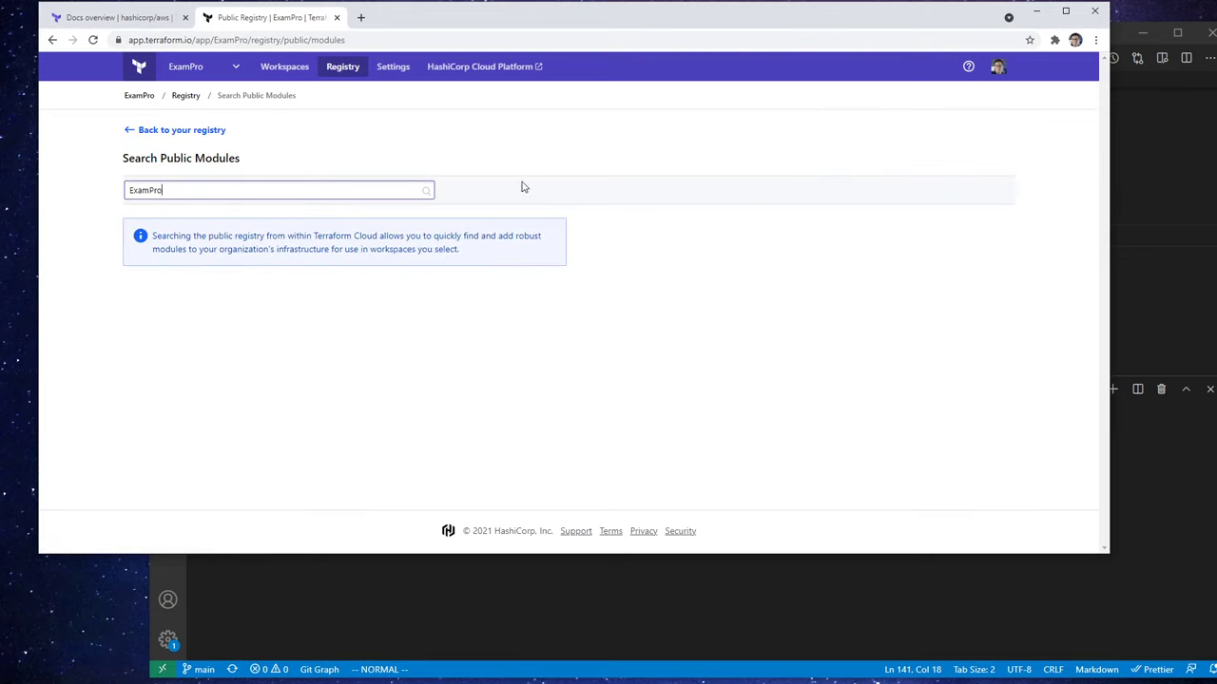
{"action": "key", "text": "Return"}
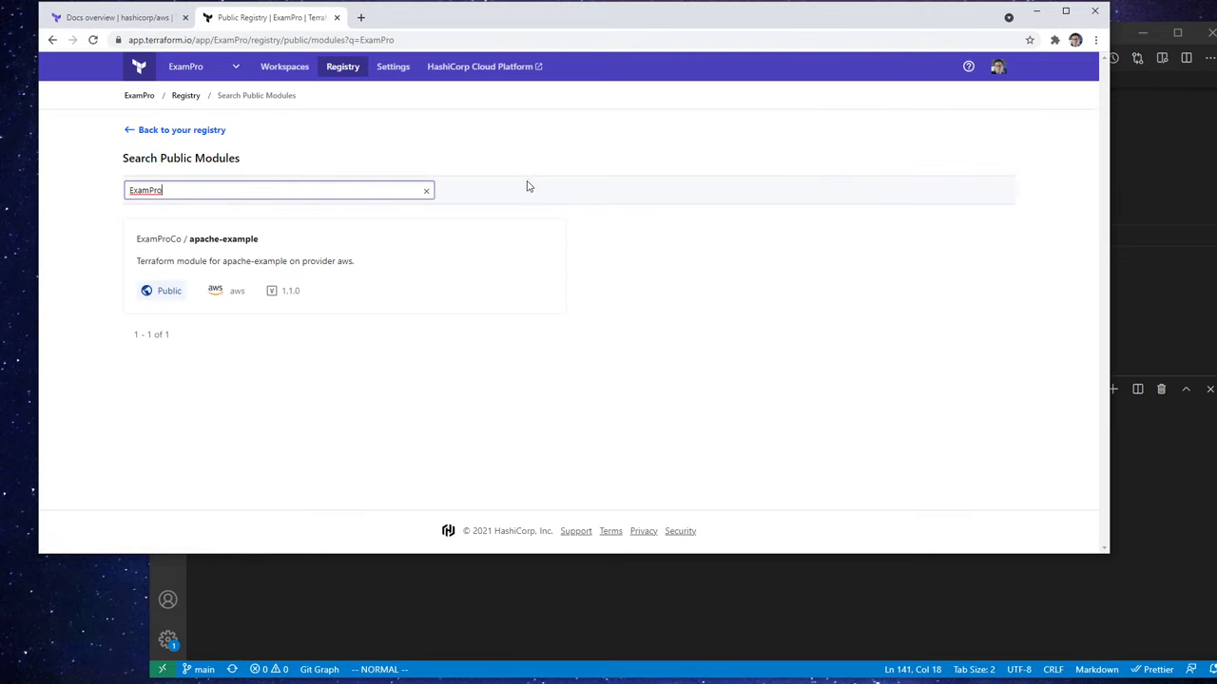
{"action": "left_click", "coordinate": [473, 288]}
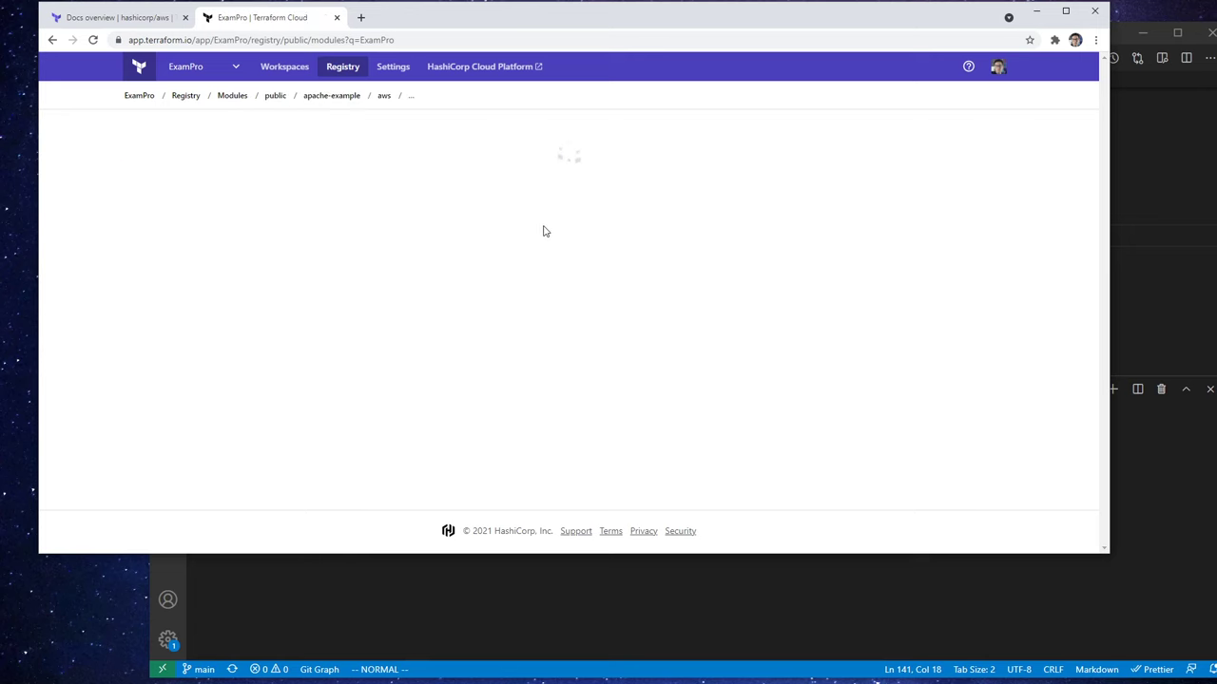
Review the apache-example readme and add the module to the ExamPro organization
{"action": "scroll", "coordinate": [399, 330], "scroll_direction": "down", "scroll_amount": 2}
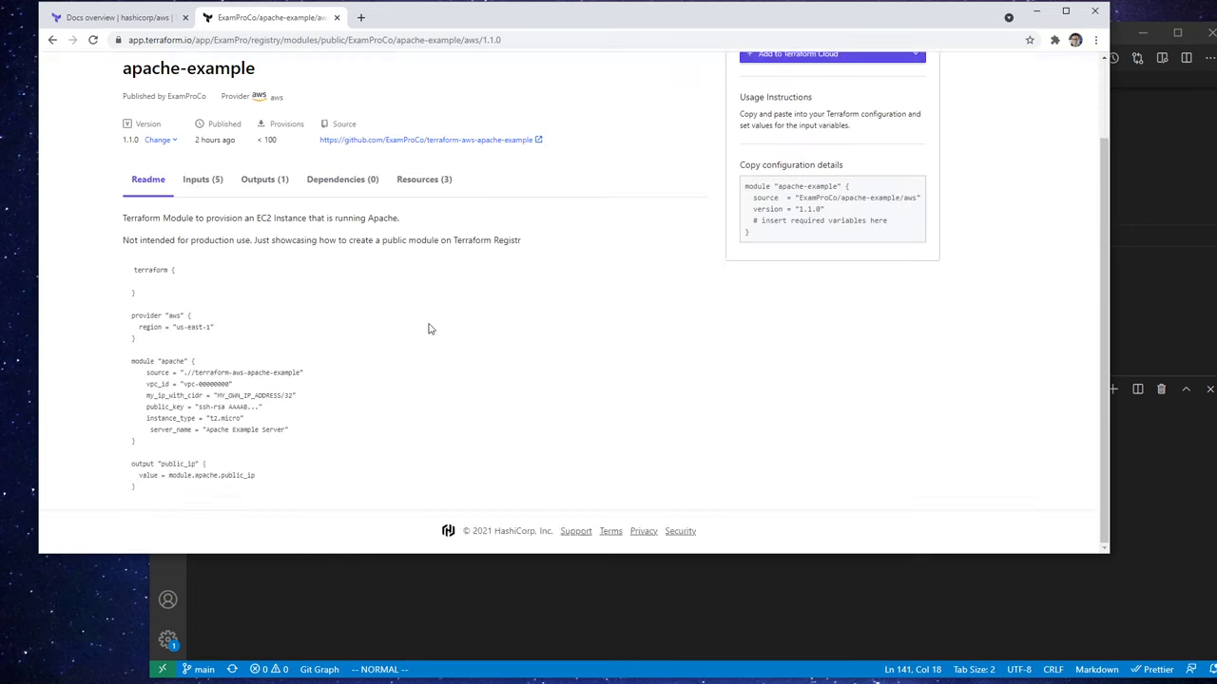
{"action": "scroll", "coordinate": [432, 328], "scroll_direction": "up", "scroll_amount": 2}
{"action": "scroll", "coordinate": [500, 279], "scroll_direction": "down", "scroll_amount": 1}
{"action": "scroll", "coordinate": [492, 285], "scroll_direction": "up", "scroll_amount": 1}
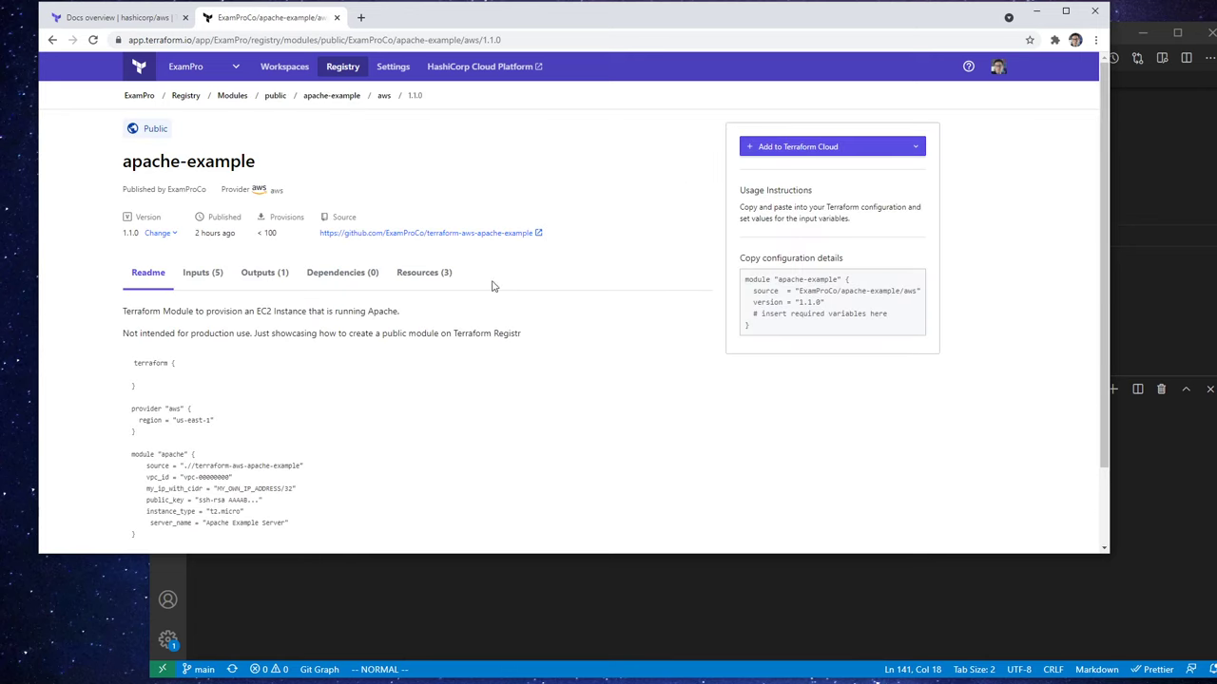
{"action": "left_click", "coordinate": [787, 148]}
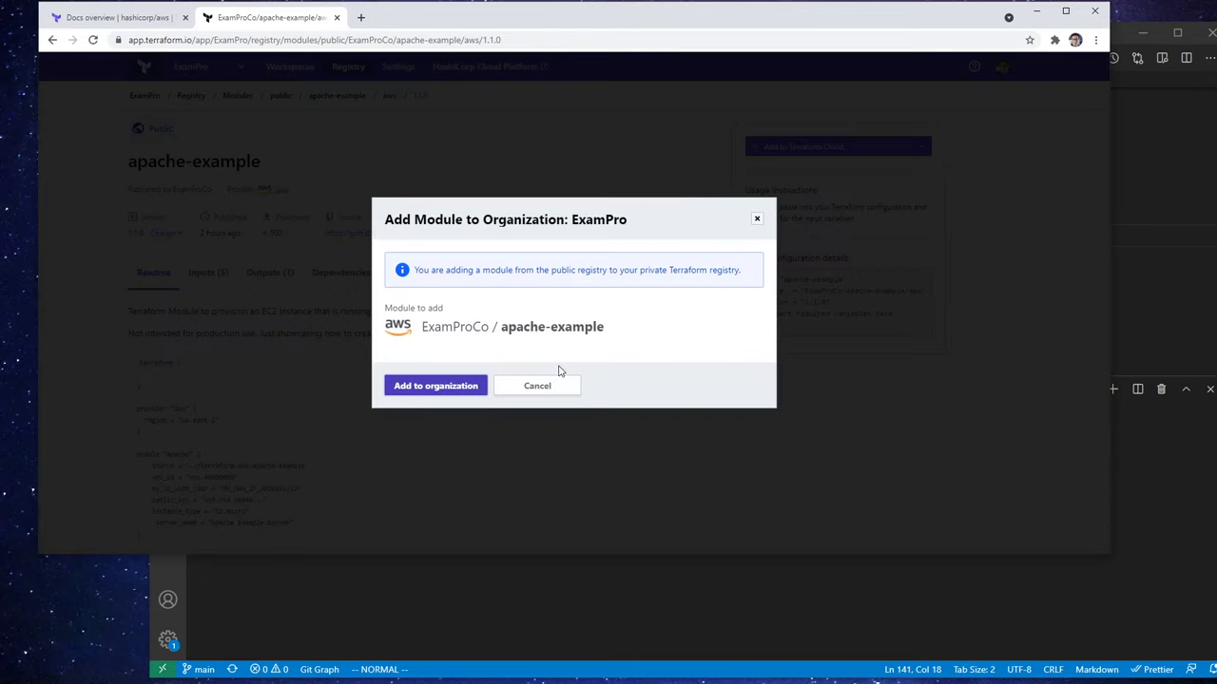
{"action": "left_click", "coordinate": [449, 385]}
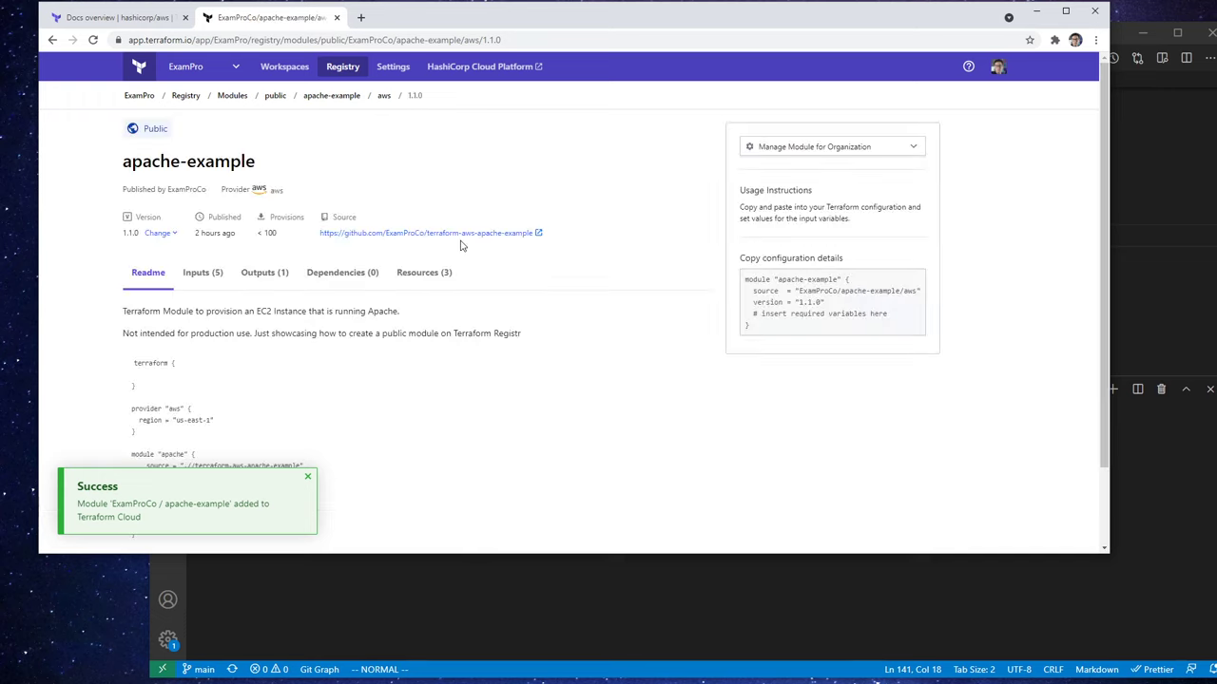
Begin publishing a module in the organization's registry, choosing GitHub.com (Custom) as the version control provider
{"action": "left_click", "coordinate": [140, 97]}
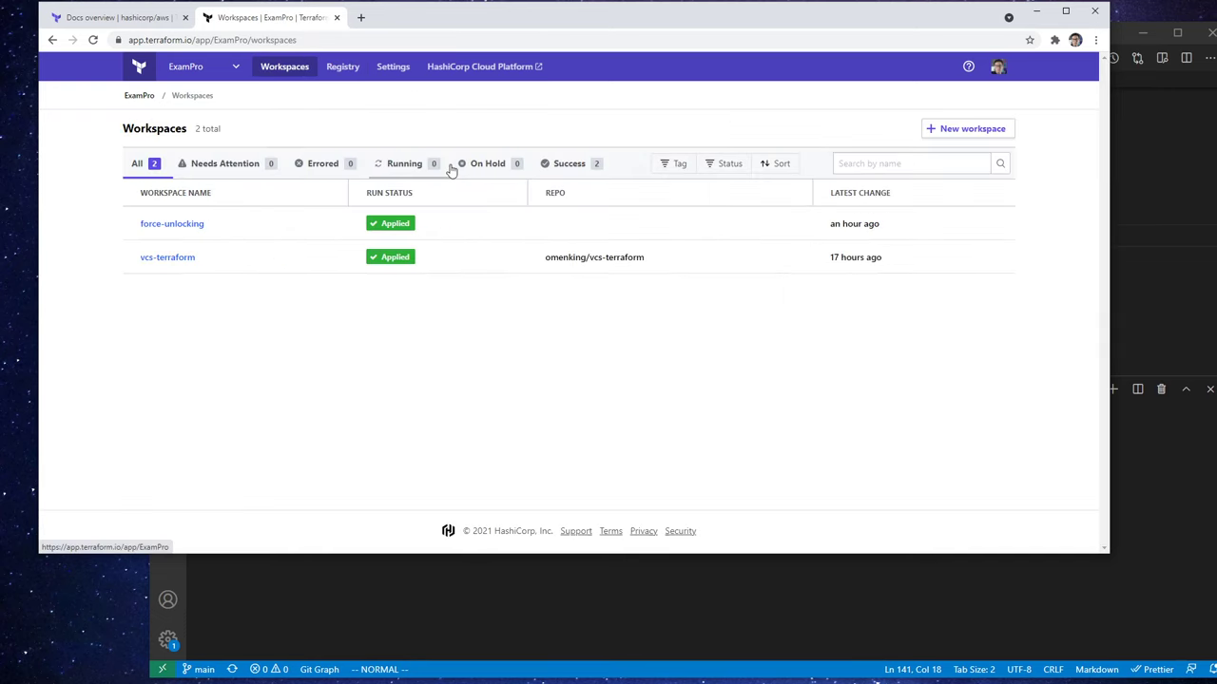
{"action": "left_click", "coordinate": [344, 68]}
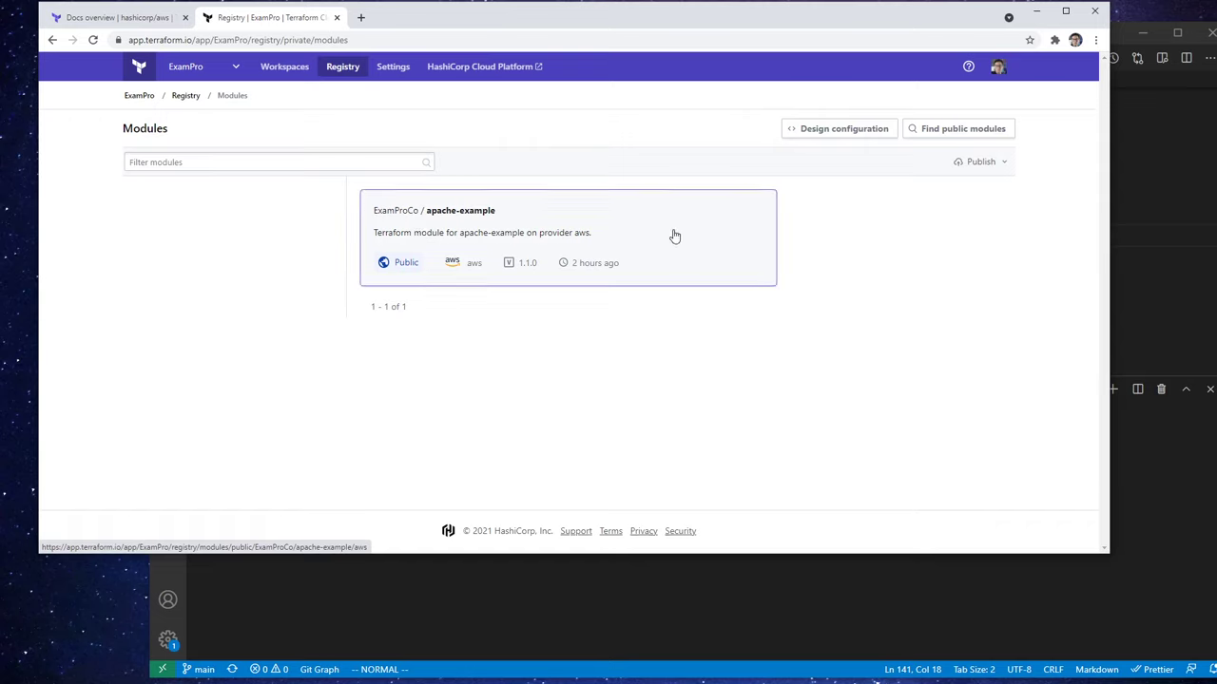
{"action": "left_click", "coordinate": [989, 161]}
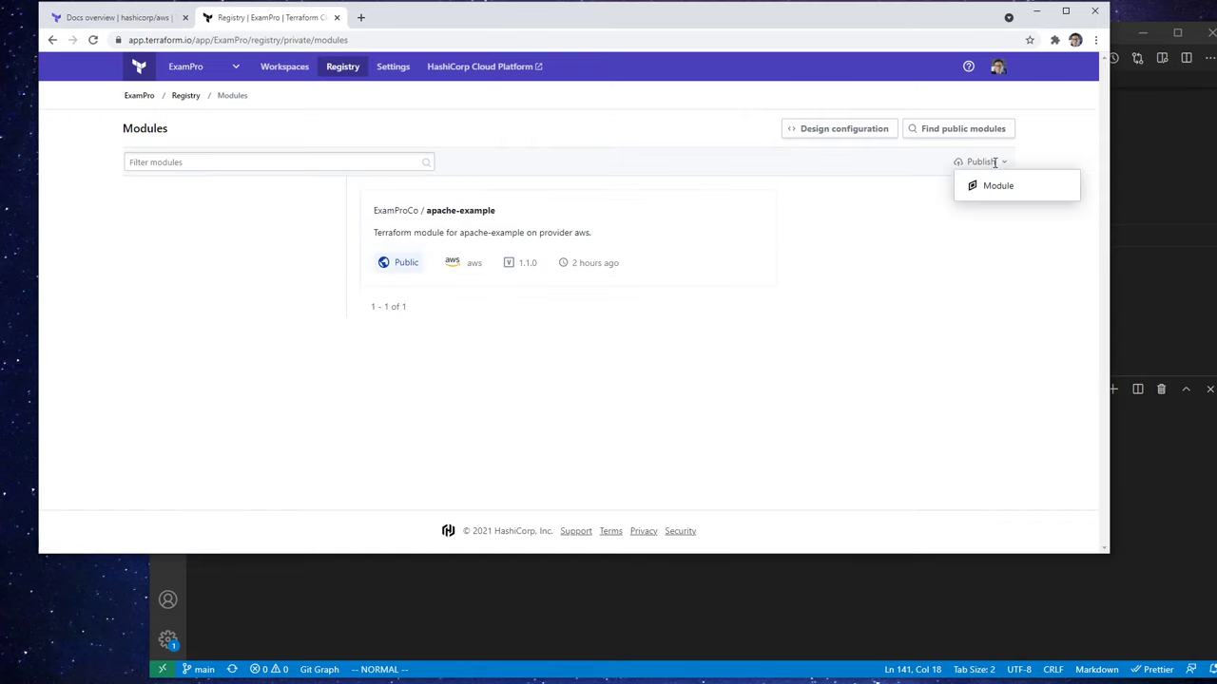
{"action": "left_click", "coordinate": [993, 186]}
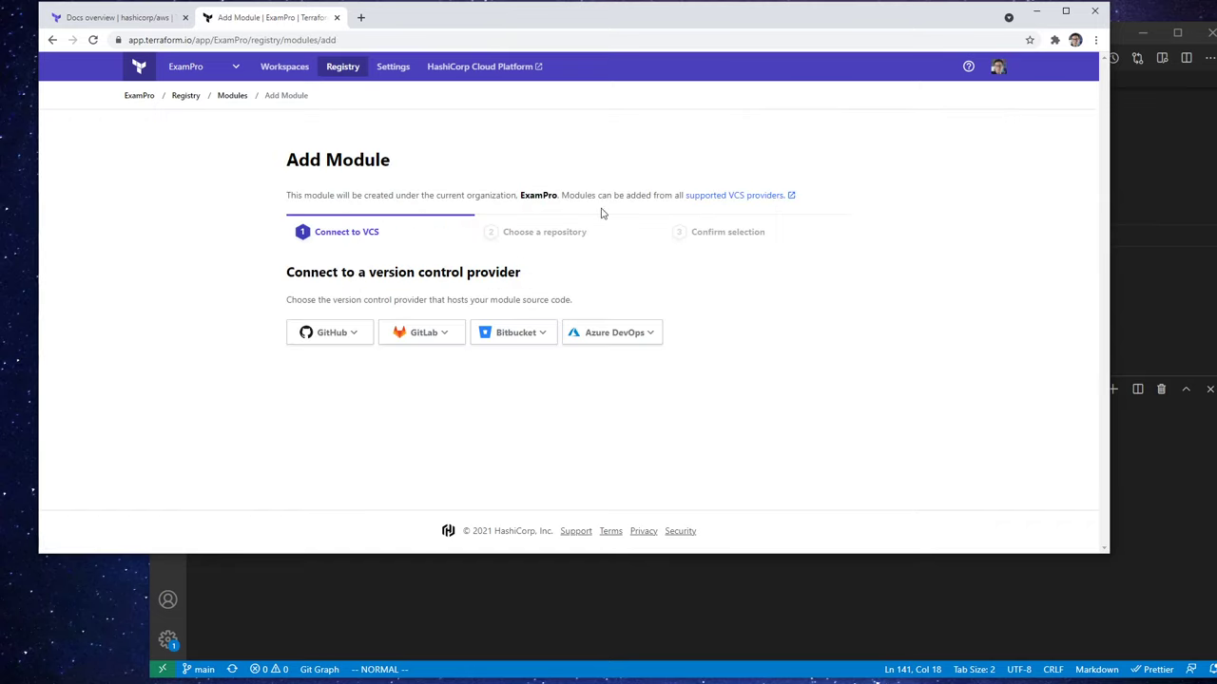
{"action": "left_click", "coordinate": [342, 338]}
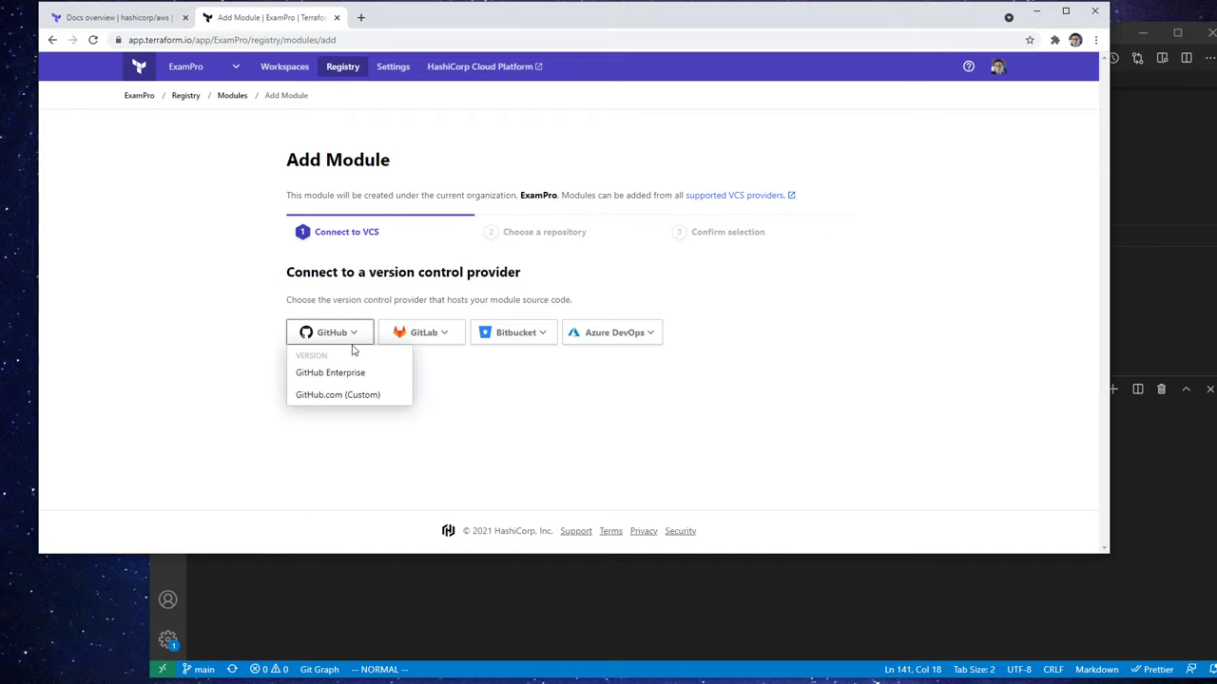
{"action": "left_click", "coordinate": [378, 394]}
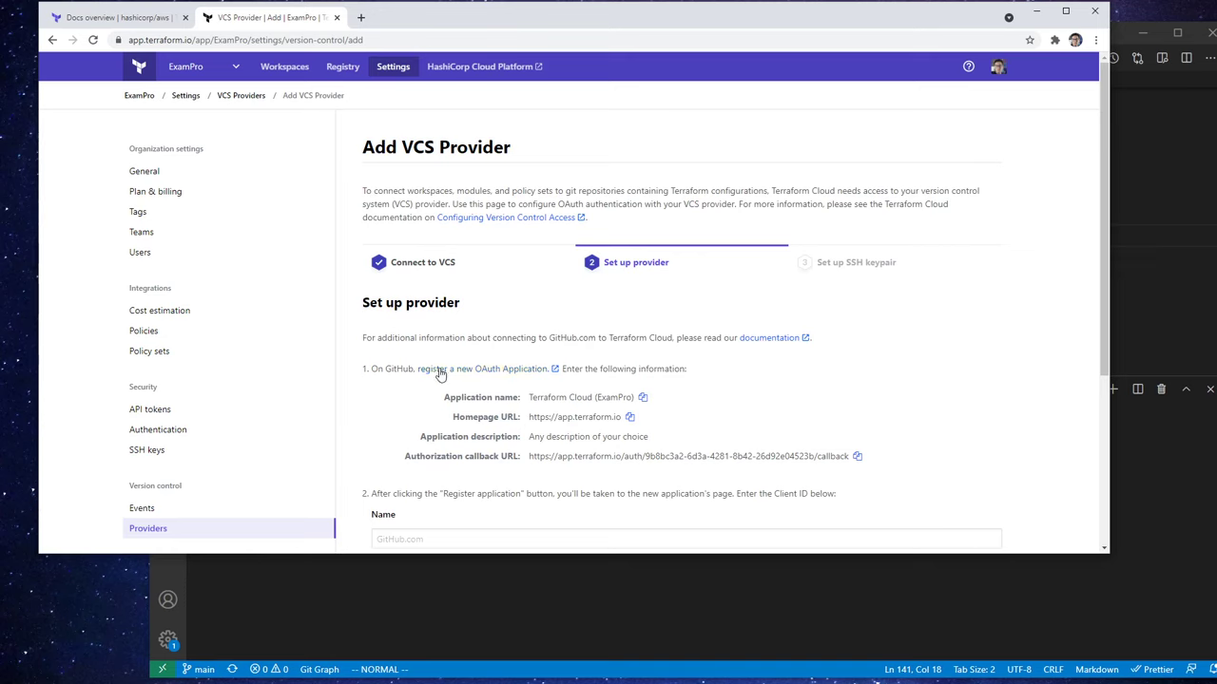
Examine the OAuth application details and the name, client ID and client secret fields for the GitHub provider, and cancel the setup
{"action": "scroll", "coordinate": [447, 371], "scroll_direction": "down", "scroll_amount": 2}
{"action": "left_click", "coordinate": [465, 348]}
{"action": "scroll", "coordinate": [452, 343], "scroll_direction": "down", "scroll_amount": 1}
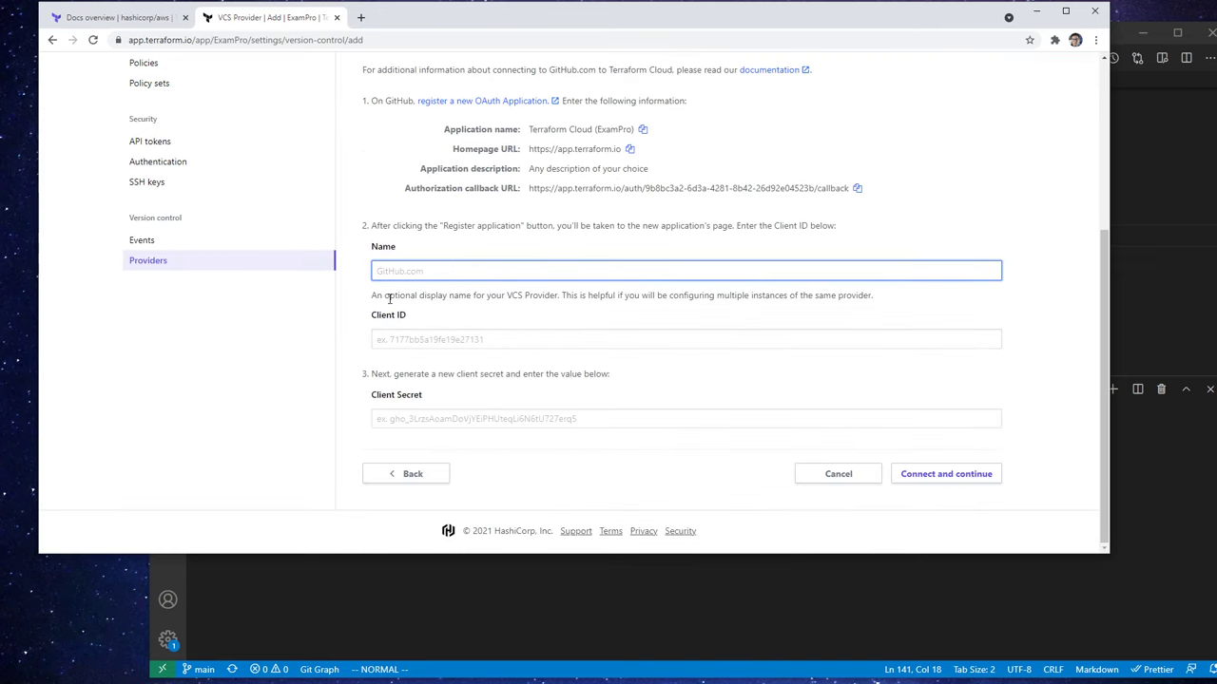
{"action": "left_click_drag", "start_coordinate": [422, 294], "coordinate": [586, 299]}
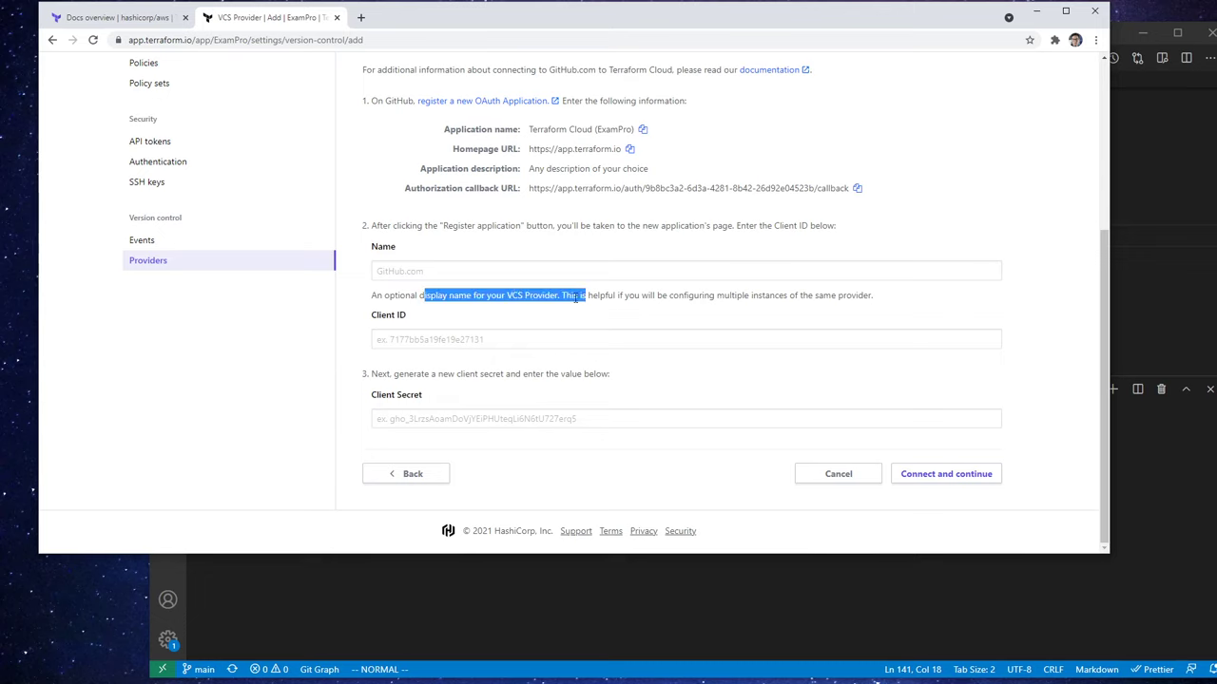
{"action": "left_click", "coordinate": [449, 336]}
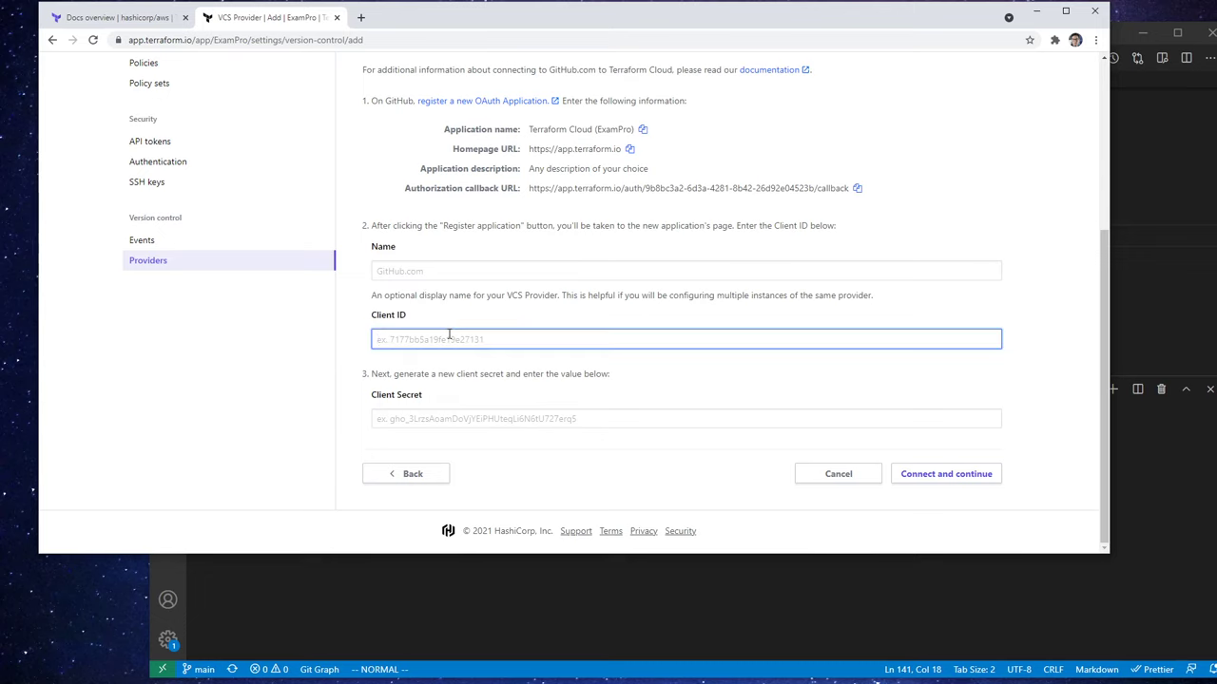
{"action": "scroll", "coordinate": [449, 349], "scroll_direction": "up", "scroll_amount": 2}
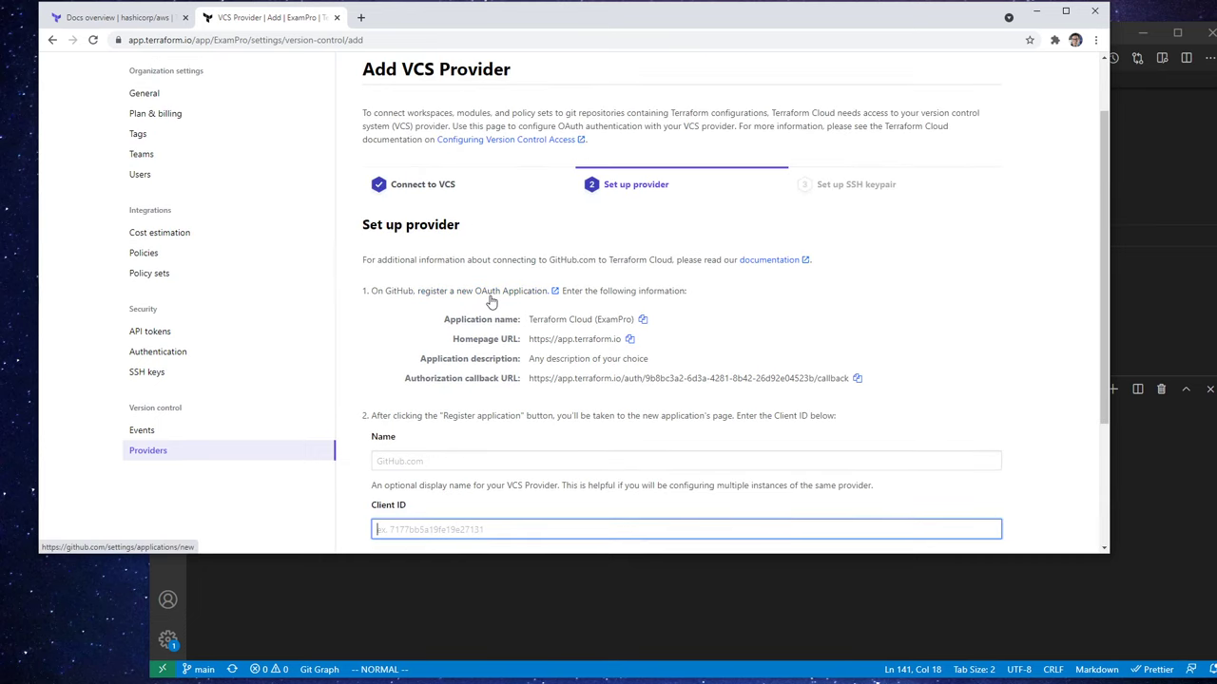
{"action": "left_click", "coordinate": [884, 185]}
{"action": "scroll", "coordinate": [893, 236], "scroll_direction": "down", "scroll_amount": 2}
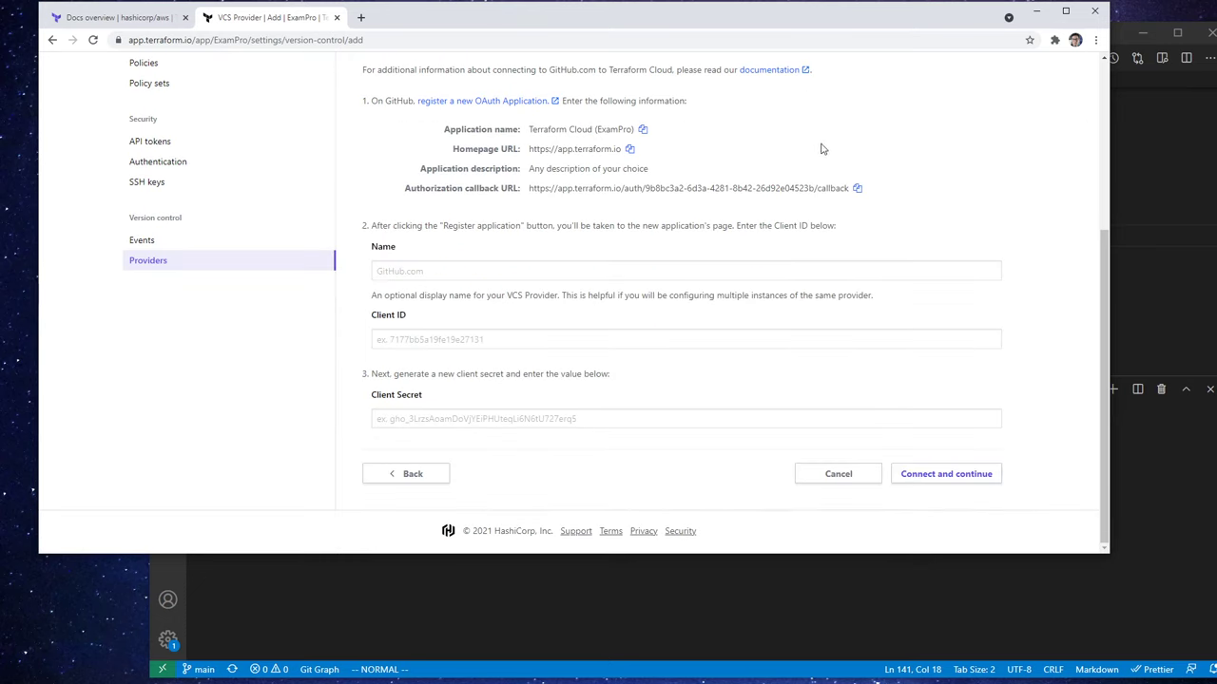
{"action": "left_click", "coordinate": [839, 473]}
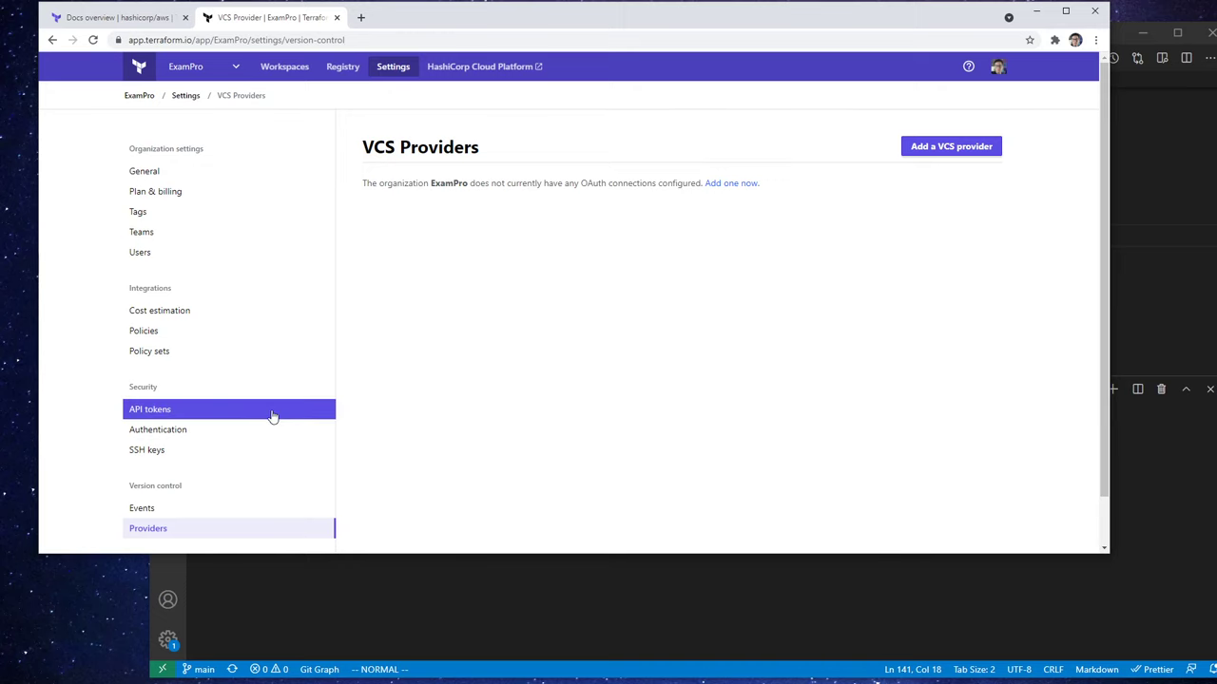
Open apache-example from the organization's registry modules and view its module management options
{"action": "left_click", "coordinate": [357, 73]}
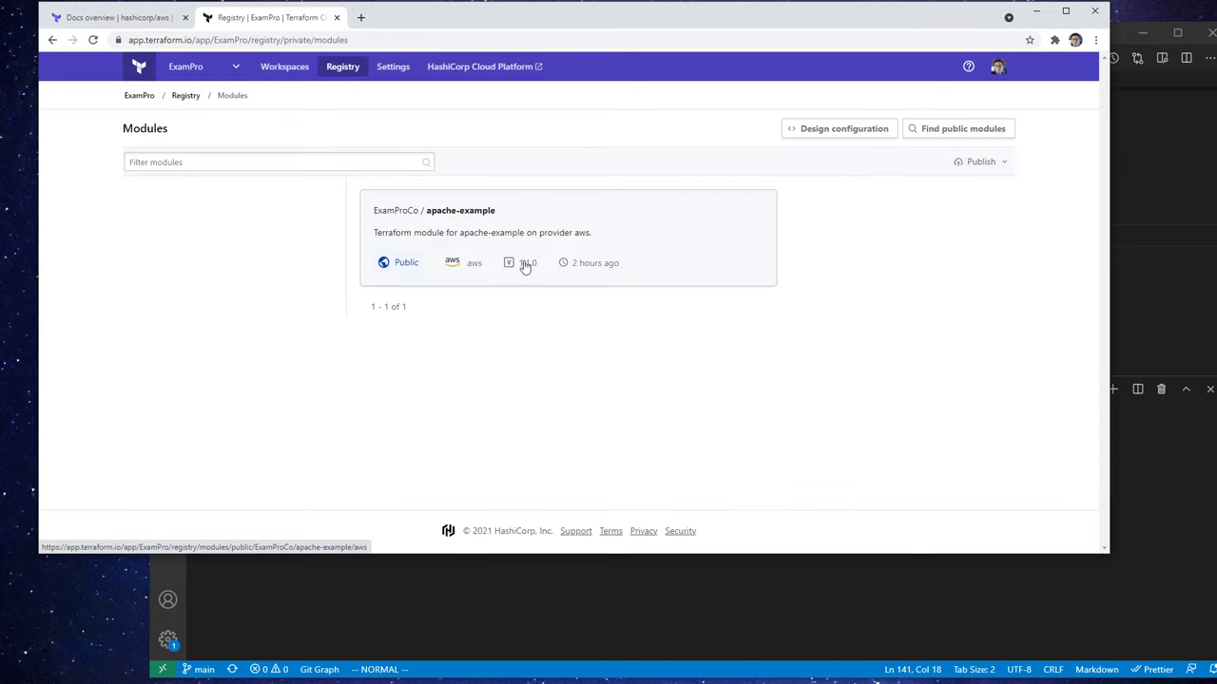
{"action": "left_click", "coordinate": [569, 244]}
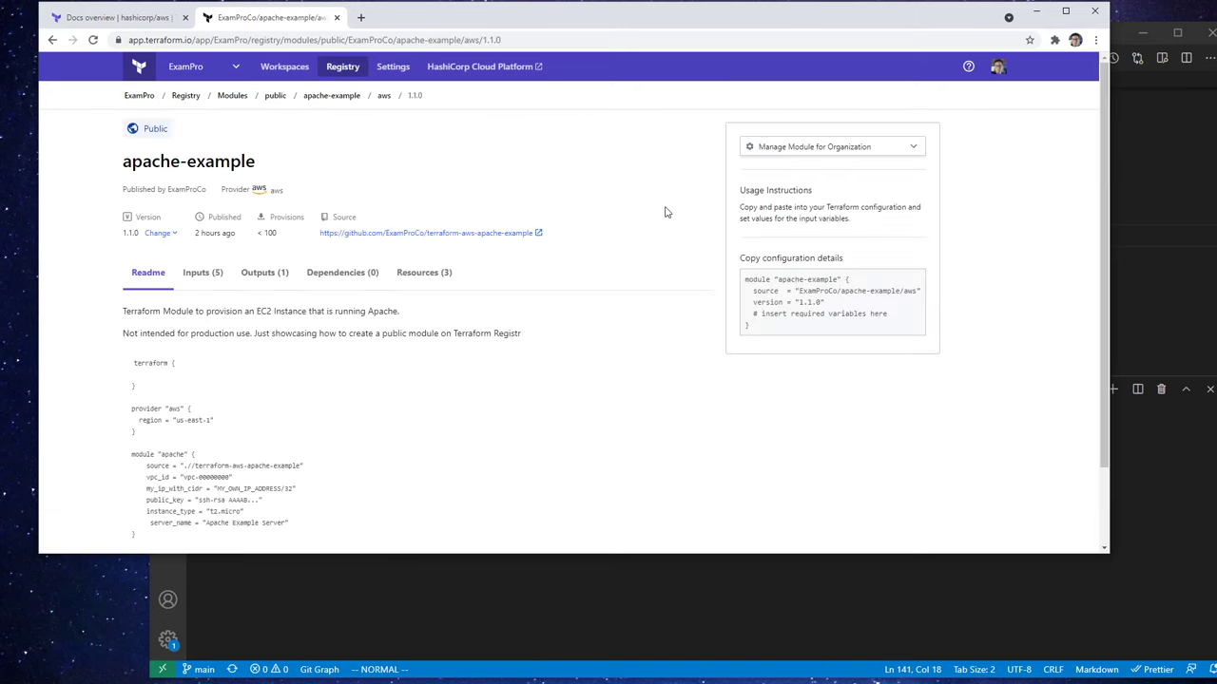
{"action": "left_click", "coordinate": [794, 148]}
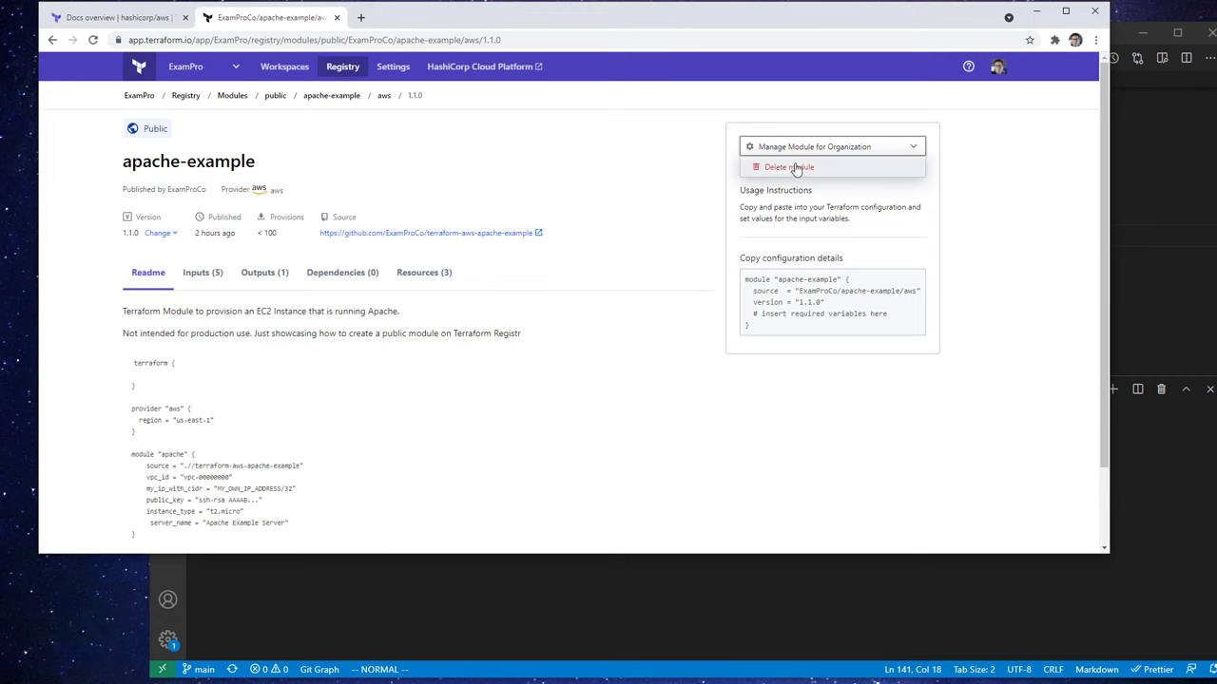
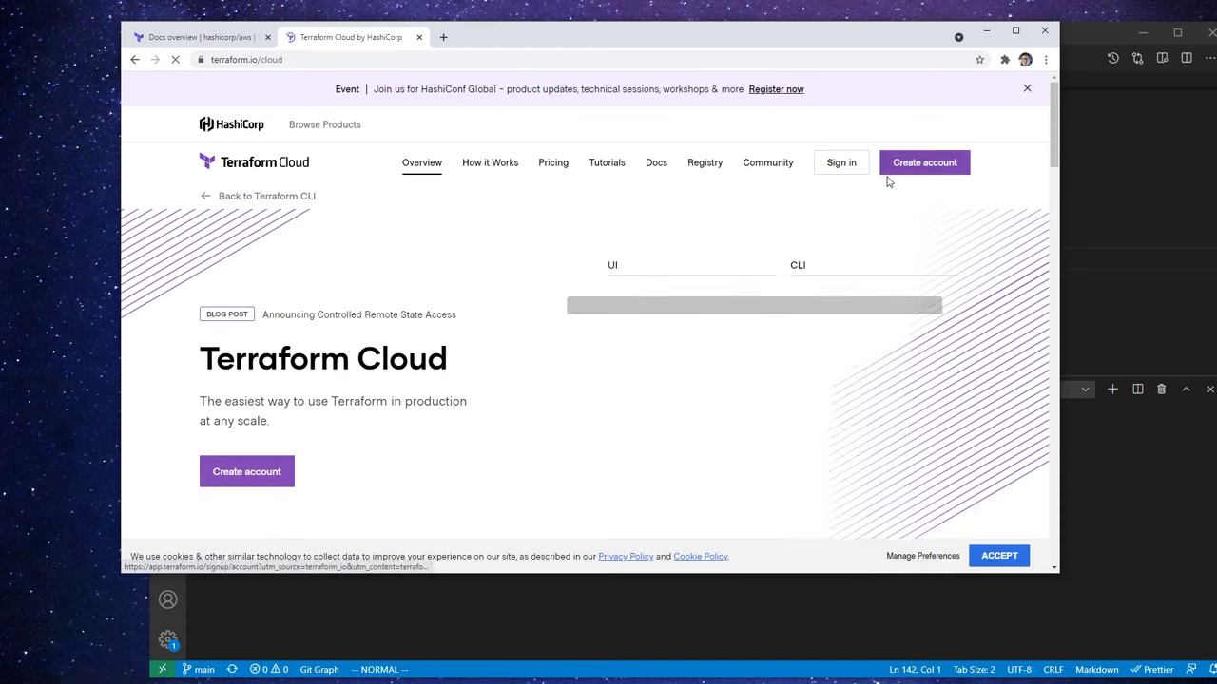
Sign in to Terraform Cloud, widen the browser window, and open the force-unlocking workspace
{"action": "left_click_drag", "start_coordinate": [618, 44], "coordinate": [585, 32]}
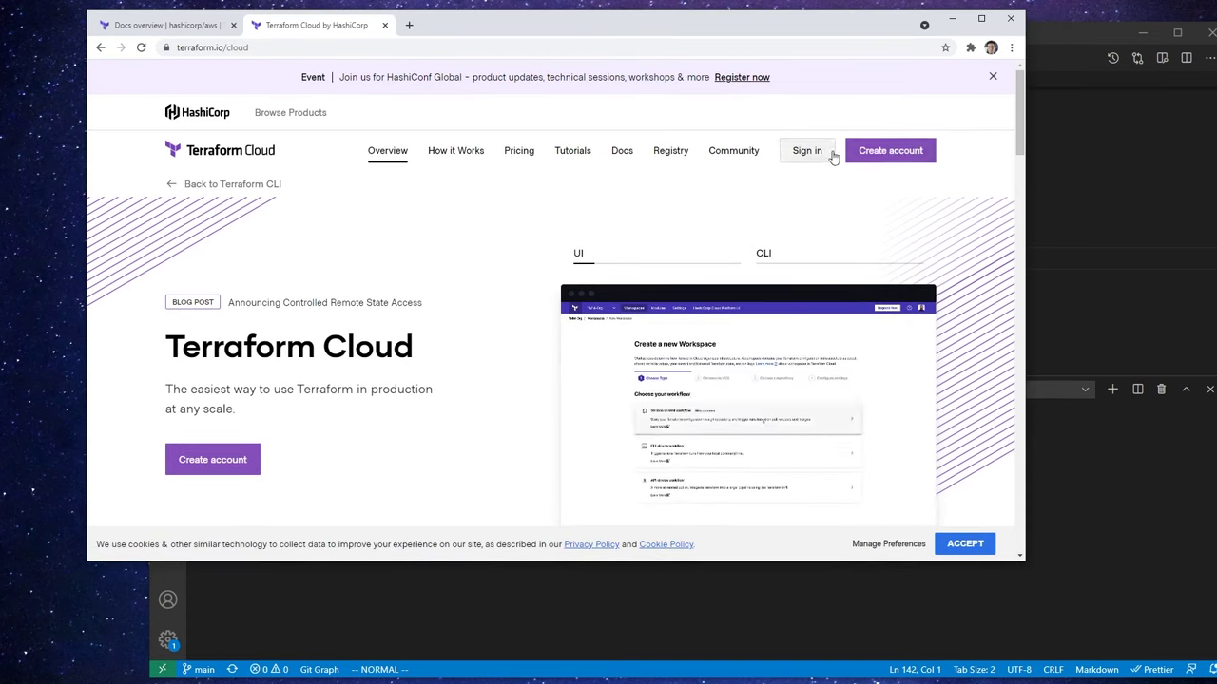
{"action": "left_click", "coordinate": [807, 150]}
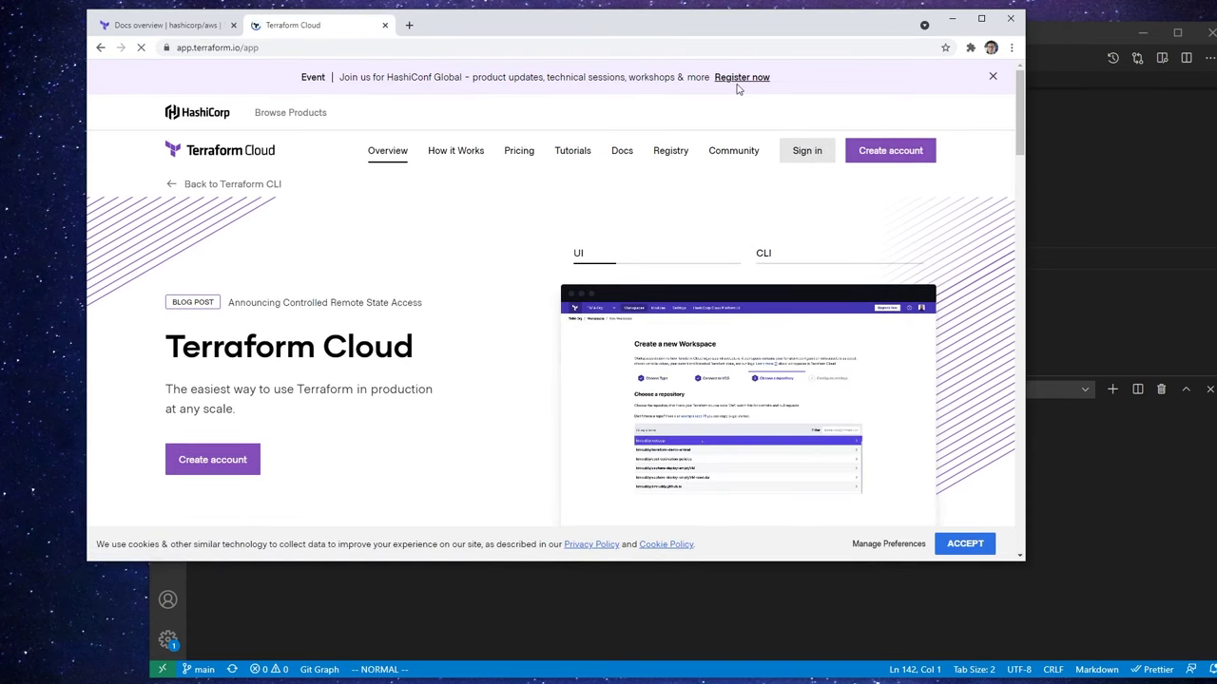
{"action": "left_click_drag", "start_coordinate": [752, 29], "coordinate": [703, 22]}
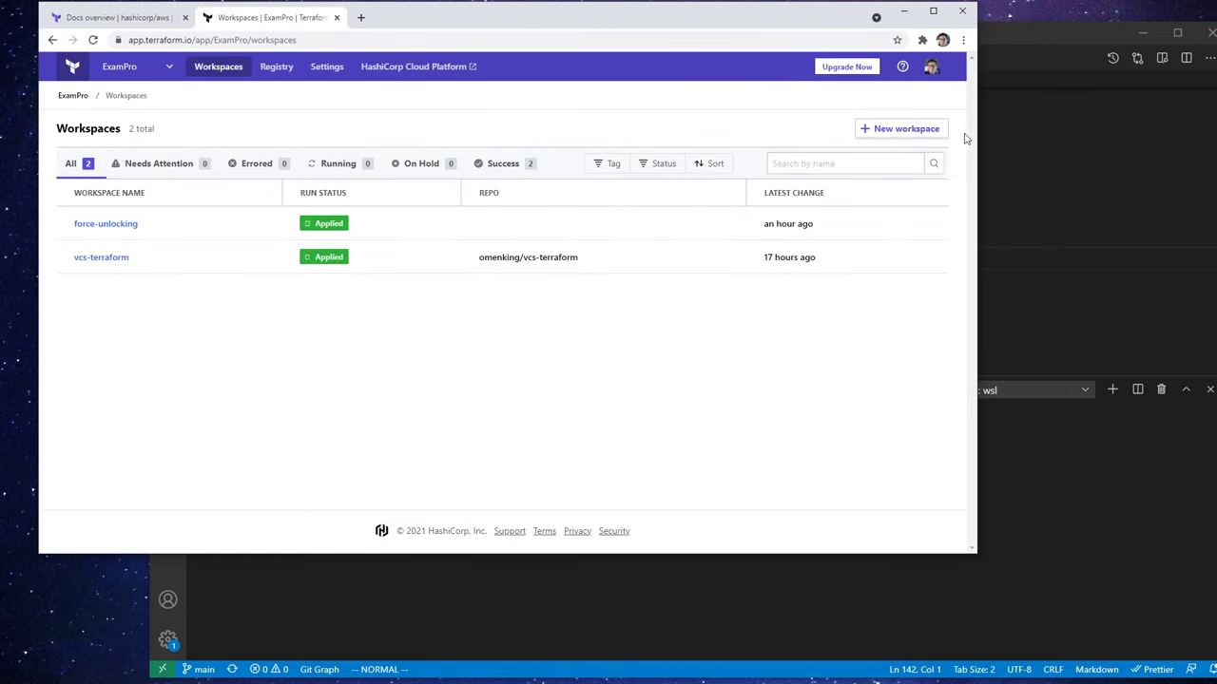
{"action": "left_click_drag", "start_coordinate": [977, 141], "coordinate": [1108, 143]}
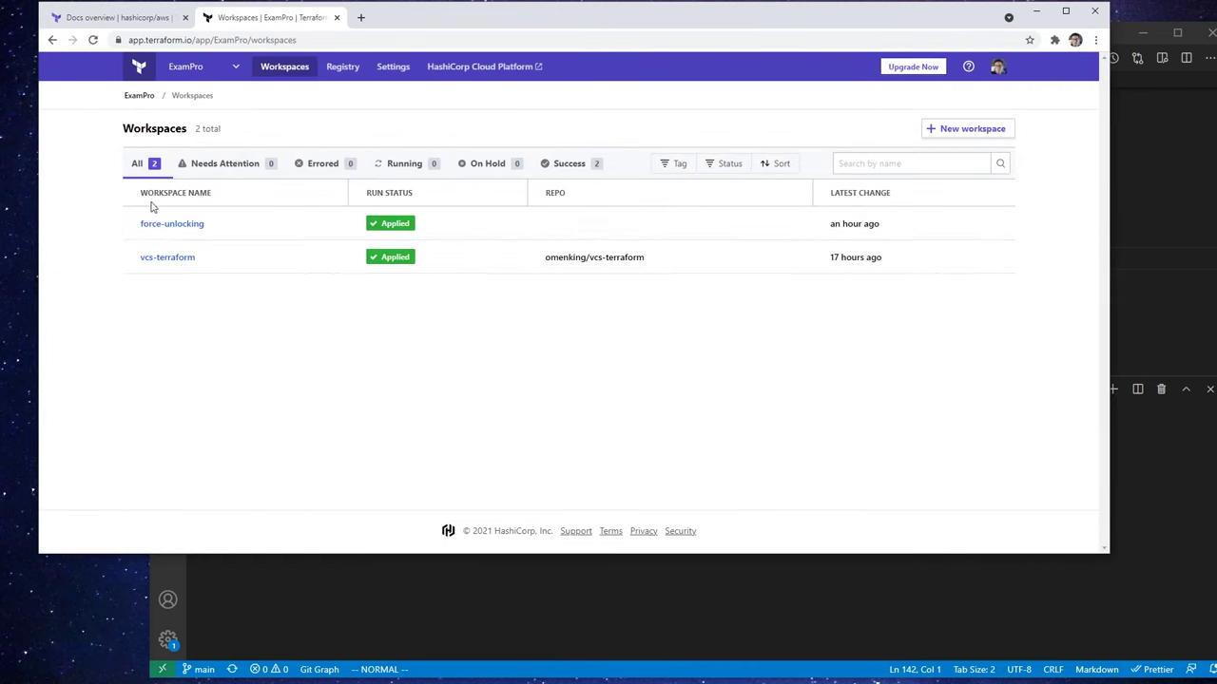
{"action": "left_click", "coordinate": [181, 226]}
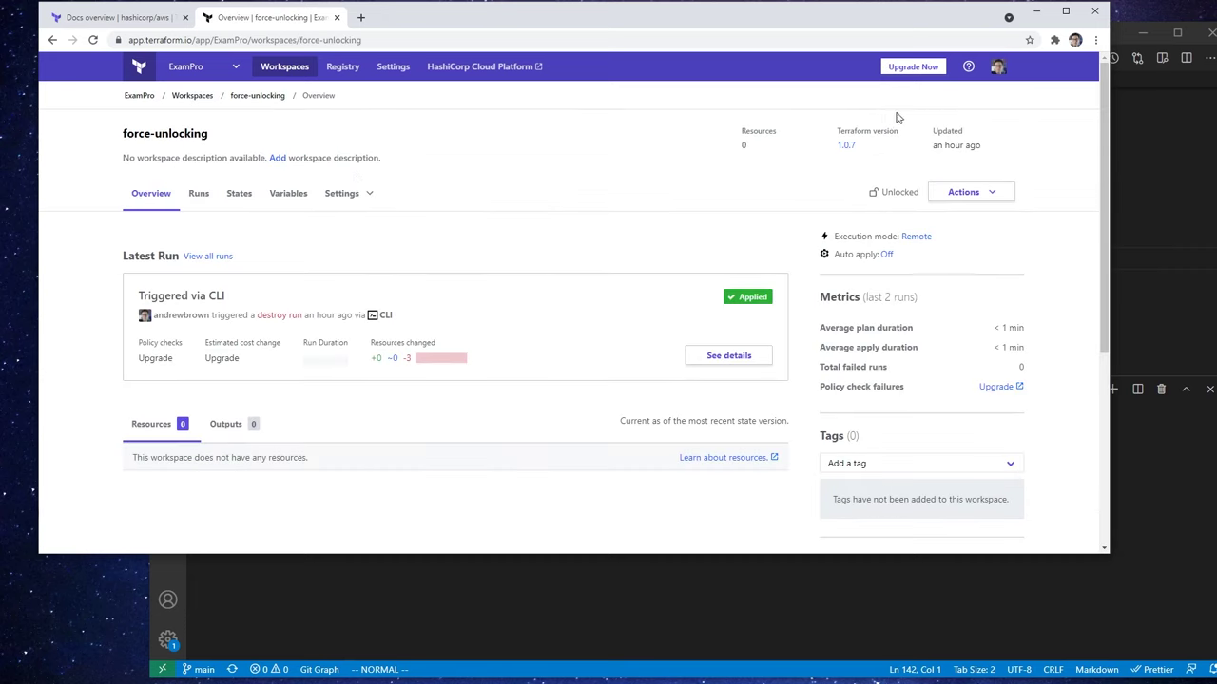
Open the account's user settings and review the profile and organization membership pages
{"action": "left_click", "coordinate": [988, 76]}
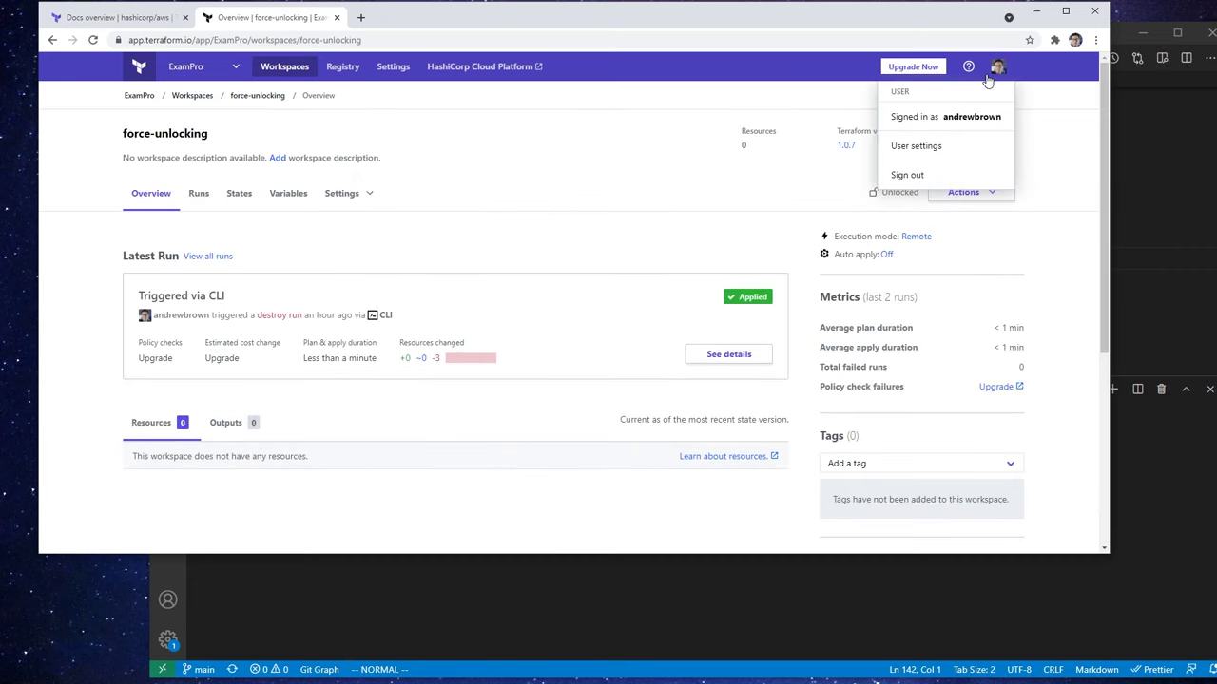
{"action": "left_click", "coordinate": [913, 147]}
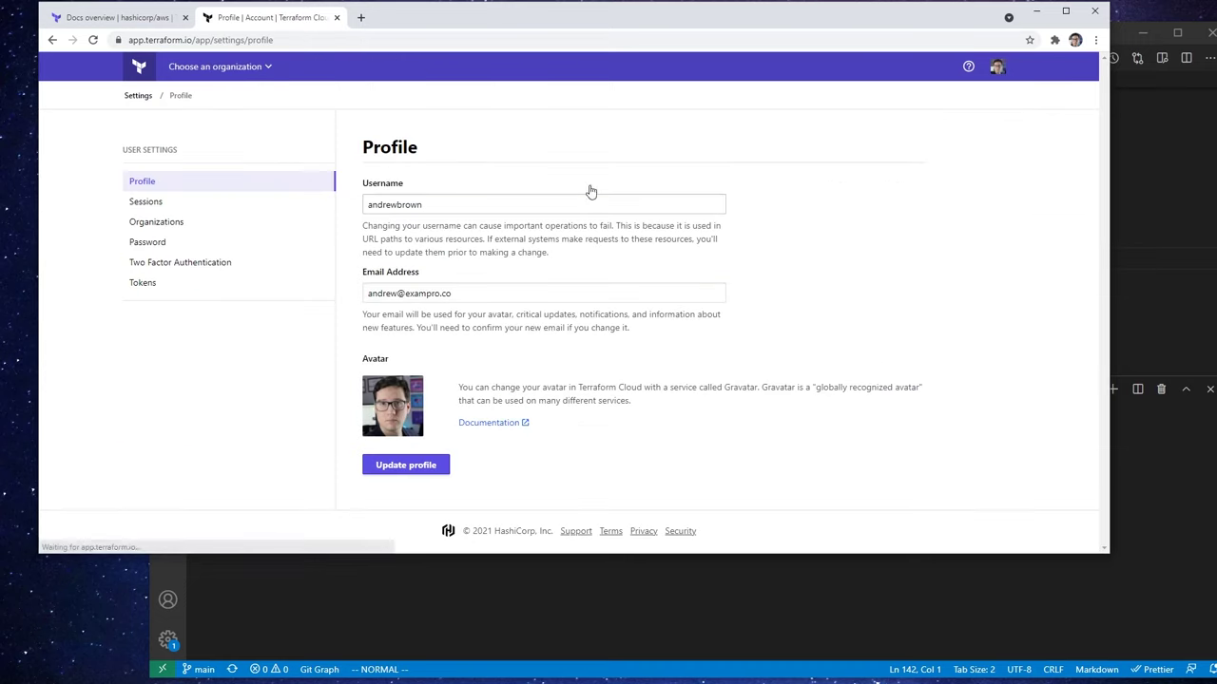
{"action": "left_click", "coordinate": [186, 223]}
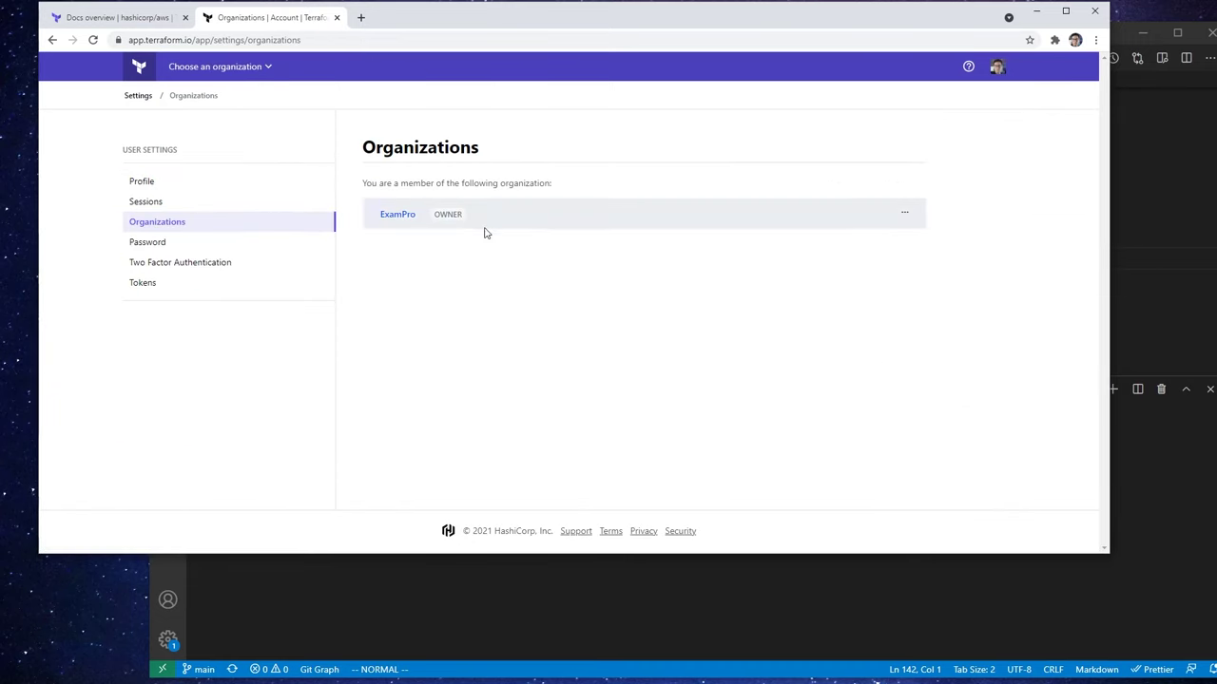
{"action": "left_click", "coordinate": [238, 180]}
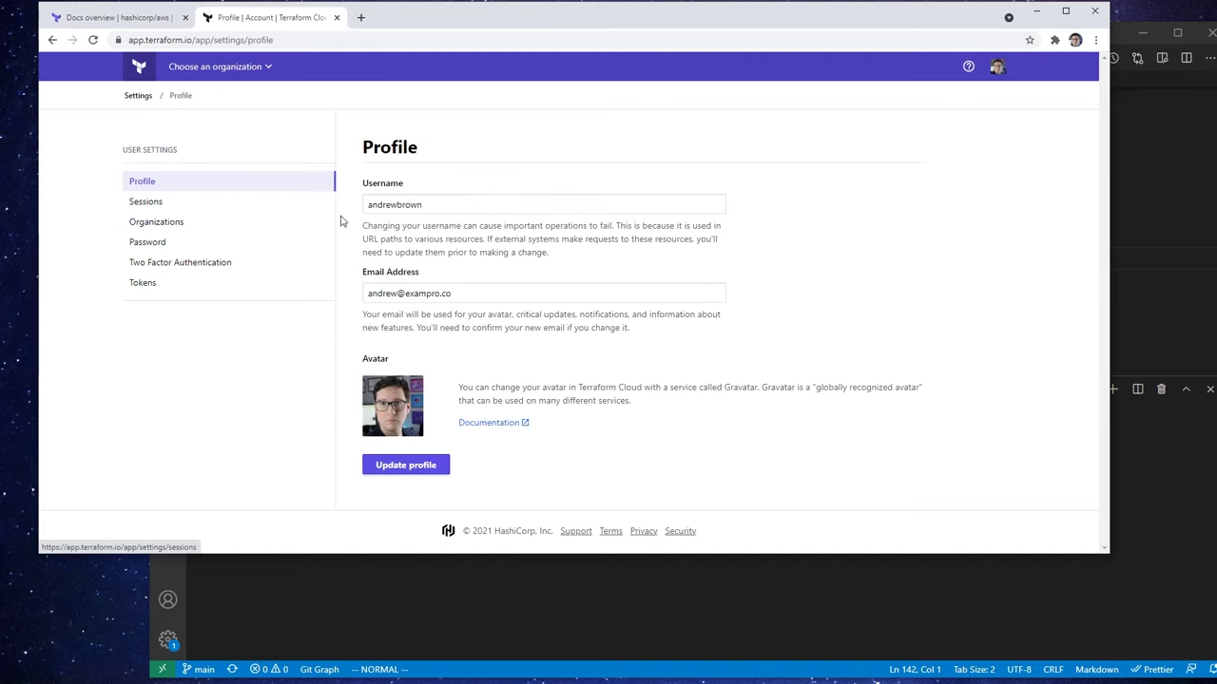
Return to the ExamPro workspaces and view the organization switcher and account options
{"action": "left_click", "coordinate": [139, 67]}
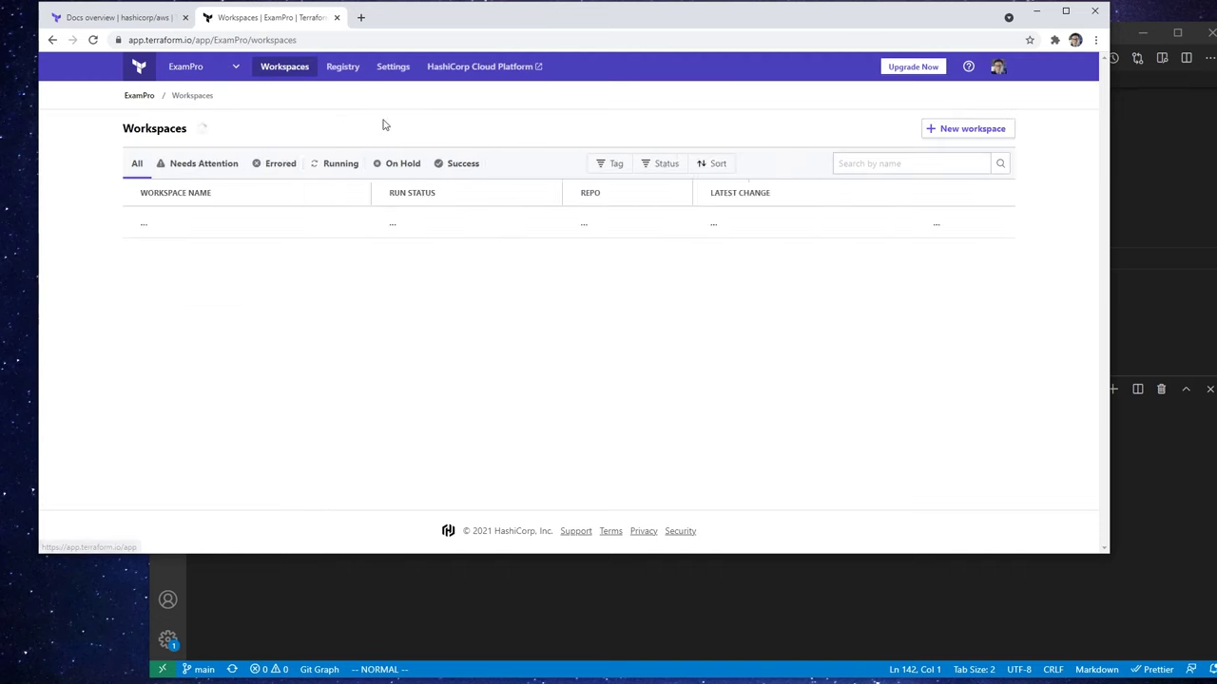
{"action": "left_click", "coordinate": [236, 67]}
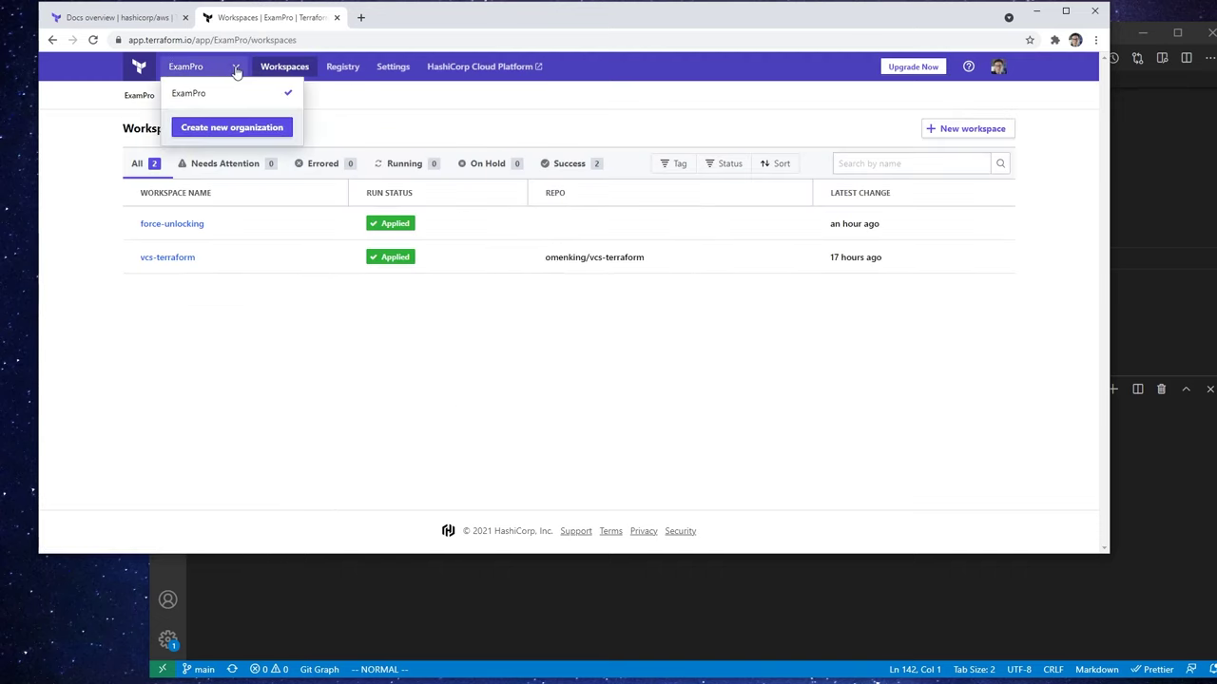
{"action": "left_click", "coordinate": [219, 84]}
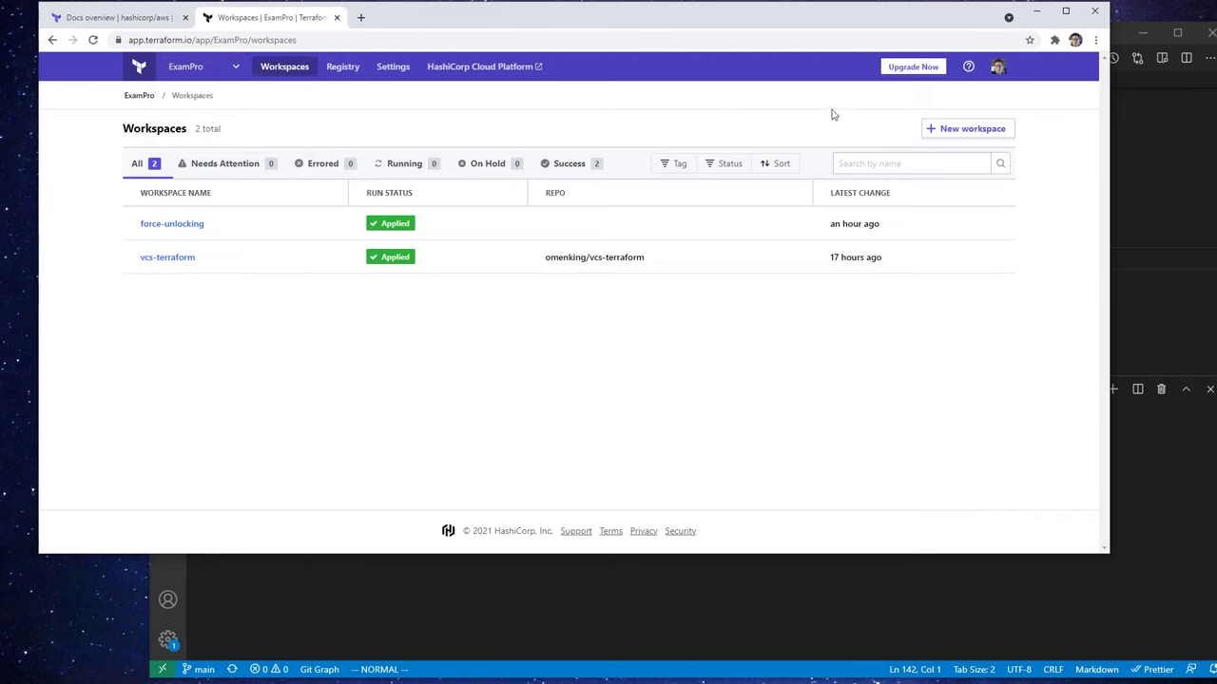
{"action": "left_click", "coordinate": [997, 68]}
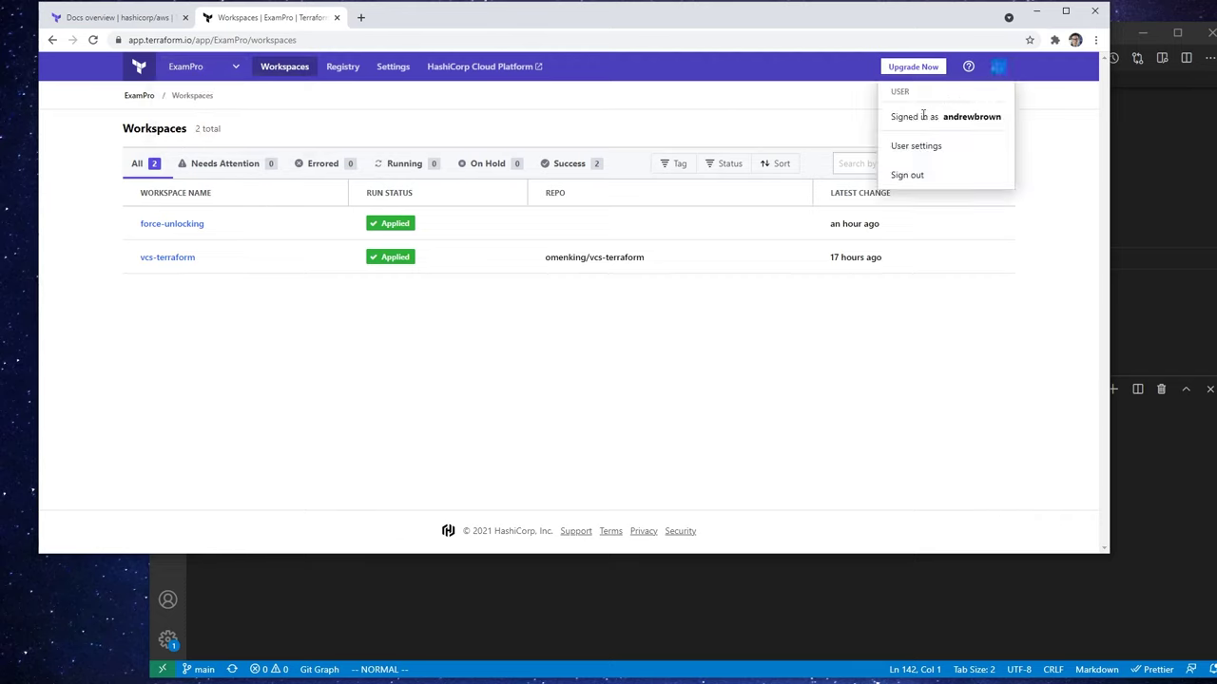
{"action": "left_click", "coordinate": [796, 112]}
Open the ExamPro organization's settings and view its teams and users
{"action": "left_click", "coordinate": [386, 72]}
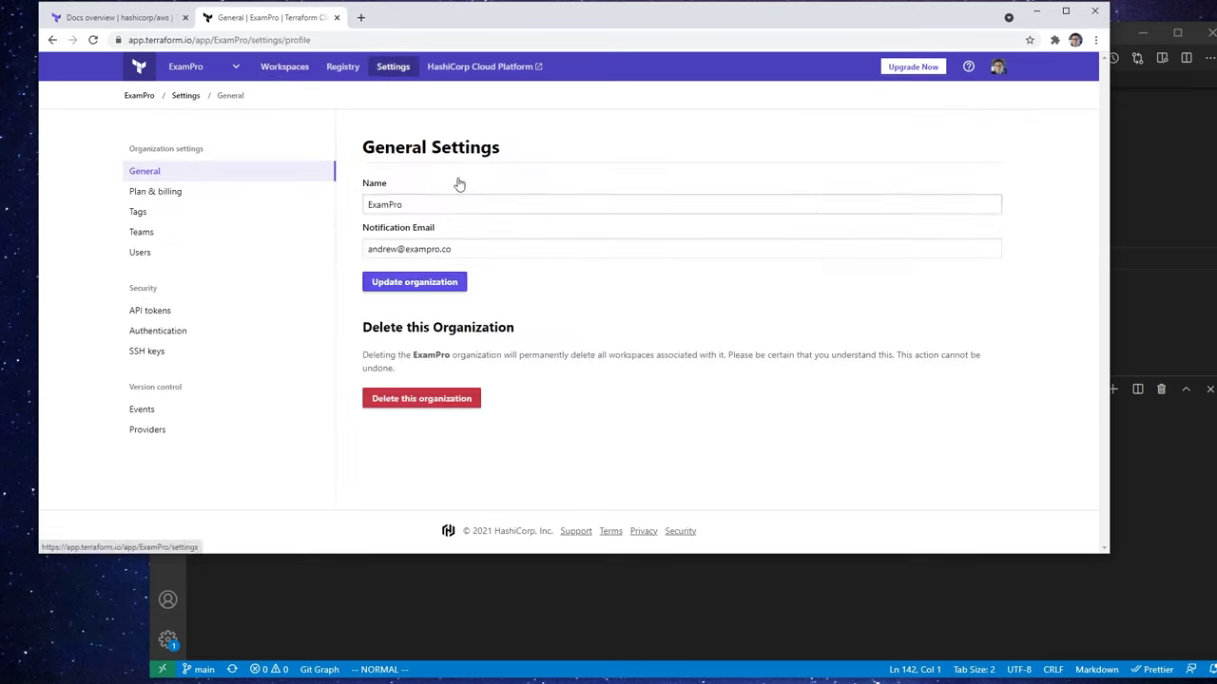
{"action": "left_click", "coordinate": [217, 238]}
{"action": "left_click", "coordinate": [229, 252]}
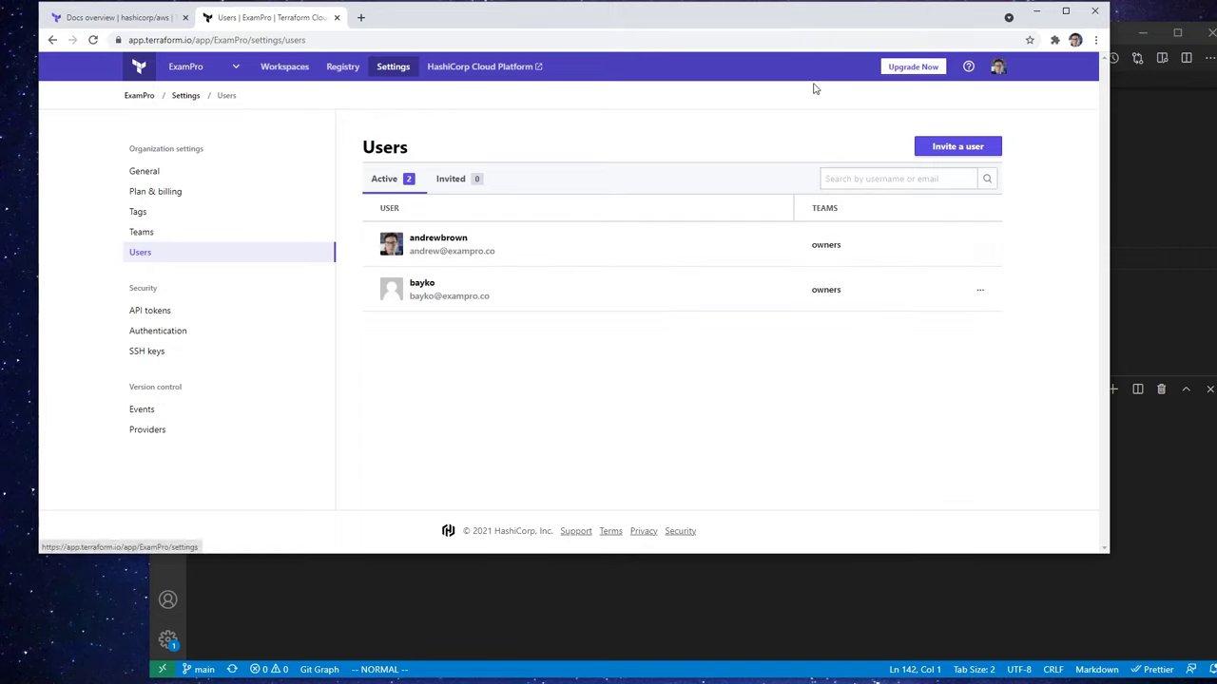
Switch the organization to the Trial Plan by starting the free trial
{"action": "left_click", "coordinate": [916, 68]}
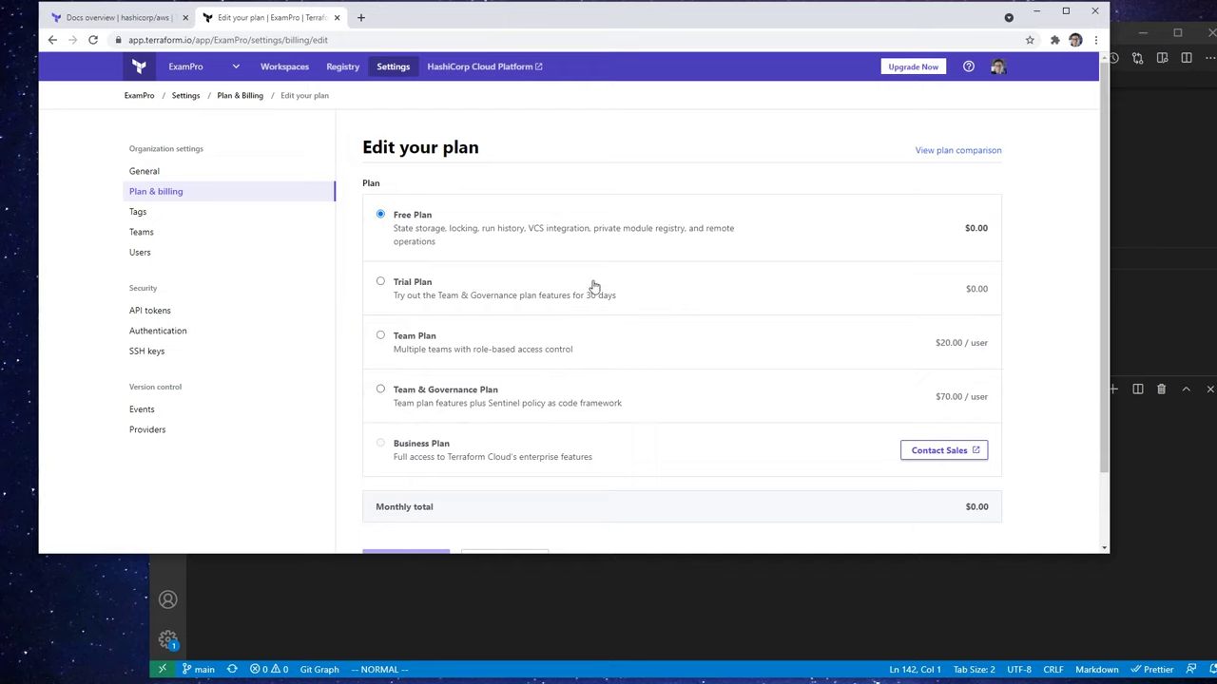
{"action": "left_click", "coordinate": [419, 287]}
{"action": "scroll", "coordinate": [438, 342], "scroll_direction": "down", "scroll_amount": 2}
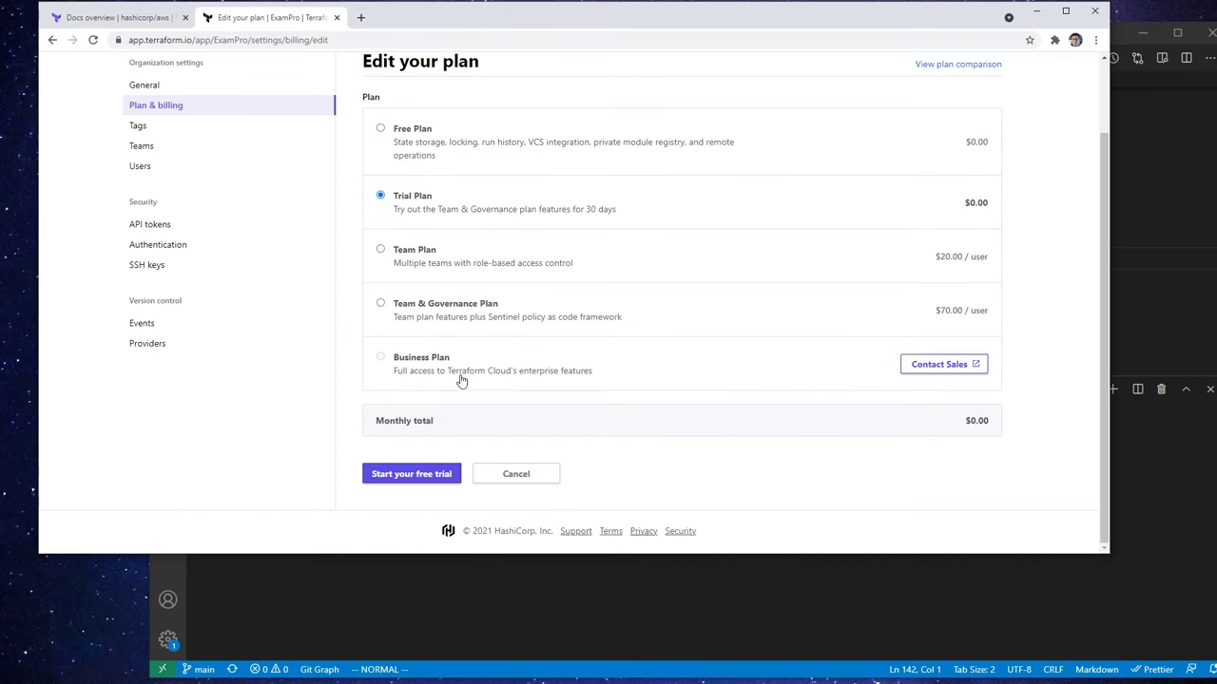
{"action": "left_click", "coordinate": [452, 472]}
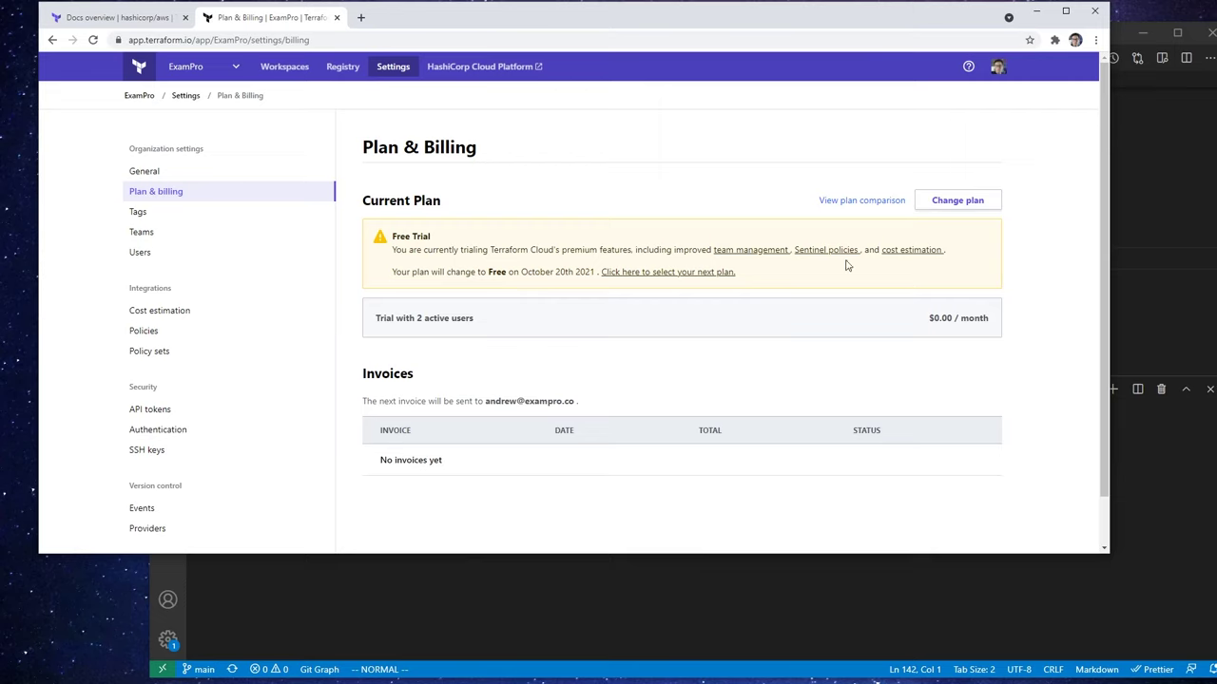
Open team management for the organization and create a new team named developers
{"action": "left_click", "coordinate": [783, 259]}
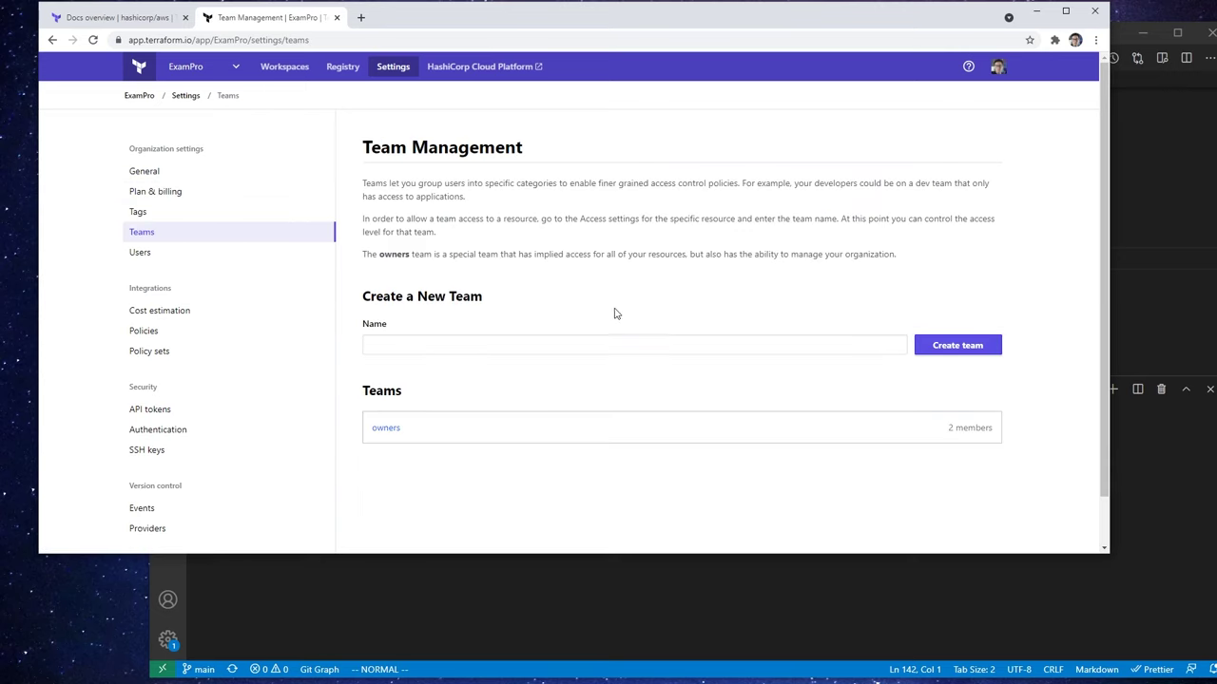
{"action": "scroll", "coordinate": [586, 322], "scroll_direction": "down", "scroll_amount": 1}
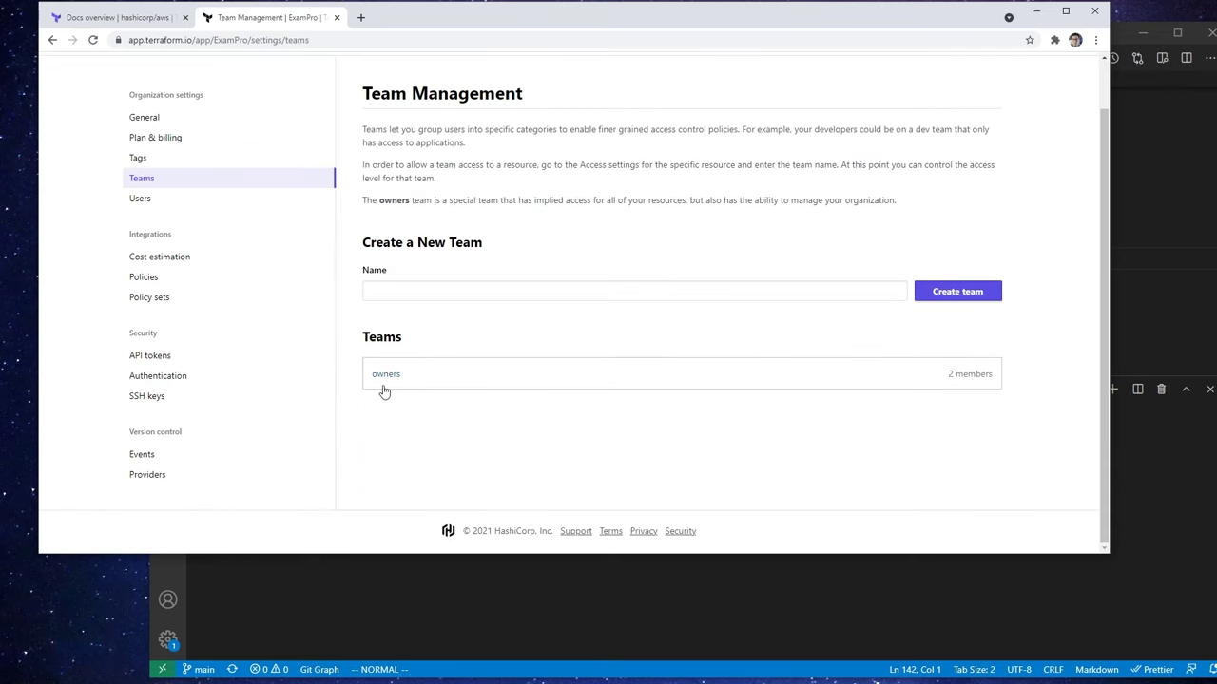
{"action": "left_click", "coordinate": [980, 297]}
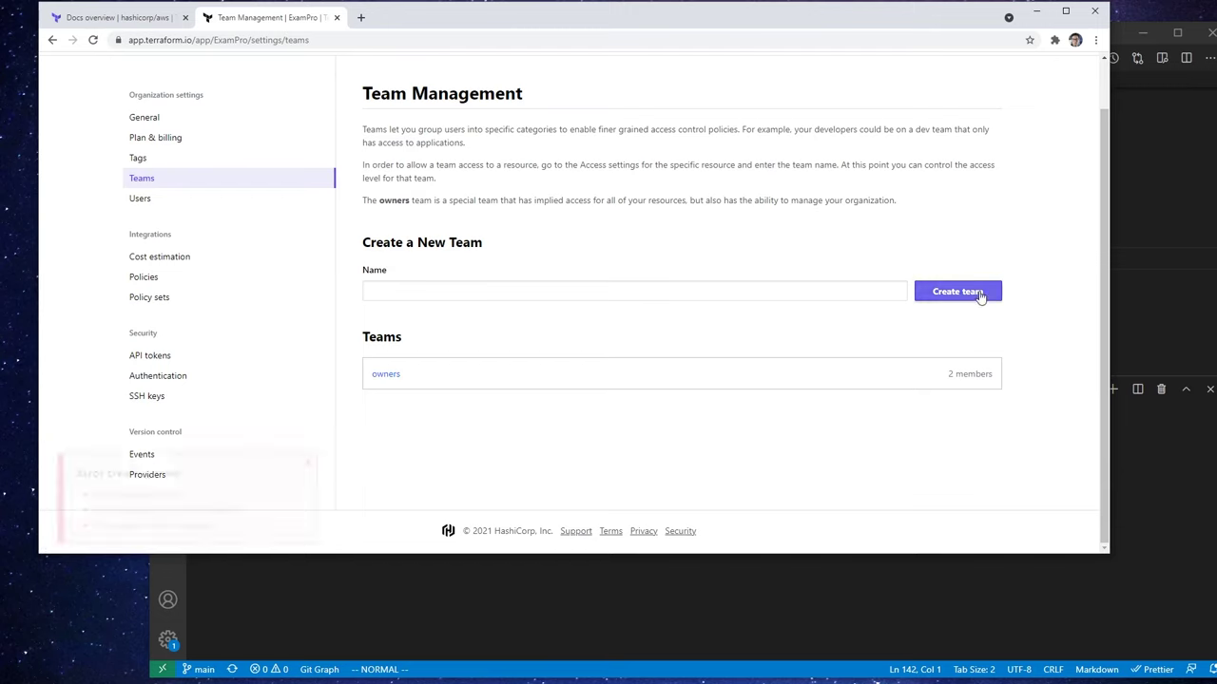
{"action": "left_click", "coordinate": [717, 293]}
{"action": "type", "text": "d"}
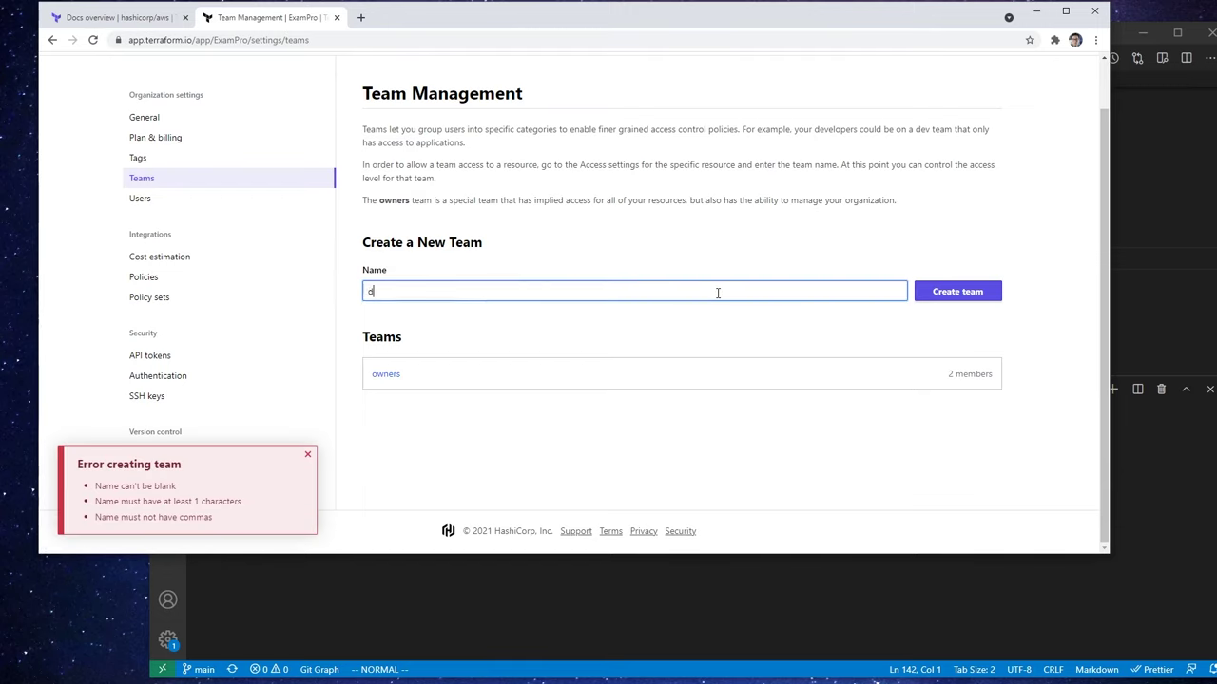
{"action": "type", "text": "evelopers"}
{"action": "left_click", "coordinate": [915, 296]}
Enable Manage Policies, Manage Policy Overrides, Manage Workspaces and Manage VCS Settings in the developers team's organization access
{"action": "scroll", "coordinate": [601, 281], "scroll_direction": "down", "scroll_amount": 3}
{"action": "scroll", "coordinate": [601, 281], "scroll_direction": "up", "scroll_amount": 3}
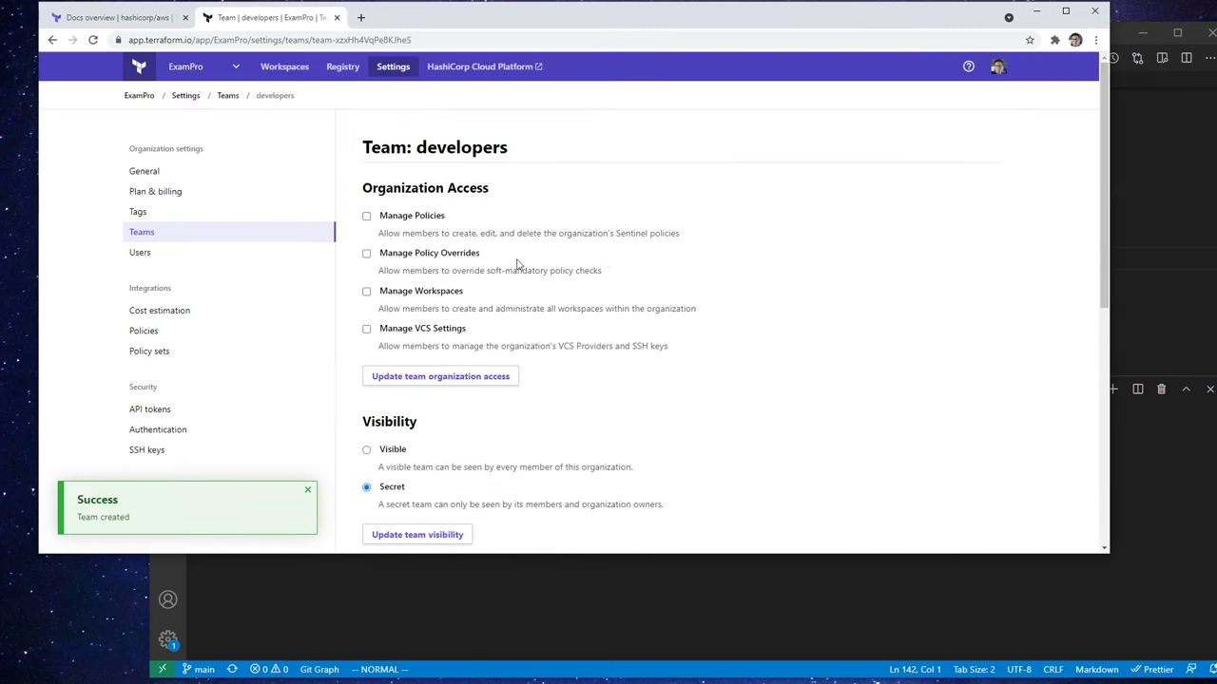
{"action": "left_click", "coordinate": [367, 216]}
{"action": "left_click", "coordinate": [366, 252]}
{"action": "left_click", "coordinate": [366, 290]}
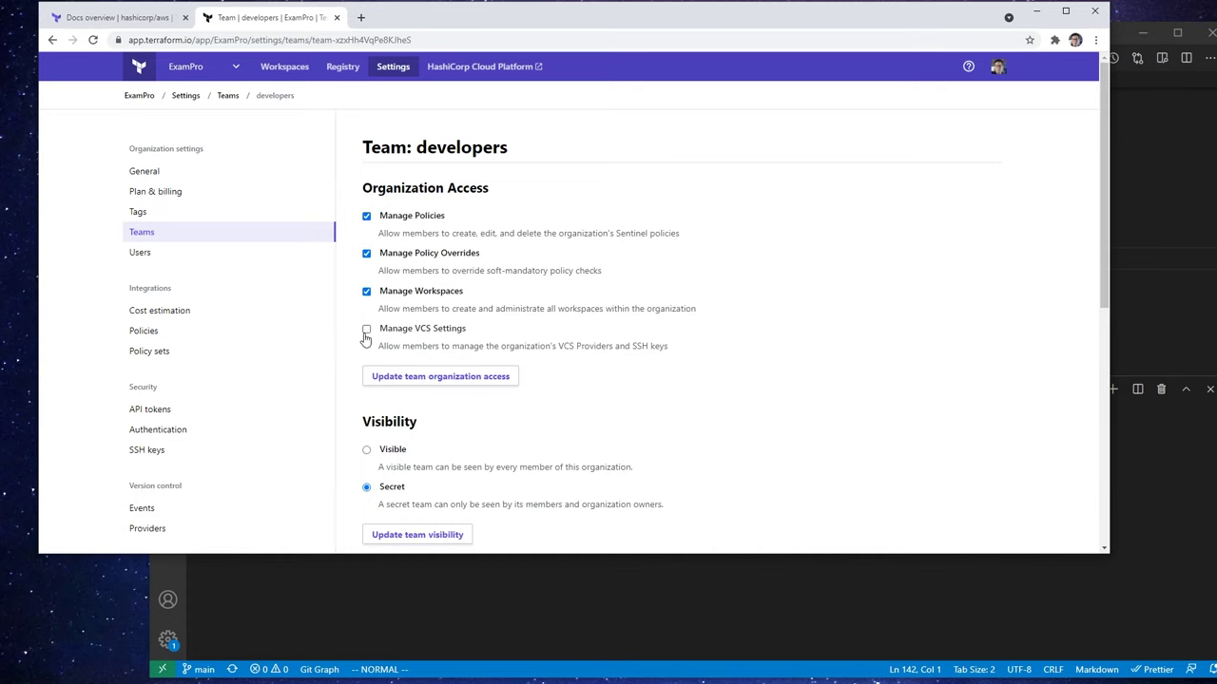
{"action": "left_click", "coordinate": [365, 333]}
Review the team's visibility options, then create a team API token for developers and delete it
{"action": "scroll", "coordinate": [364, 323], "scroll_direction": "down", "scroll_amount": 2}
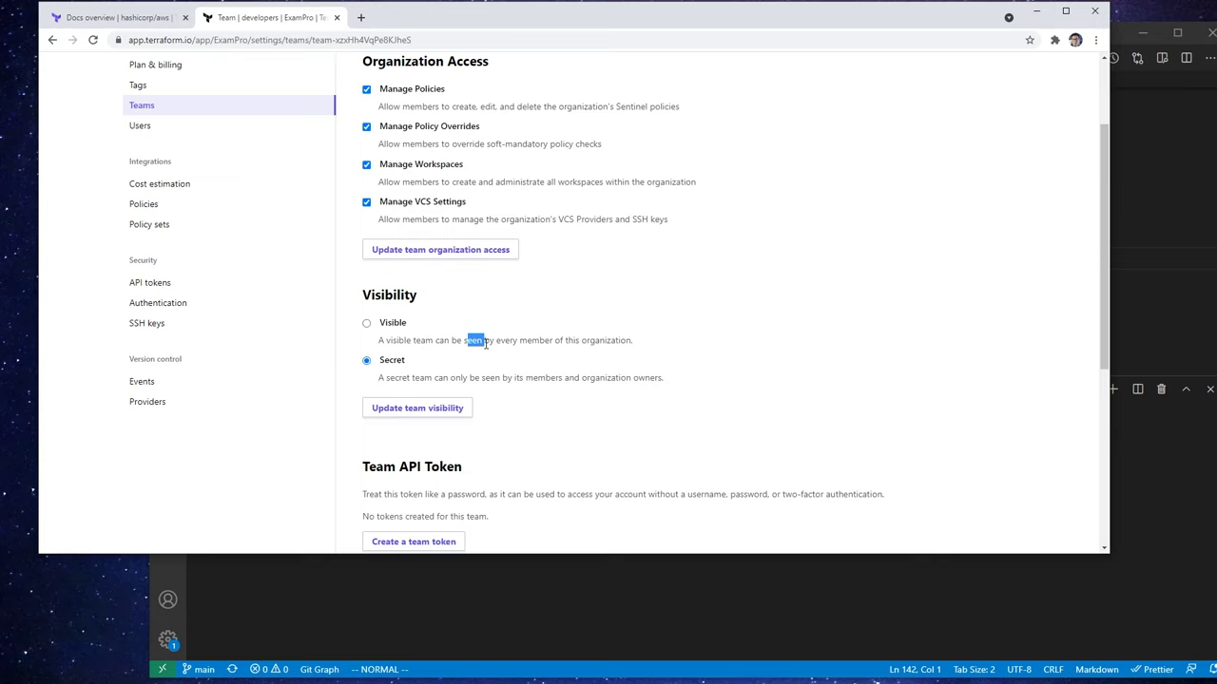
{"action": "left_click_drag", "start_coordinate": [505, 340], "coordinate": [576, 340]}
{"action": "scroll", "coordinate": [478, 378], "scroll_direction": "down", "scroll_amount": 3}
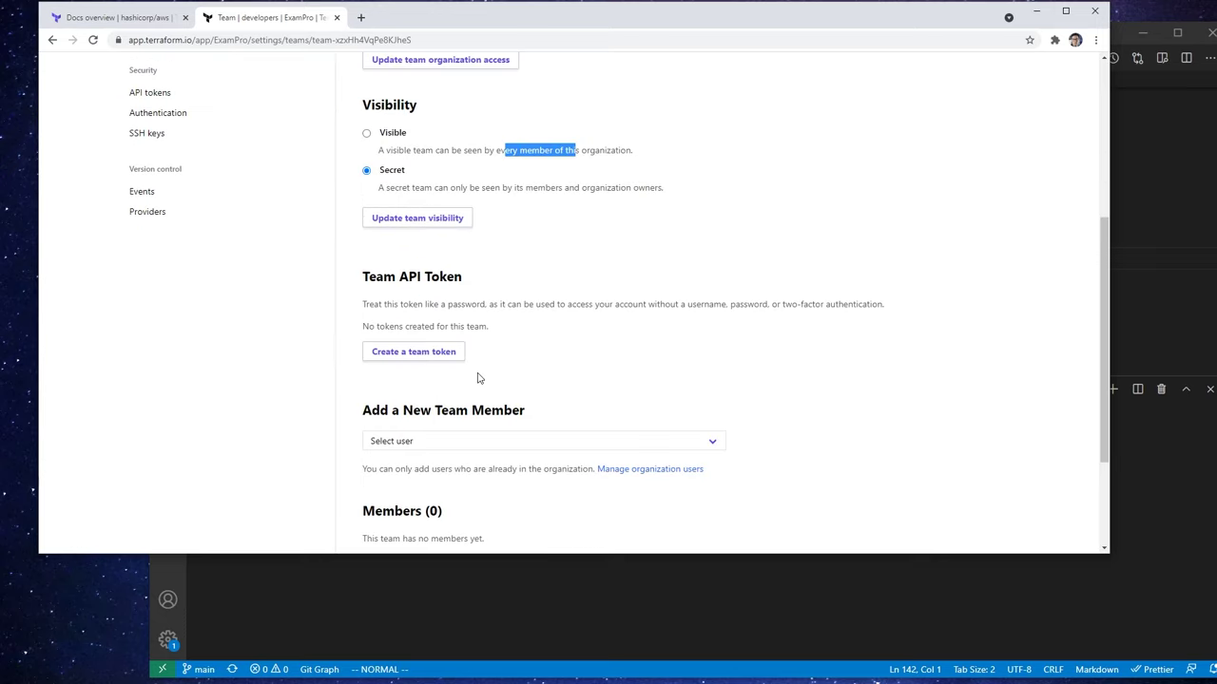
{"action": "left_click", "coordinate": [446, 348]}
{"action": "scroll", "coordinate": [439, 320], "scroll_direction": "down", "scroll_amount": 1}
{"action": "key", "text": "alt+Tab"}
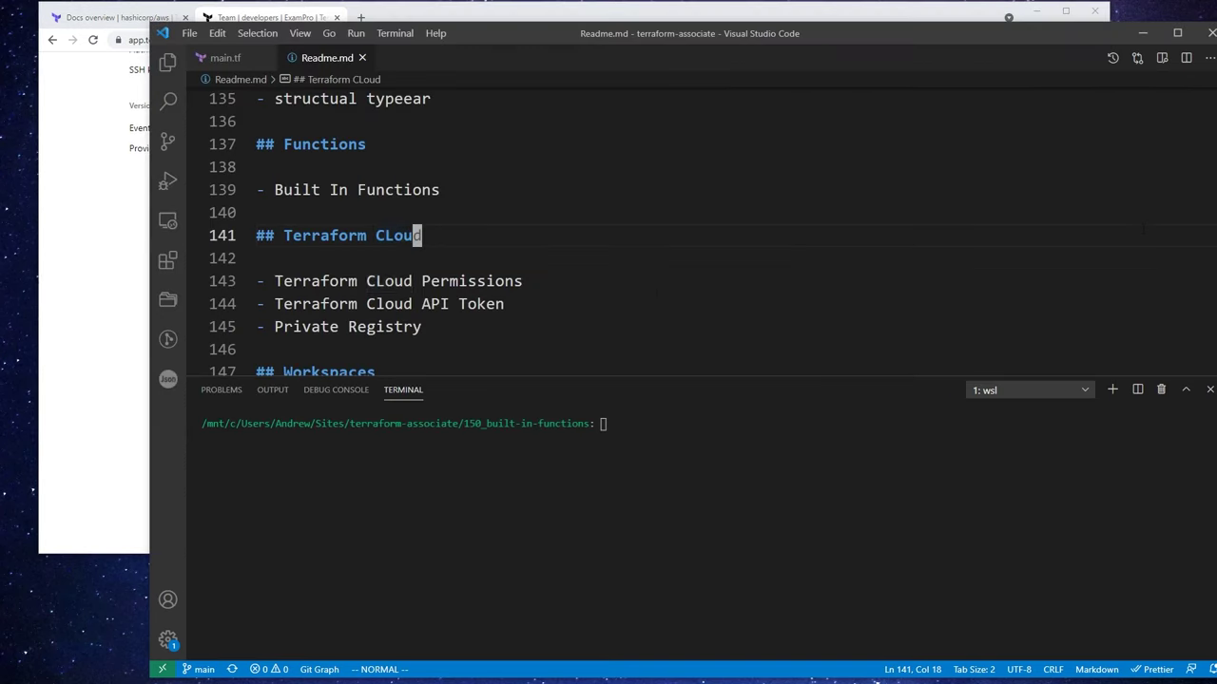
{"action": "left_click", "coordinate": [124, 321]}
{"action": "left_click", "coordinate": [376, 294]}
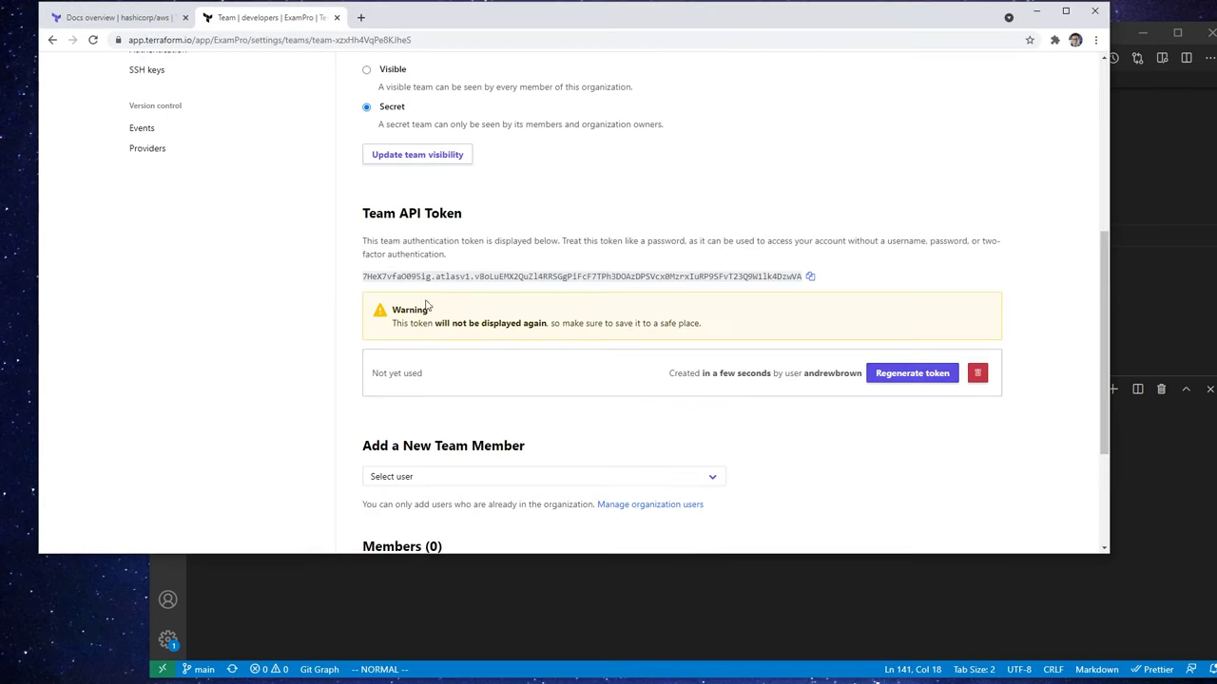
{"action": "left_click_drag", "start_coordinate": [473, 275], "coordinate": [814, 280]}
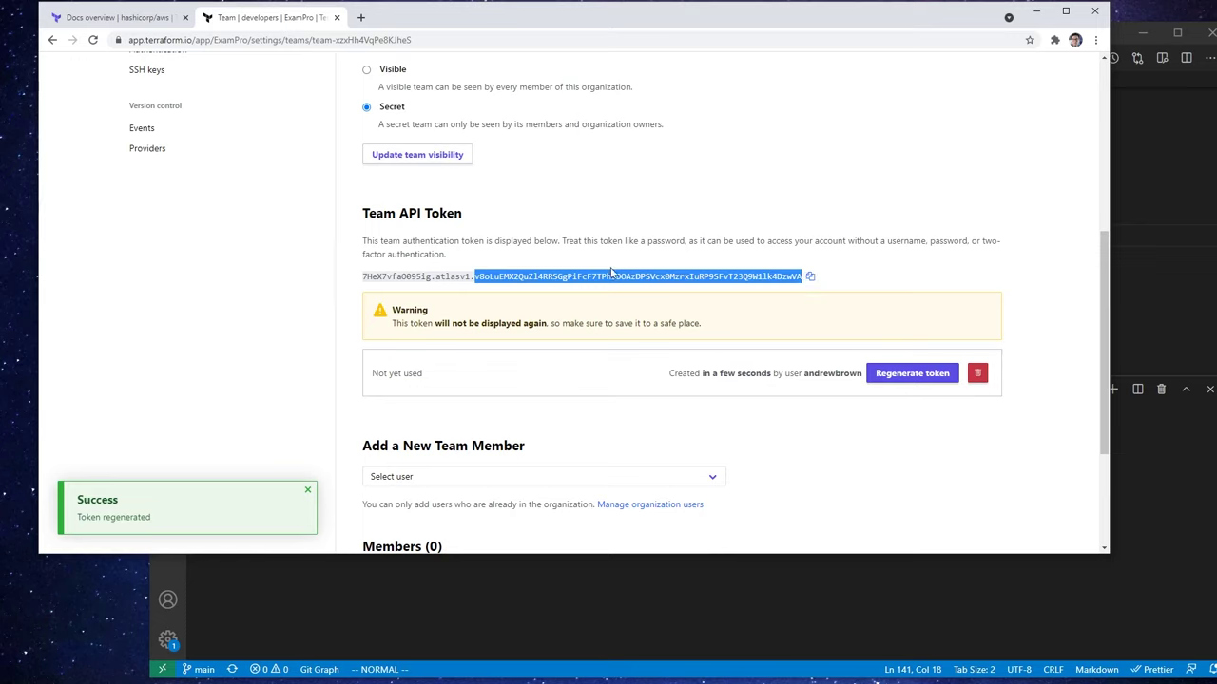
{"action": "left_click", "coordinate": [978, 373]}
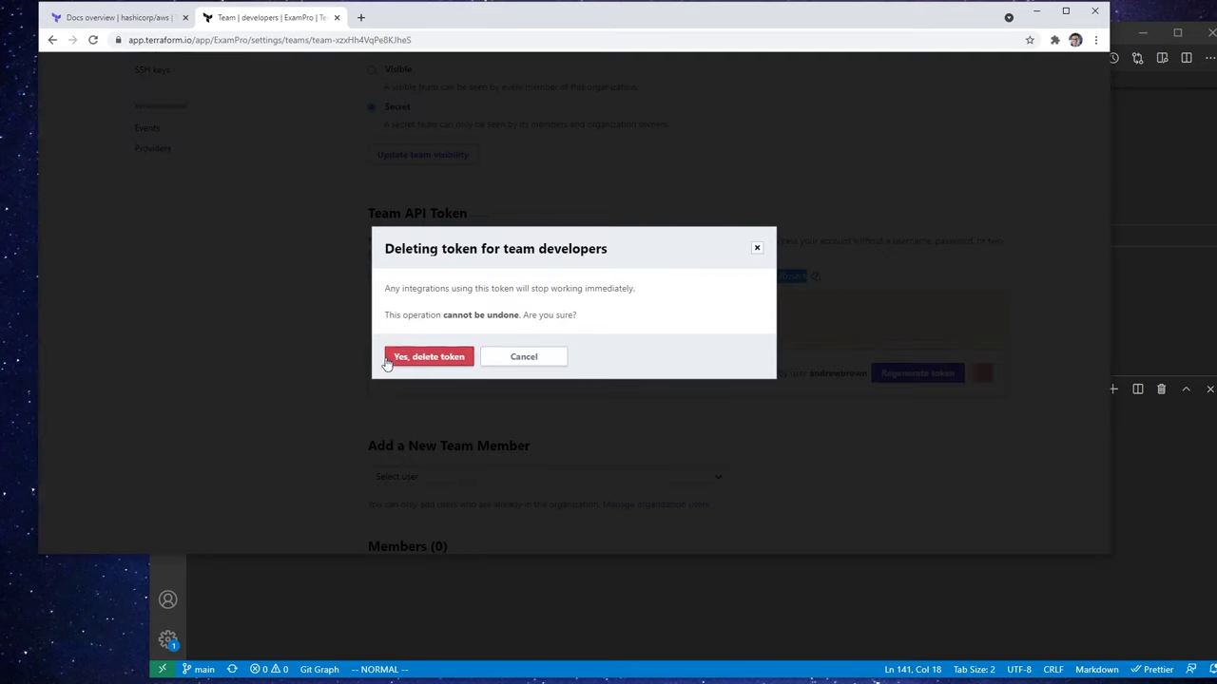
{"action": "left_click", "coordinate": [418, 356]}
Disable Manage Workspaces and Manage Policy Overrides for the developers team and save its organization access
{"action": "scroll", "coordinate": [439, 350], "scroll_direction": "down", "scroll_amount": 2}
{"action": "scroll", "coordinate": [421, 375], "scroll_direction": "up", "scroll_amount": 5}
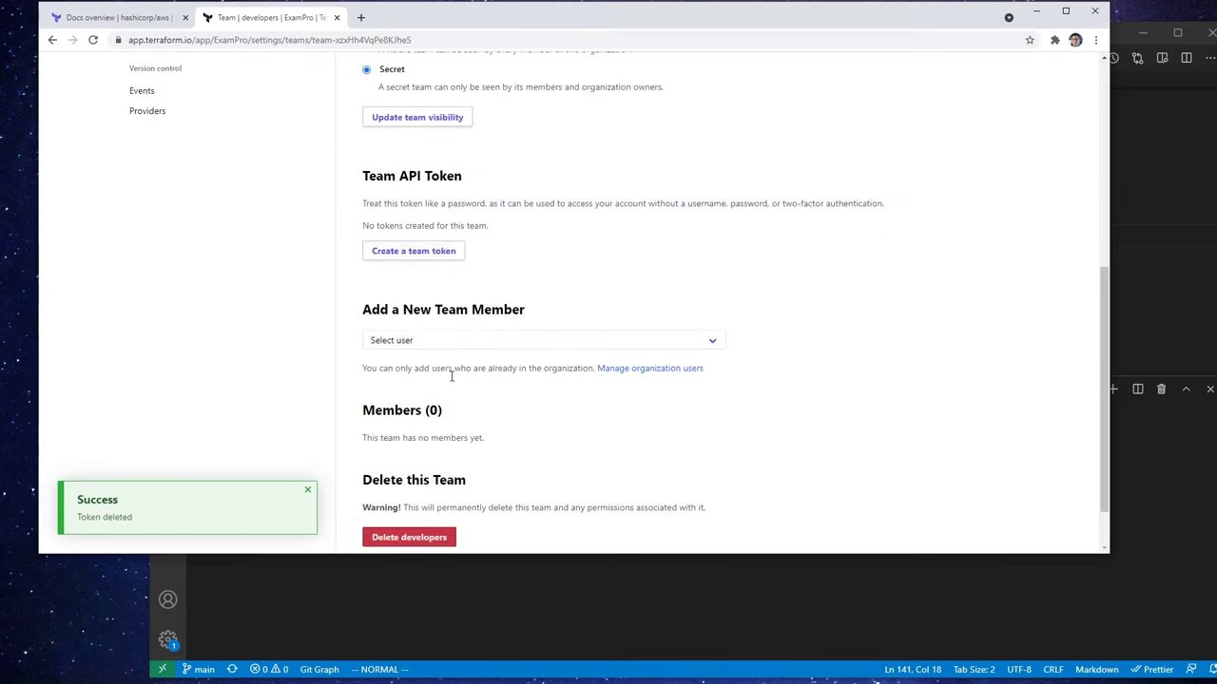
{"action": "scroll", "coordinate": [477, 420], "scroll_direction": "down", "scroll_amount": 3}
{"action": "scroll", "coordinate": [428, 380], "scroll_direction": "up", "scroll_amount": 3}
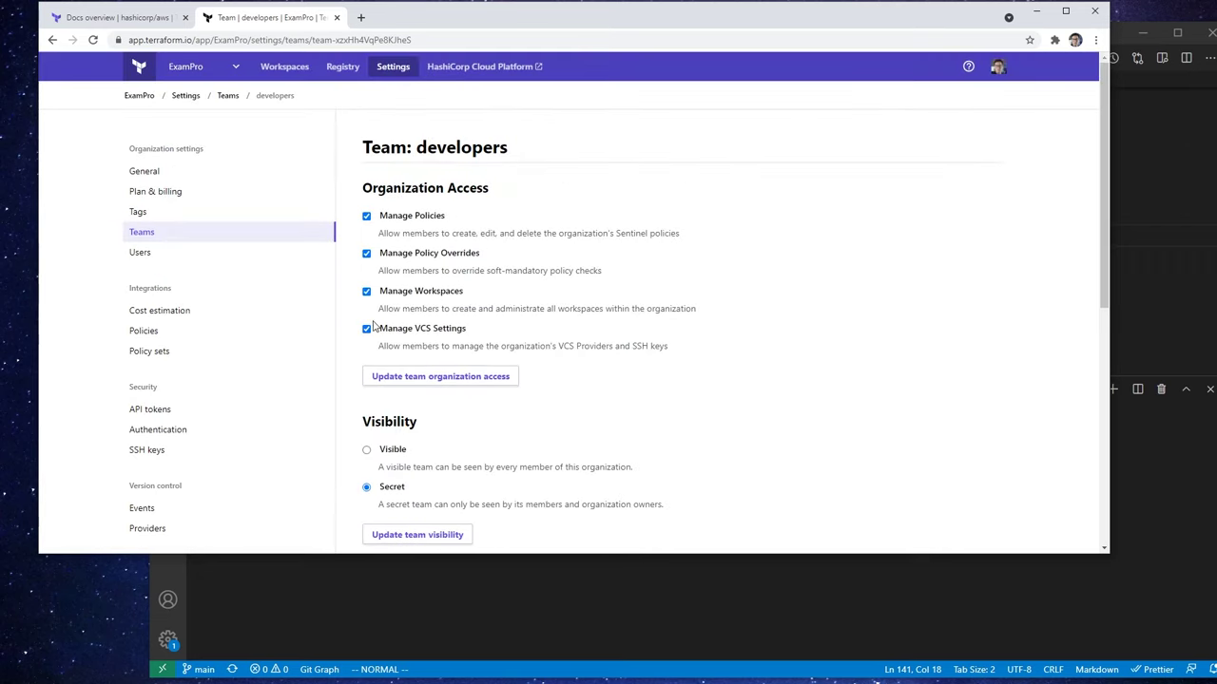
{"action": "left_click", "coordinate": [366, 291]}
{"action": "left_click", "coordinate": [366, 252]}
{"action": "left_click", "coordinate": [426, 379]}
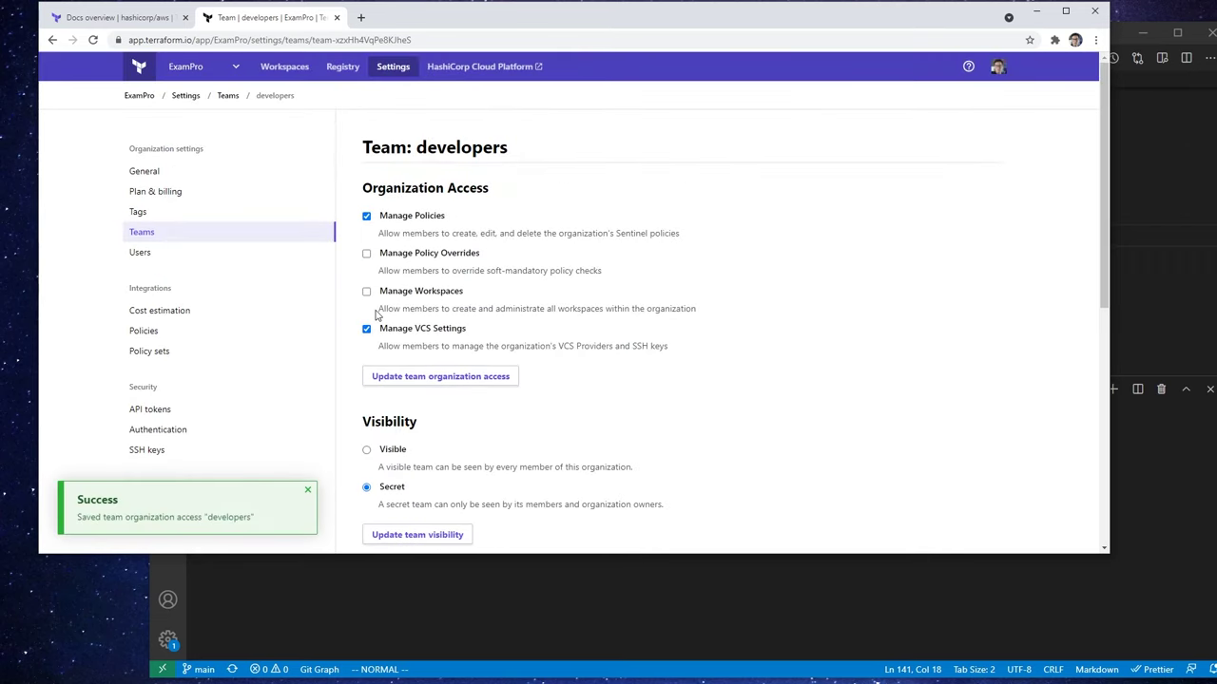
Open the Team Access settings of the vcs-terraform workspace
{"action": "left_click", "coordinate": [140, 97]}
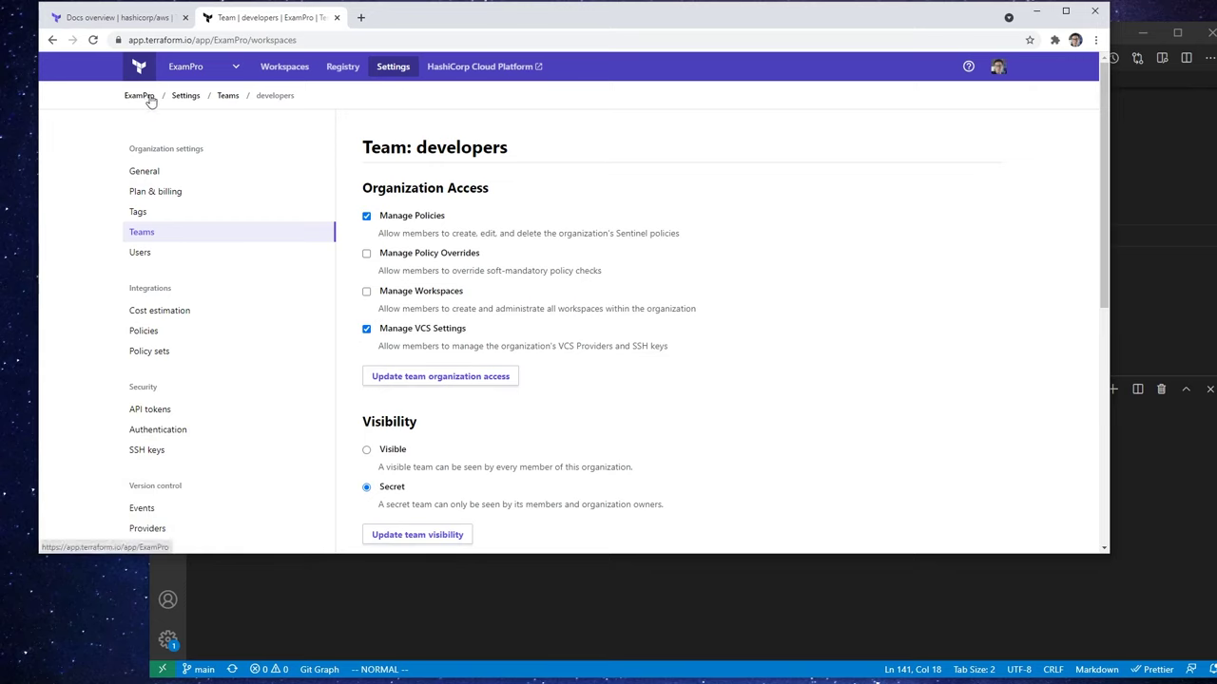
{"action": "left_click", "coordinate": [184, 257]}
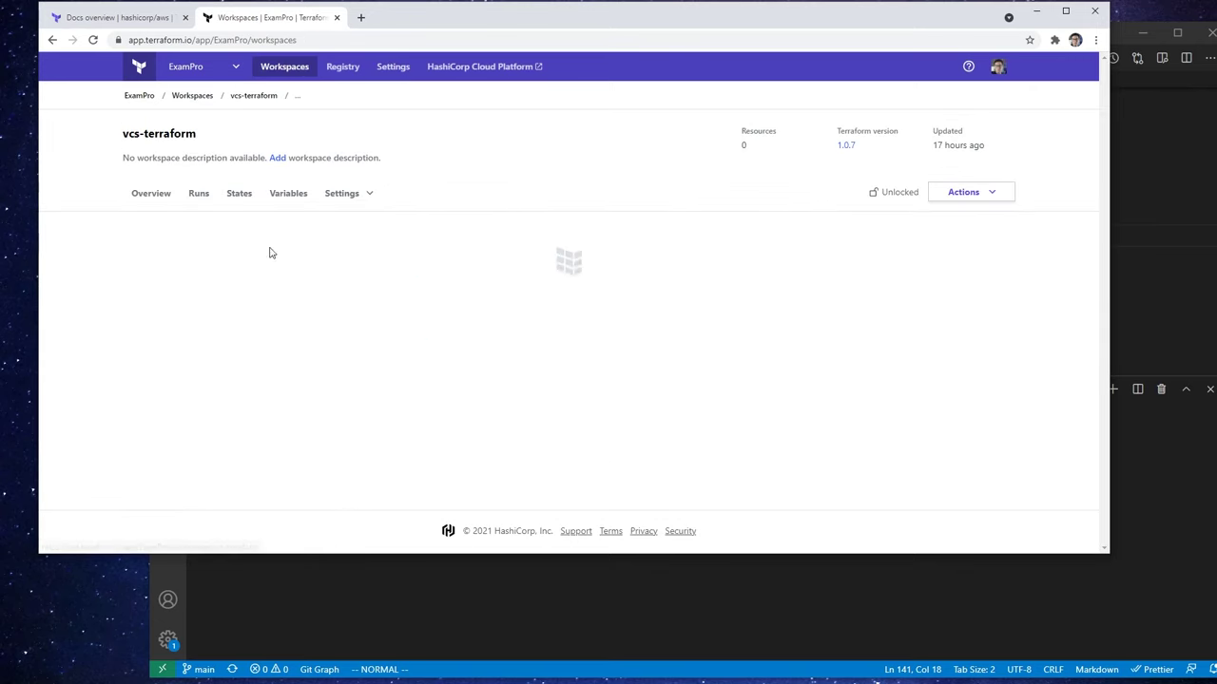
{"action": "left_click", "coordinate": [345, 201]}
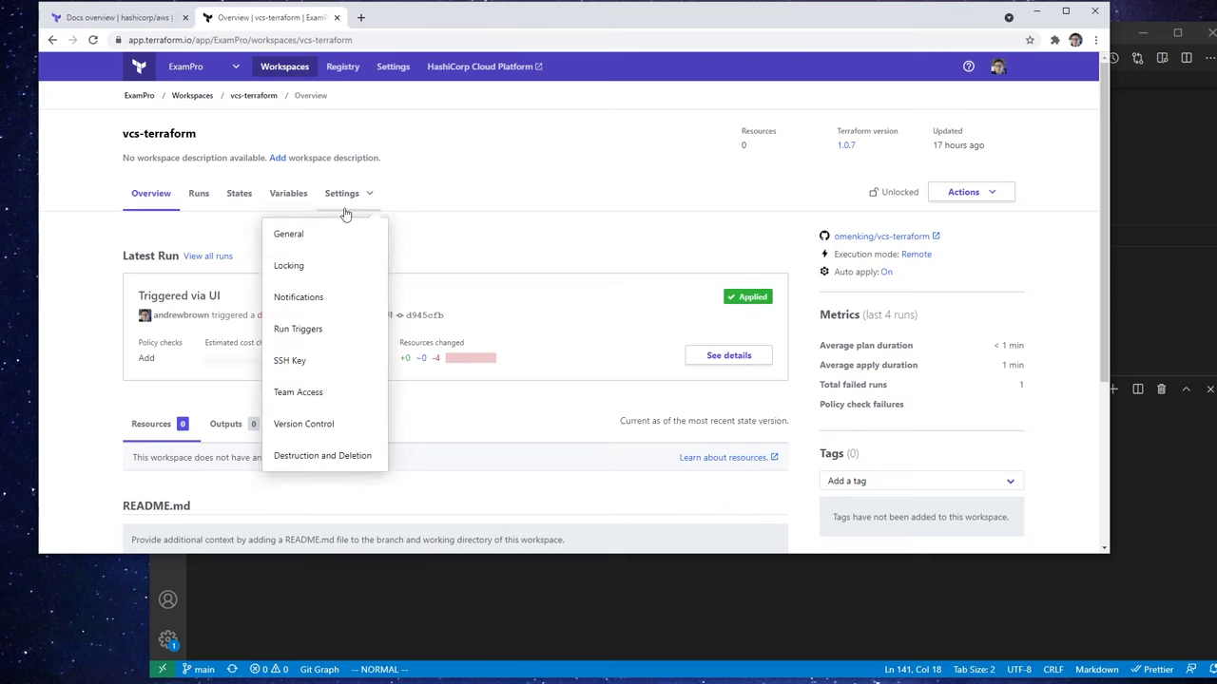
{"action": "left_click", "coordinate": [327, 401]}
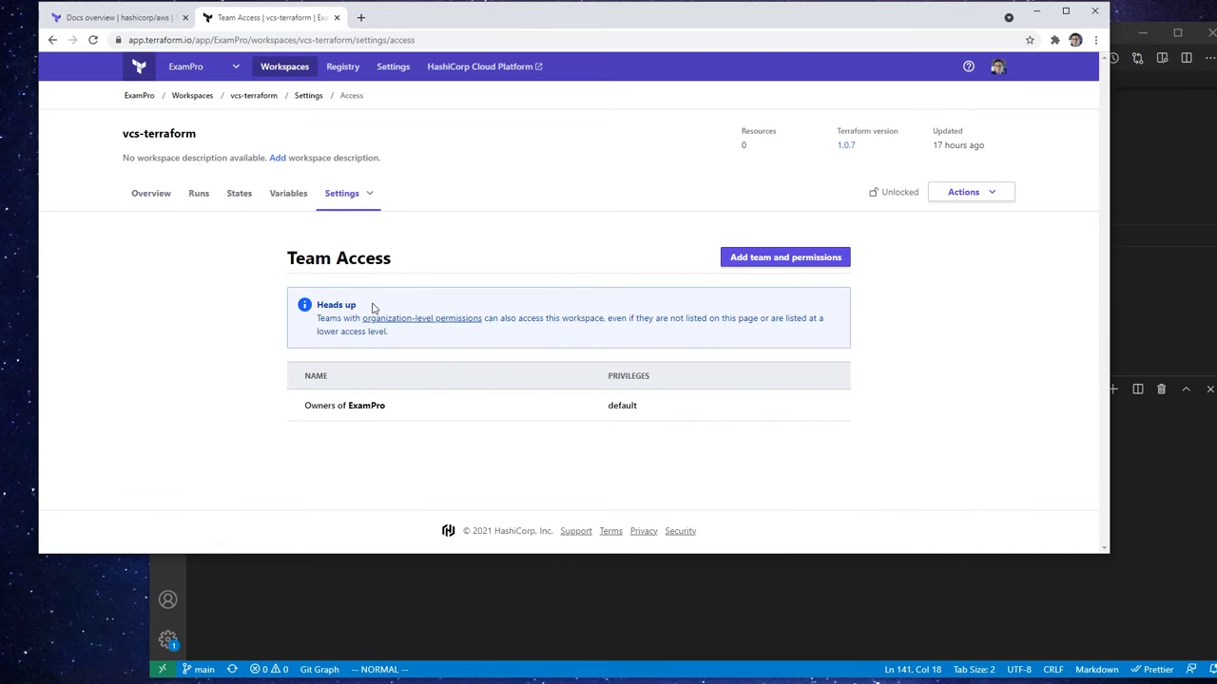
Begin adding the developers team to the workspace and examine the Read, Plan, Write and Admin permission levels
{"action": "left_click", "coordinate": [786, 257]}
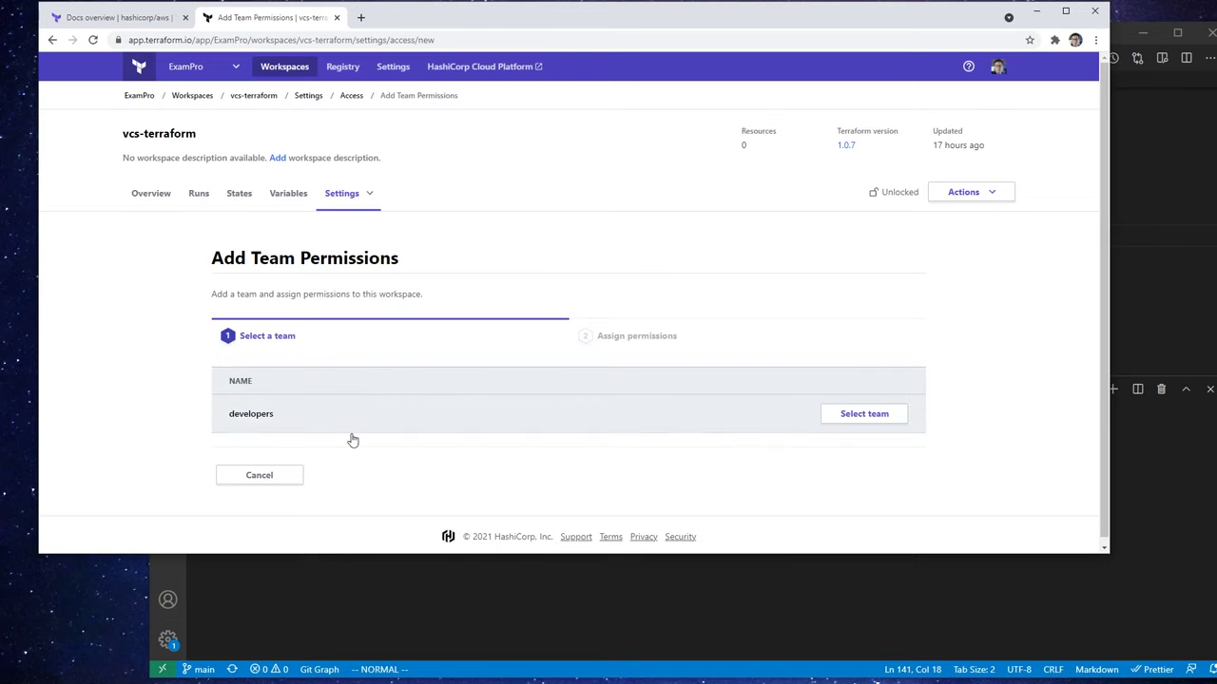
{"action": "left_click", "coordinate": [845, 414]}
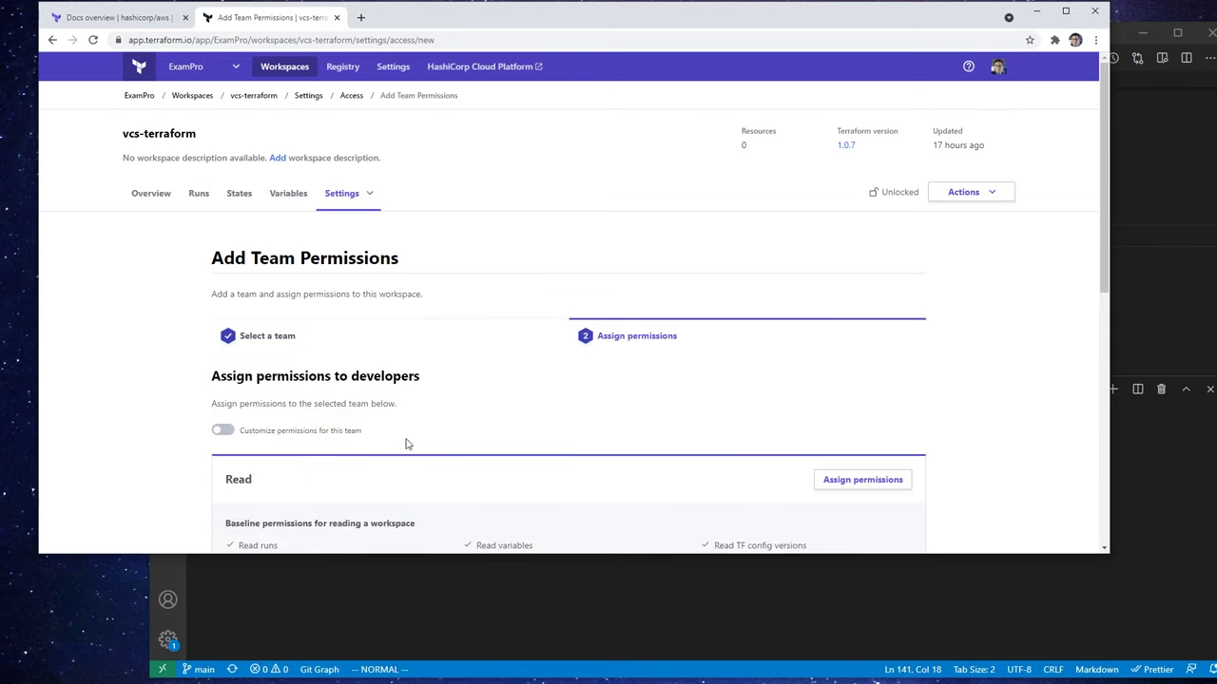
{"action": "scroll", "coordinate": [405, 441], "scroll_direction": "down", "scroll_amount": 2}
{"action": "scroll", "coordinate": [403, 429], "scroll_direction": "down", "scroll_amount": 3}
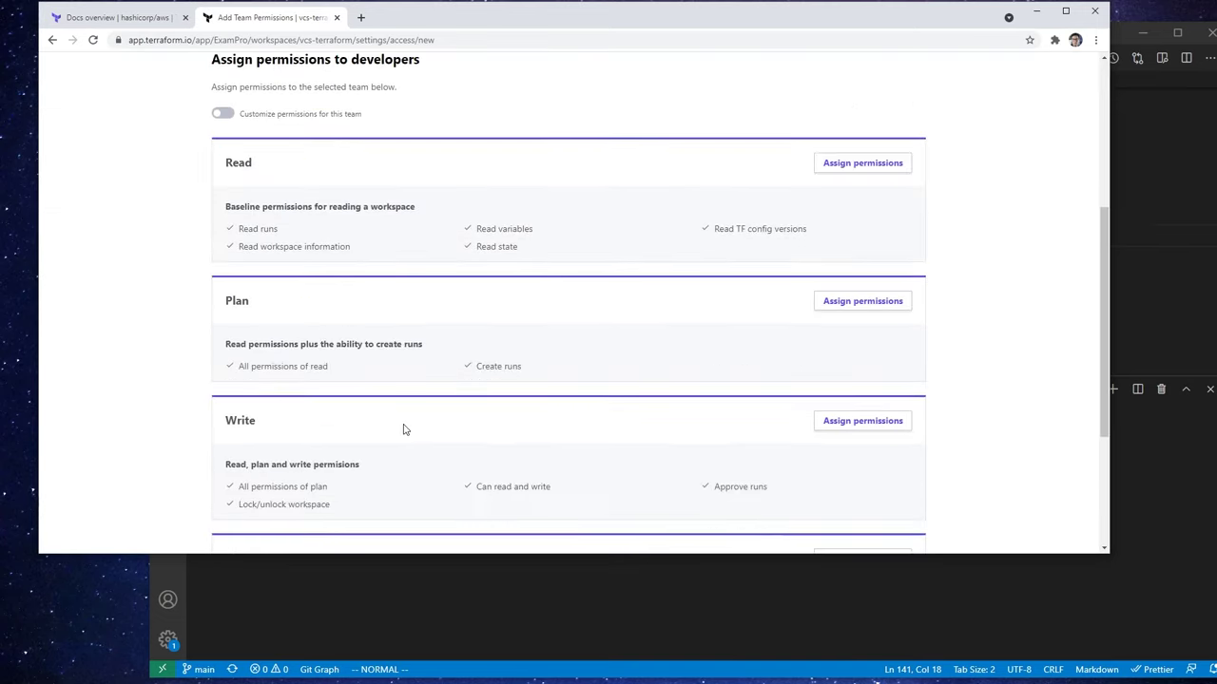
{"action": "scroll", "coordinate": [403, 438], "scroll_direction": "up", "scroll_amount": 3}
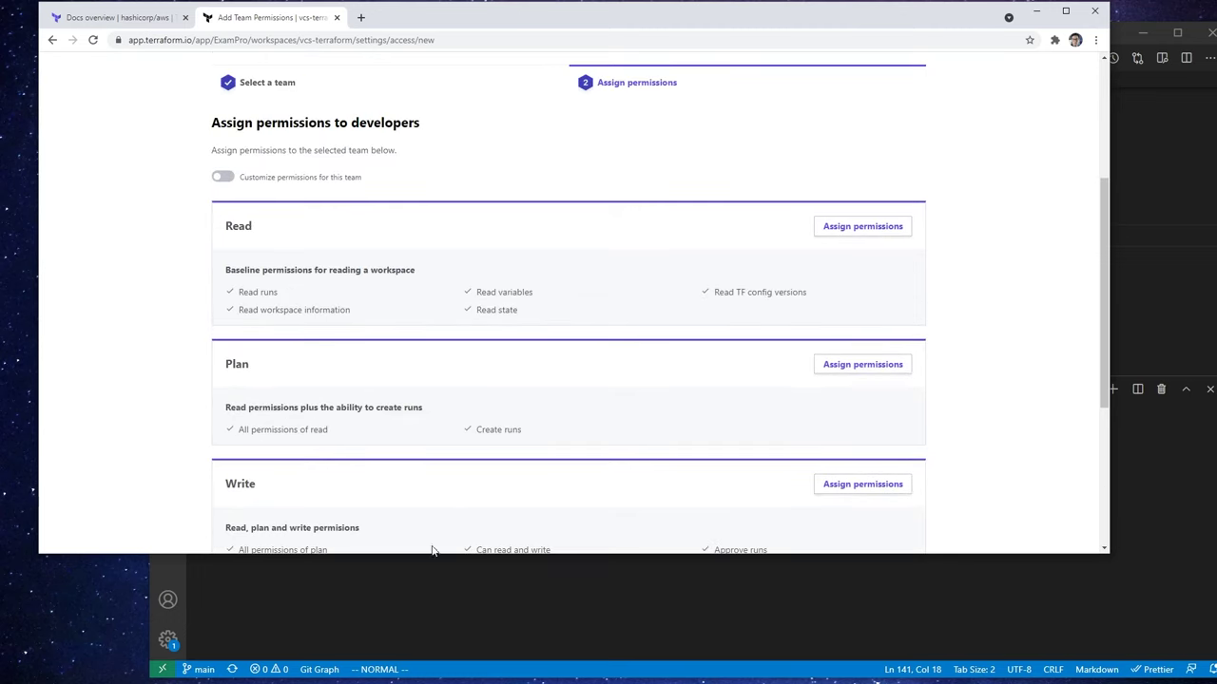
{"action": "scroll", "coordinate": [429, 441], "scroll_direction": "down", "scroll_amount": 2}
{"action": "scroll", "coordinate": [427, 441], "scroll_direction": "up", "scroll_amount": 2}
{"action": "scroll", "coordinate": [343, 405], "scroll_direction": "down", "scroll_amount": 1}
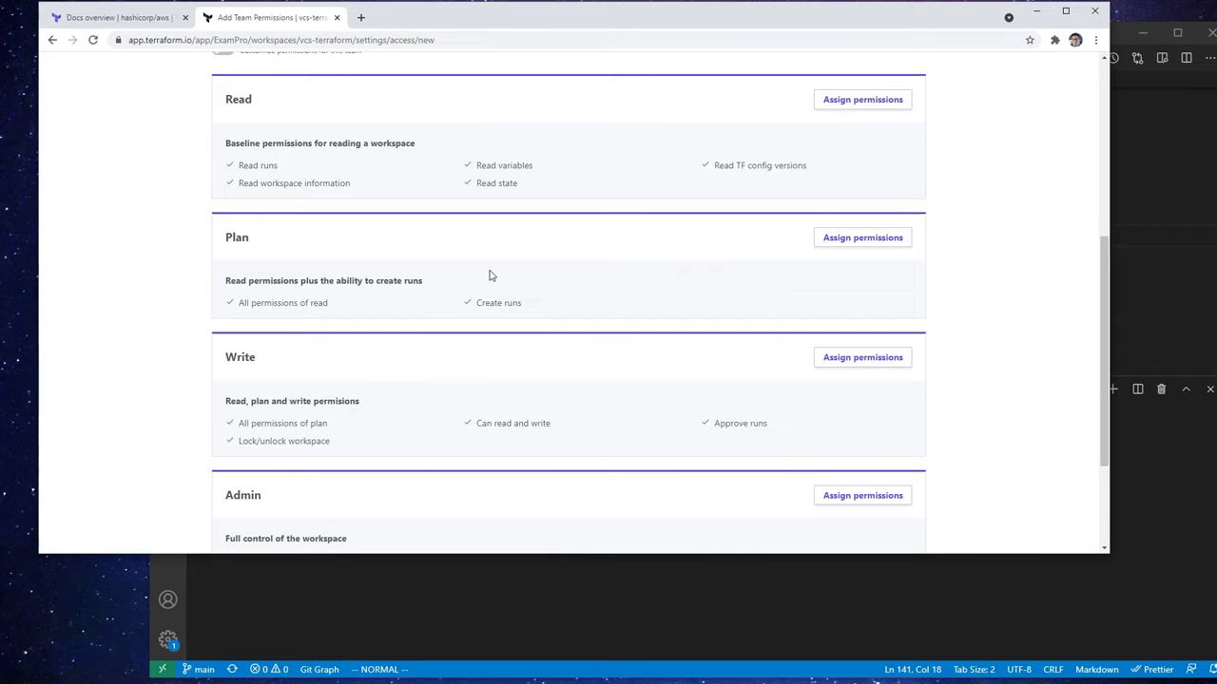
{"action": "scroll", "coordinate": [490, 257], "scroll_direction": "down", "scroll_amount": 1}
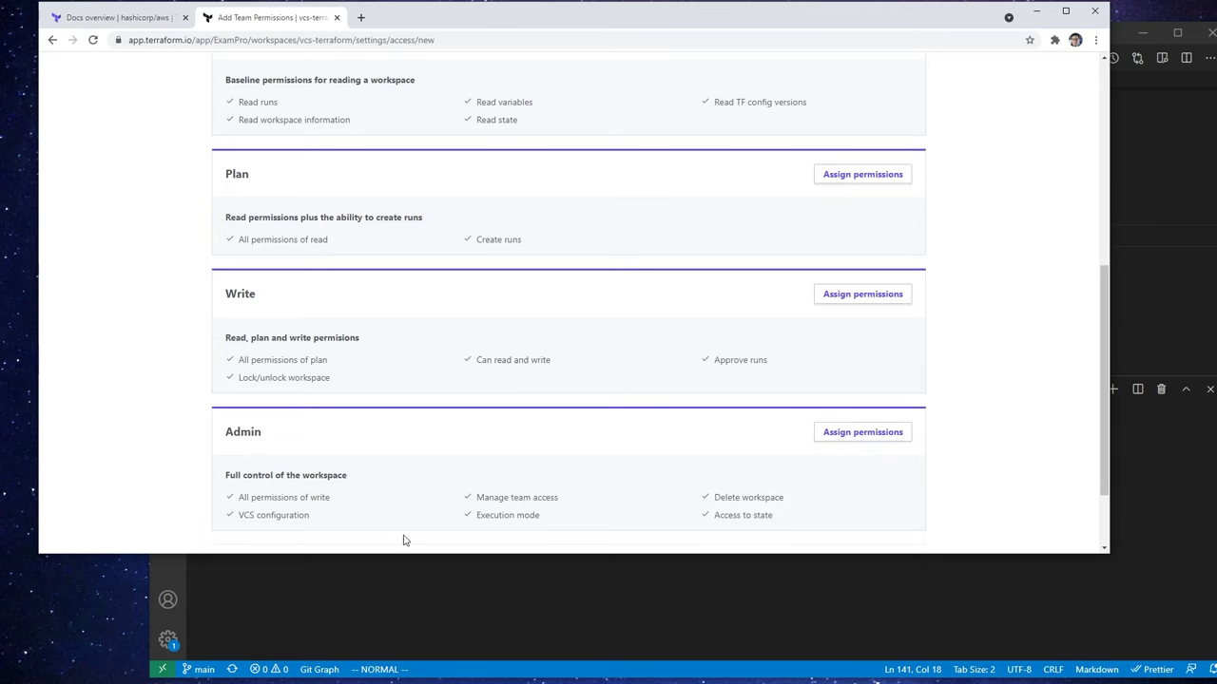
{"action": "scroll", "coordinate": [431, 427], "scroll_direction": "up", "scroll_amount": 2}
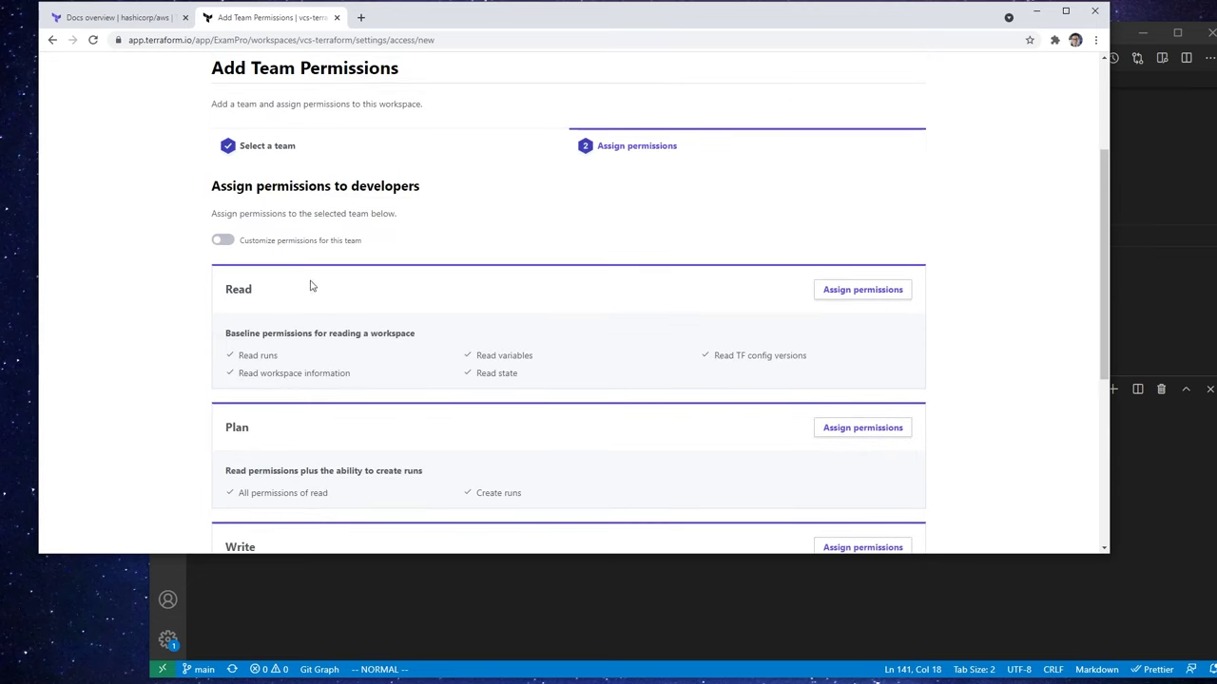
Turn on customized permissions for developers, review the run, Sentinel, variable and state version options, and cancel the assignment
{"action": "left_click", "coordinate": [230, 240]}
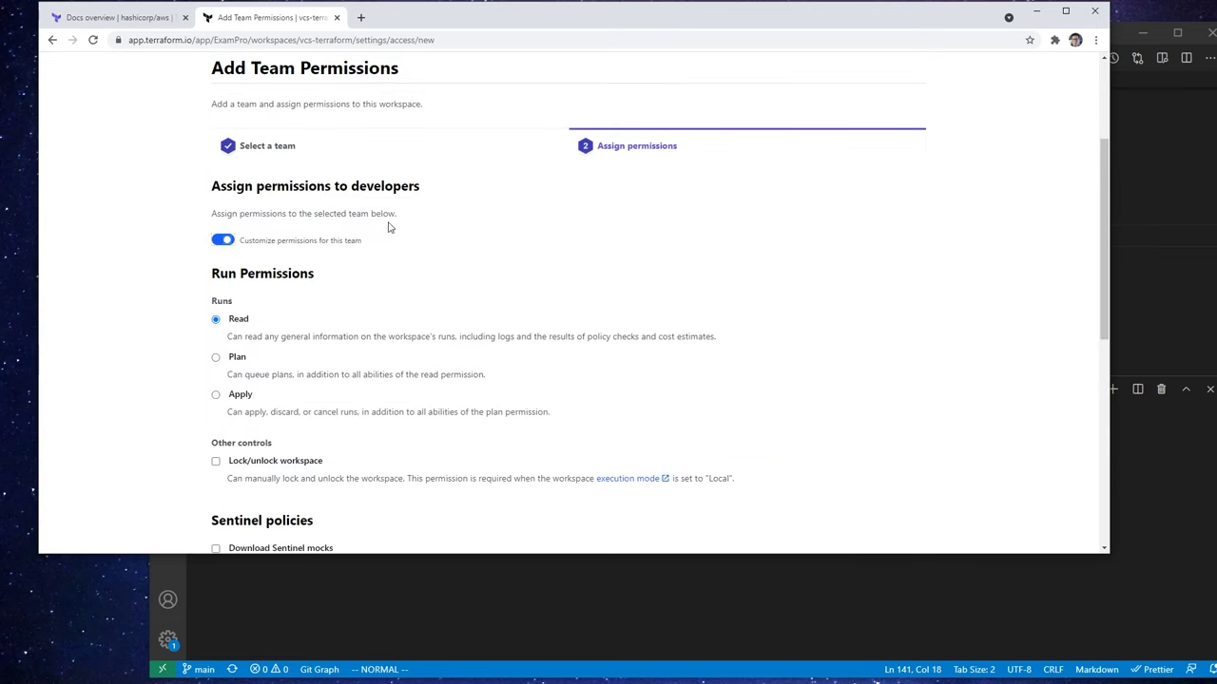
{"action": "scroll", "coordinate": [382, 284], "scroll_direction": "down", "scroll_amount": 1}
{"action": "scroll", "coordinate": [383, 284], "scroll_direction": "down", "scroll_amount": 1}
{"action": "scroll", "coordinate": [388, 288], "scroll_direction": "up", "scroll_amount": 1}
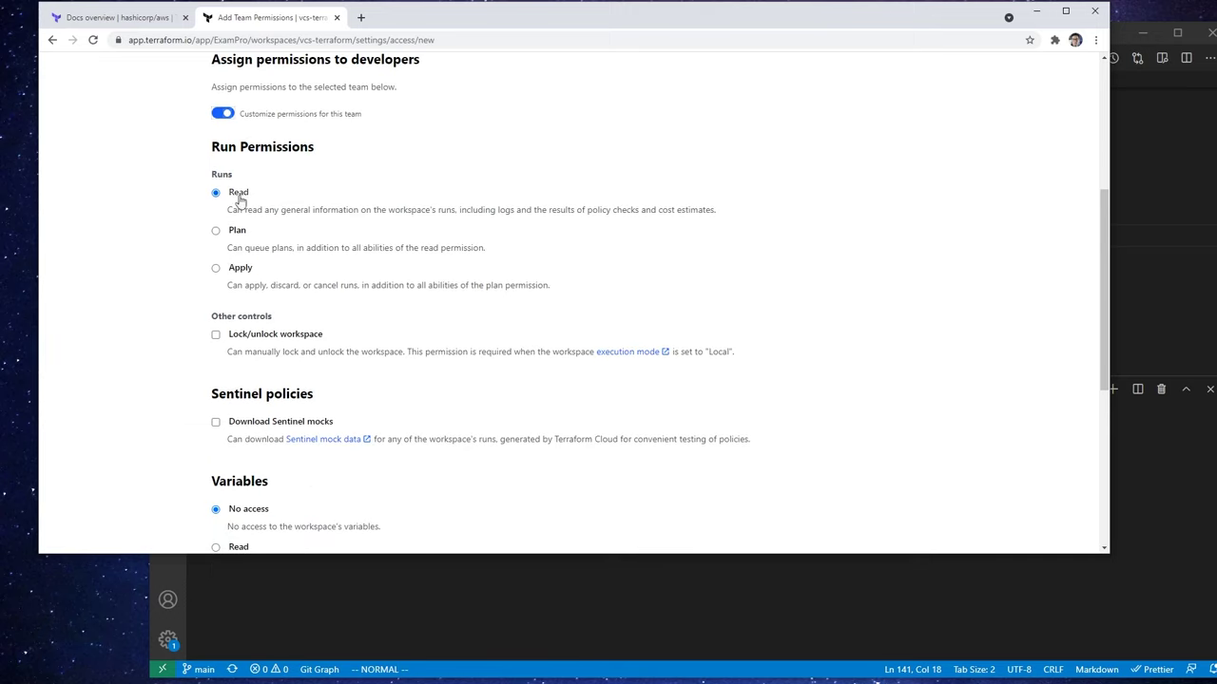
{"action": "scroll", "coordinate": [251, 275], "scroll_direction": "down", "scroll_amount": 2}
{"action": "scroll", "coordinate": [247, 274], "scroll_direction": "down", "scroll_amount": 2}
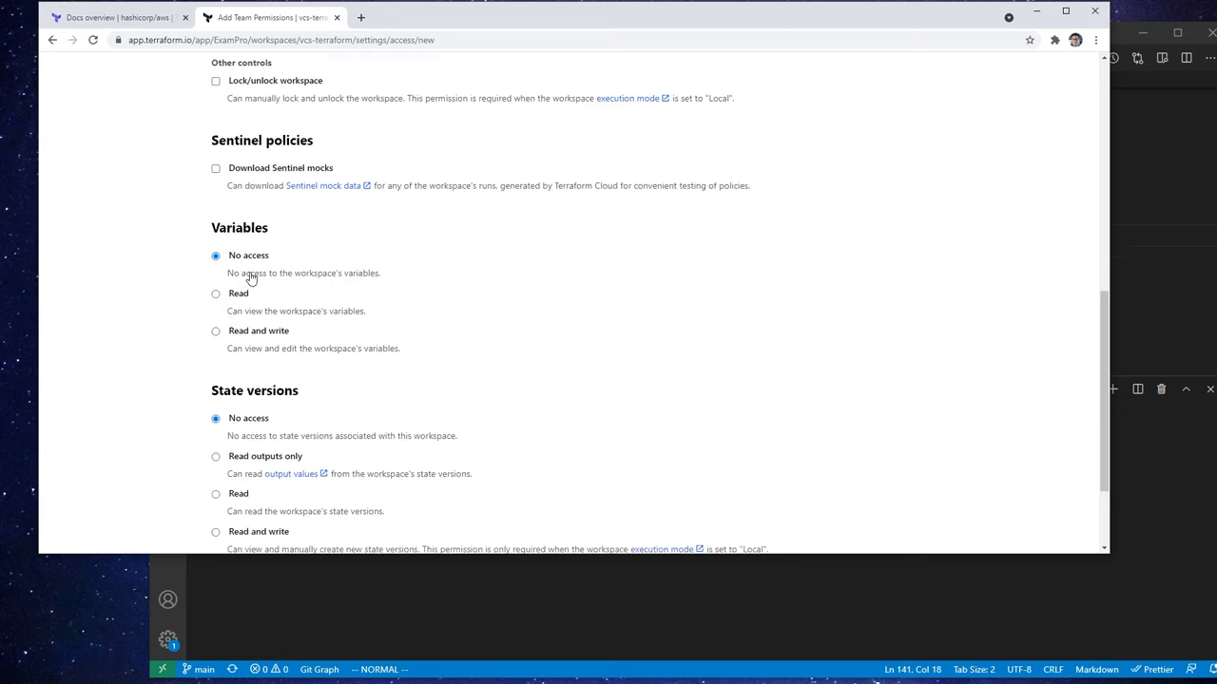
{"action": "scroll", "coordinate": [296, 279], "scroll_direction": "up", "scroll_amount": 3}
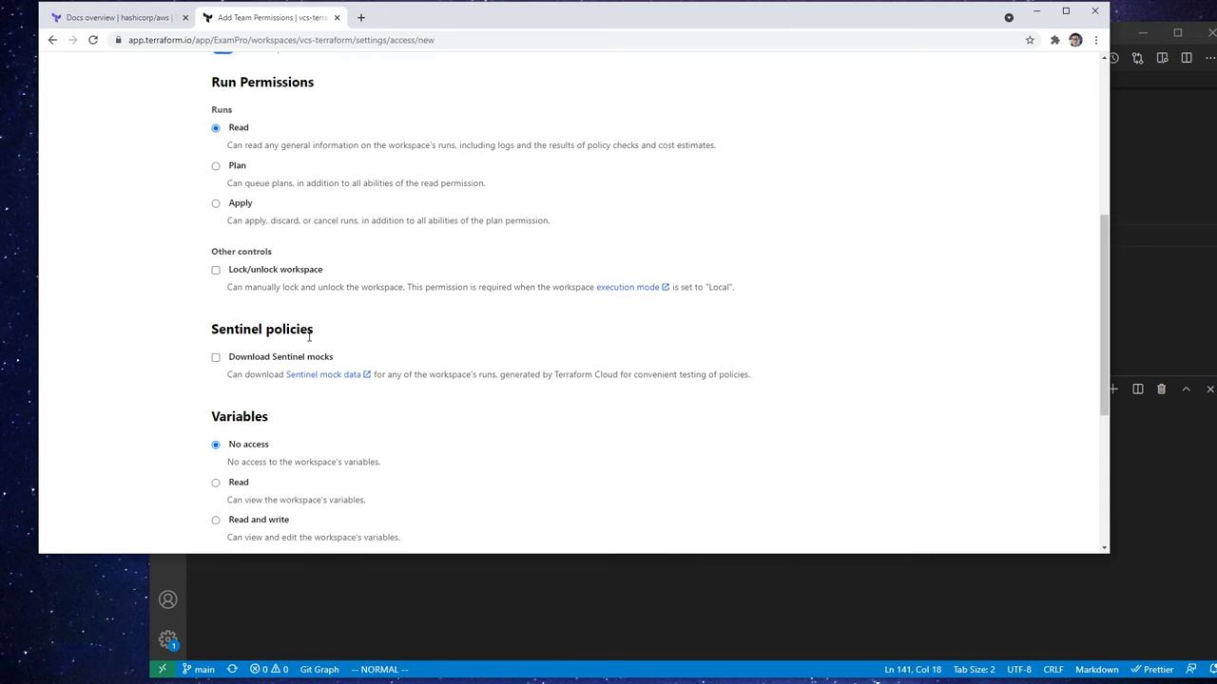
{"action": "left_click", "coordinate": [217, 166]}
{"action": "left_click", "coordinate": [217, 127]}
{"action": "scroll", "coordinate": [250, 222], "scroll_direction": "down", "scroll_amount": 1}
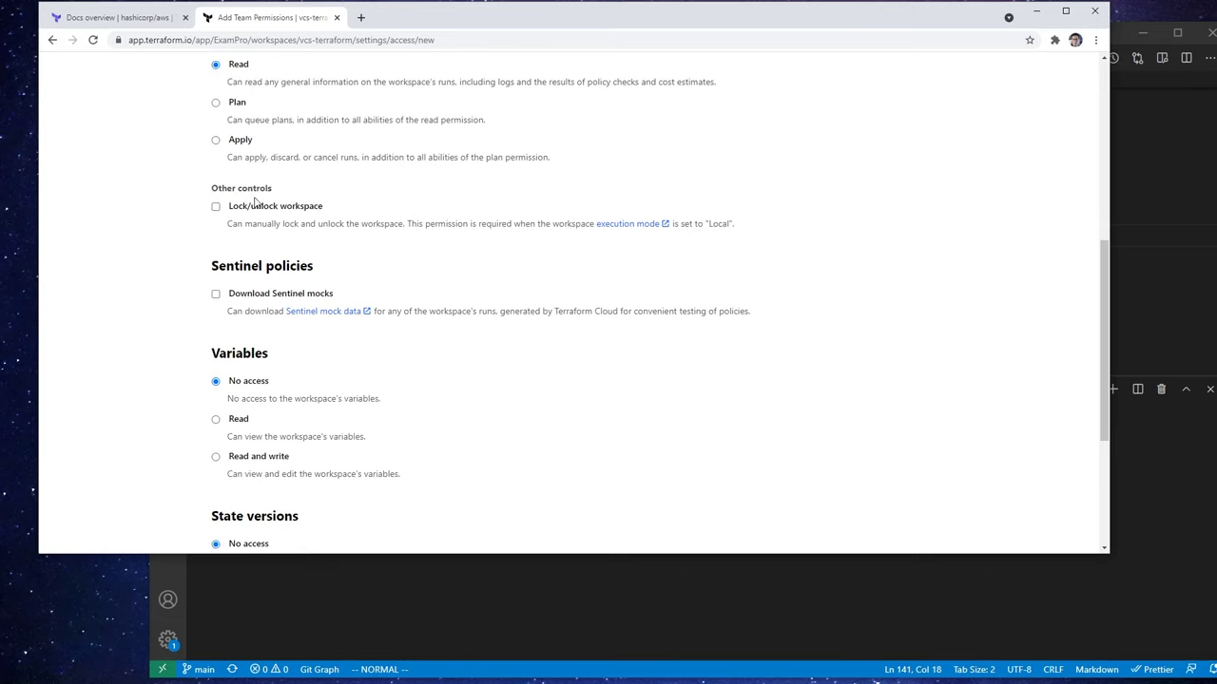
{"action": "scroll", "coordinate": [217, 221], "scroll_direction": "down", "scroll_amount": 1}
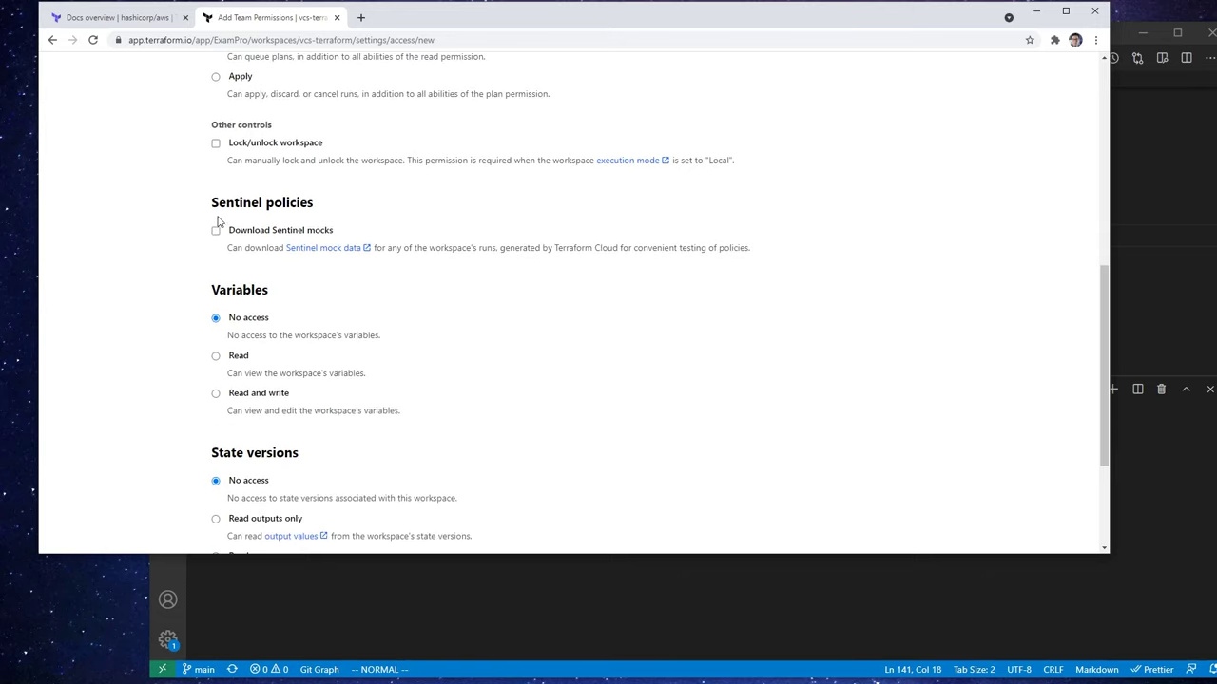
{"action": "scroll", "coordinate": [495, 450], "scroll_direction": "down", "scroll_amount": 3}
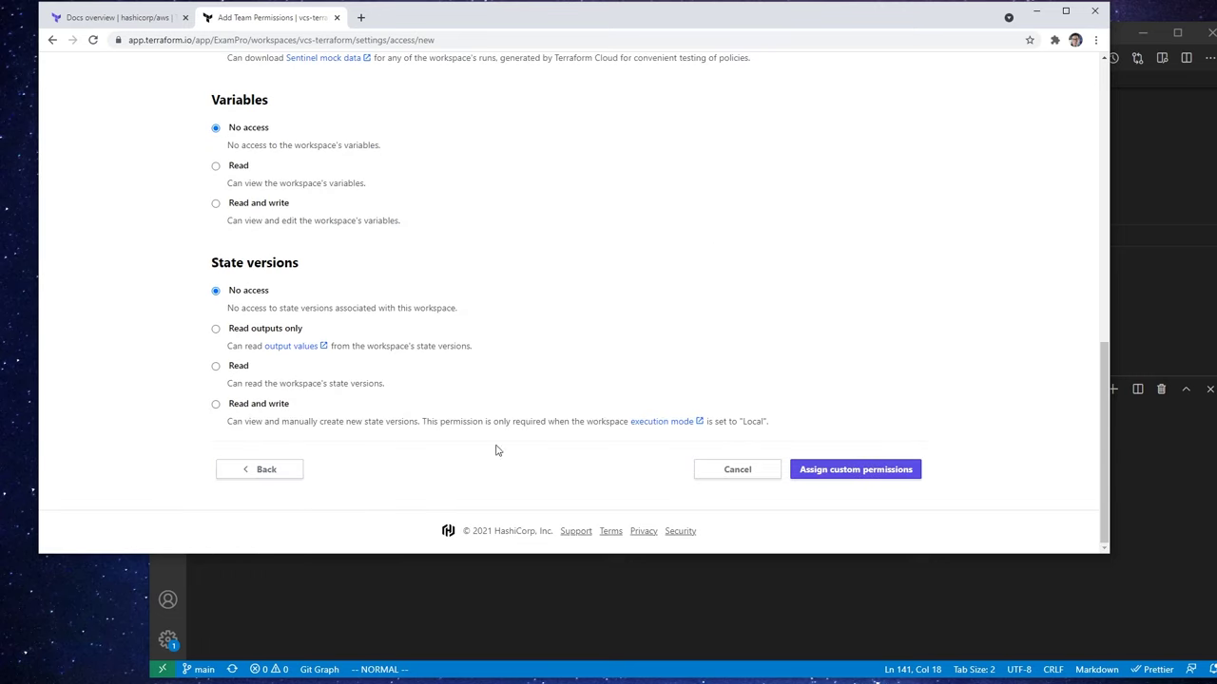
{"action": "left_click", "coordinate": [733, 469]}
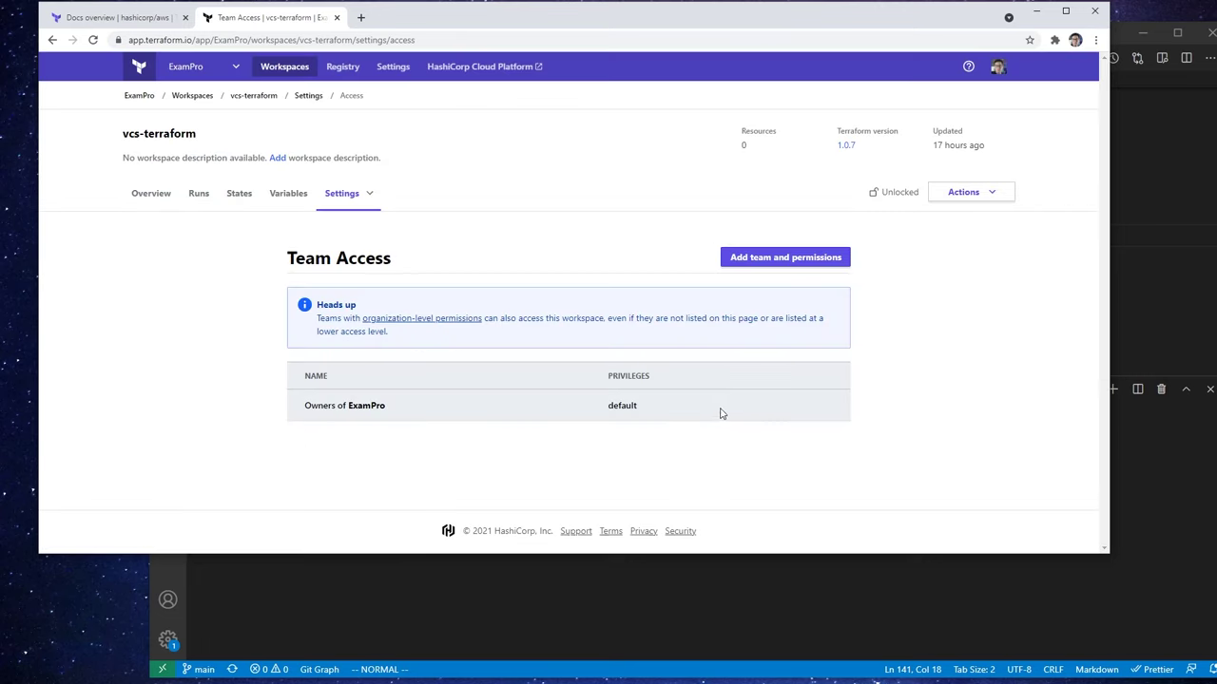
{"action": "left_click", "coordinate": [370, 205]}
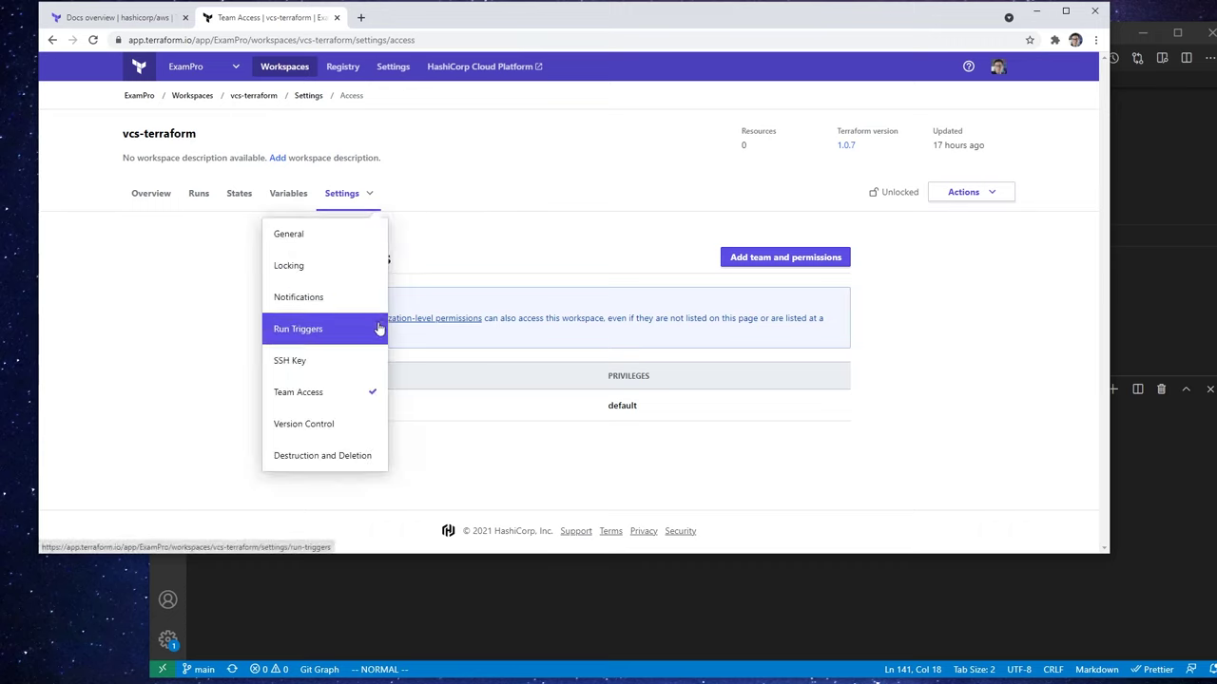
{"action": "left_click", "coordinate": [496, 255]}
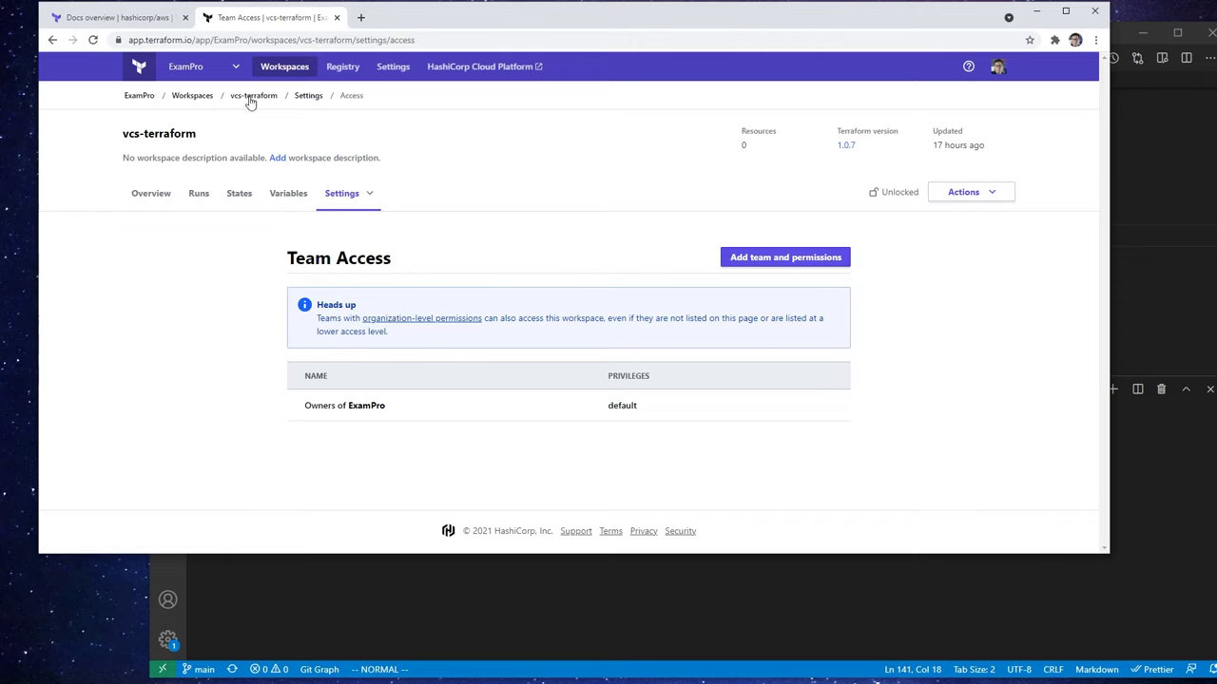
{"action": "left_click", "coordinate": [217, 67]}
{"action": "left_click", "coordinate": [501, 174]}
Go from the organization's API token settings to the user tokens page and delete the terraform-associate token
{"action": "left_click", "coordinate": [397, 68]}
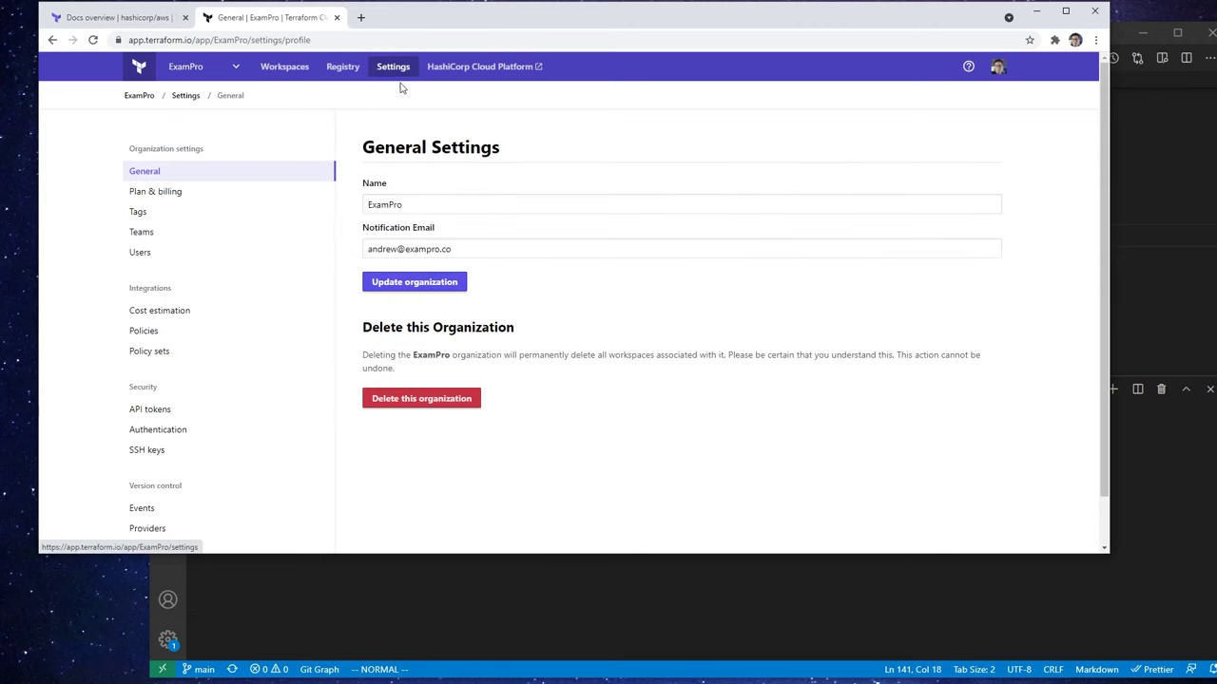
{"action": "left_click", "coordinate": [206, 407]}
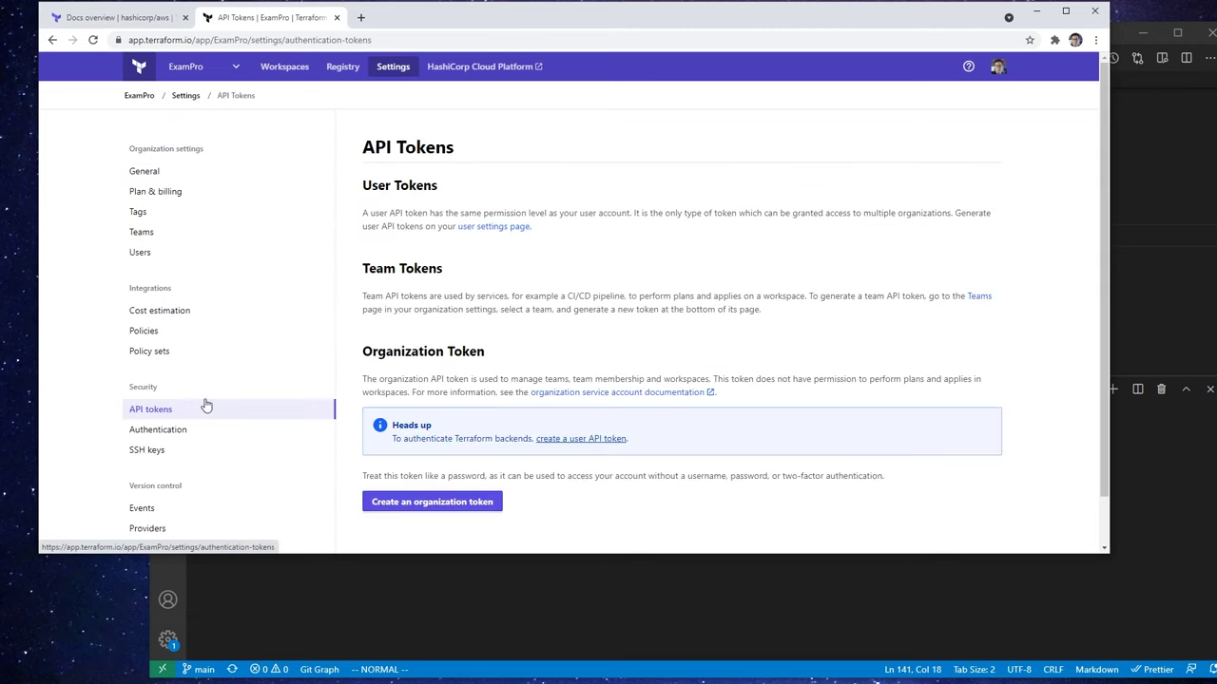
{"action": "left_click", "coordinate": [595, 440]}
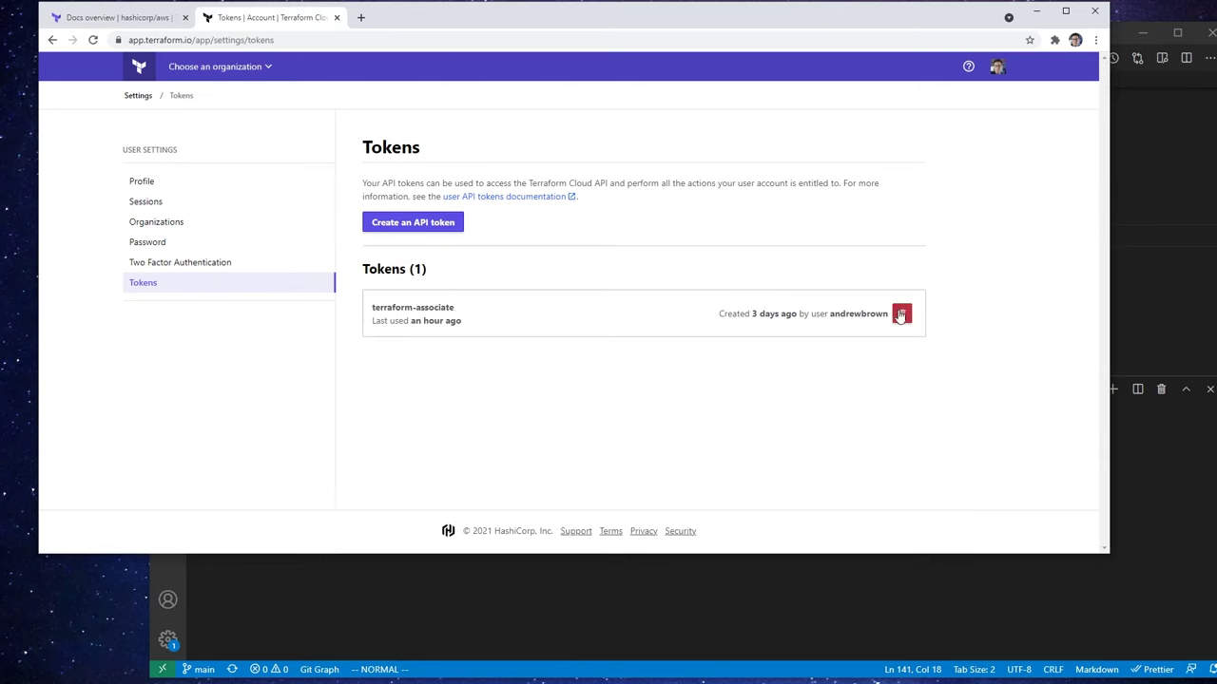
{"action": "left_click", "coordinate": [905, 314]}
{"action": "left_click", "coordinate": [418, 358]}
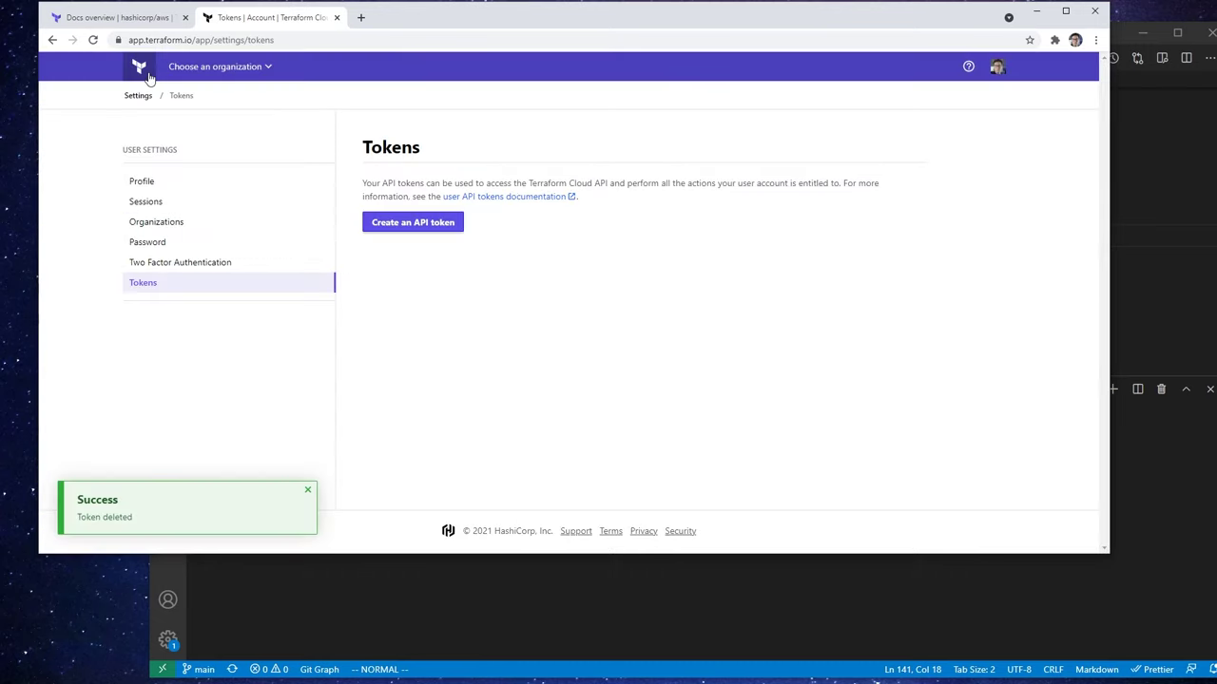
Return to the ExamPro organization and review the developers team's organization access, visibility and API token settings
{"action": "left_click", "coordinate": [190, 66]}
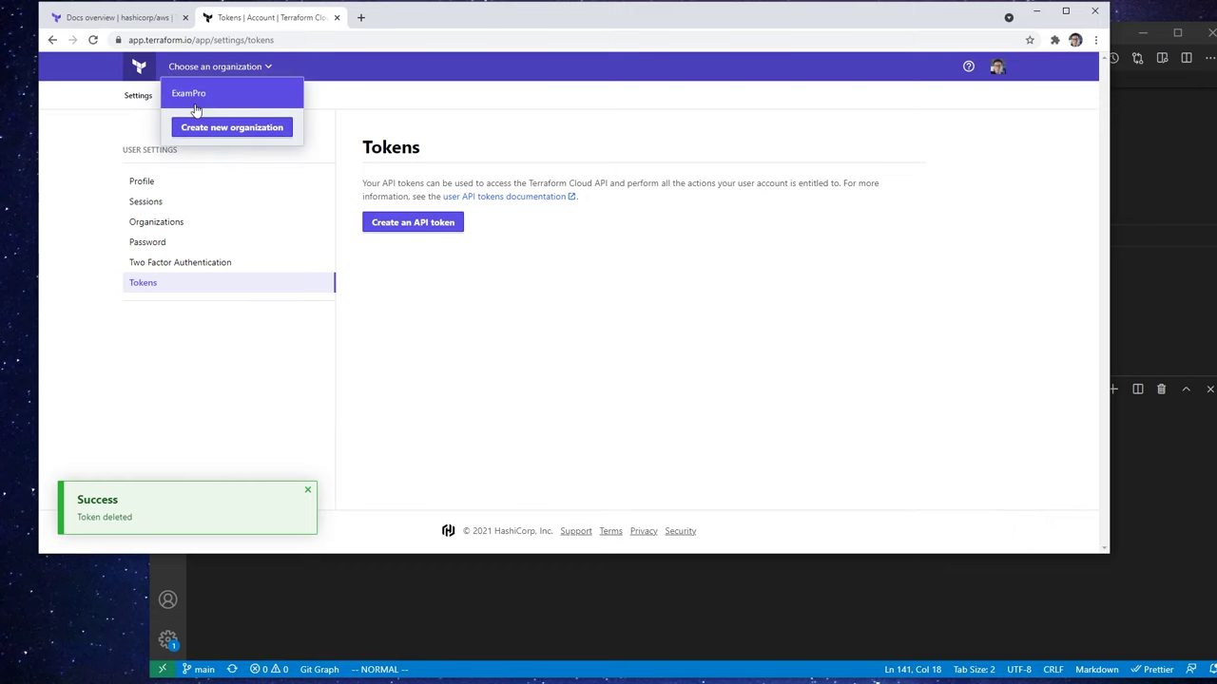
{"action": "left_click", "coordinate": [188, 93]}
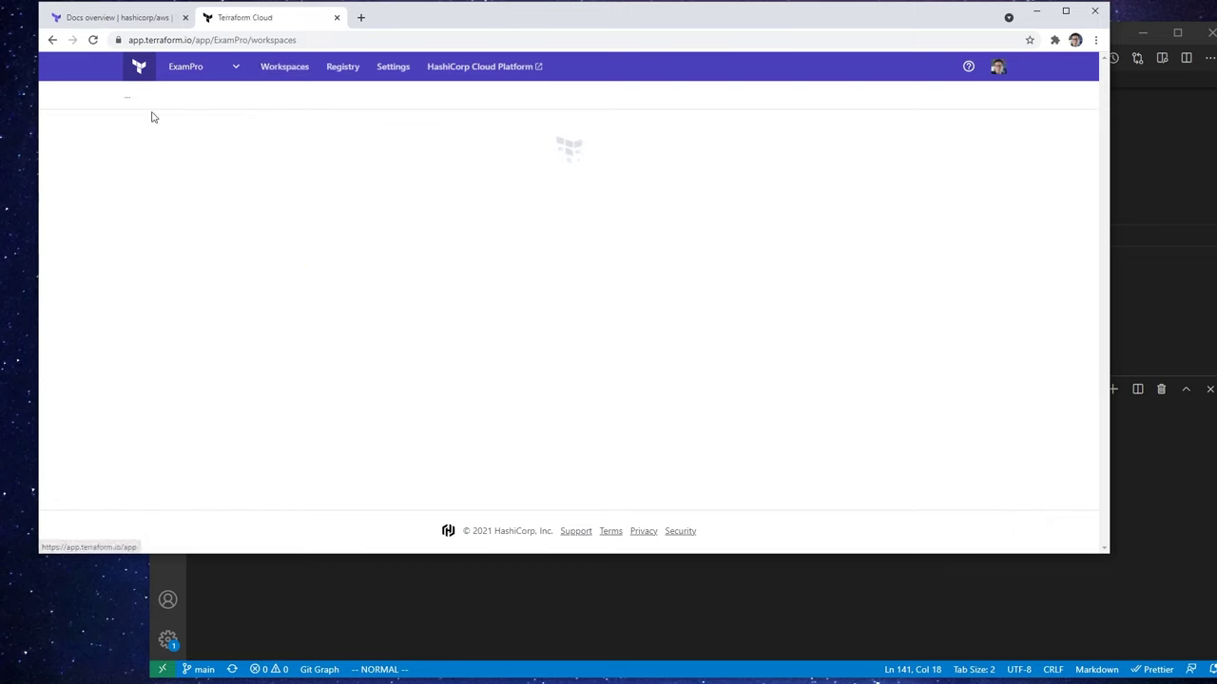
{"action": "left_click", "coordinate": [395, 67]}
{"action": "left_click", "coordinate": [170, 234]}
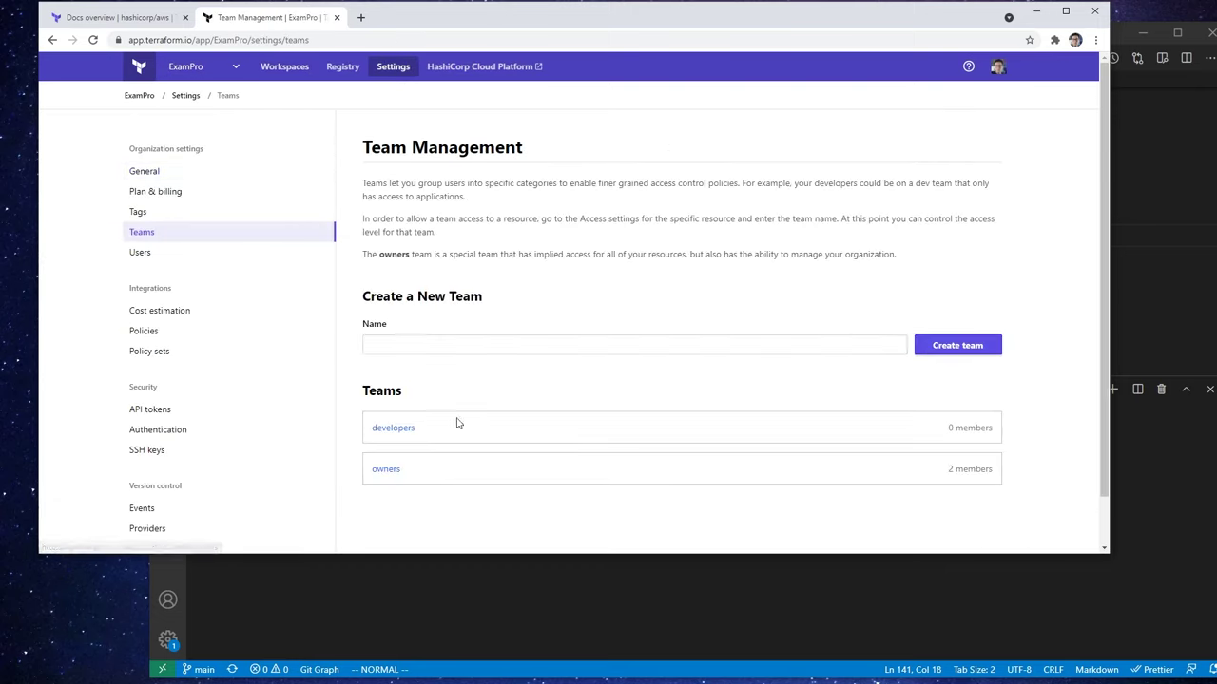
{"action": "left_click", "coordinate": [399, 430]}
{"action": "scroll", "coordinate": [406, 360], "scroll_direction": "down", "scroll_amount": 2}
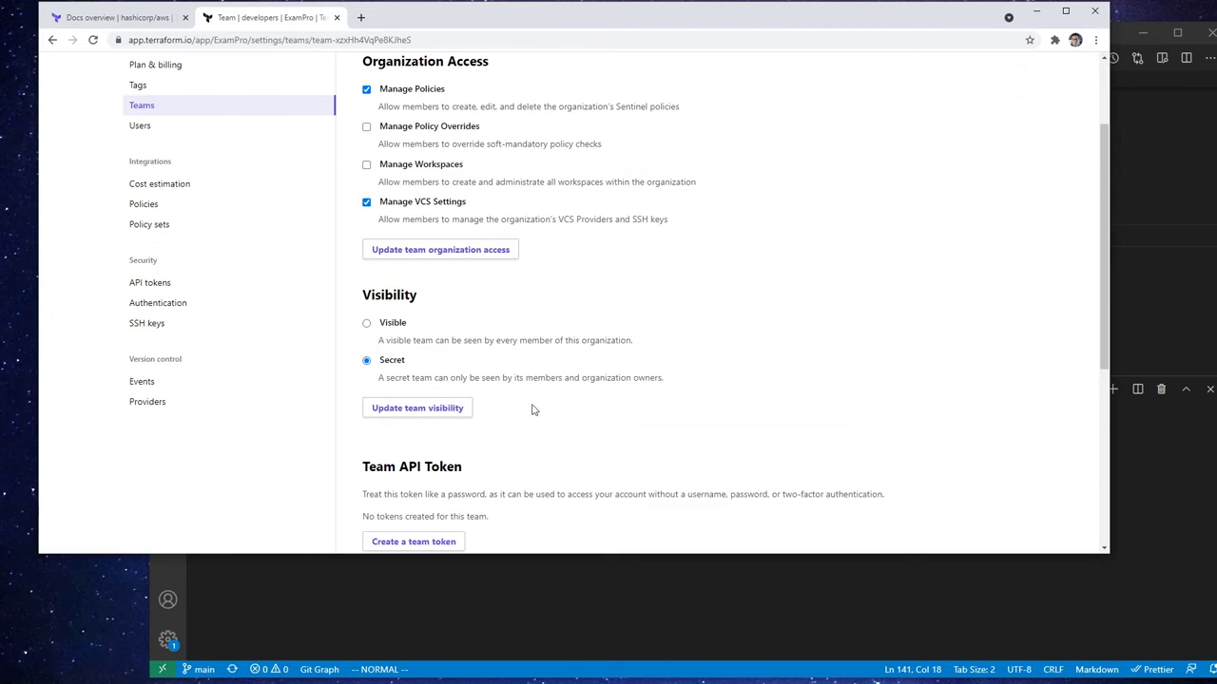
{"action": "scroll", "coordinate": [532, 409], "scroll_direction": "up", "scroll_amount": 2}
Open the API tokens page in the personal user settings
{"action": "left_click", "coordinate": [998, 66]}
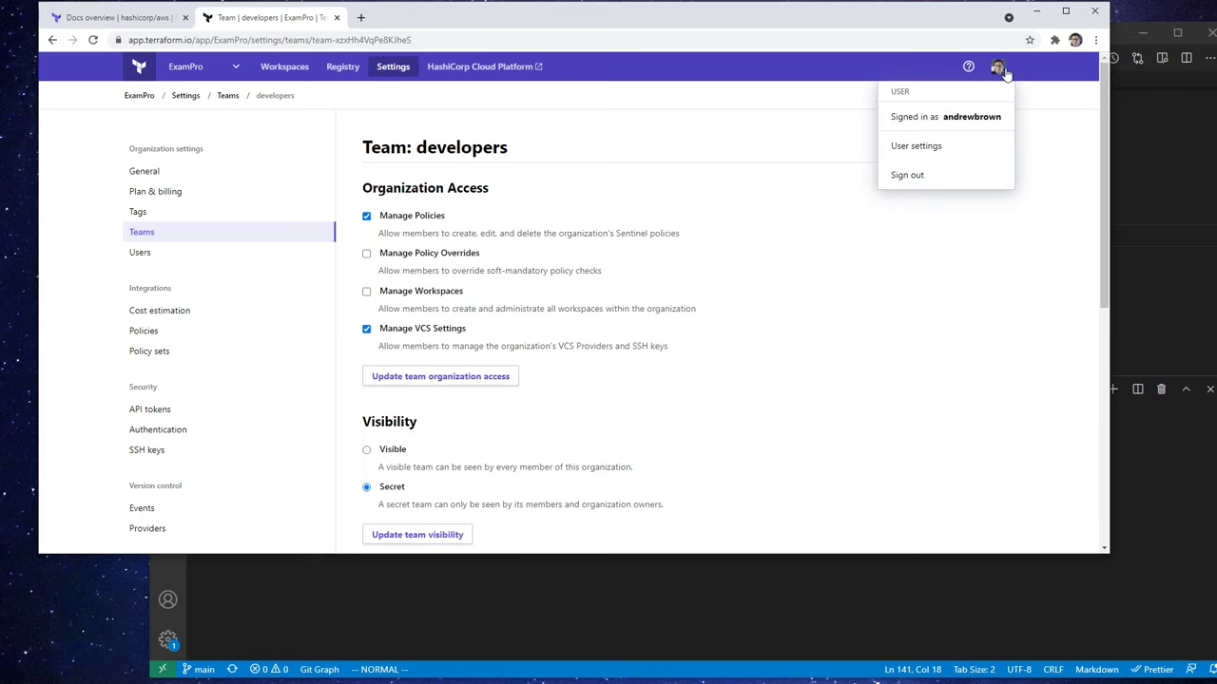
{"action": "left_click", "coordinate": [924, 144]}
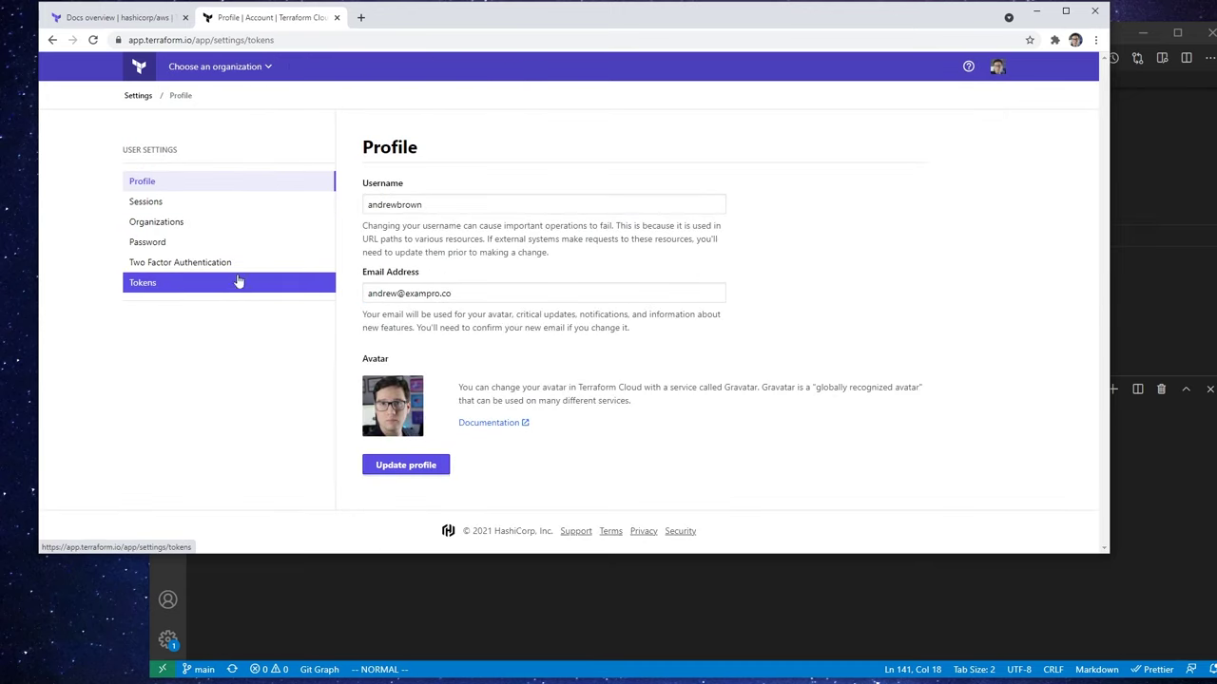
{"action": "left_click", "coordinate": [238, 281]}
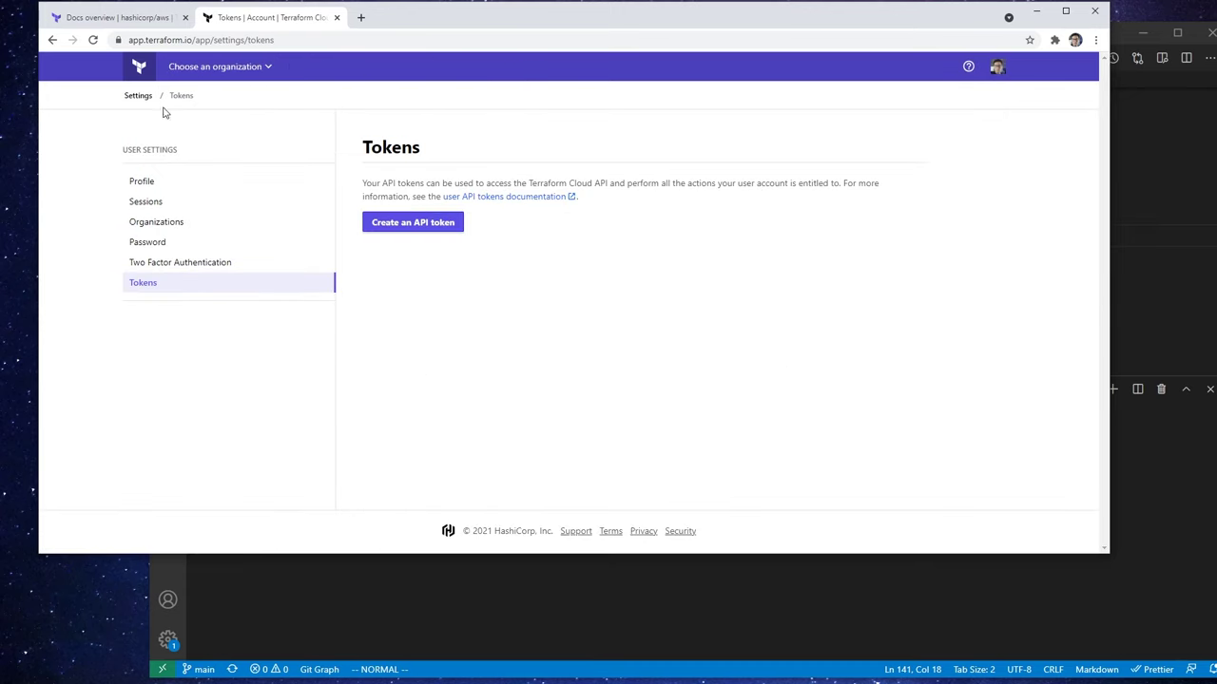
Open the vcs-terraform workspace and look over its available settings categories
{"action": "left_click", "coordinate": [136, 70]}
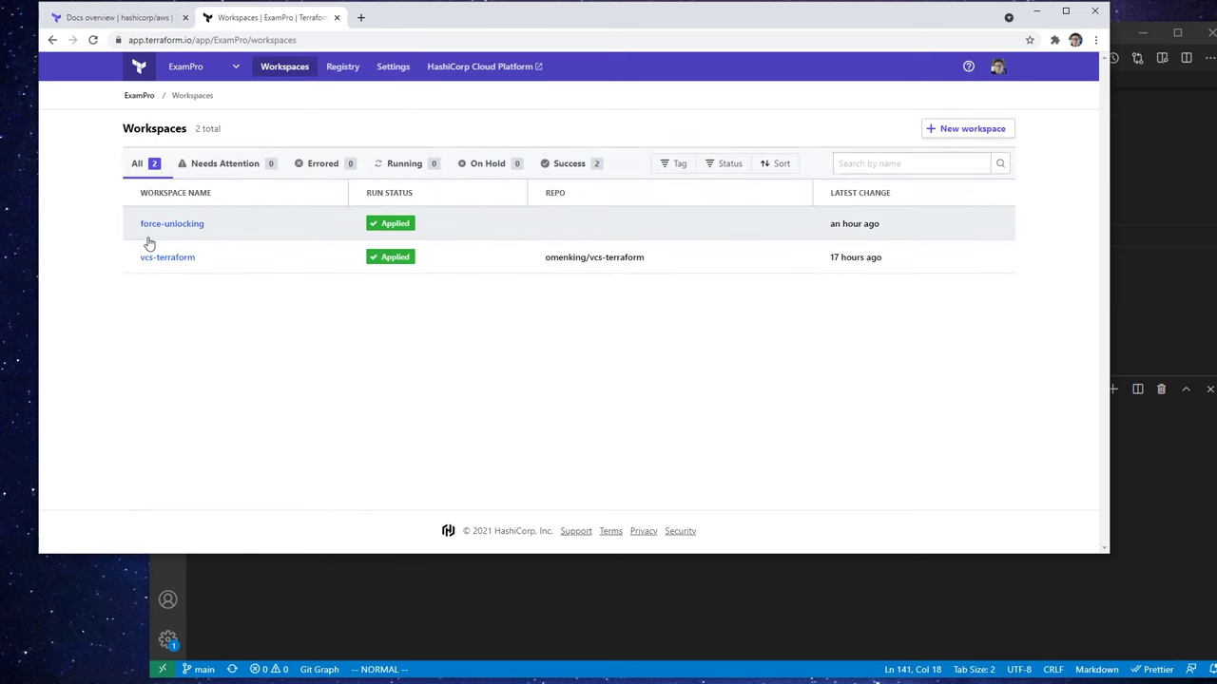
{"action": "left_click", "coordinate": [195, 259]}
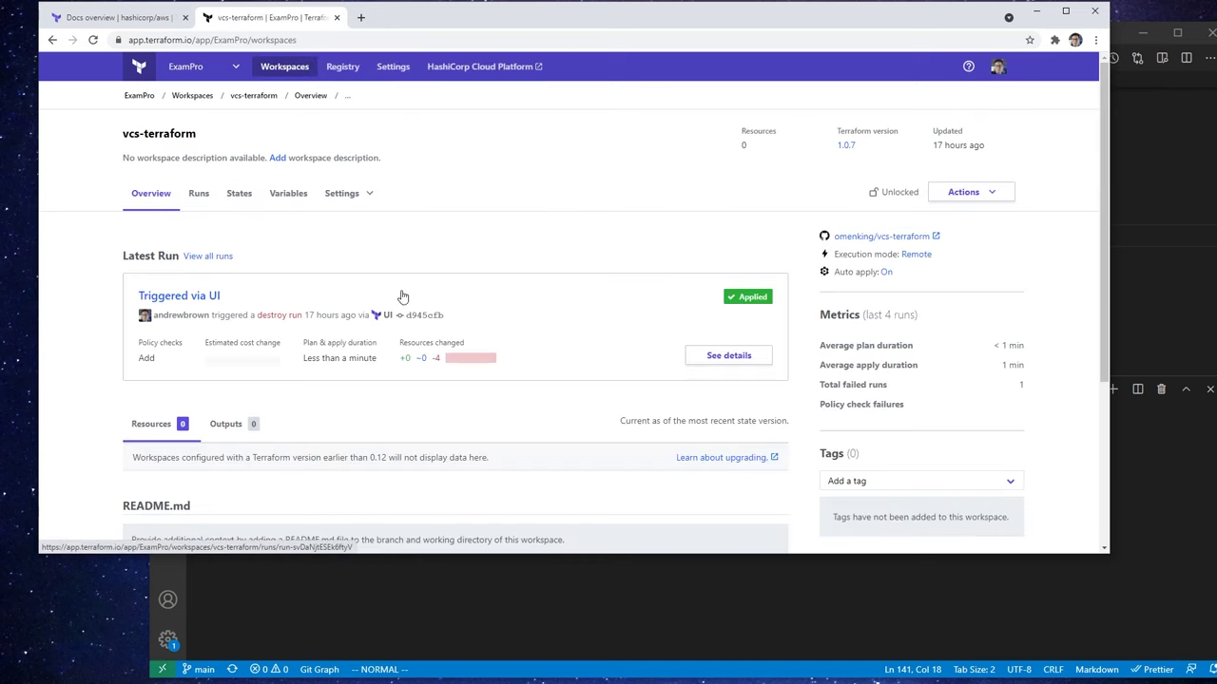
{"action": "left_click", "coordinate": [342, 194]}
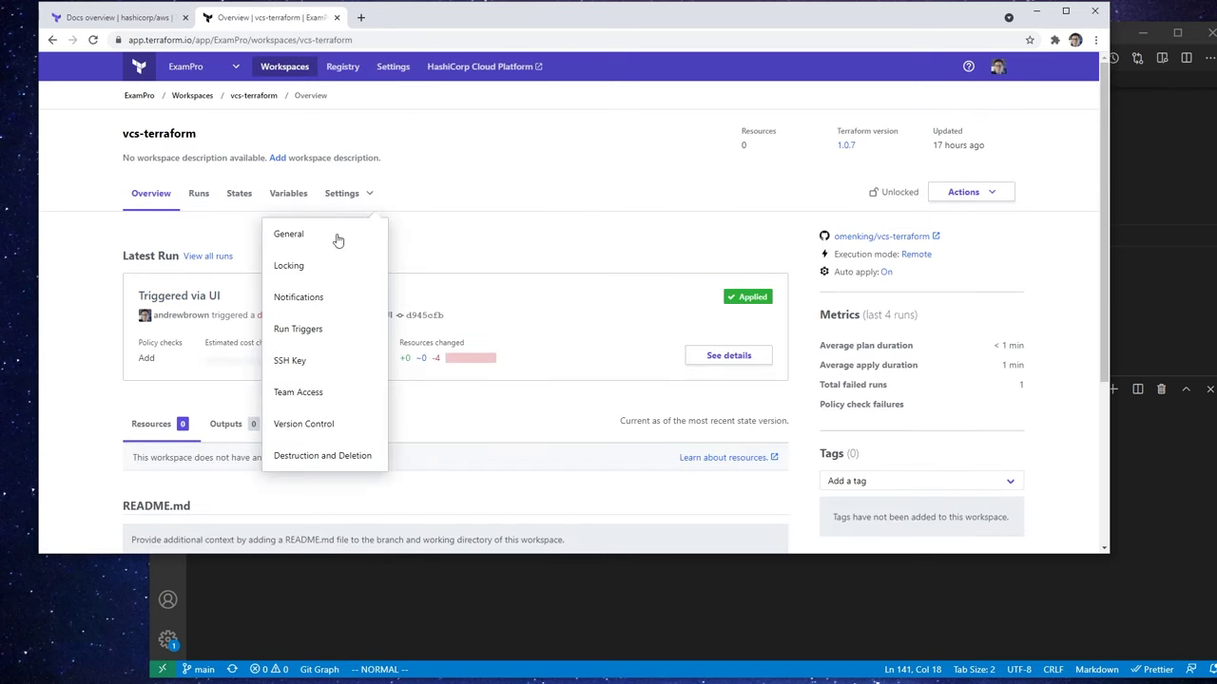
{"action": "left_click", "coordinate": [469, 226]}
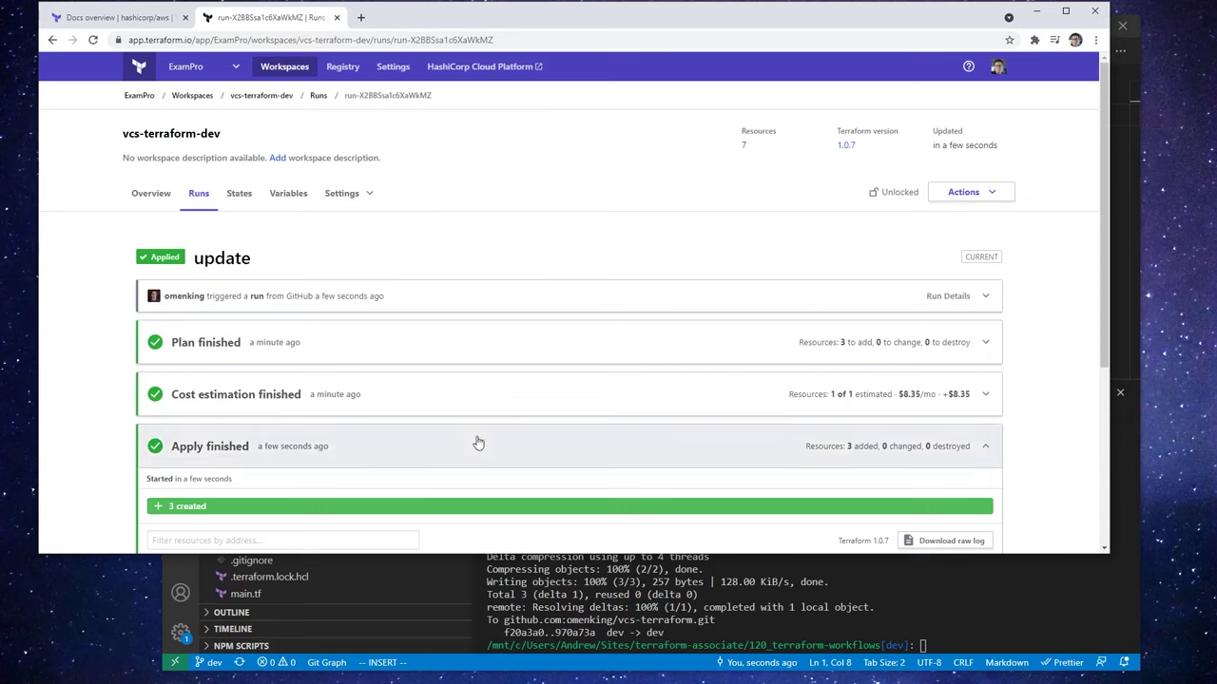
Review the resources created by the vcs-terraform-dev run and show the remote backend block of 120_terraform-workflows/main.tf in Visual Studio Code
{"action": "scroll", "coordinate": [541, 413], "scroll_direction": "down", "scroll_amount": 1}
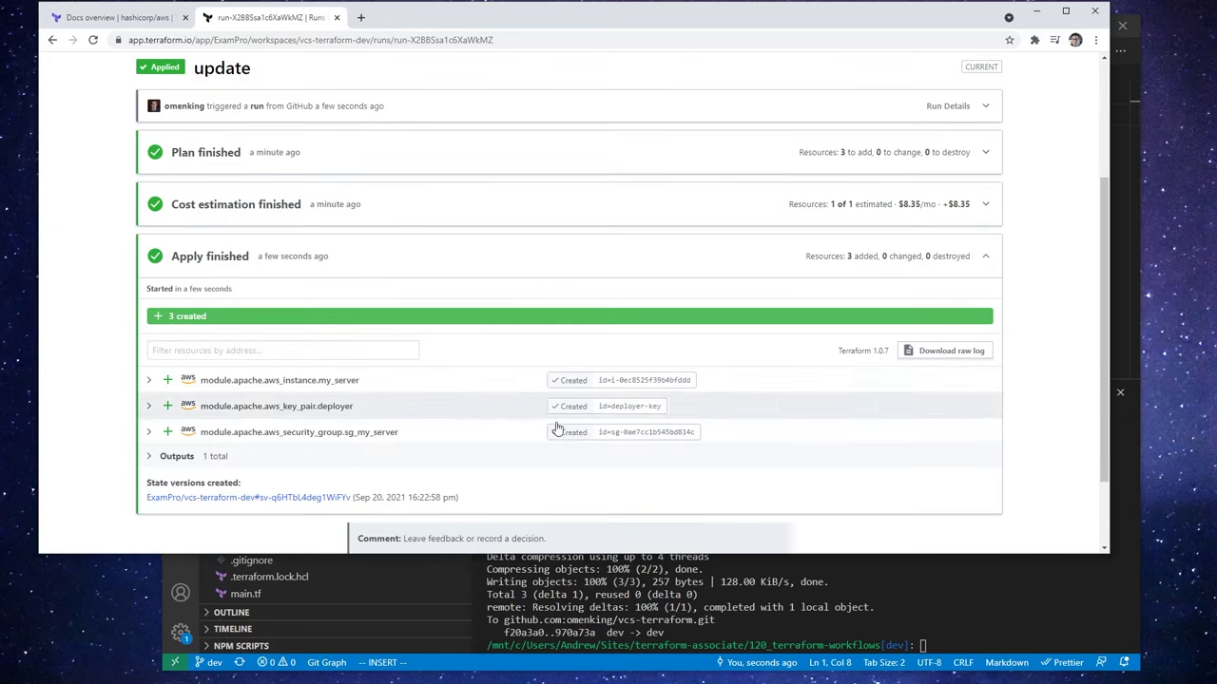
{"action": "left_click", "coordinate": [1135, 645]}
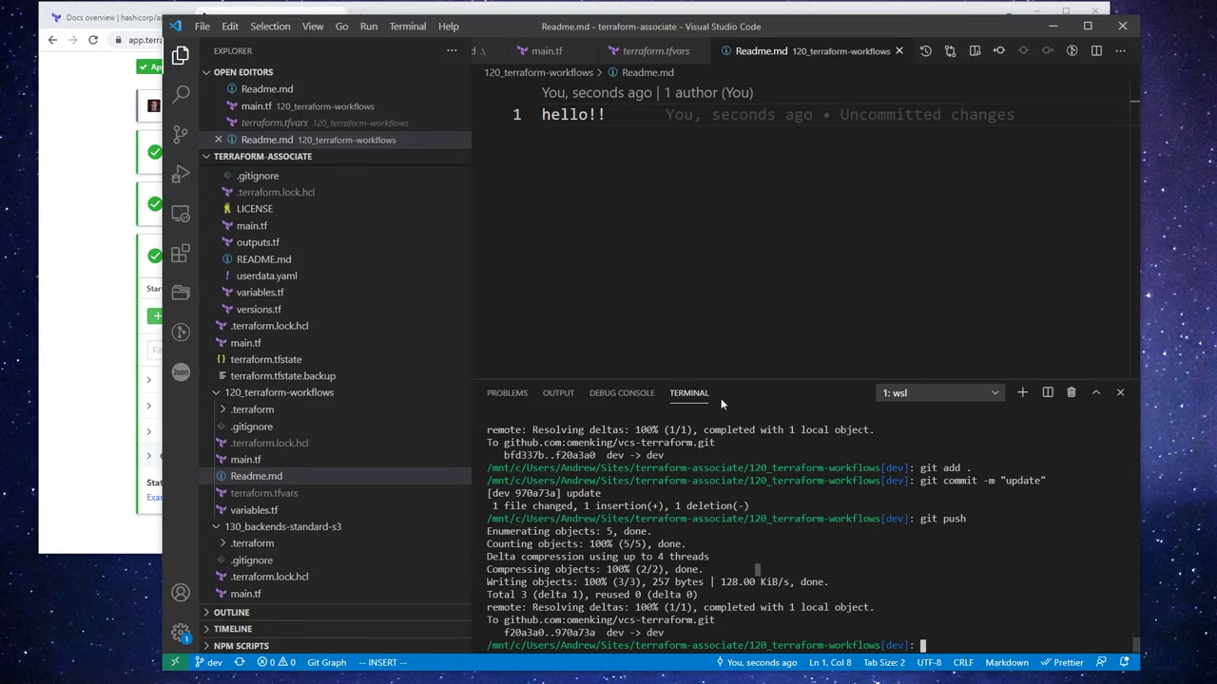
{"action": "left_click", "coordinate": [547, 50]}
{"action": "scroll", "coordinate": [706, 211], "scroll_direction": "up", "scroll_amount": 6}
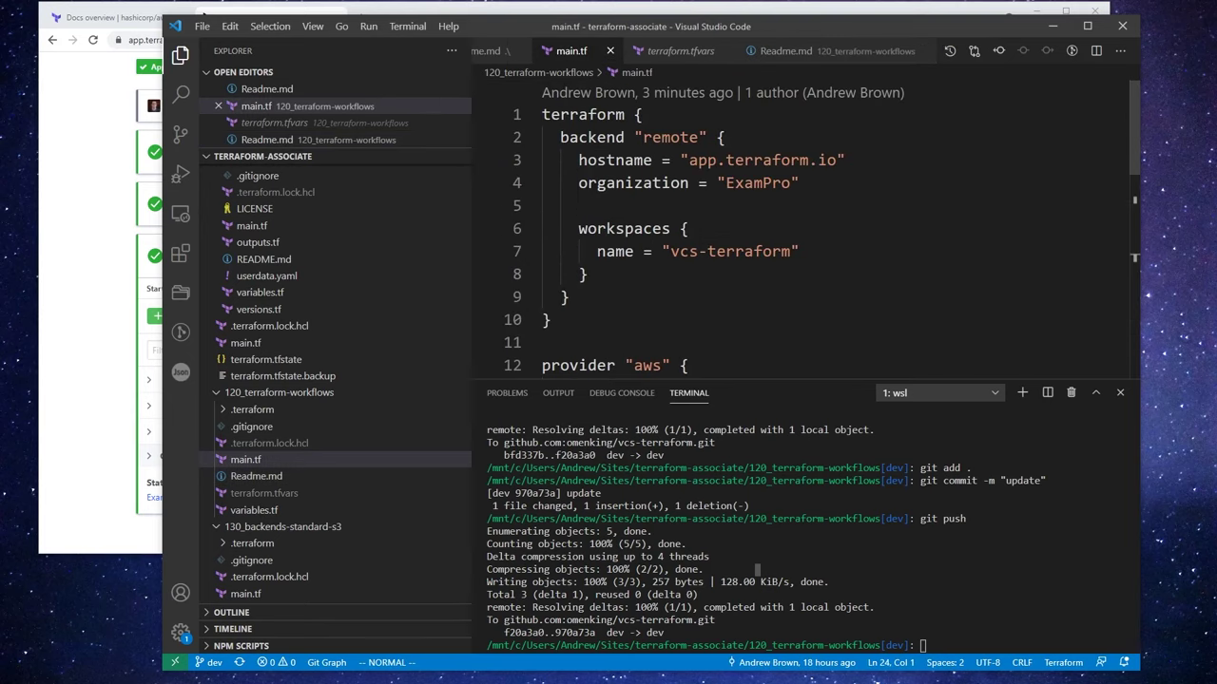
Replace the remote backend's workspace name argument with prefix = "vcs-terraform_" in 120_terraform-workflows/main.tf and save the file
{"action": "left_click", "coordinate": [683, 251]}
{"action": "key", "text": "b"}
{"action": "key", "text": "b"}
{"action": "key", "text": "b"}
{"action": "key", "text": "b"}
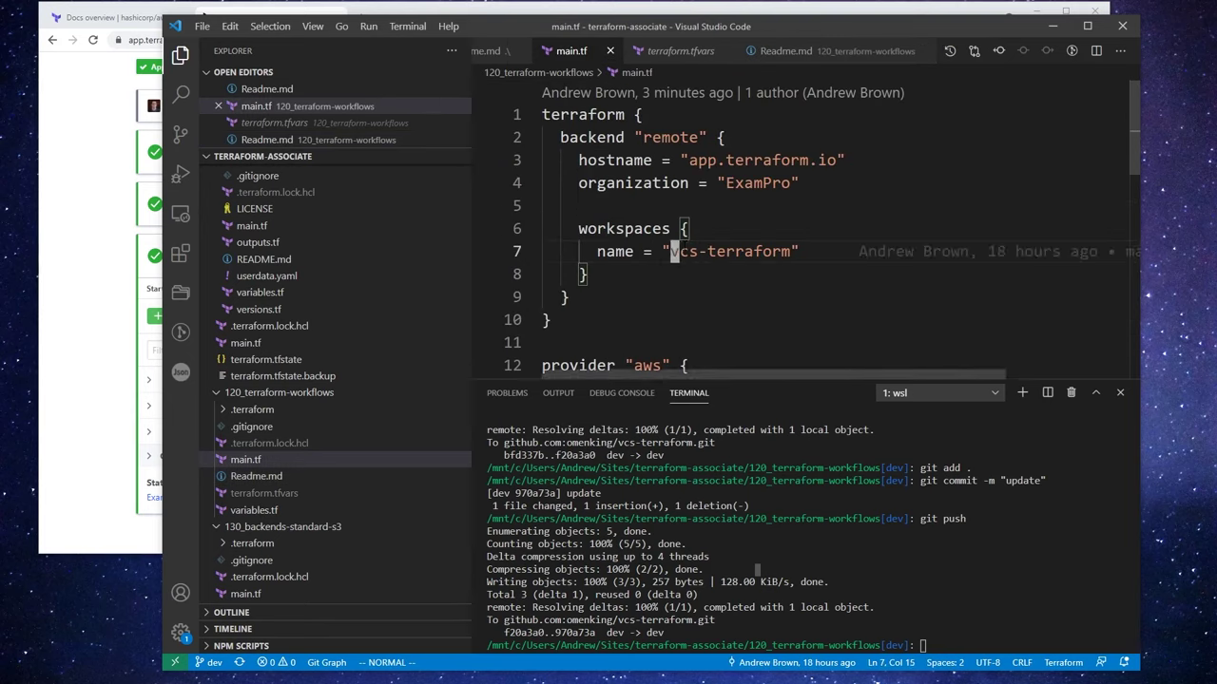
{"action": "type", "text": "ciwprefix"}
{"action": "key", "text": "Escape"}
{"action": "key", "text": "l"}
{"action": "key", "text": "l"}
{"action": "key", "text": "l"}
{"action": "key", "text": "l"}
{"action": "key", "text": "l"}
{"action": "key", "text": "l"}
{"action": "key", "text": "l"}
{"action": "key", "text": "l"}
{"action": "key", "text": "l"}
{"action": "key", "text": "l"}
{"action": "key", "text": "l"}
{"action": "key", "text": "l"}
{"action": "key", "text": "l"}
{"action": "key", "text": "l"}
{"action": "key", "text": "l"}
{"action": "key", "text": "l"}
{"action": "key", "text": "l"}
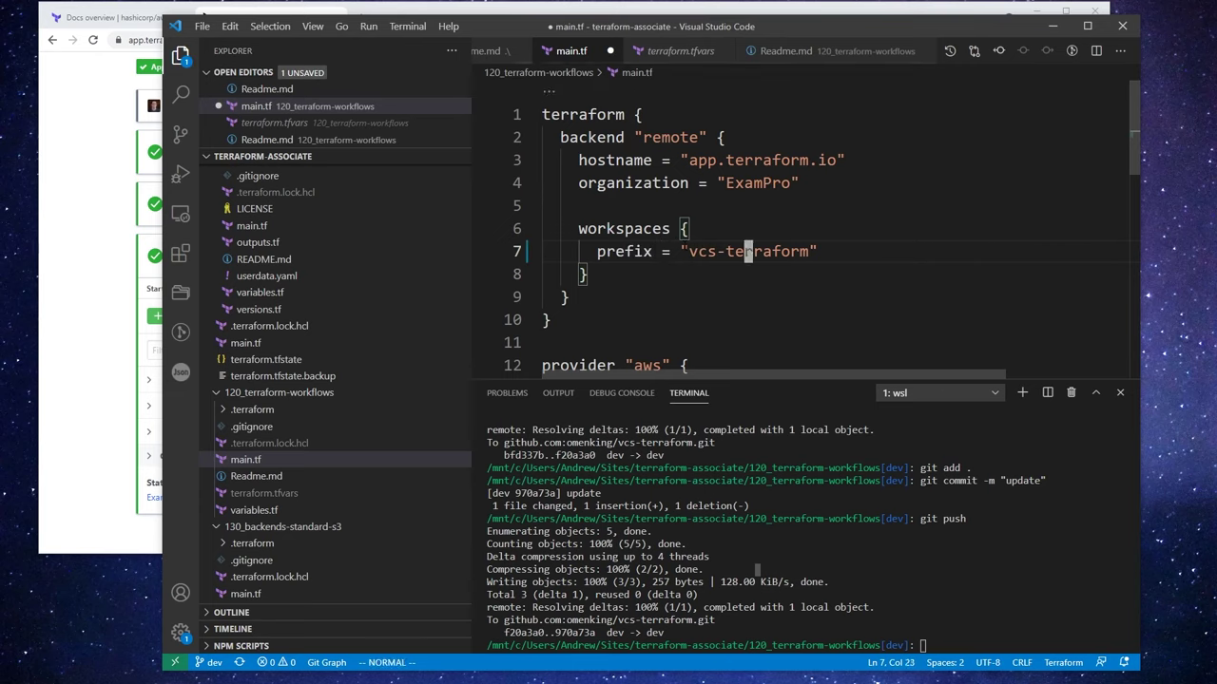
{"action": "type", "text": "aform_"}
{"action": "key", "text": "ctrl+s"}
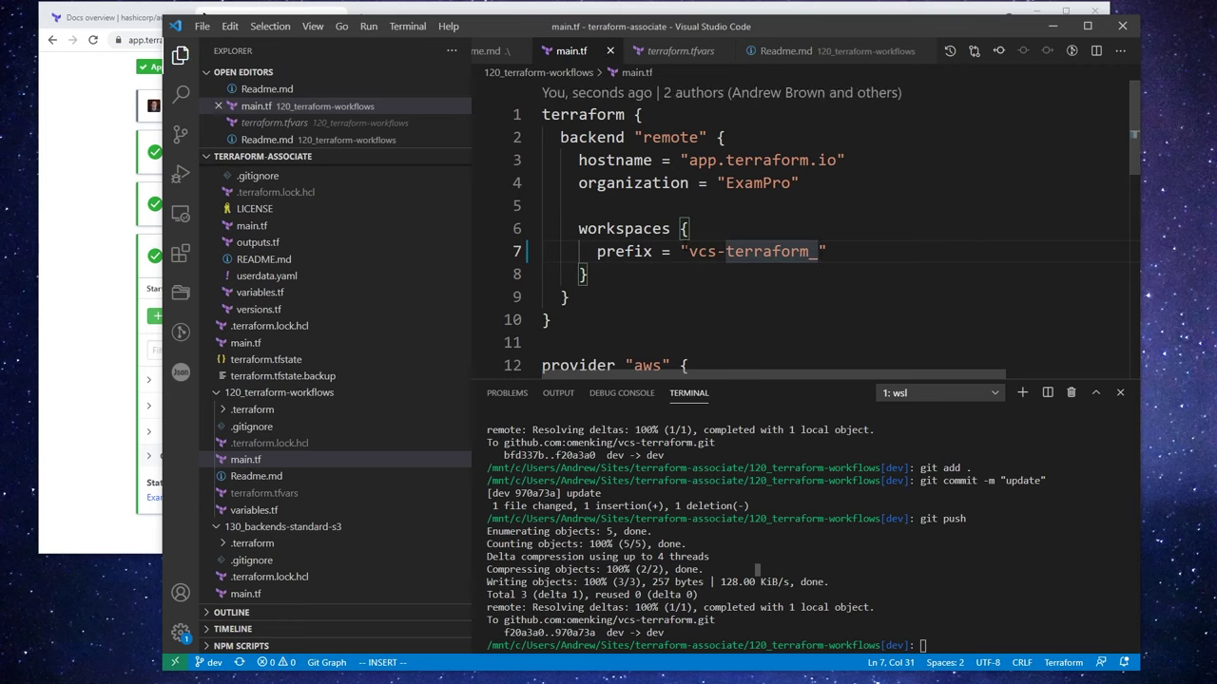
Run terraform init in the 120_terraform-workflows folder
{"action": "key", "text": "ctrl+grave"}
{"action": "type", "text": "terraform init"}
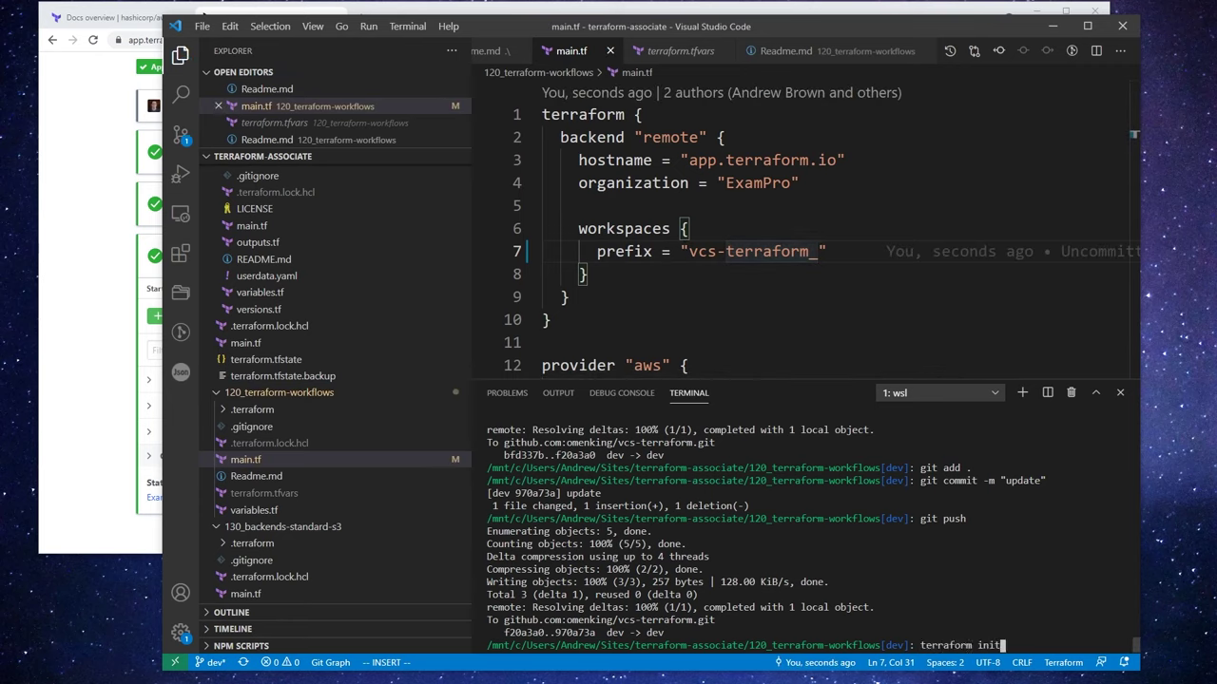
{"action": "key", "text": "Return"}
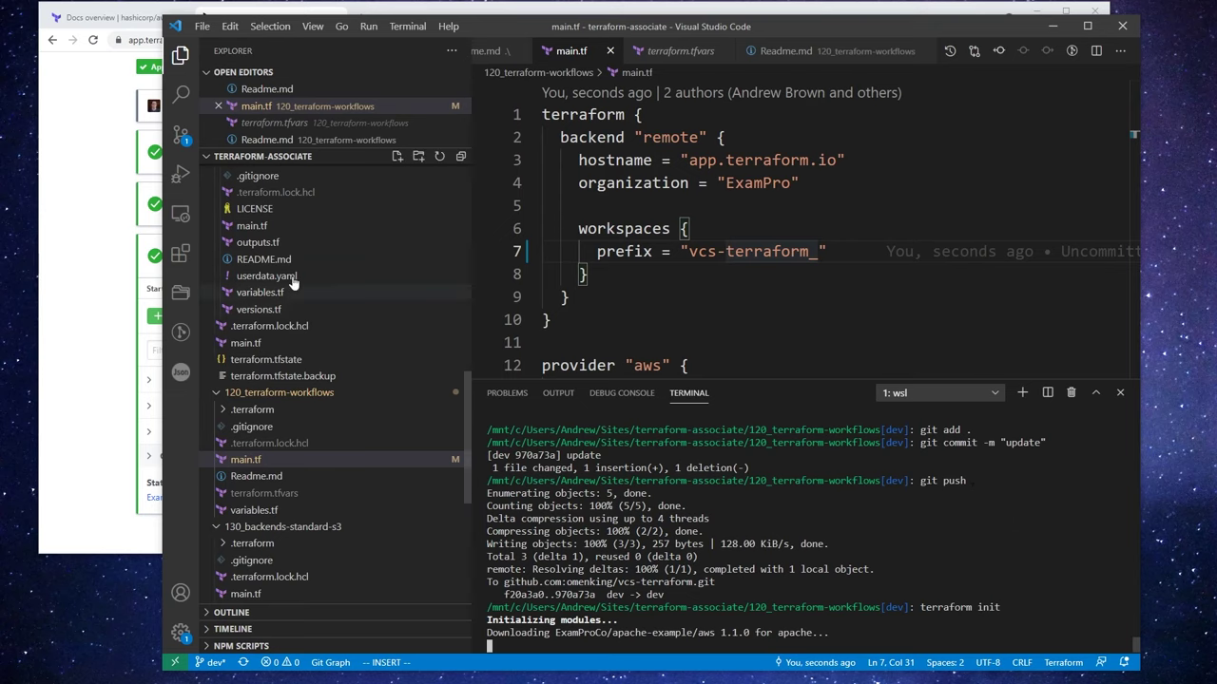
Check the workspace naming in Terraform Cloud, change the prefix in main.tf to "vcs-terraform-", and return to the terminal
{"action": "left_click", "coordinate": [104, 204]}
{"action": "scroll", "coordinate": [166, 181], "scroll_direction": "up", "scroll_amount": 3}
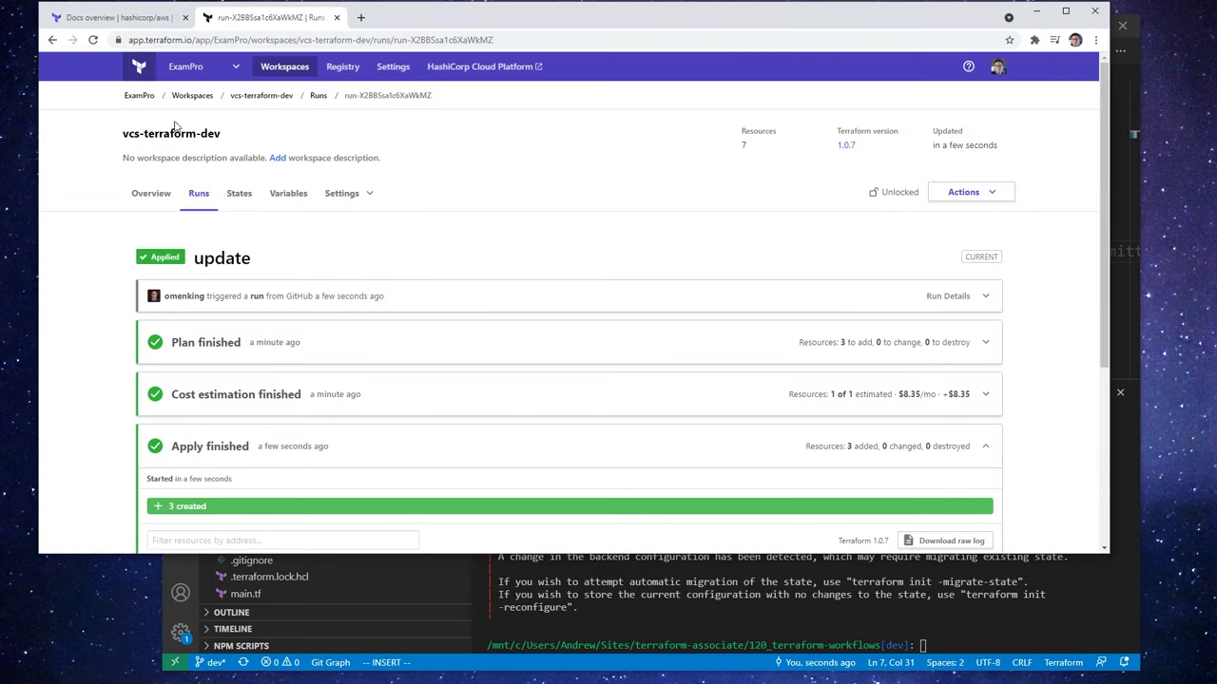
{"action": "key", "text": "alt+Tab"}
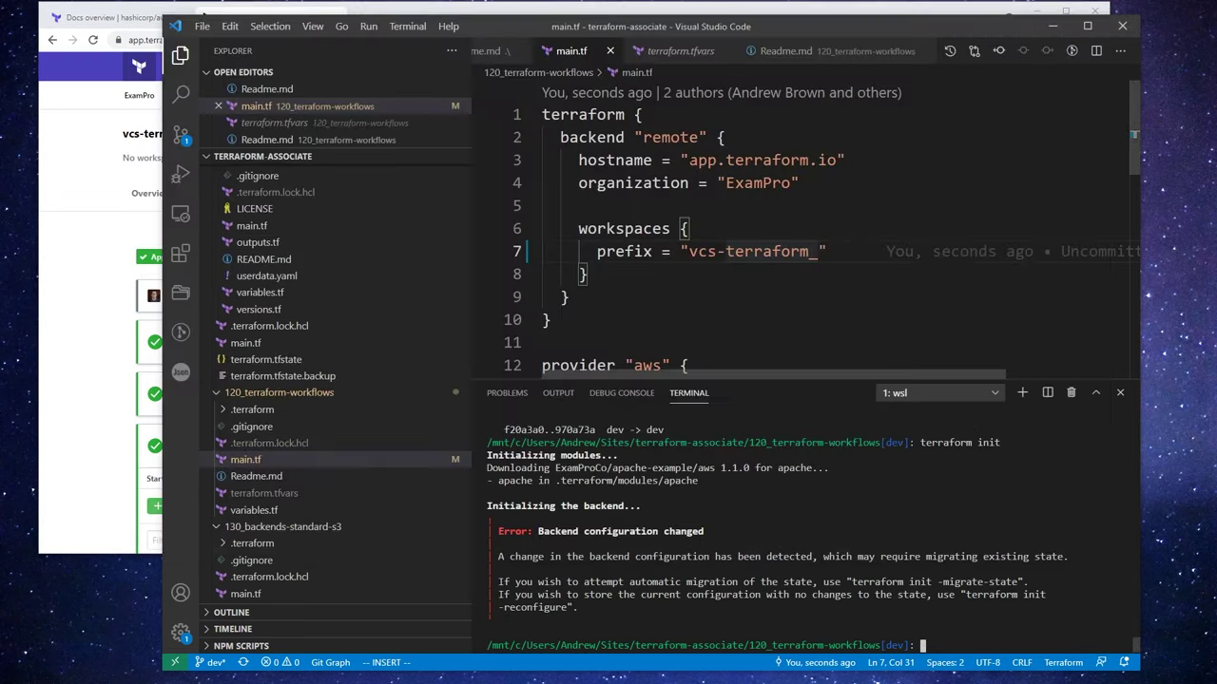
{"action": "key", "text": "Left"}
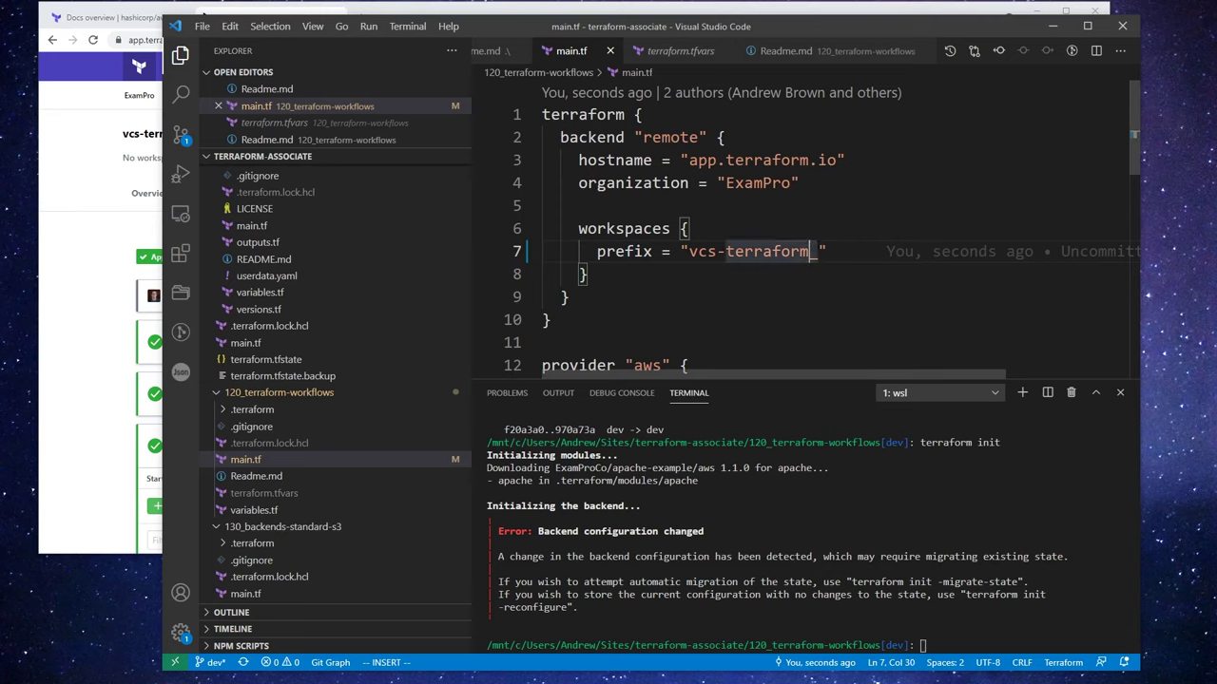
{"action": "key", "text": "Delete"}
{"action": "type", "text": "-"}
{"action": "key", "text": "Escape"}
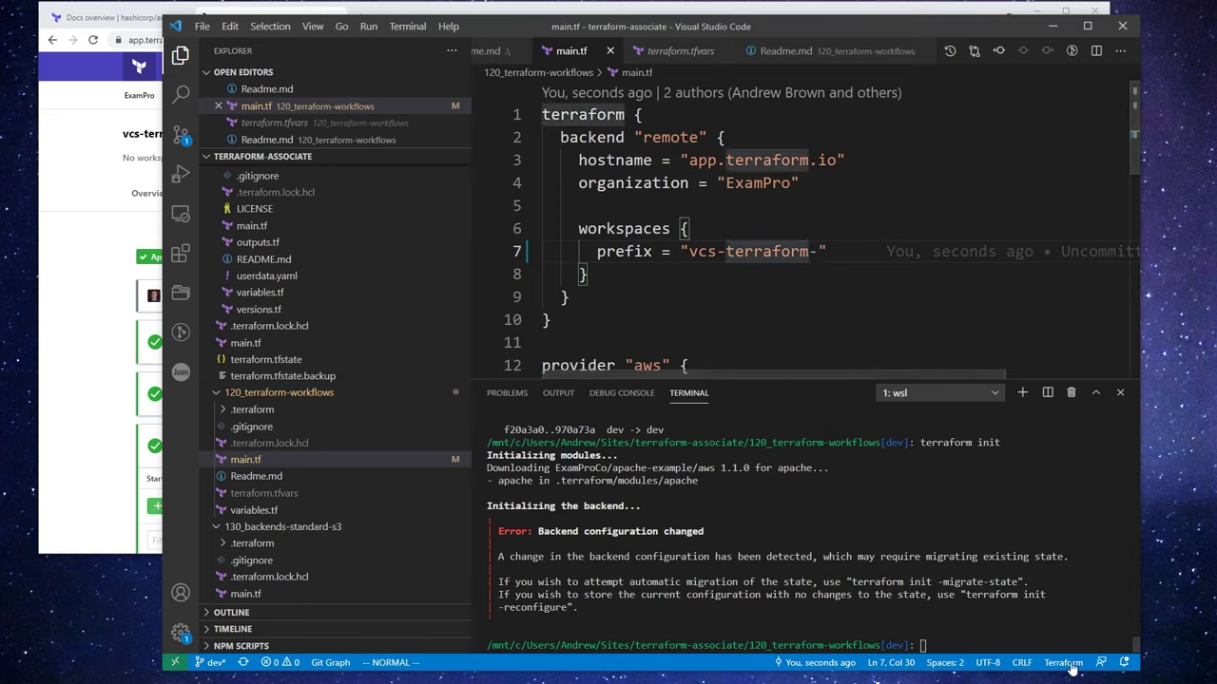
{"action": "left_click", "coordinate": [985, 567]}
{"action": "key", "text": "Up"}
{"action": "key", "text": "Up"}
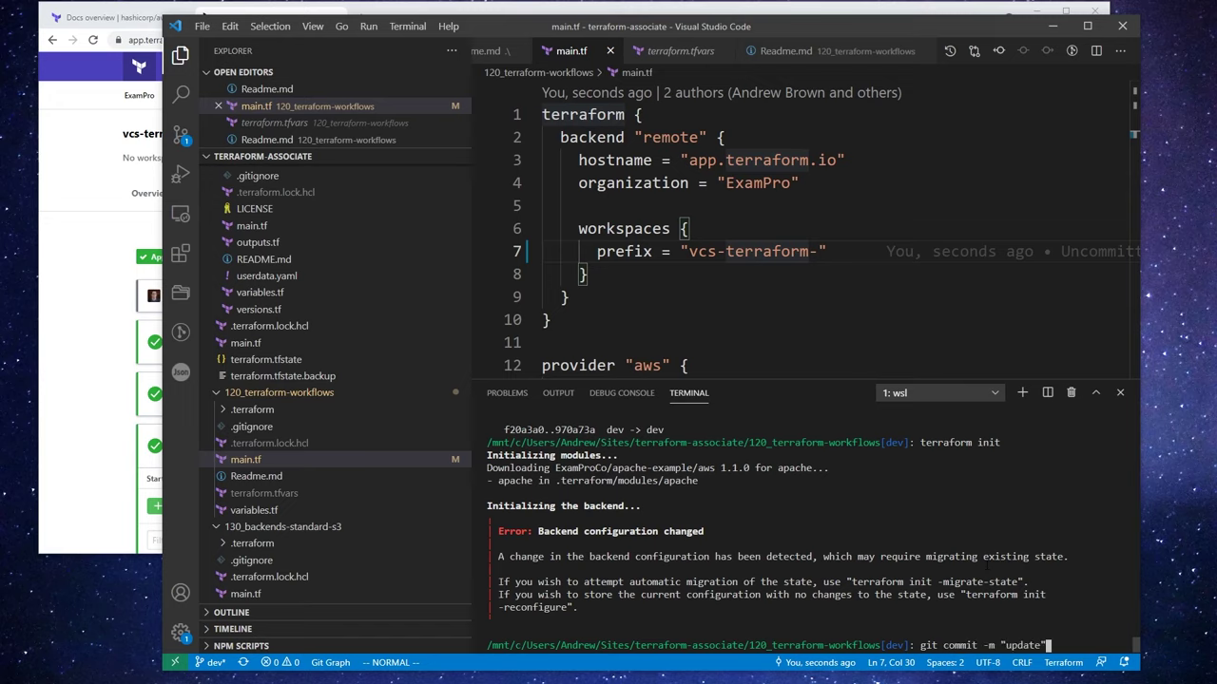
{"action": "key", "text": "Up"}
{"action": "key", "text": "Down"}
{"action": "key", "text": "Down"}
{"action": "key", "text": "BackSpace"}
{"action": "key", "text": "BackSpace"}
{"action": "key", "text": "BackSpace"}
{"action": "key", "text": "BackSpace"}
{"action": "key", "text": "BackSpace"}
{"action": "key", "text": "BackSpace"}
{"action": "key", "text": "BackSpace"}
{"action": "key", "text": "BackSpace"}
{"action": "type", "text": "terraform push"}
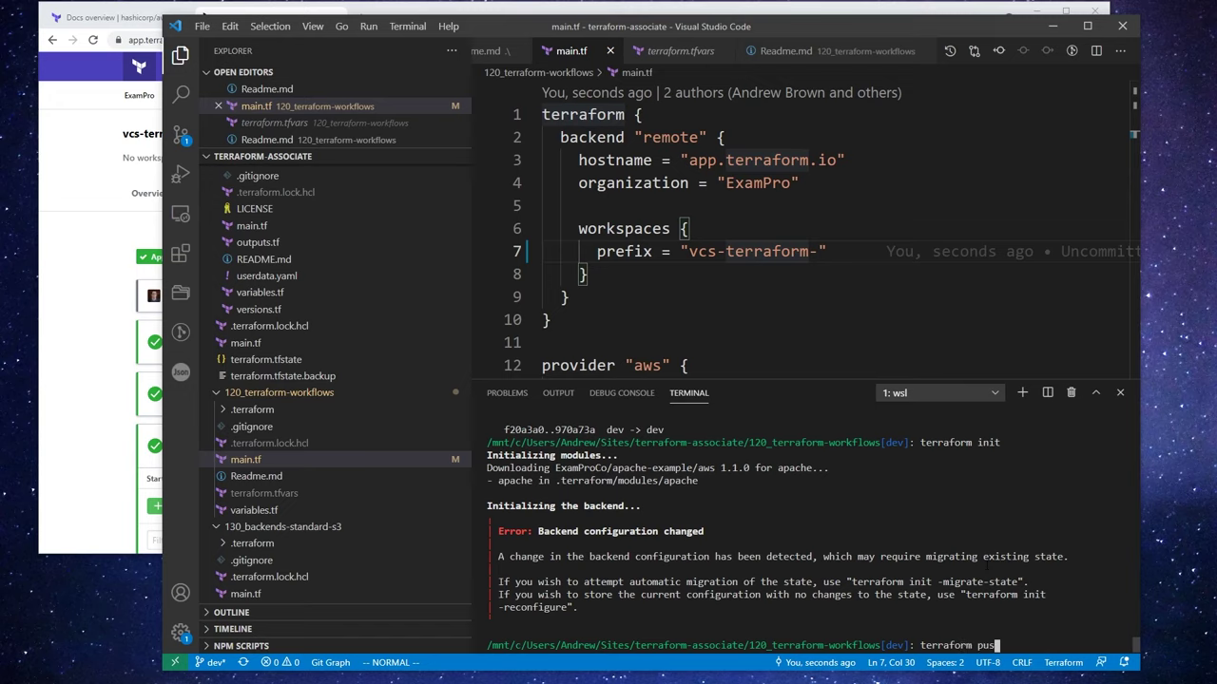
{"action": "key", "text": "BackSpace"}
{"action": "key", "text": "BackSpace"}
{"action": "key", "text": "BackSpace"}
{"action": "key", "text": "BackSpace"}
{"action": "key", "text": "BackSpace"}
{"action": "key", "text": "BackSpace"}
{"action": "key", "text": "BackSpace"}
{"action": "key", "text": "BackSpace"}
{"action": "key", "text": "BackSpace"}
{"action": "key", "text": "BackSpace"}
{"action": "key", "text": "BackSpace"}
{"action": "key", "text": "BackSpace"}
{"action": "key", "text": "BackSpace"}
Run terraform init -migrate-state in the 120_terraform-workflows folder
{"action": "type", "text": "terraform init --"}
{"action": "key", "text": "BackSpace"}
{"action": "type", "text": "migrate-state"}
{"action": "key", "text": "Return"}
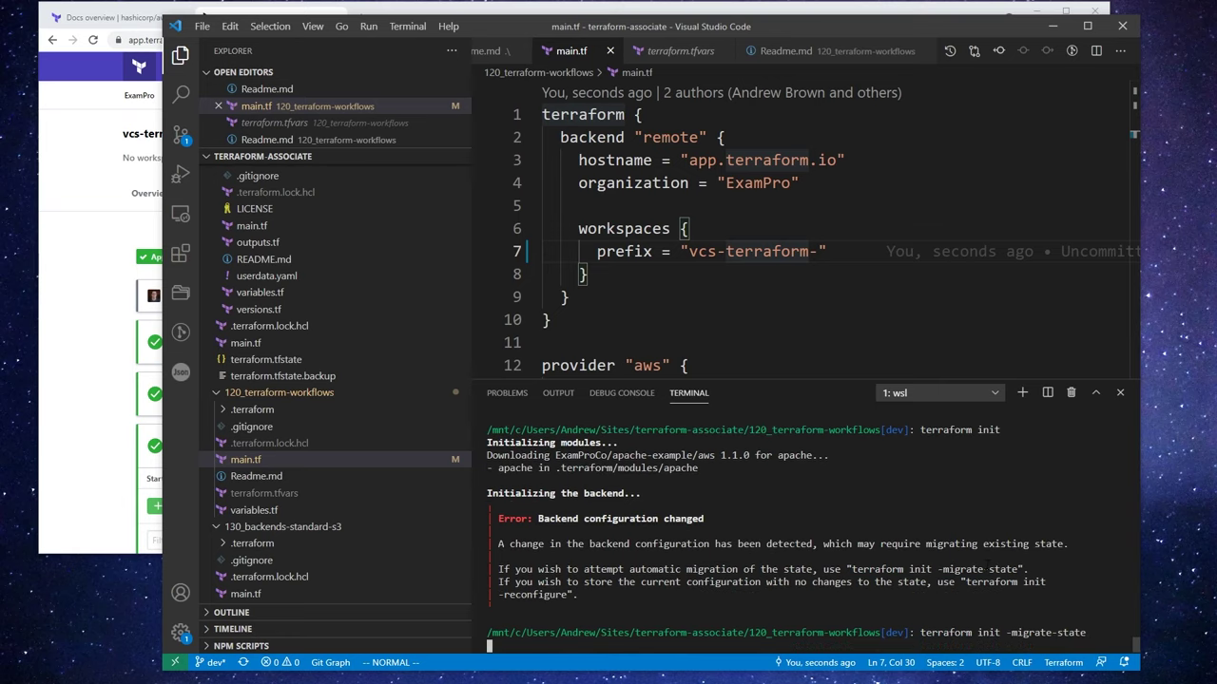
Review the vcs-terraform workspace and the workspaces list in Terraform Cloud, and cancel the terminal's pending workspace selection
{"action": "left_click", "coordinate": [75, 265]}
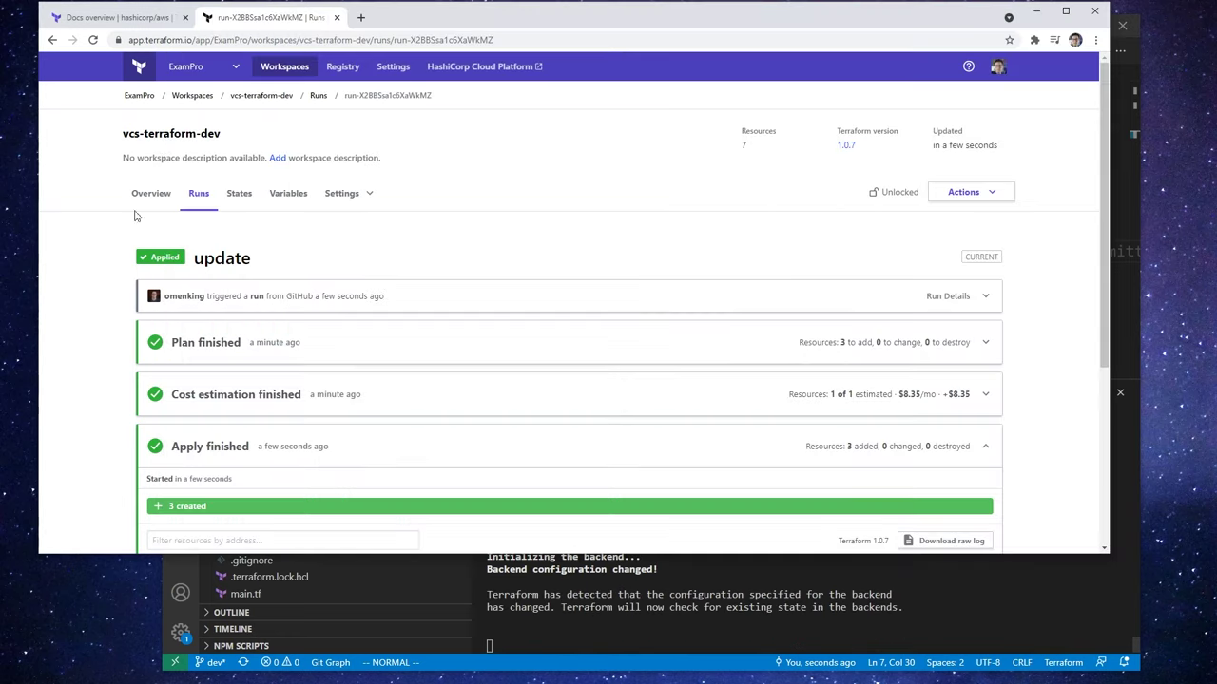
{"action": "left_click", "coordinate": [201, 97]}
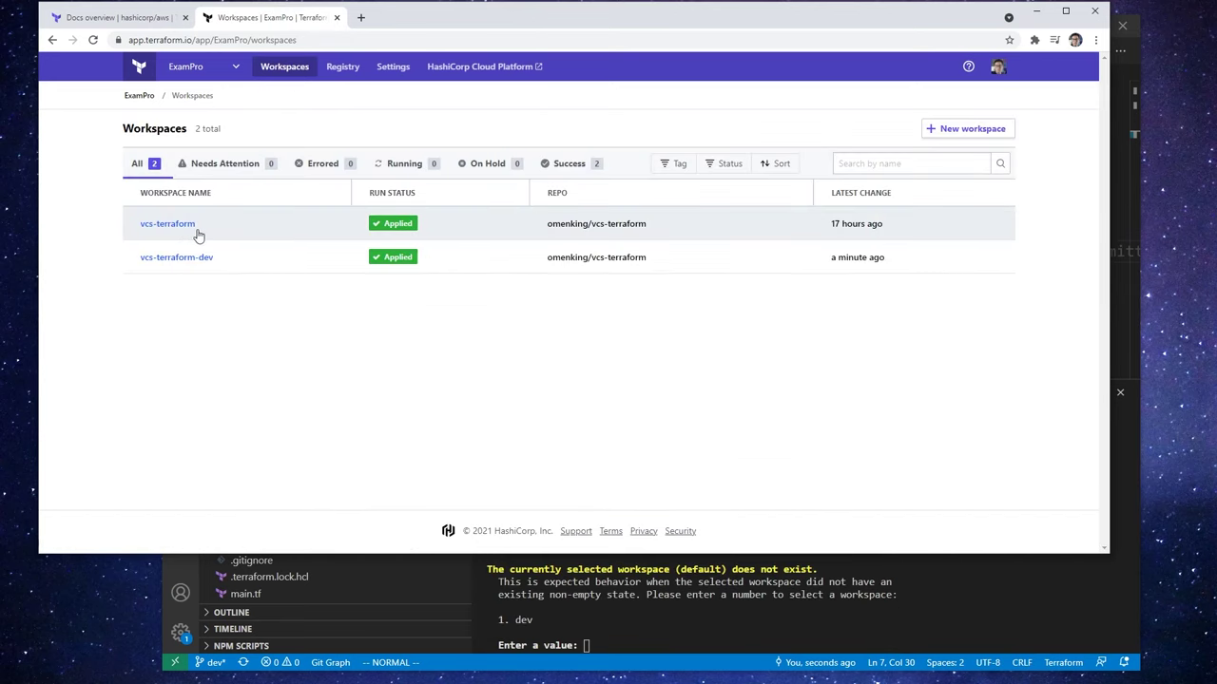
{"action": "left_click", "coordinate": [190, 228]}
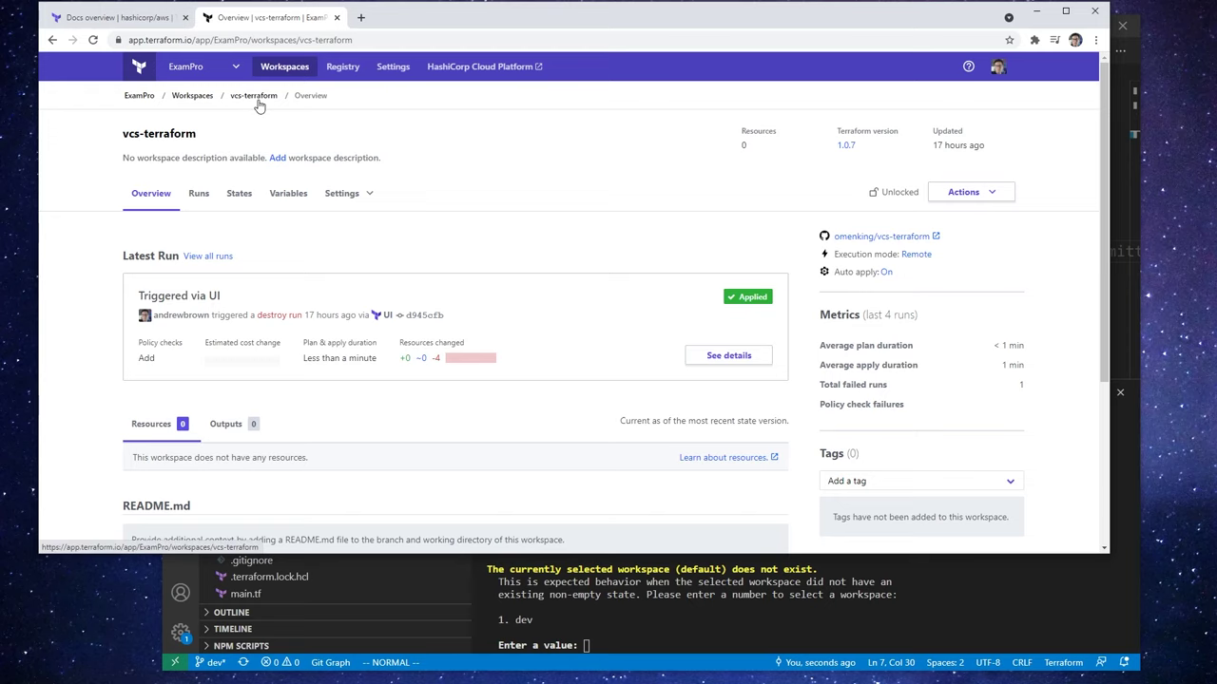
{"action": "left_click", "coordinate": [202, 97]}
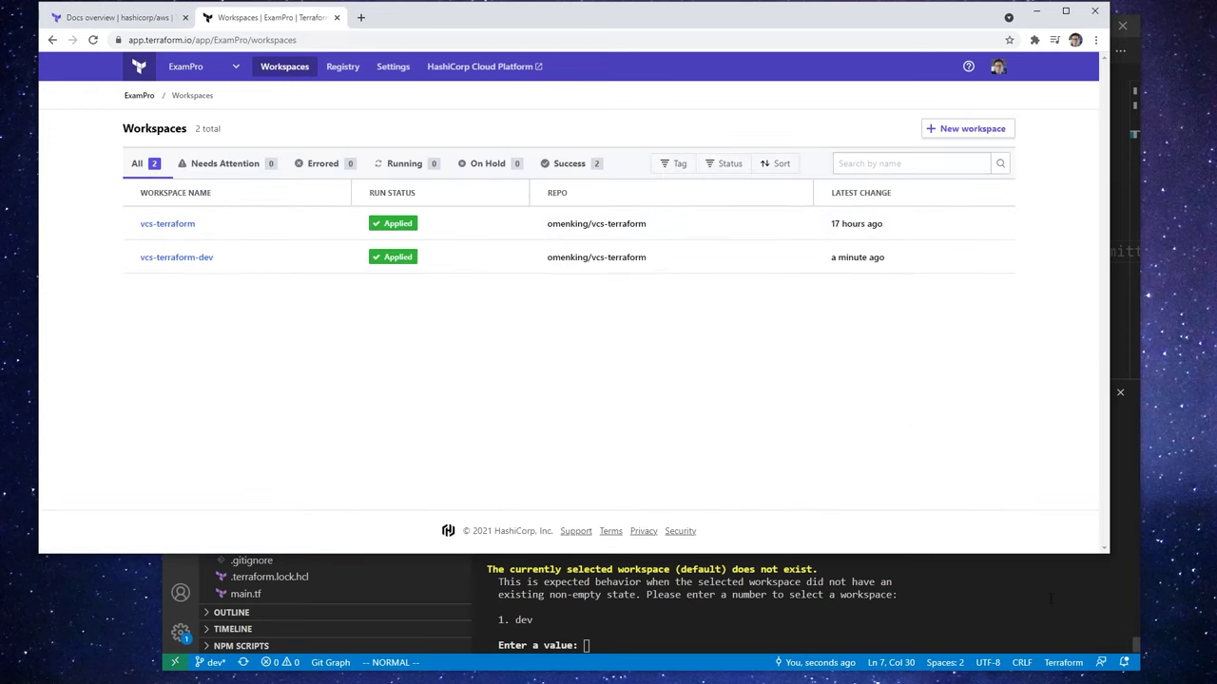
{"action": "key", "text": "alt+Tab"}
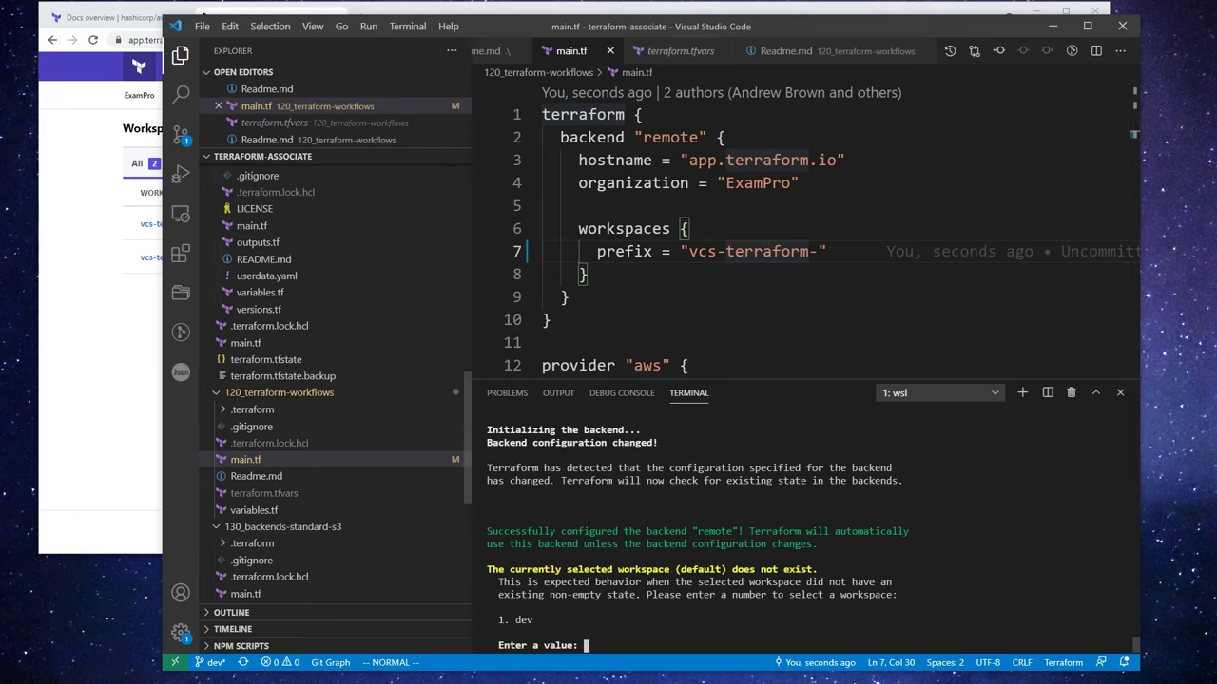
{"action": "left_click", "coordinate": [93, 323]}
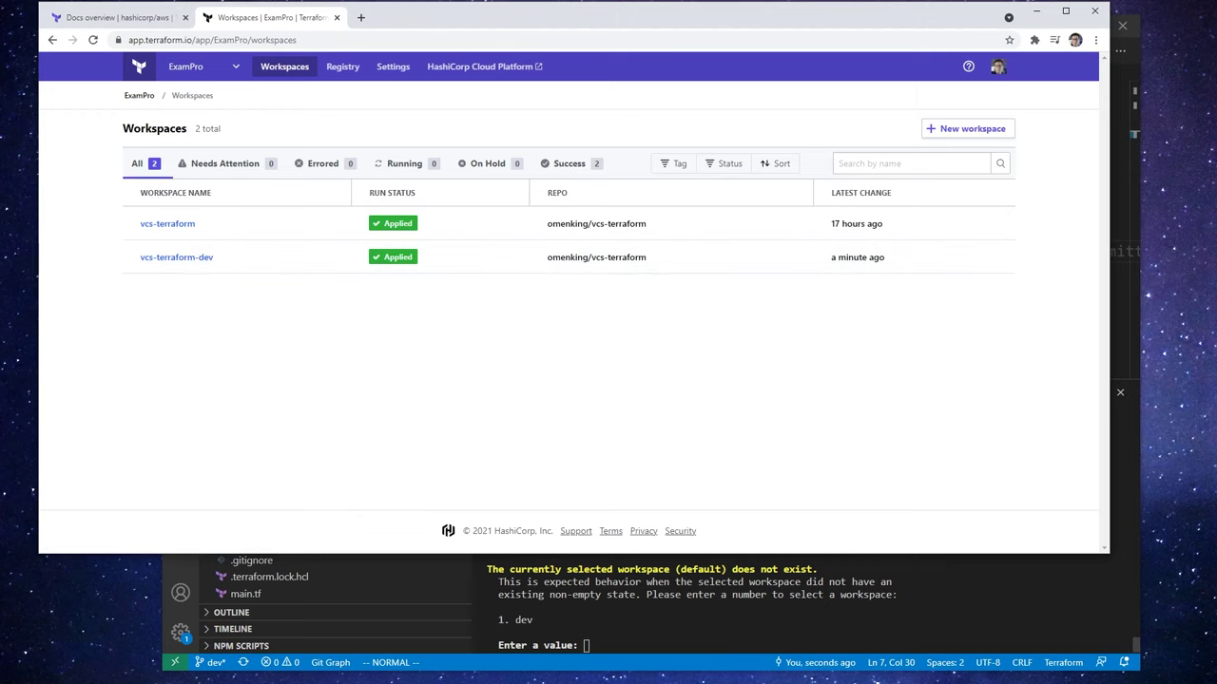
{"action": "key", "text": "alt+Tab"}
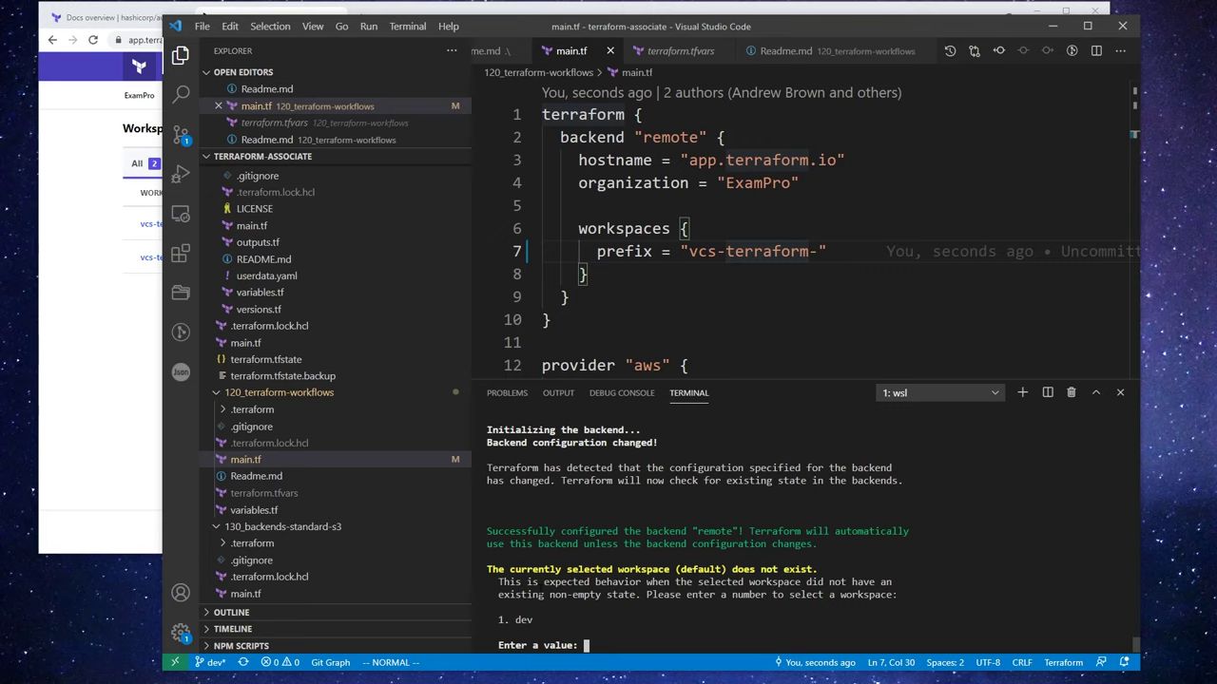
{"action": "key", "text": "ctrl+c"}
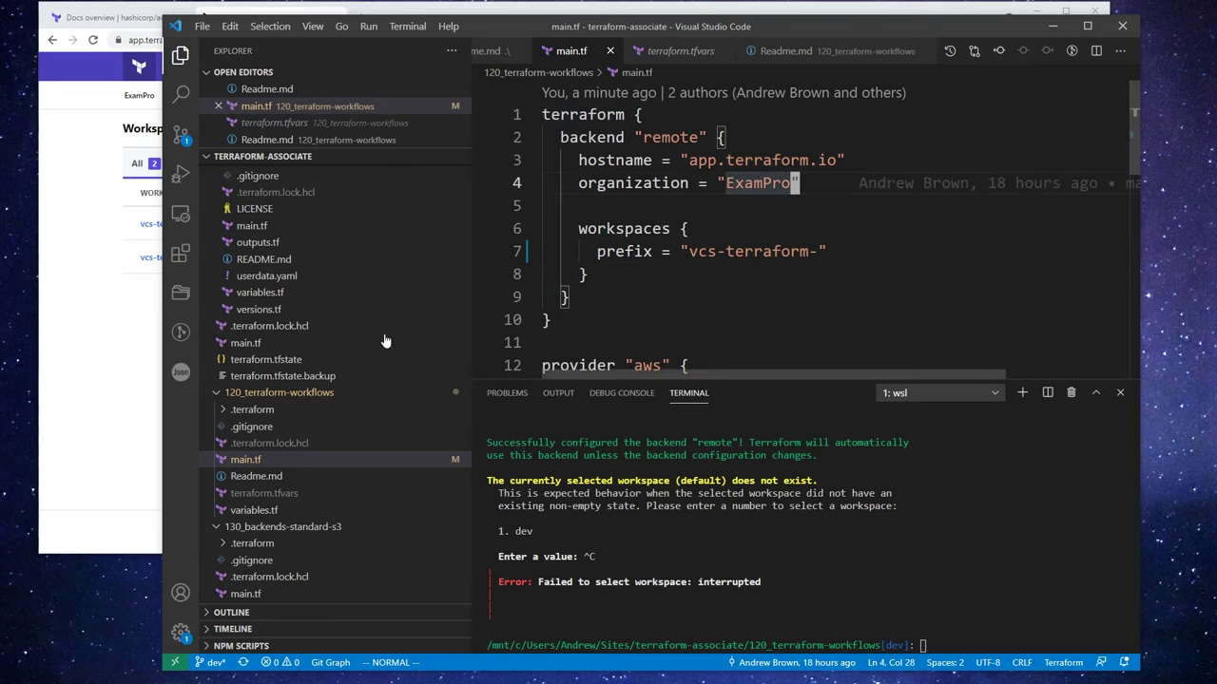
Switch to Terraform Cloud and open the Destruction and Deletion settings of the vcs-terraform-dev workspace
{"action": "key", "text": "alt+Tab"}
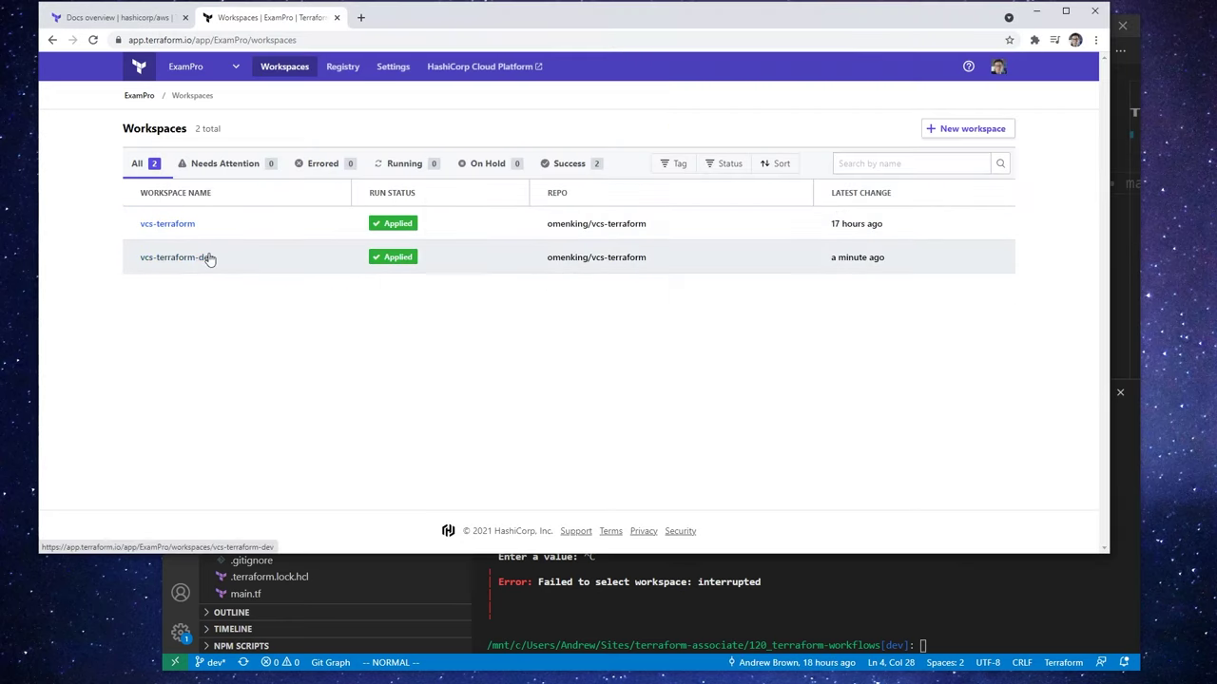
{"action": "left_click", "coordinate": [195, 258]}
{"action": "left_click", "coordinate": [346, 205]}
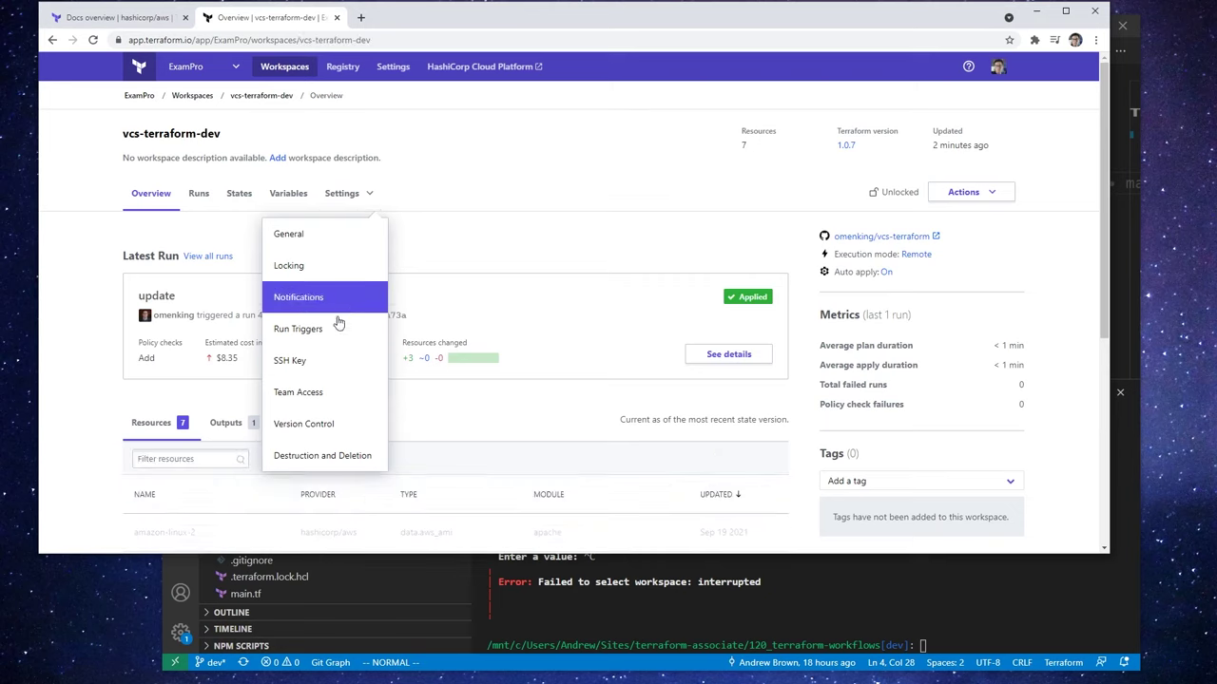
{"action": "left_click", "coordinate": [337, 454]}
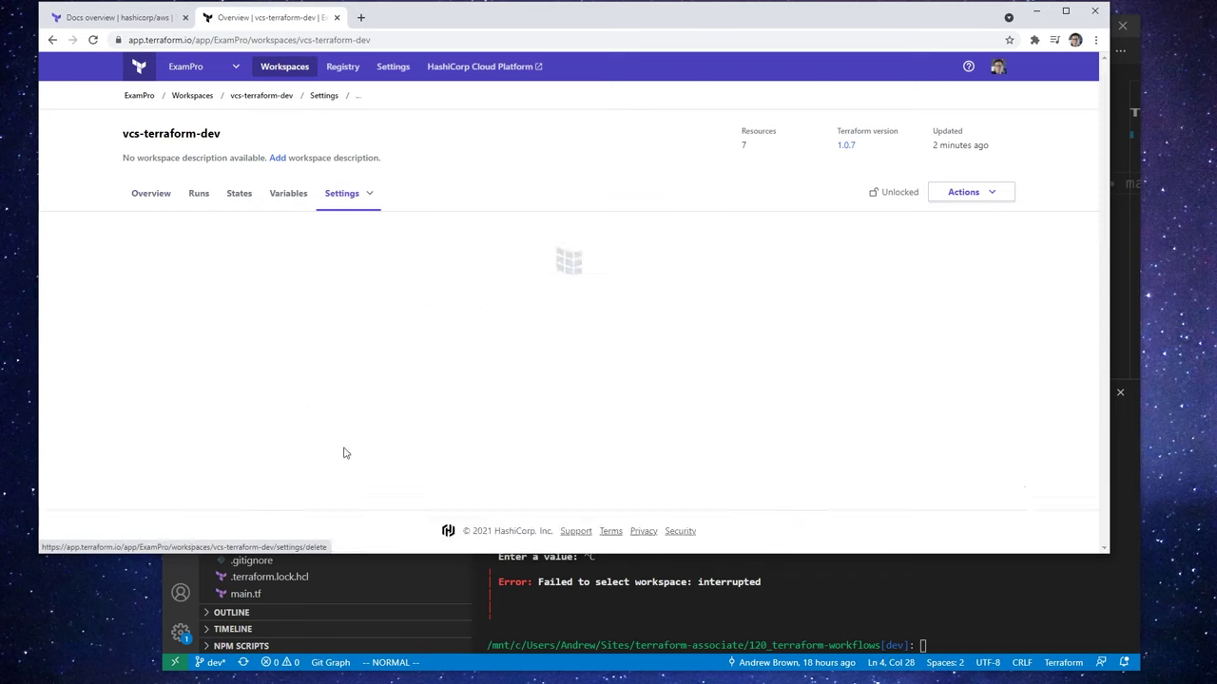
{"action": "scroll", "coordinate": [398, 359], "scroll_direction": "down", "scroll_amount": 2}
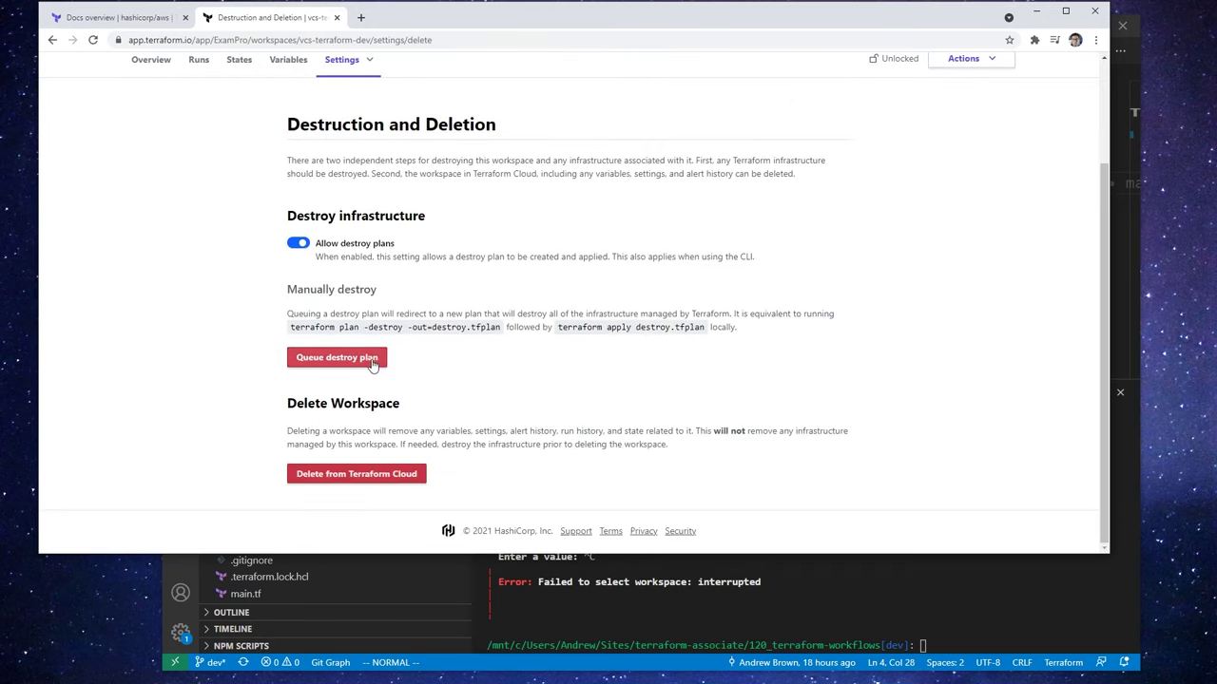
Queue a destroy plan for the workspace, confirming with the name vcs-terraform-dev, and return to the workspaces list
{"action": "left_click", "coordinate": [383, 358]}
{"action": "left_click", "coordinate": [459, 357]}
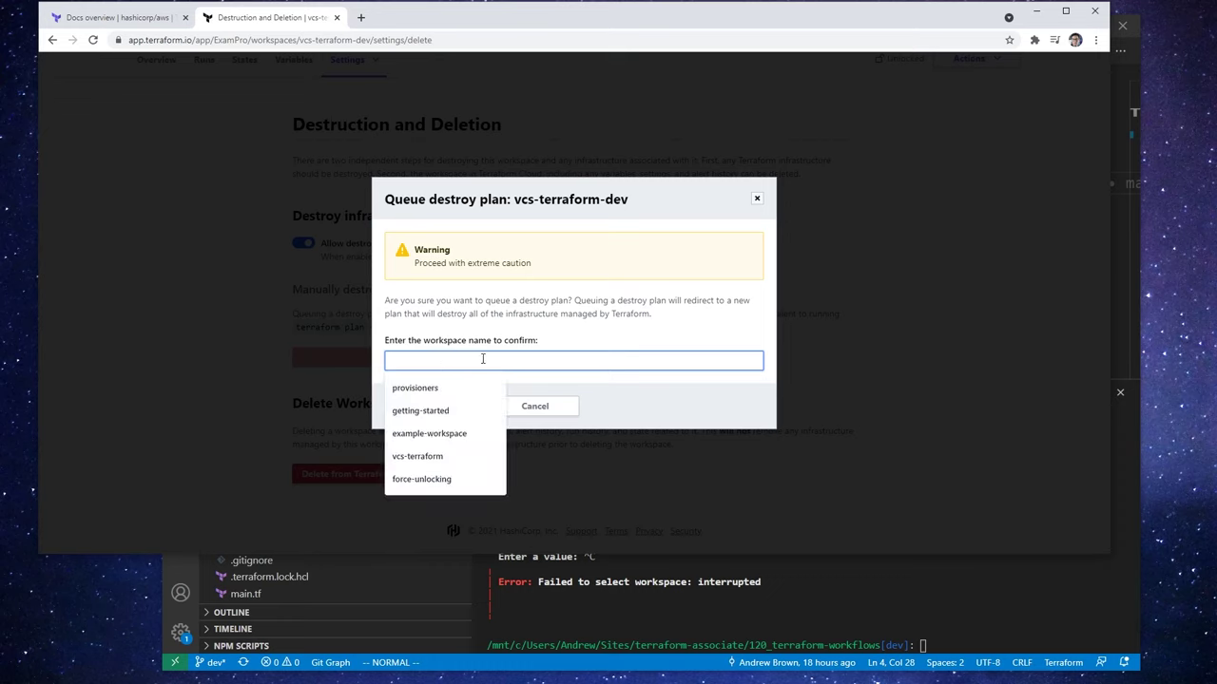
{"action": "left_click", "coordinate": [504, 262]}
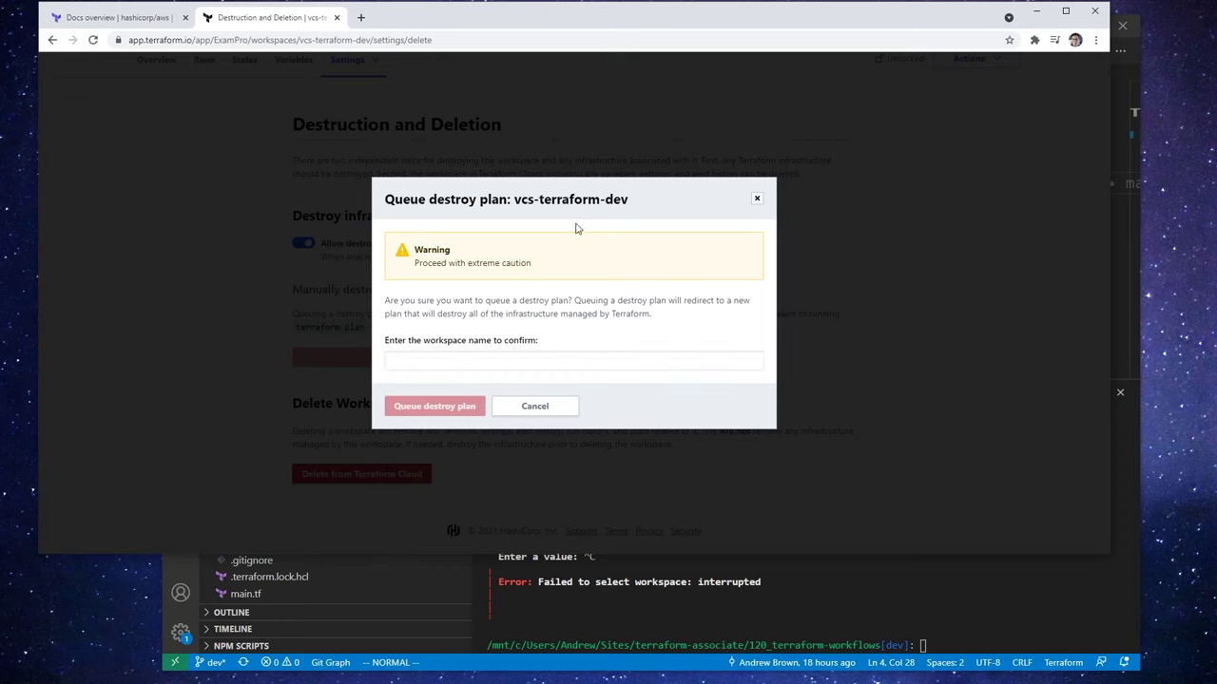
{"action": "left_click_drag", "start_coordinate": [529, 197], "coordinate": [630, 199]}
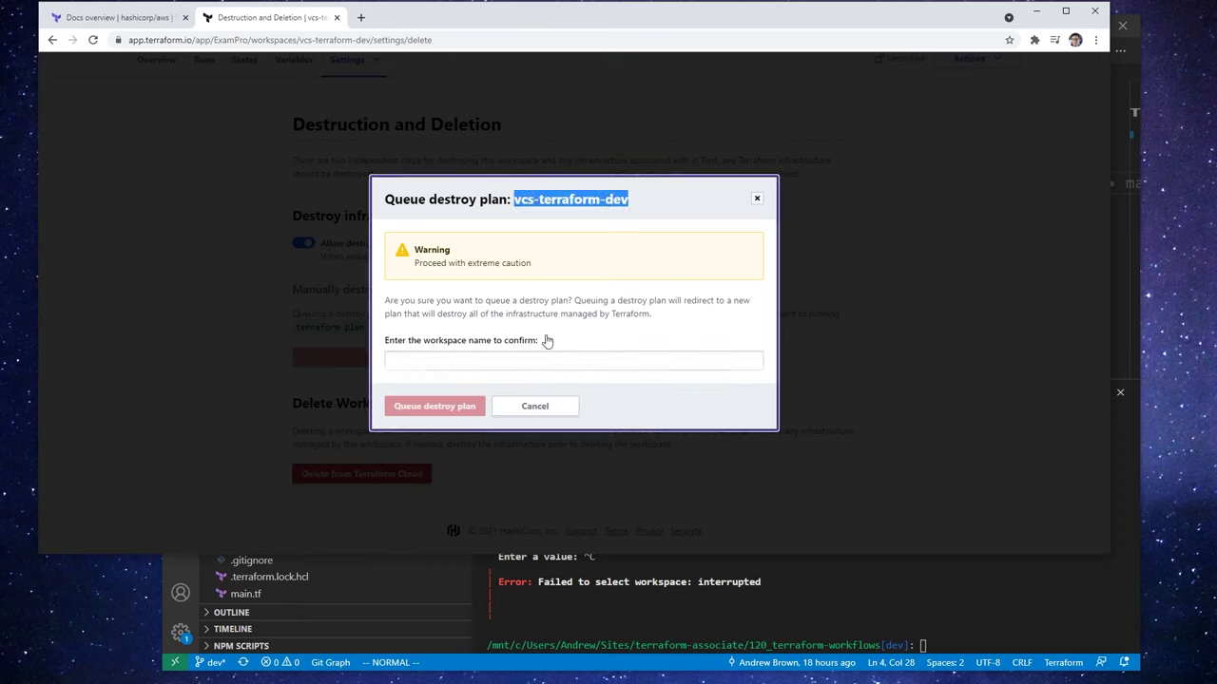
{"action": "left_click", "coordinate": [540, 362]}
{"action": "key", "text": "ctrl+v"}
{"action": "left_click", "coordinate": [424, 406]}
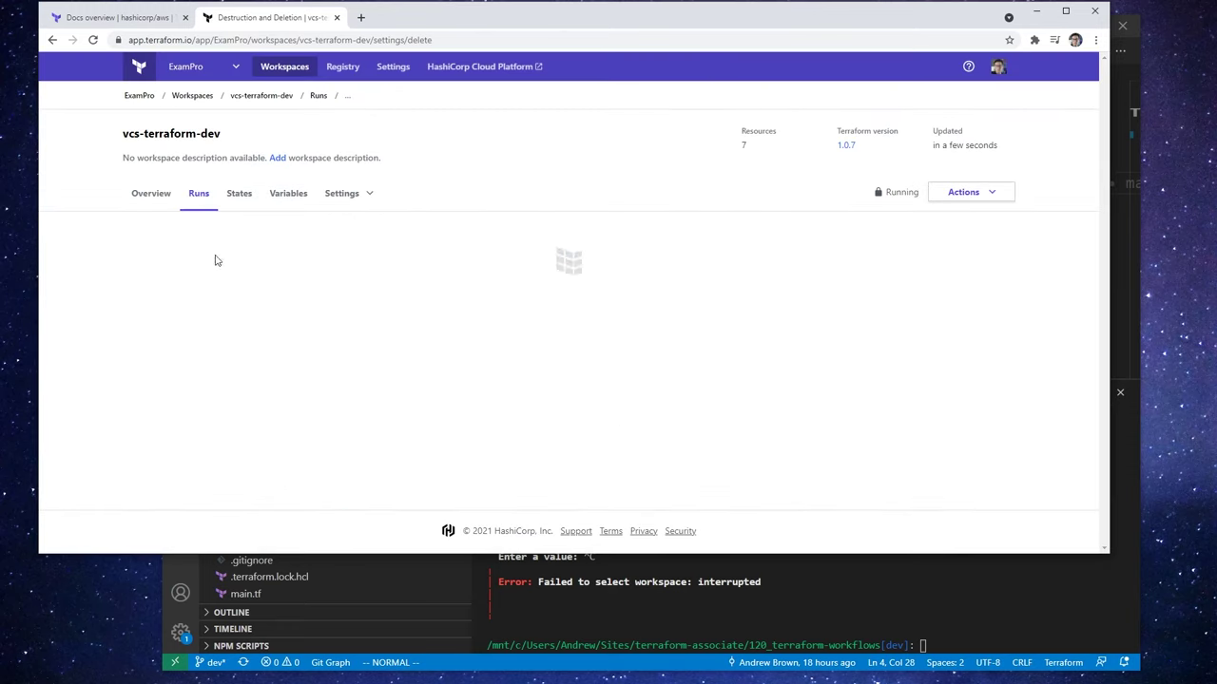
{"action": "left_click", "coordinate": [190, 97]}
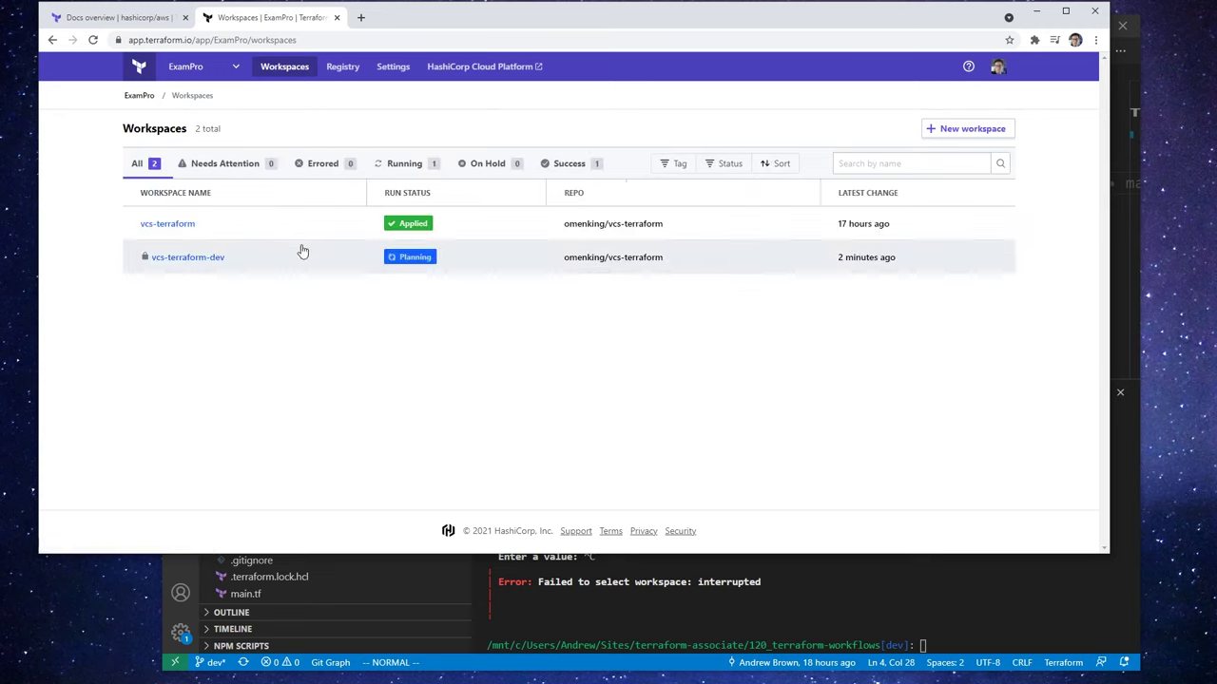